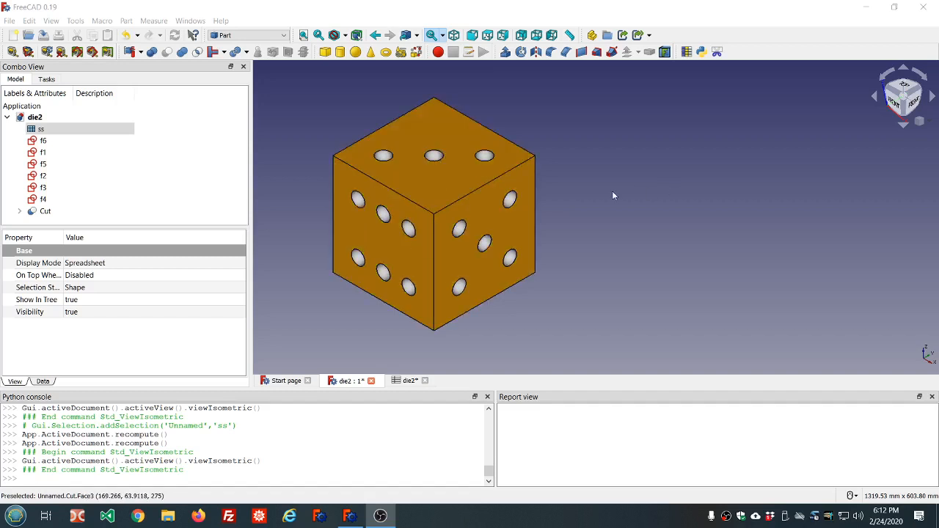
Step: Check the FreeCAD version, revision number and release date in the program's About information
scroll(608, 194, "up", 4)
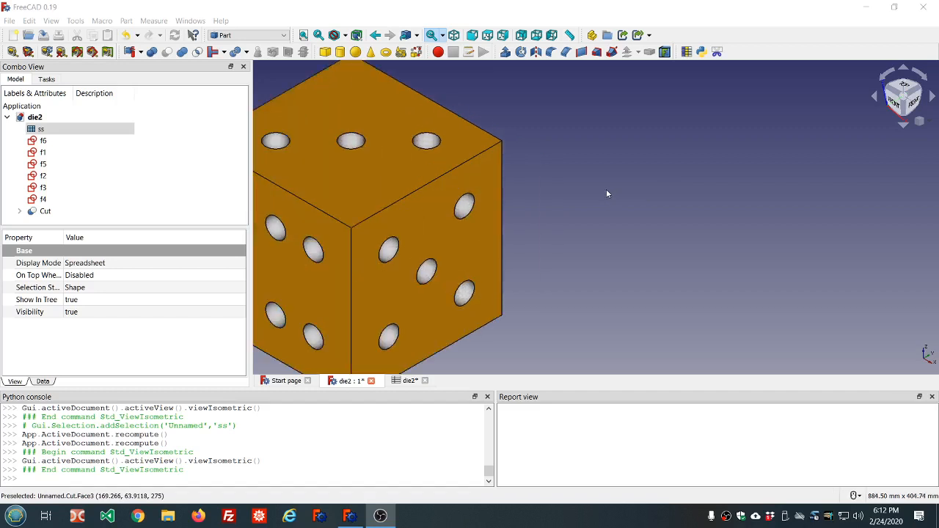
scroll(606, 193, "down", 4)
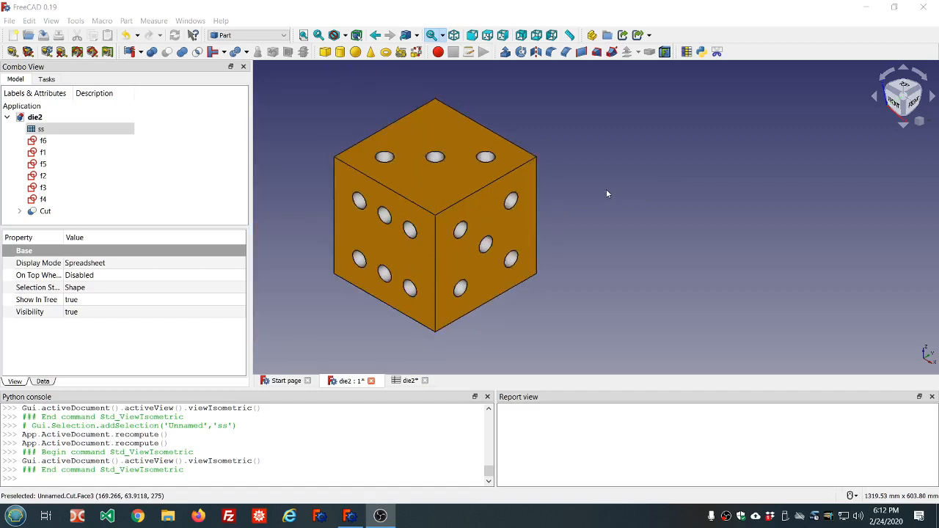
left_click(226, 23)
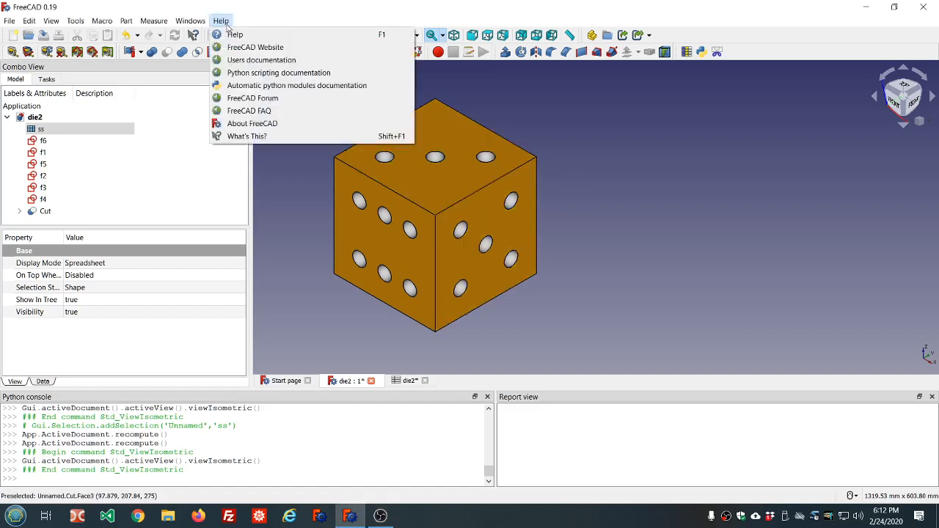
left_click(250, 121)
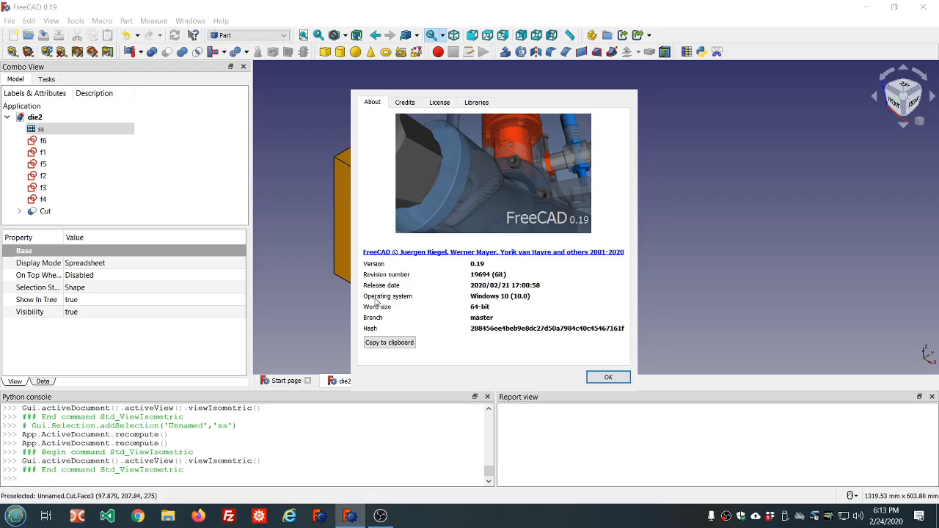
left_click(608, 377)
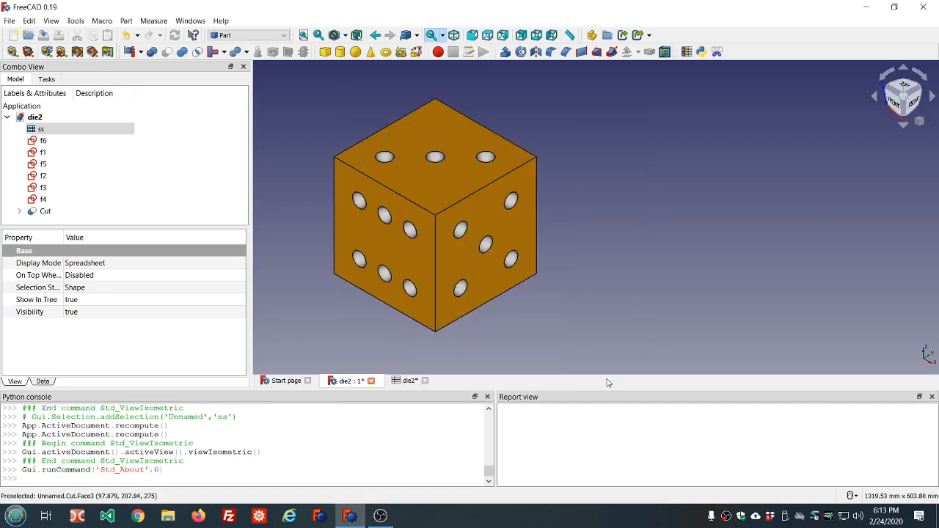
Step: Close the die2 spreadsheet view and the die2 document, saving its changes
left_click(426, 382)
left_click(372, 381)
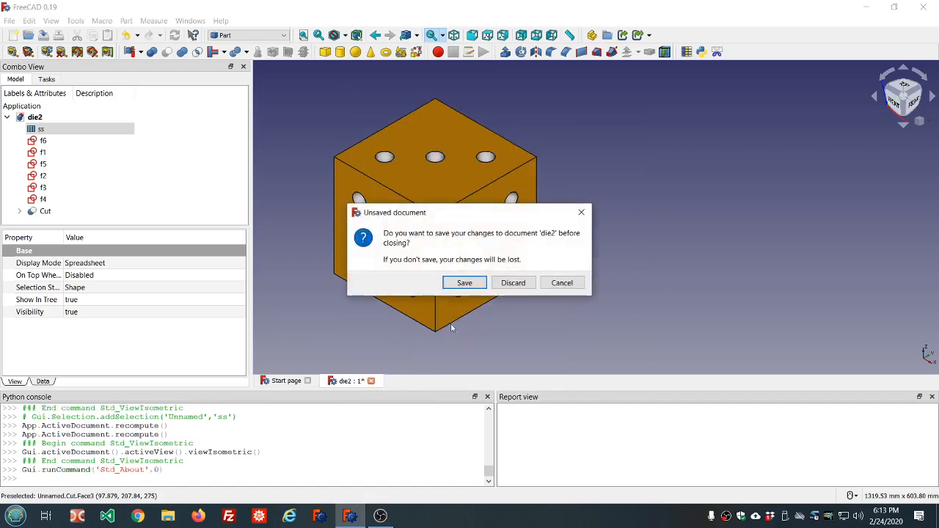
left_click(462, 282)
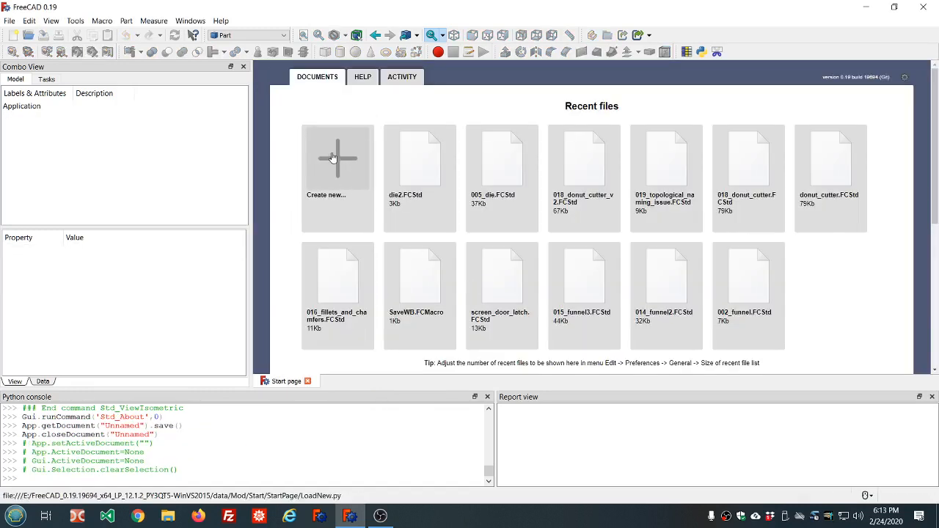
Step: Create a new document with a spreadsheet object named ss and open that spreadsheet for editing
left_click(332, 157)
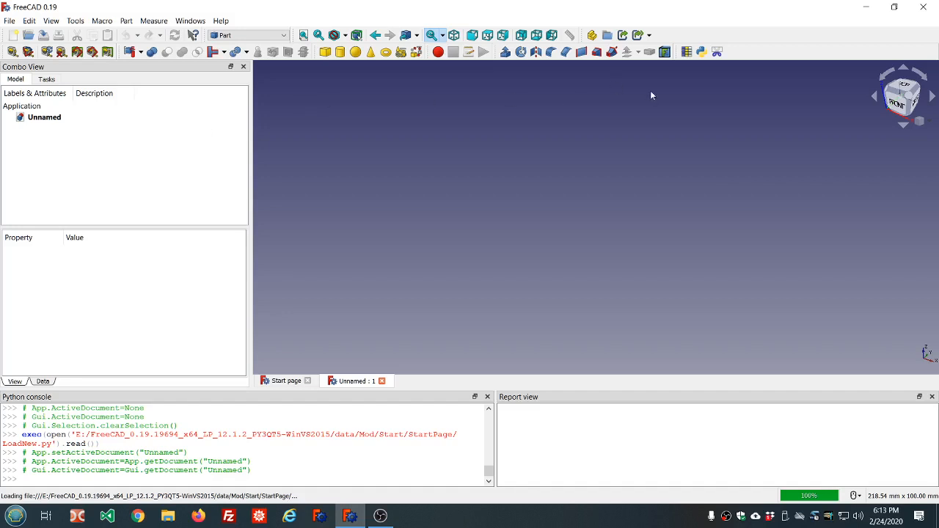
left_click(701, 52)
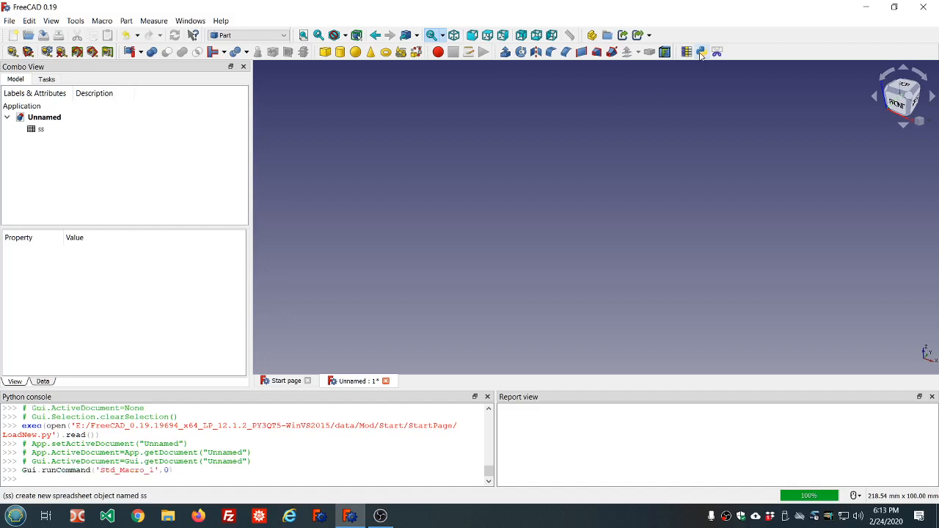
double_click(27, 129)
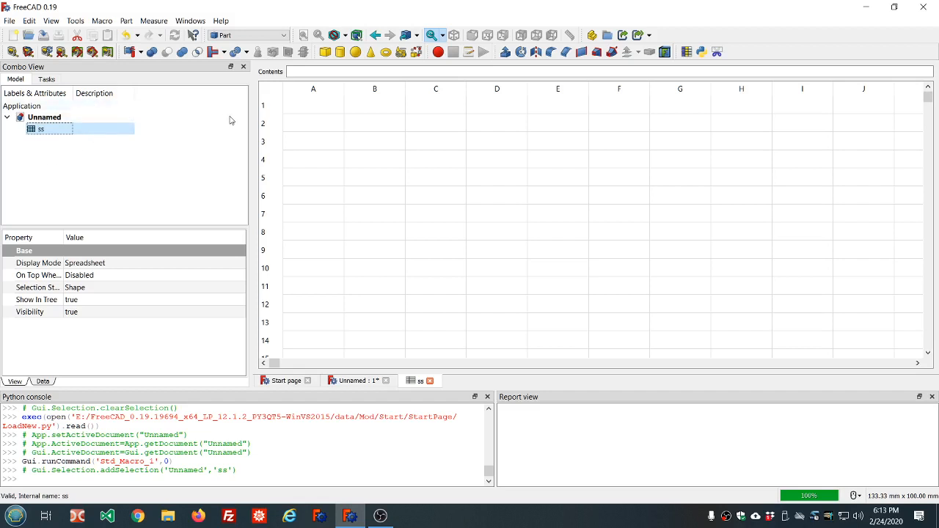
Step: Enter the labels ss_side_length in cell A1 and ss_pip_radius in cell A2 of the spreadsheet
left_click(314, 110)
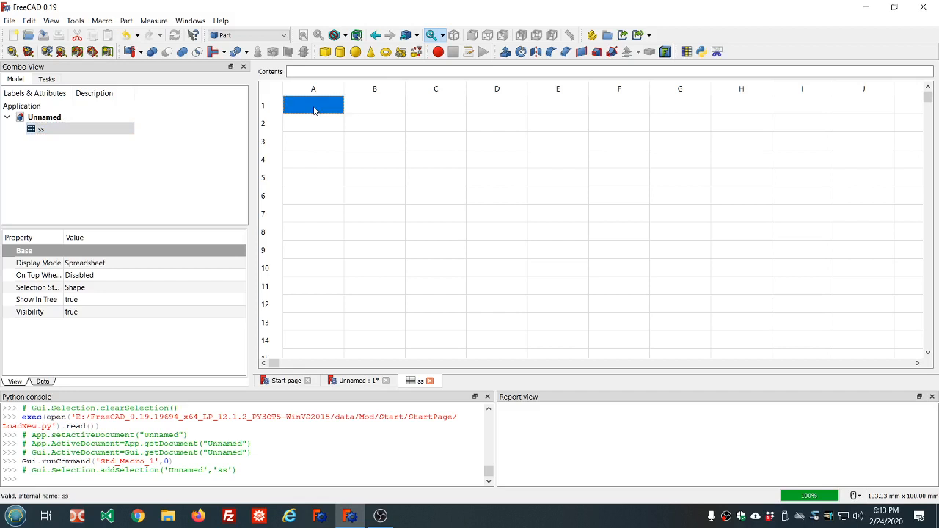
type("ss_")
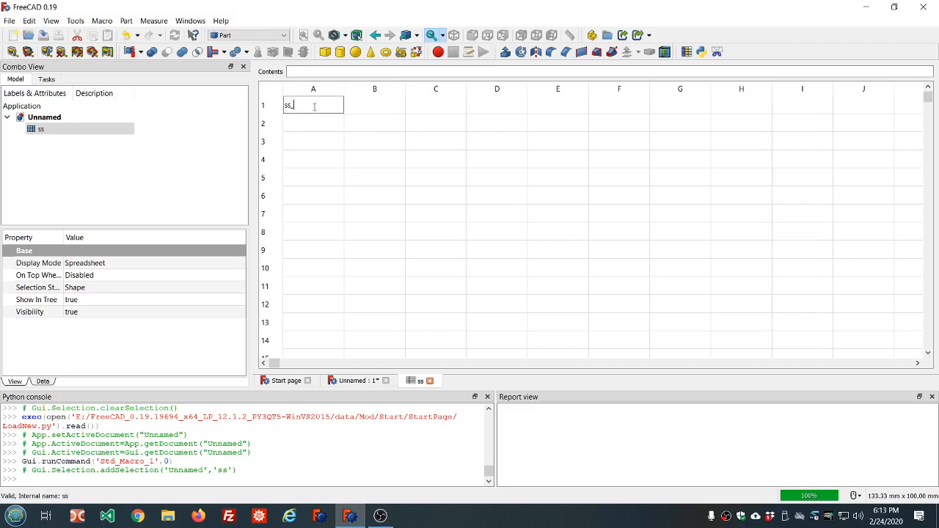
type("s")
key("BackSpace")
type("side_length")
key("Return")
type("ss")
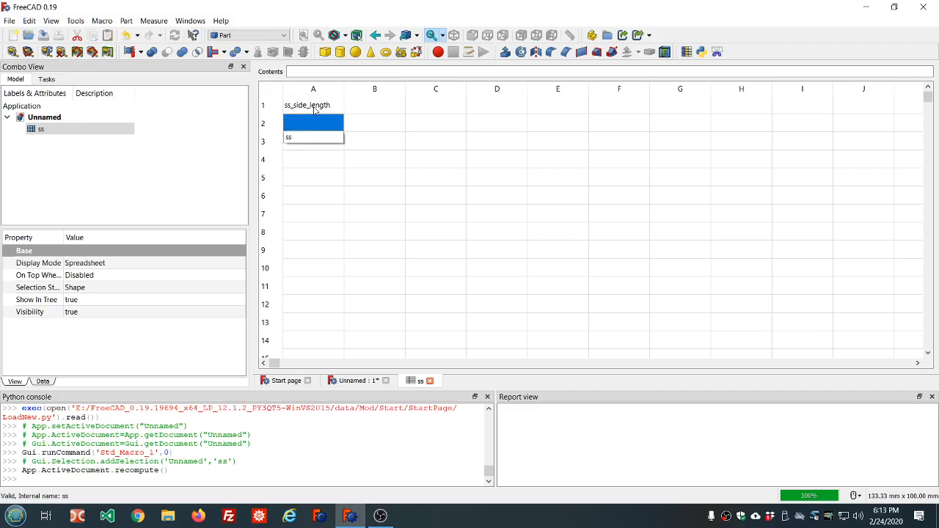
type("_pi")
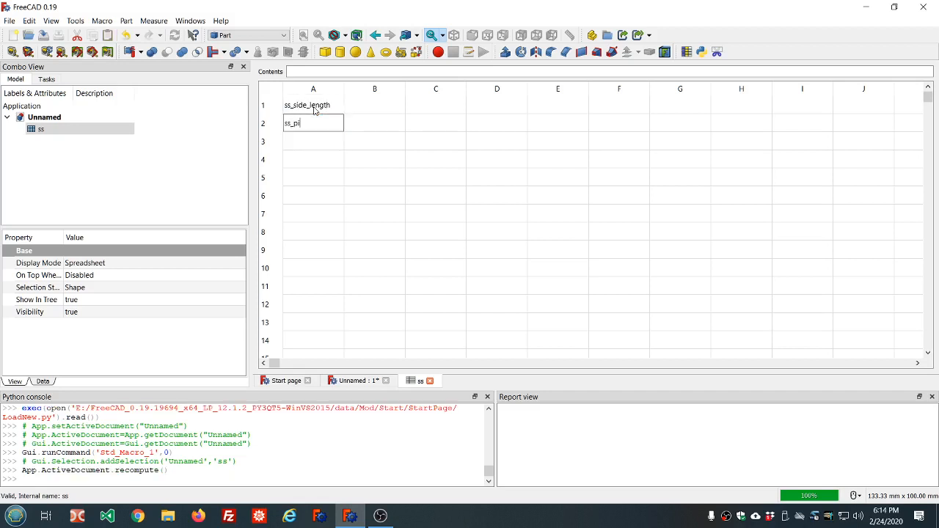
type("p_radius")
key("Return")
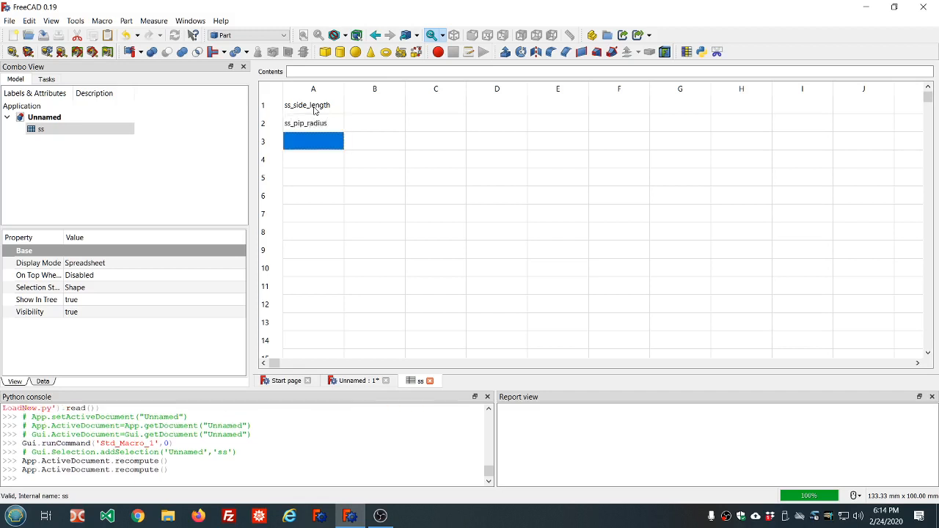
Step: Run the EasyAlias macro on cells A1 and A2 so that B1 and B2 take the labels as aliases
left_click(317, 110)
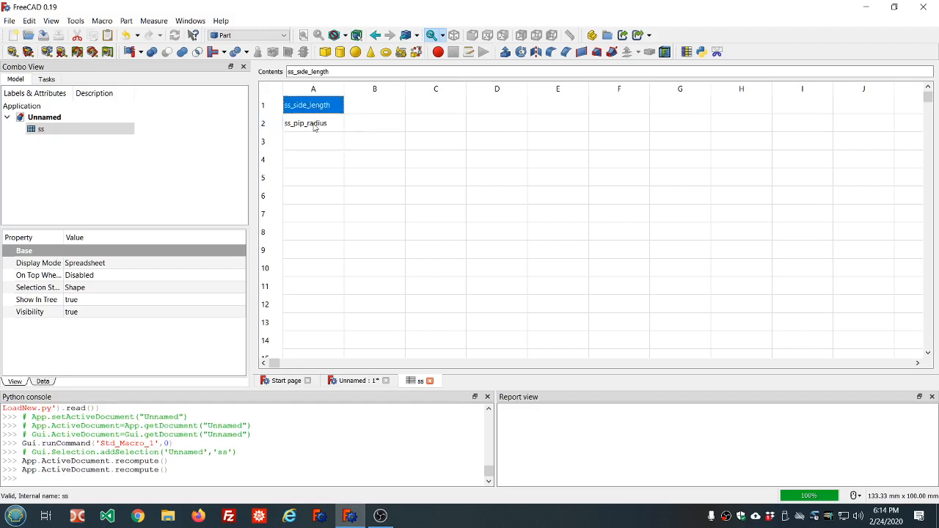
left_click(314, 123, "shift")
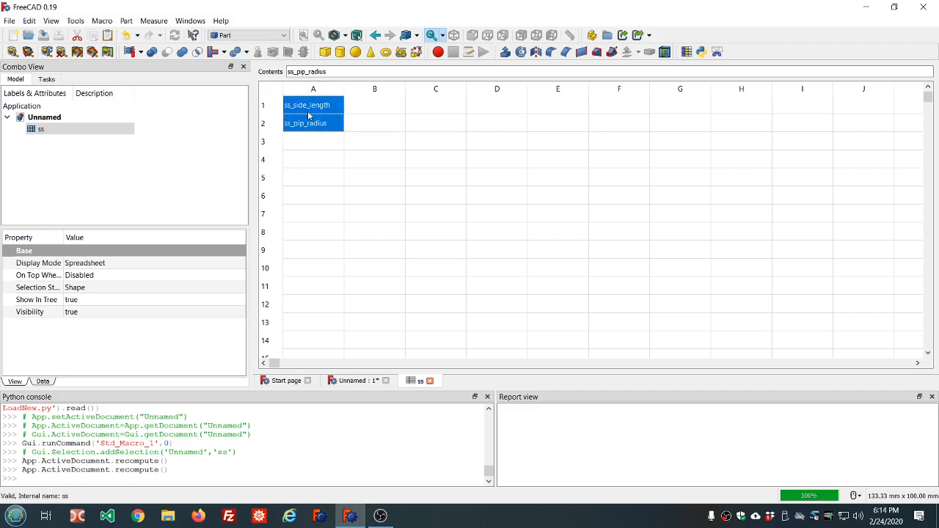
left_click(686, 53)
left_click(358, 147)
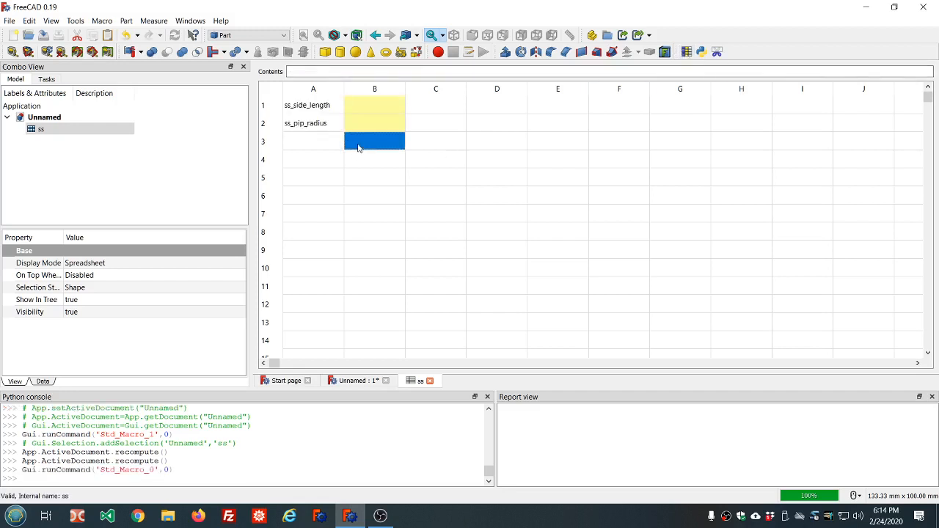
left_click(366, 108)
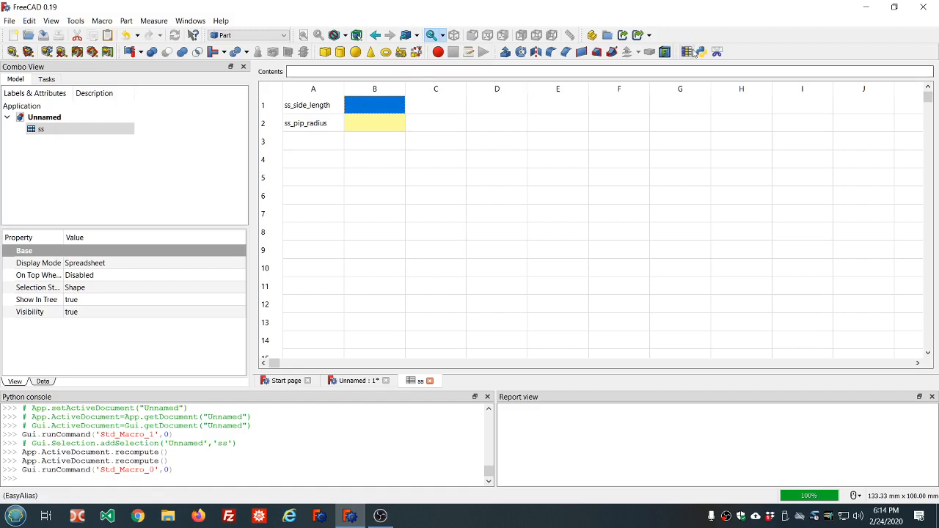
left_click(77, 22)
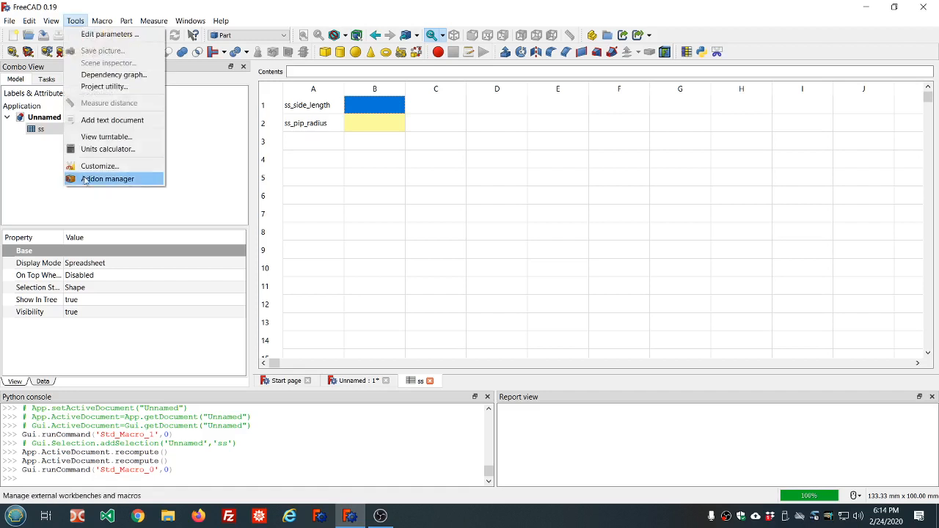
left_click(422, 153)
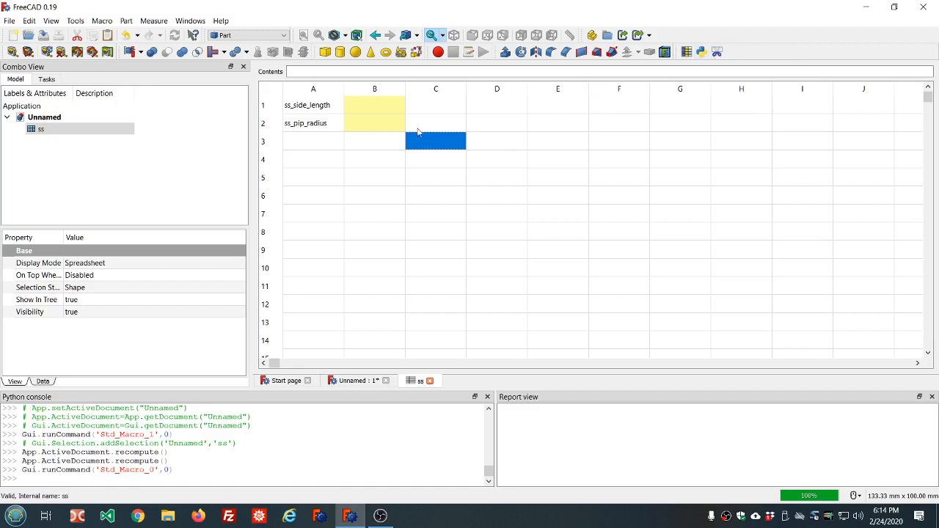
left_click(310, 142)
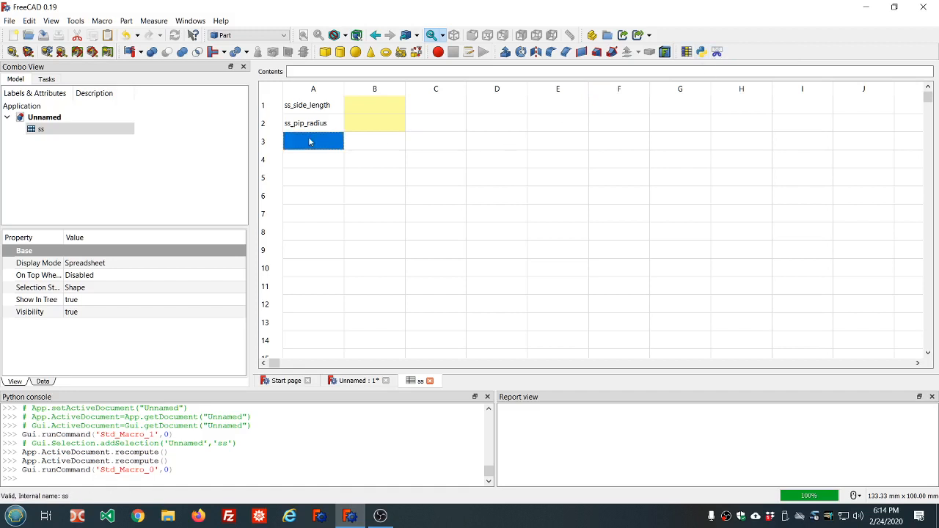
Step: Set the ss_side_length value in cell B1 to 100
left_click(370, 108)
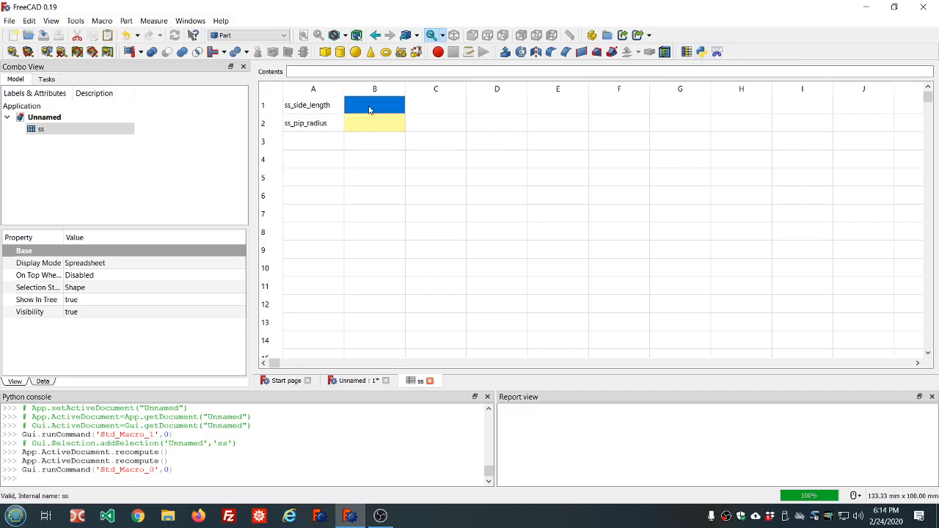
type("100")
key("Return")
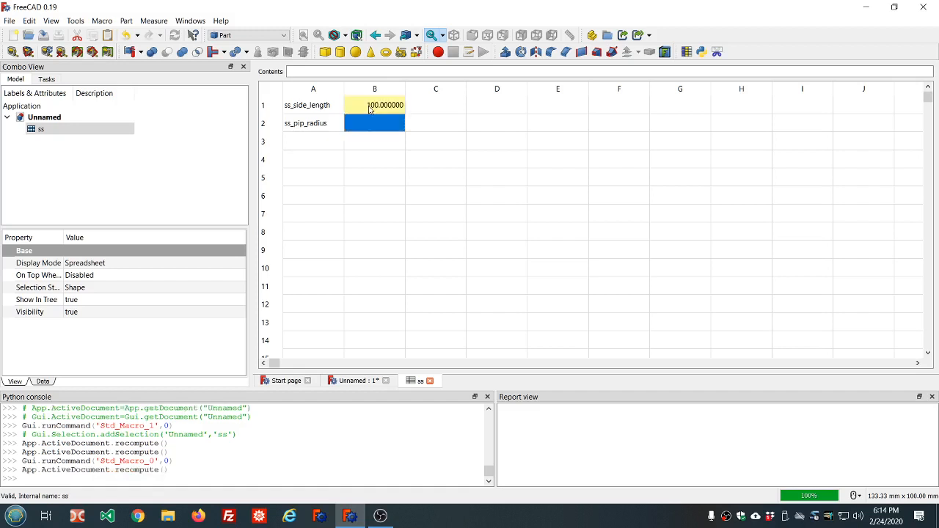
Step: Set the ss_pip_radius value in cell B2 to the formula ss_side_length/18
type("ss")
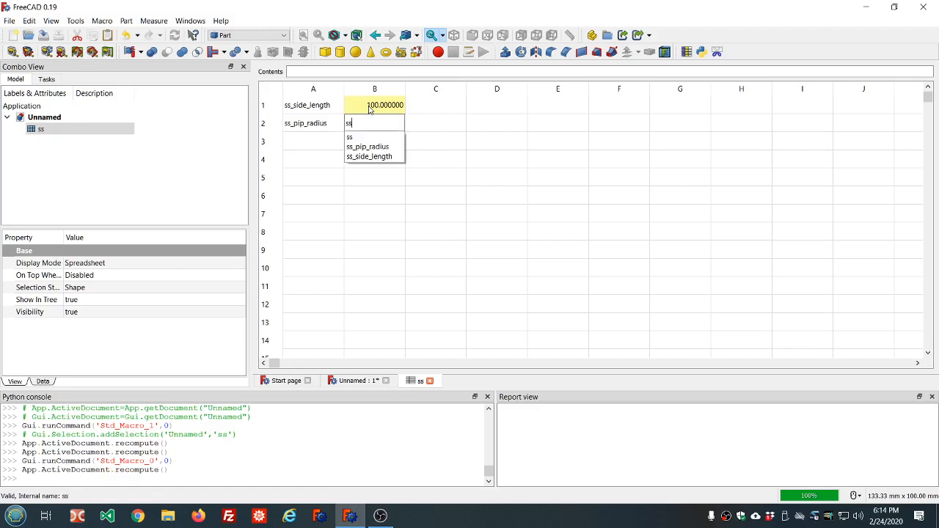
type("_")
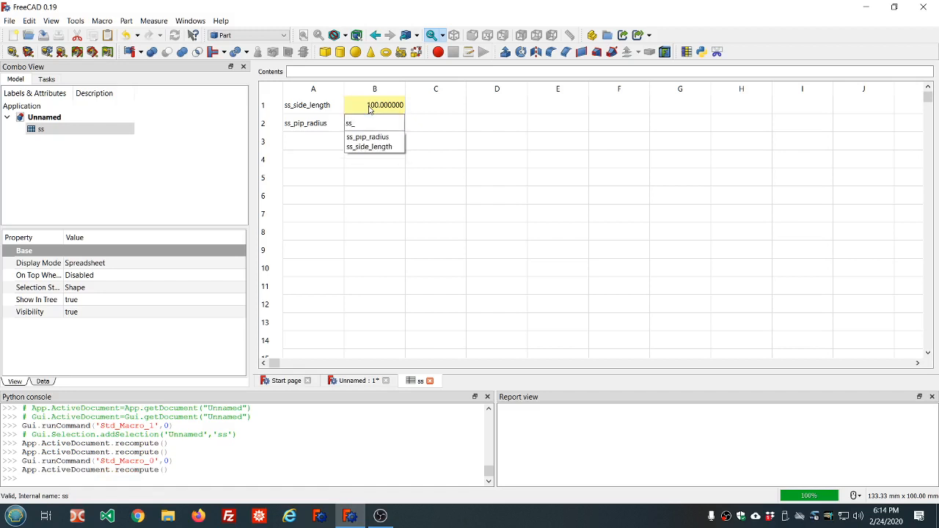
key("Down")
key("Down")
key("Down")
key("Up")
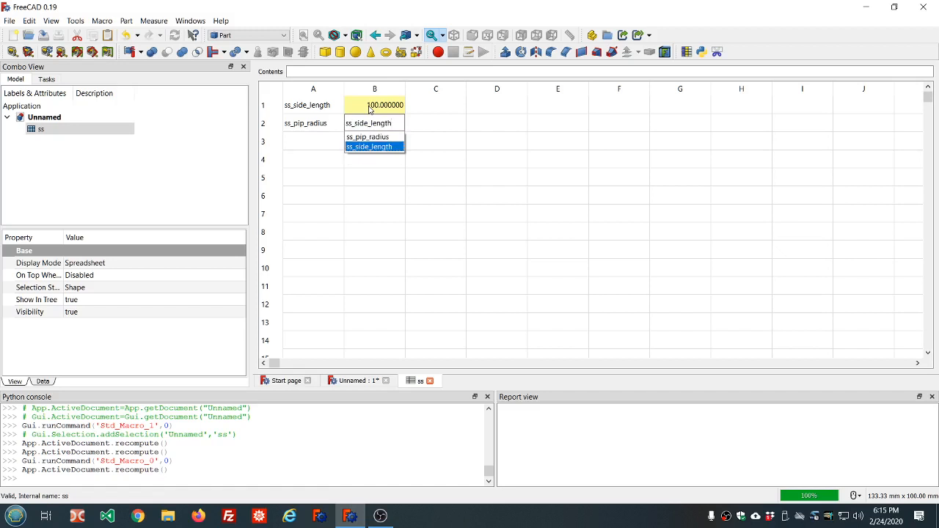
type("/")
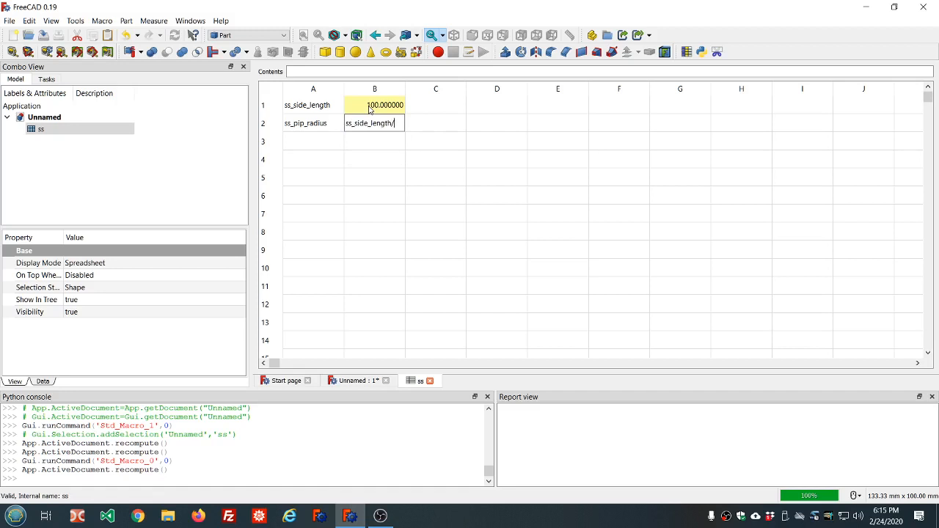
type("18")
key("Return")
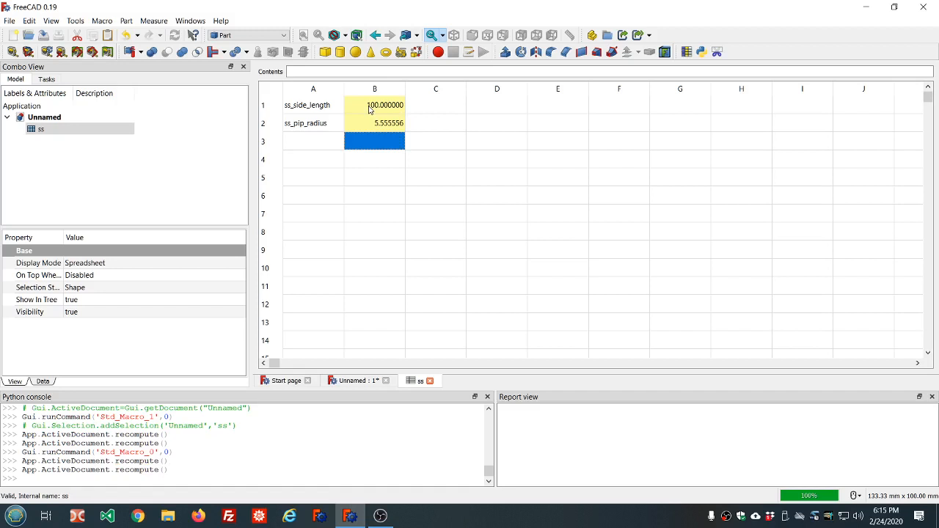
Step: Save the new document in the freecad documents folder under the file name 020_die2
left_click(44, 35)
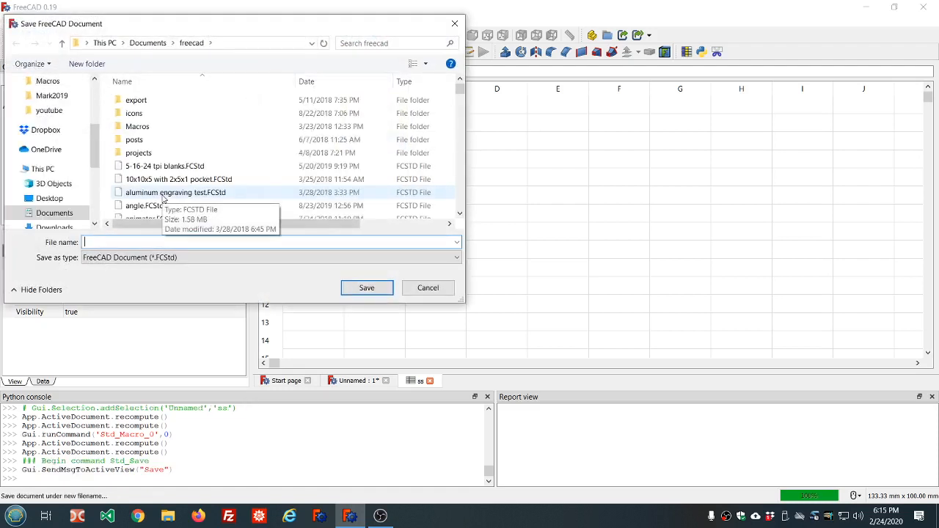
type("020_")
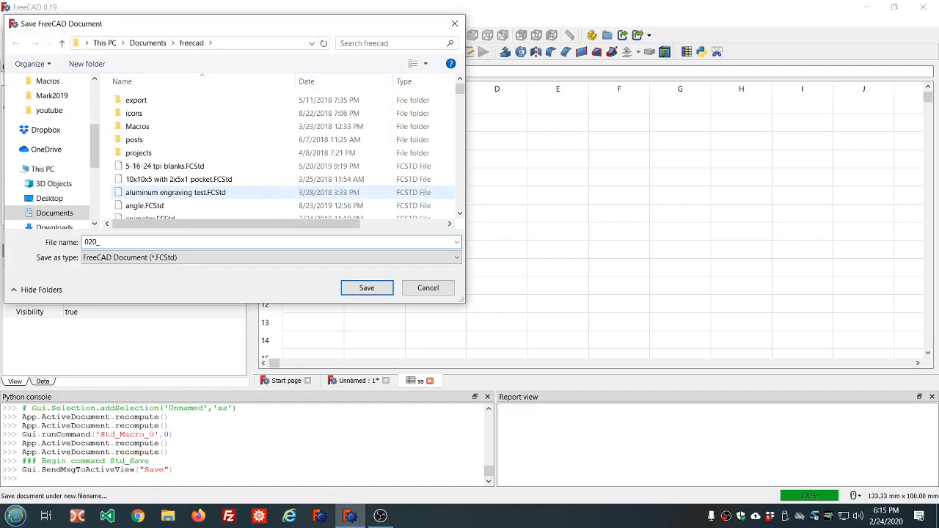
type("die2")
key("Return")
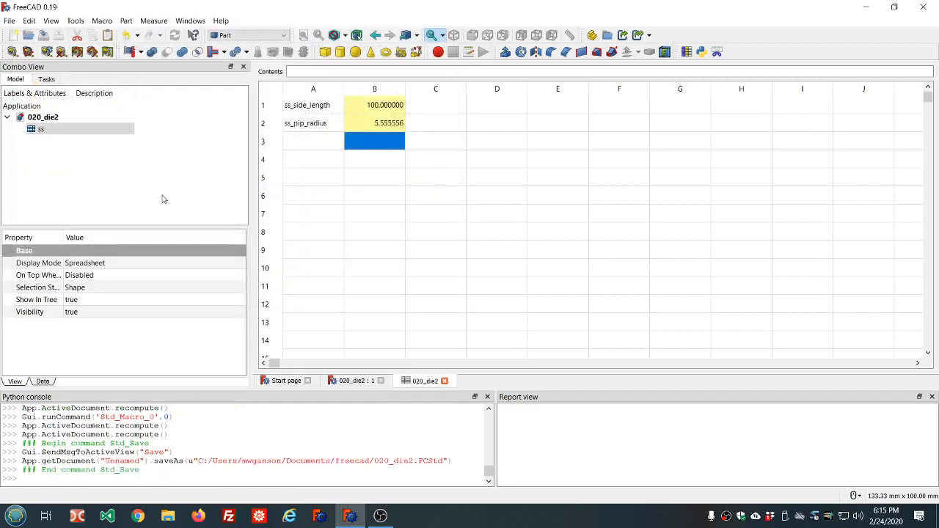
Step: Add a Part cube primitive to the 020_die2 document in its 3D view
left_click(355, 380)
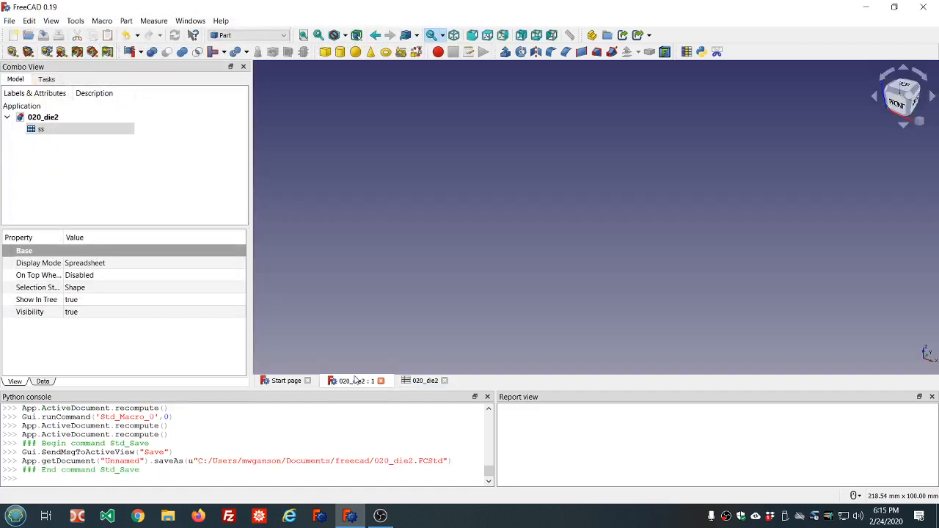
left_click(324, 54)
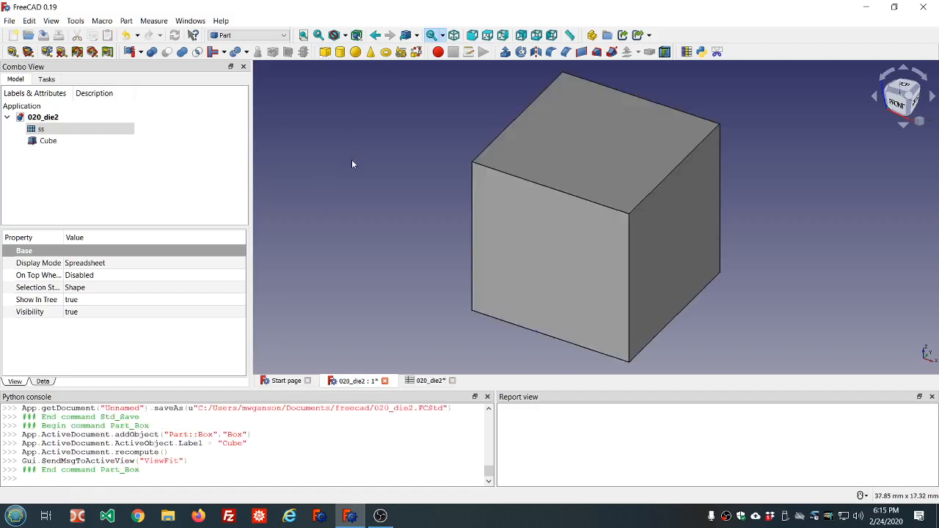
scroll(351, 164, "down", 2)
scroll(611, 201, "up", 2)
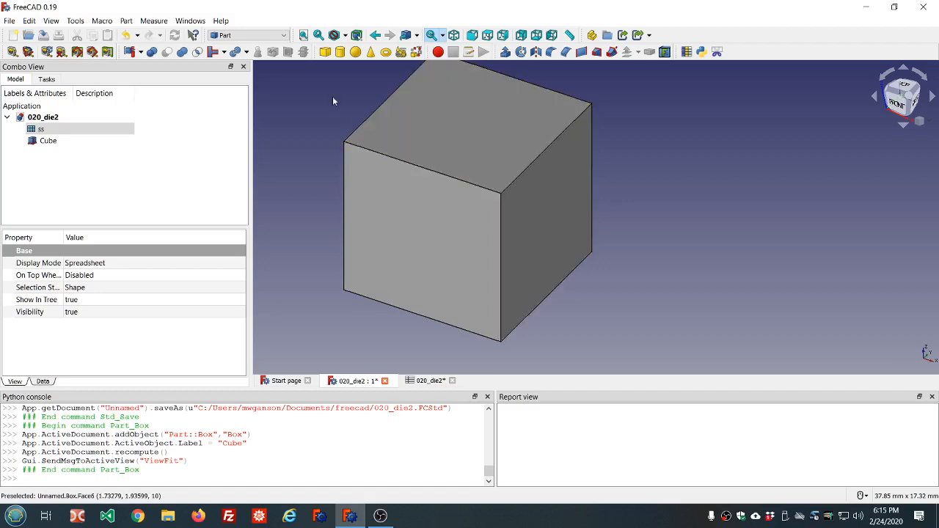
left_click(285, 35)
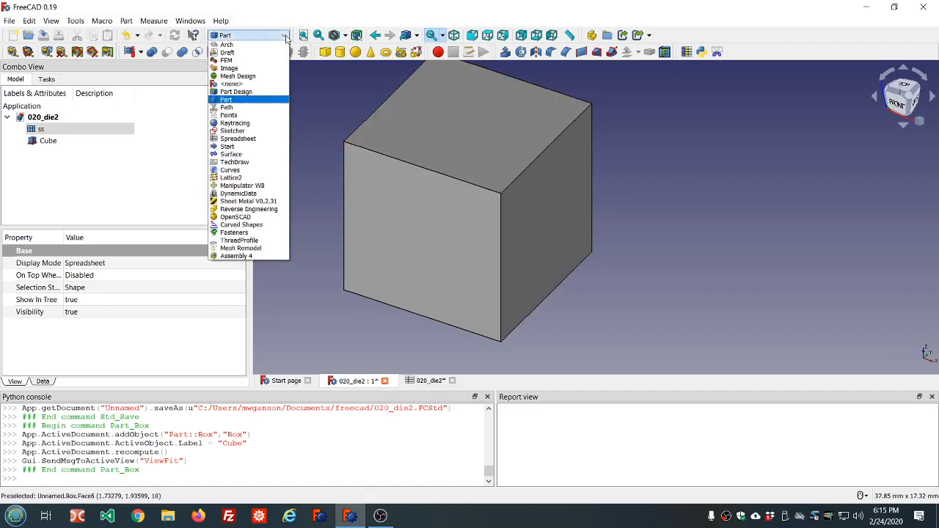
left_click(249, 131)
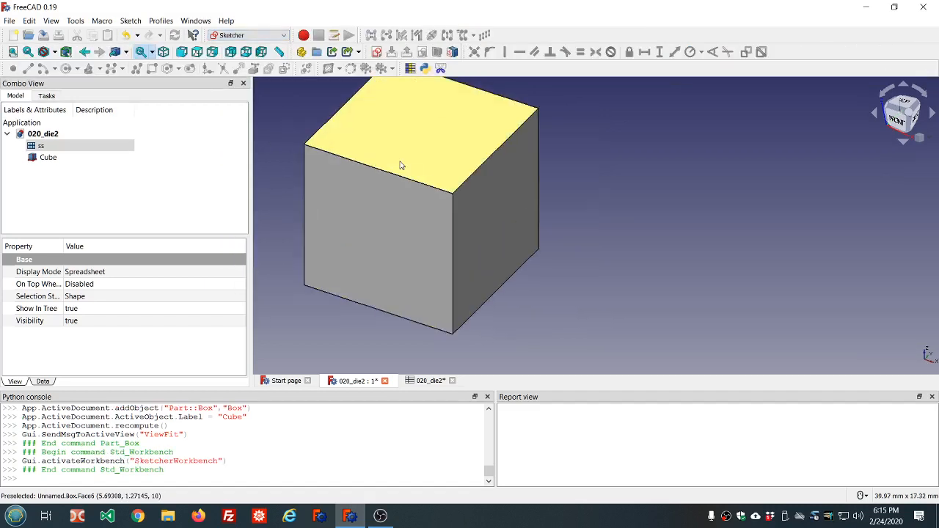
scroll(400, 165, "down", 2)
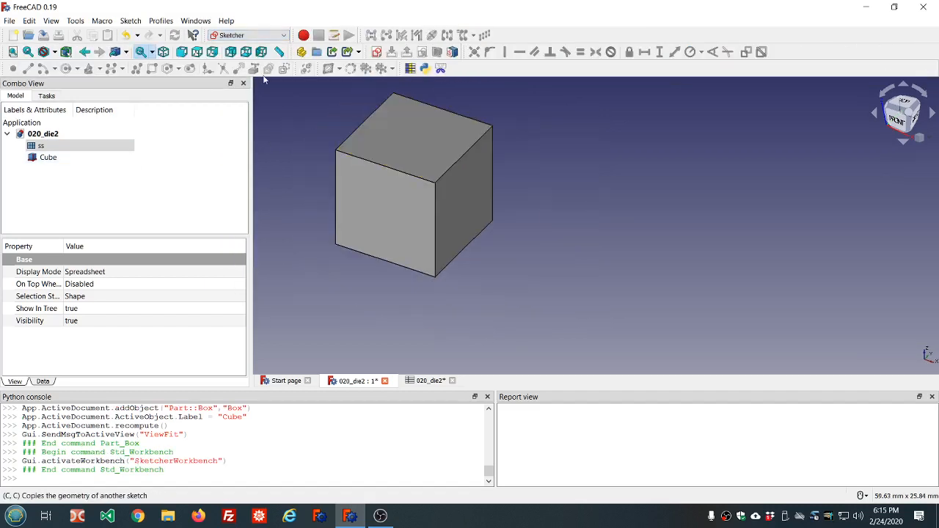
left_click(250, 35)
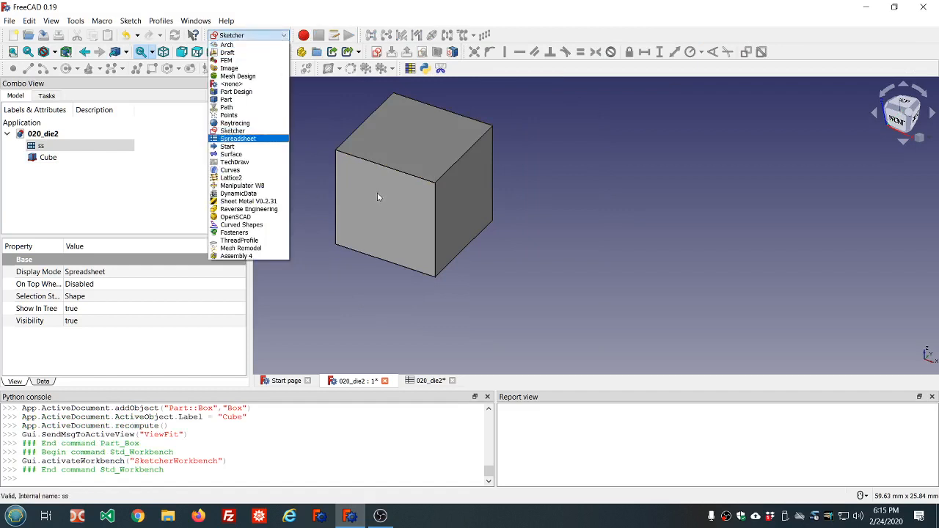
left_click(227, 100)
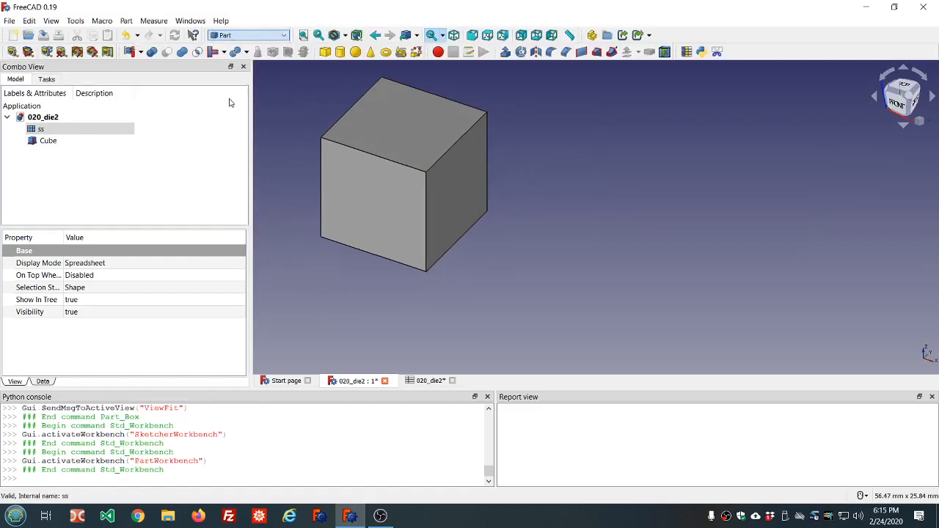
Step: Add a Part sphere primitive to the 020_die2 document
left_click(353, 53)
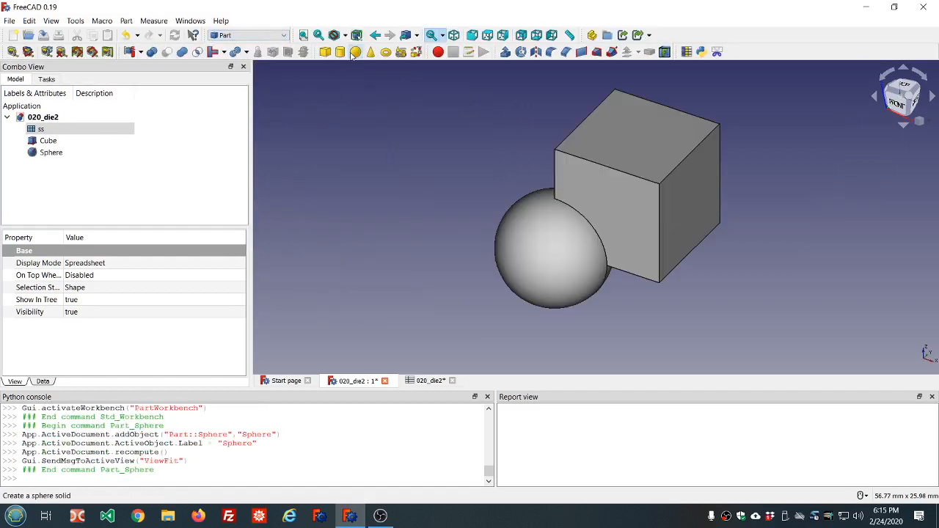
Step: Drive the cube's Length with the expression ss.ss_side_length, copying the expression for reuse
left_click(64, 141)
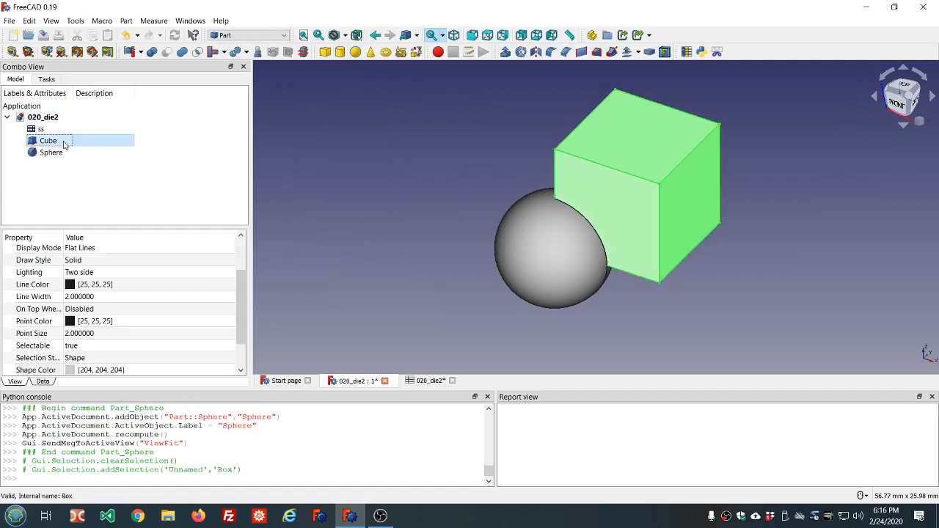
left_click(42, 382)
left_click(163, 337)
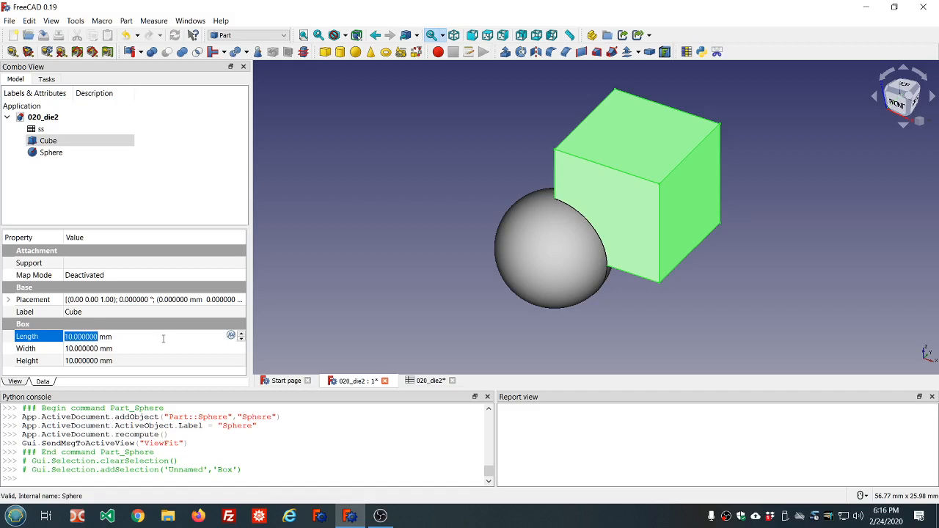
key("equal")
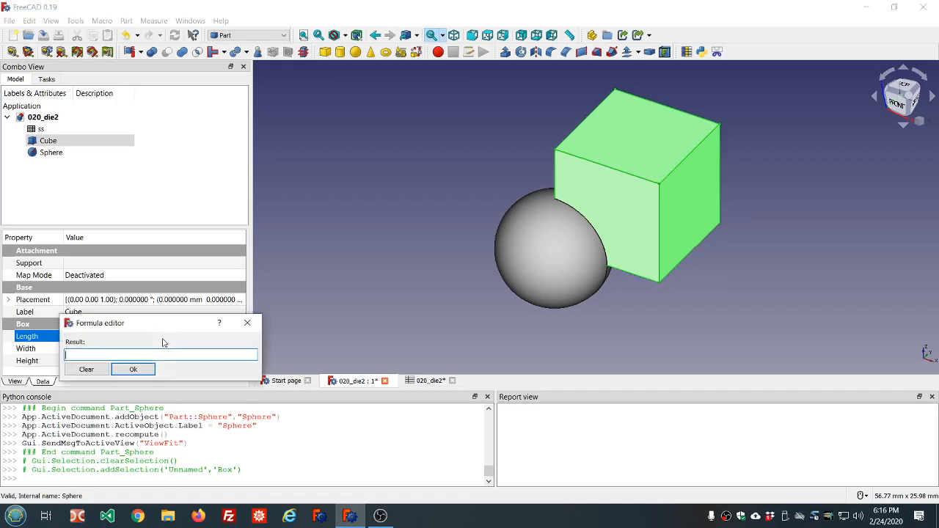
type("ss.ss")
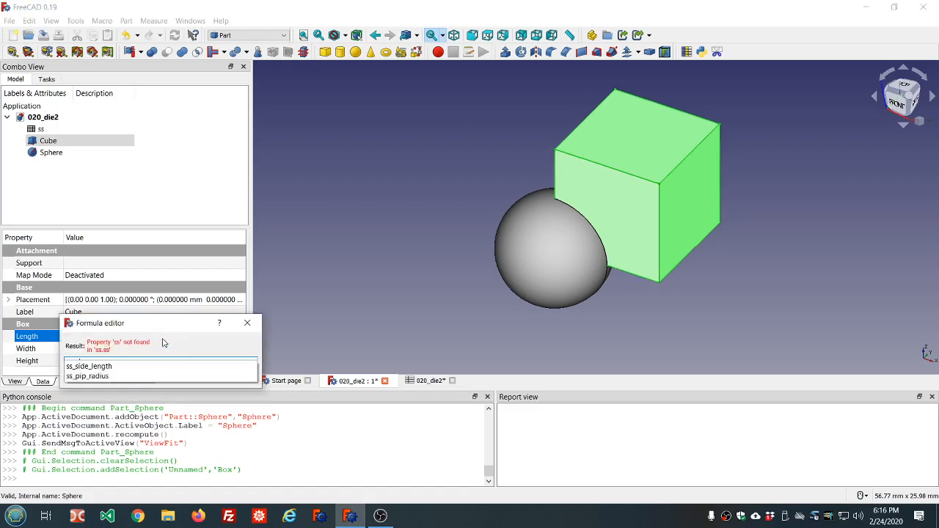
key("Down")
key("Return")
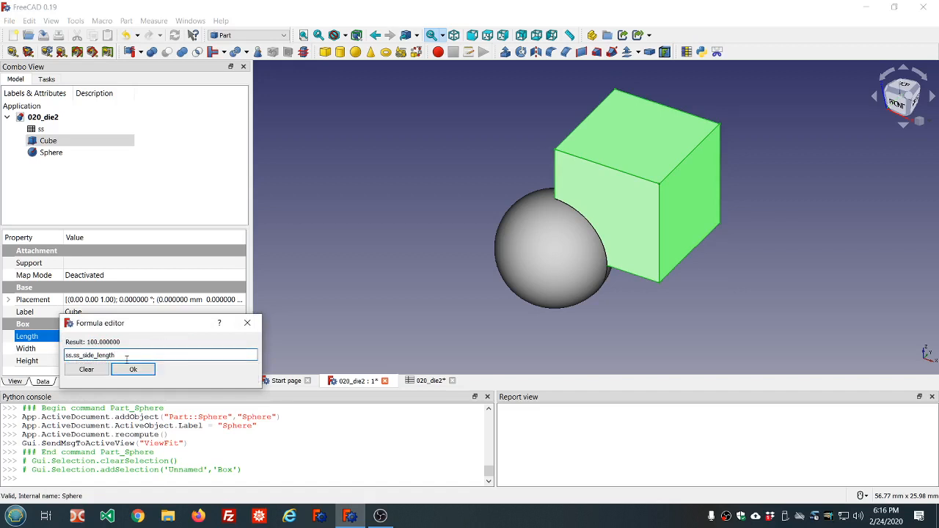
left_click_drag(116, 355, 65, 355)
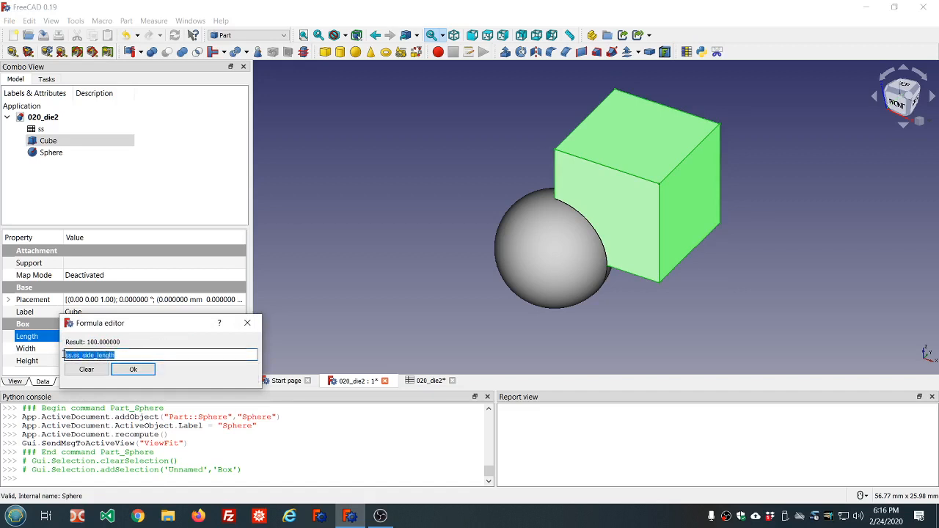
right_click(95, 357)
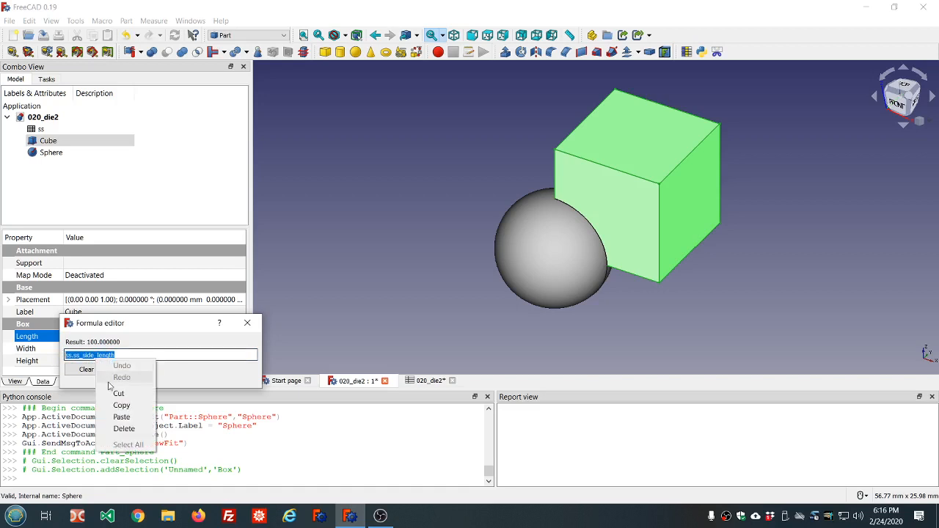
left_click(119, 406)
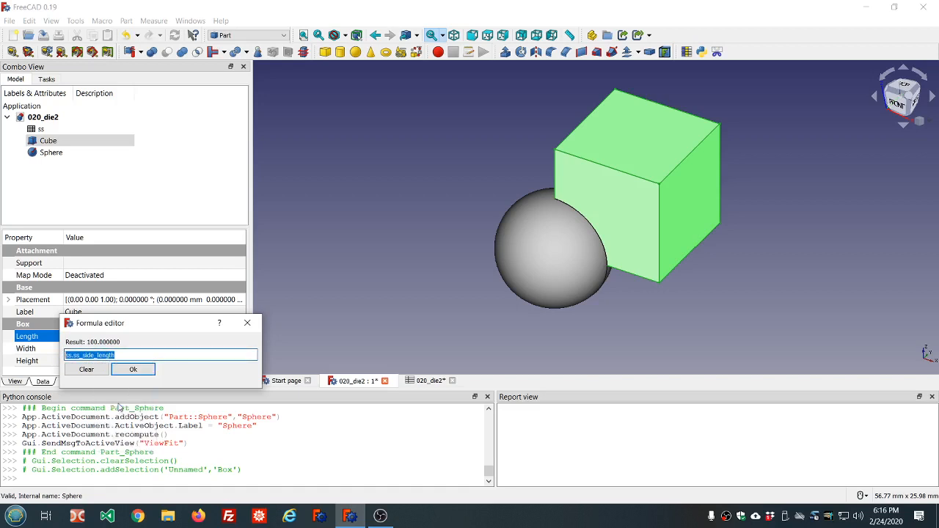
left_click(133, 370)
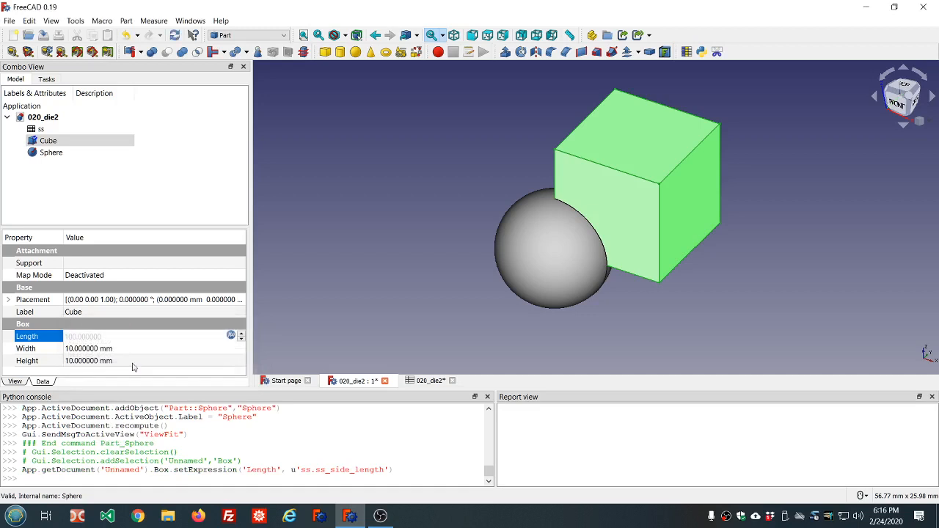
Step: Paste the expression ss.ss_side_length as the formula for the cube's Width
left_click(153, 352)
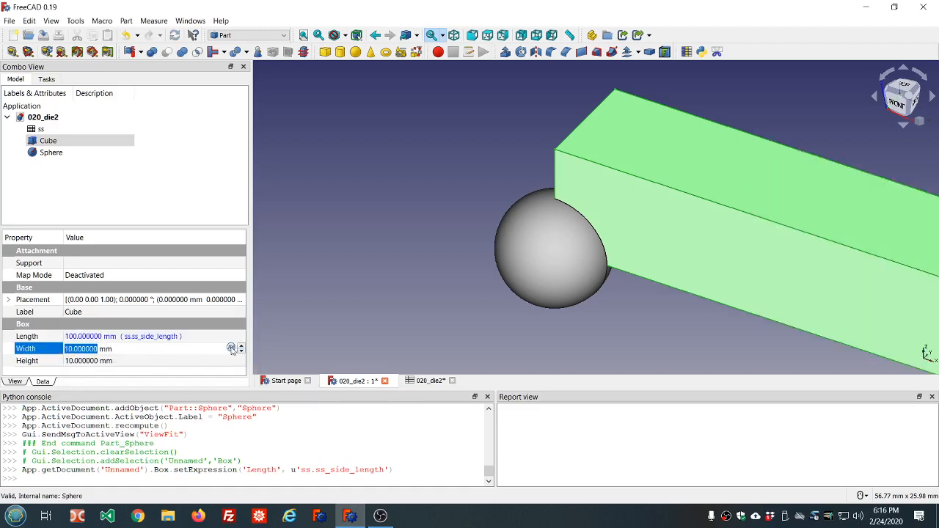
left_click(230, 347)
right_click(150, 367)
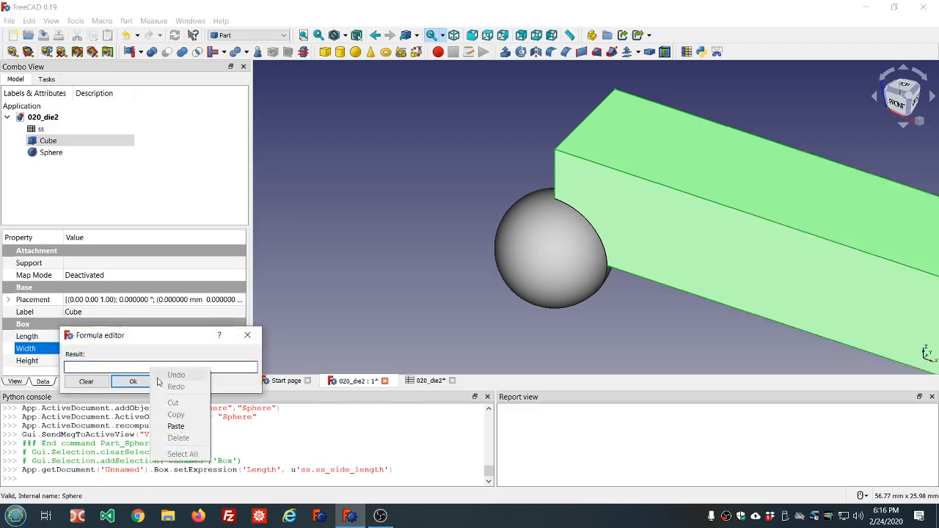
left_click(172, 427)
left_click(142, 386)
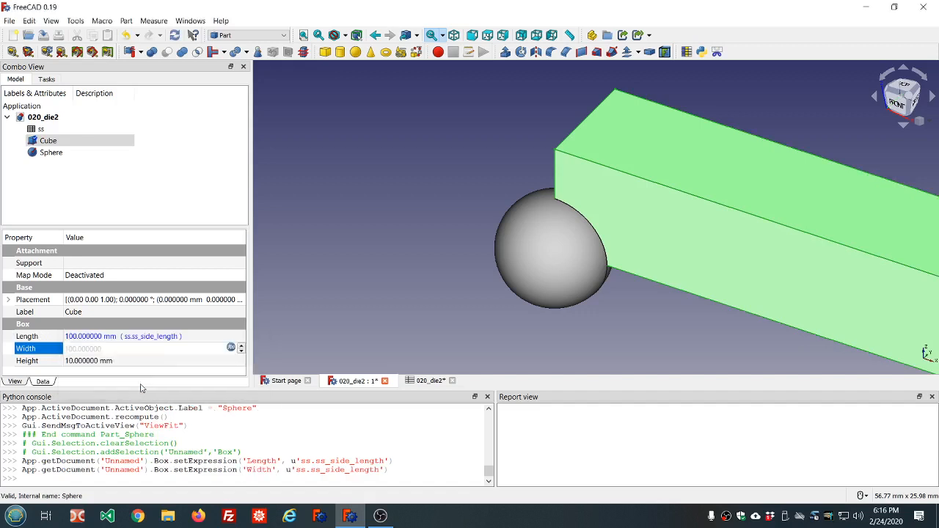
Step: Paste the expression ss.ss_side_length as the formula for the cube's Height and clear the selection
left_click(178, 360)
right_click(179, 359)
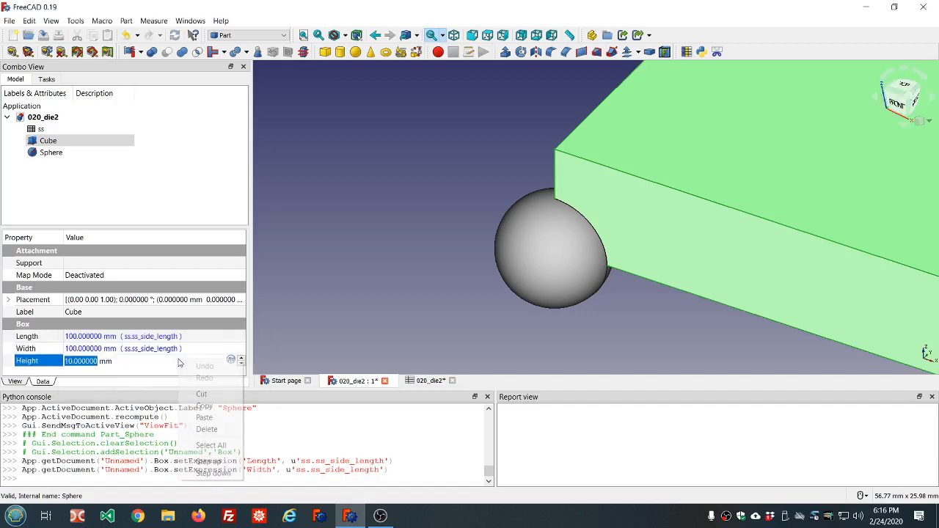
left_click(220, 364)
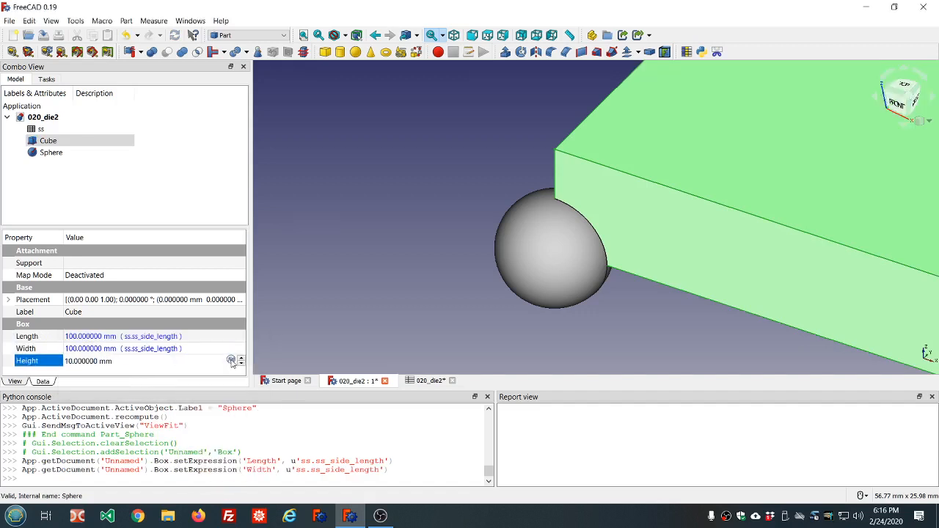
left_click(230, 361)
right_click(163, 380)
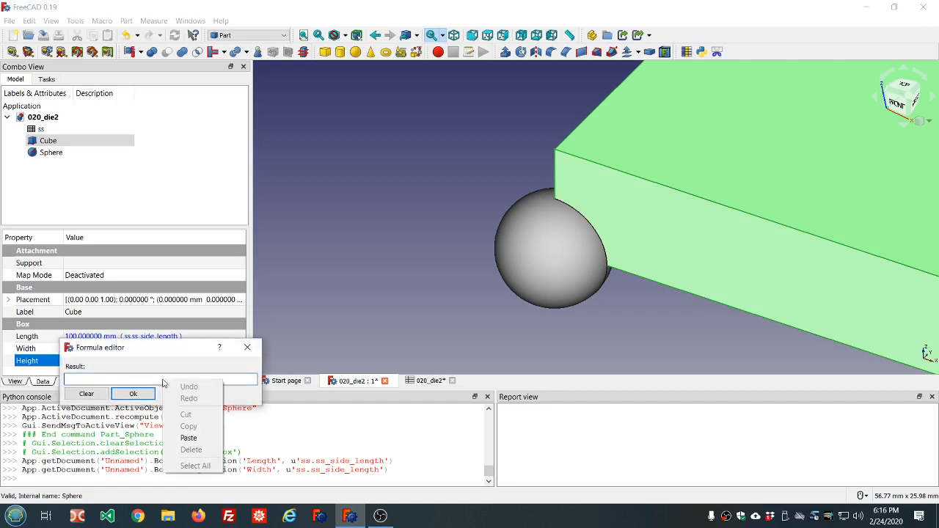
left_click(189, 438)
left_click(133, 396)
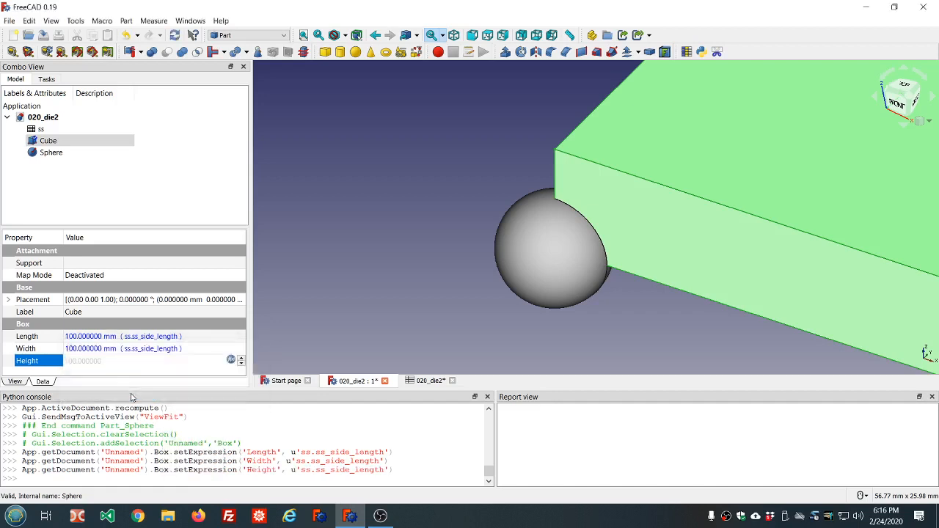
left_click(185, 191)
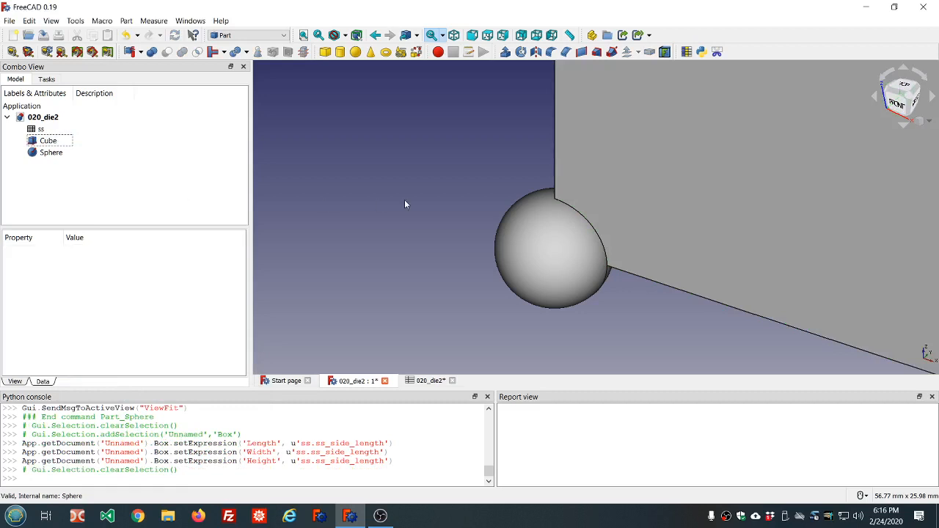
scroll(404, 199, "down", 8)
scroll(462, 114, "up", 4)
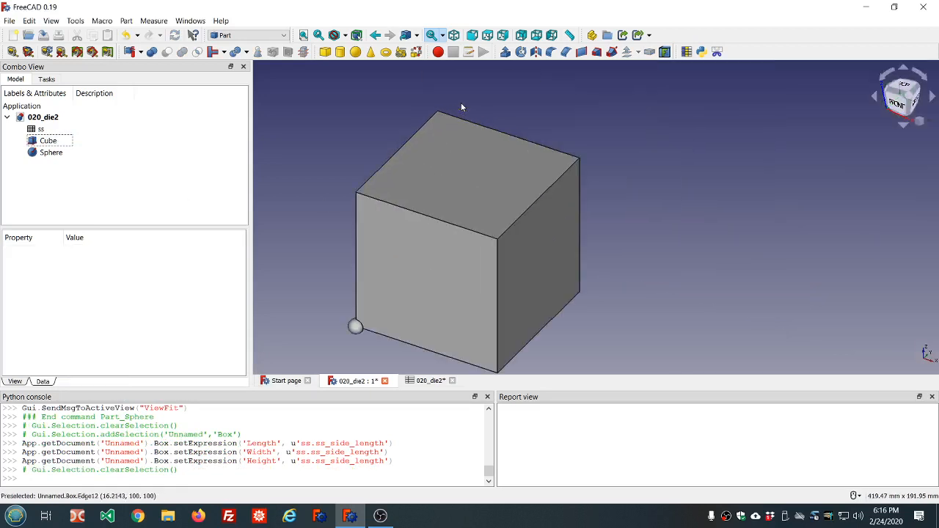
Step: Drive the sphere's Radius with the expression ss.ss_pip_radius and leave the sphere deselected
left_click(45, 153)
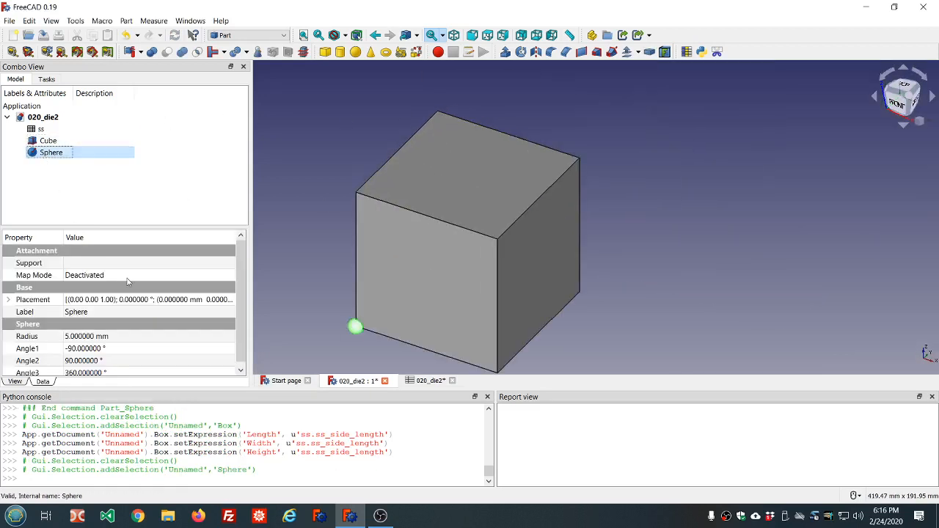
left_click(143, 337)
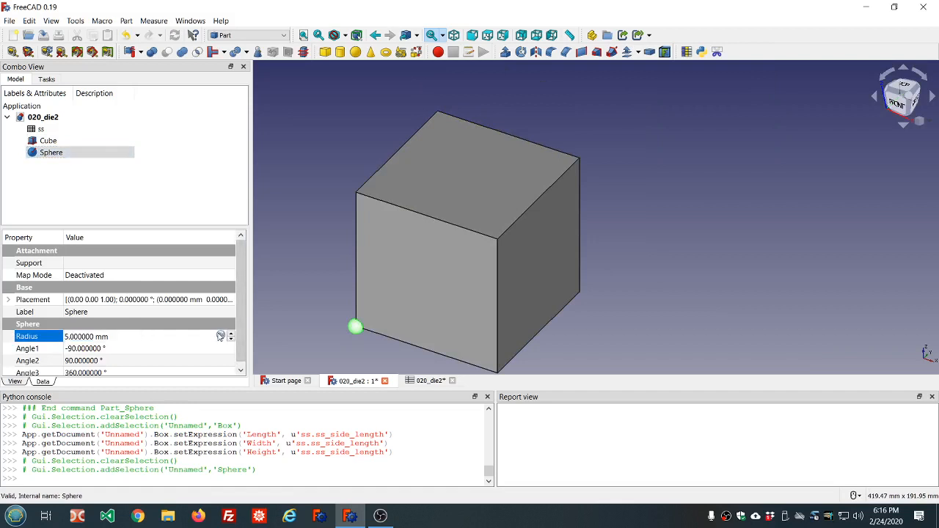
left_click(221, 335)
type("ss.ss")
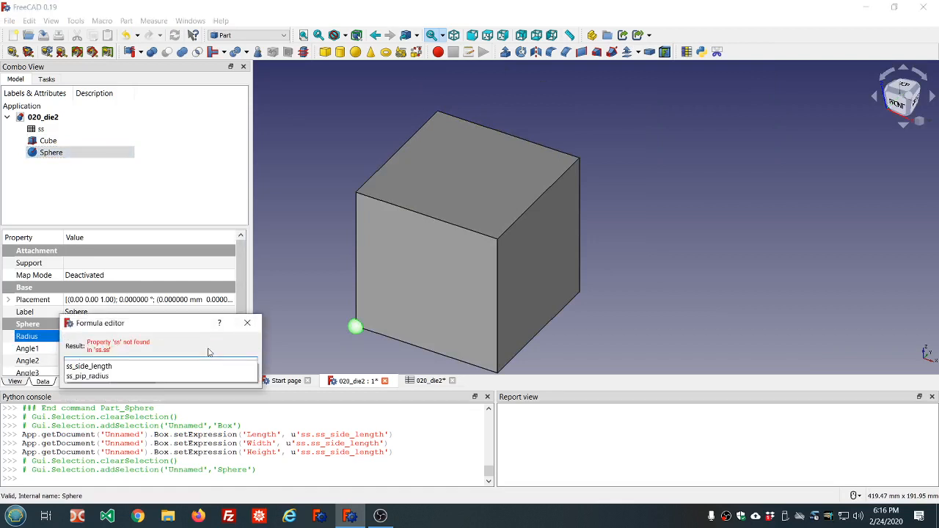
left_click(110, 376)
left_click(128, 370)
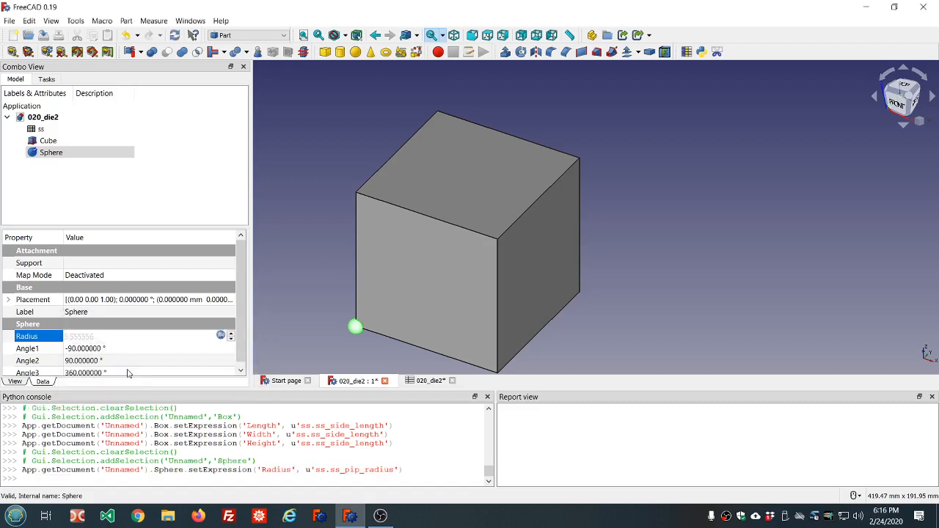
left_click(181, 194)
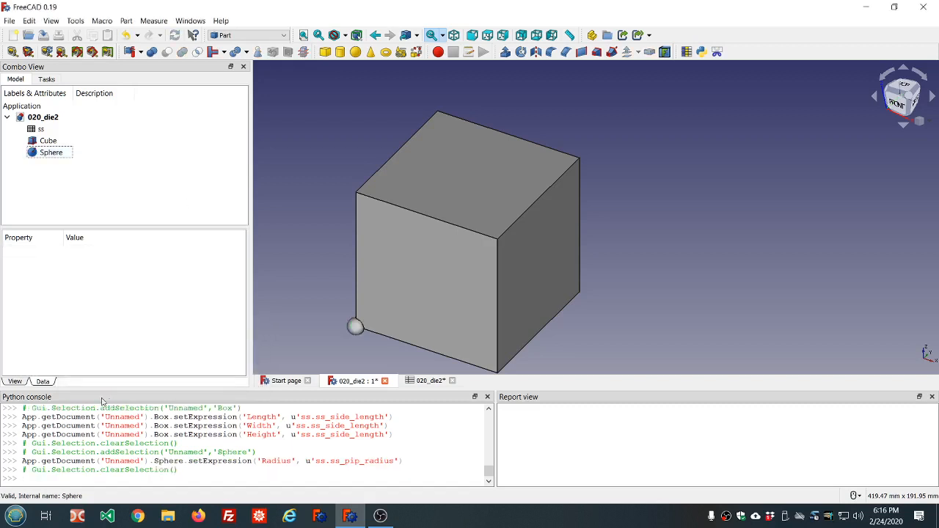
left_click(56, 155)
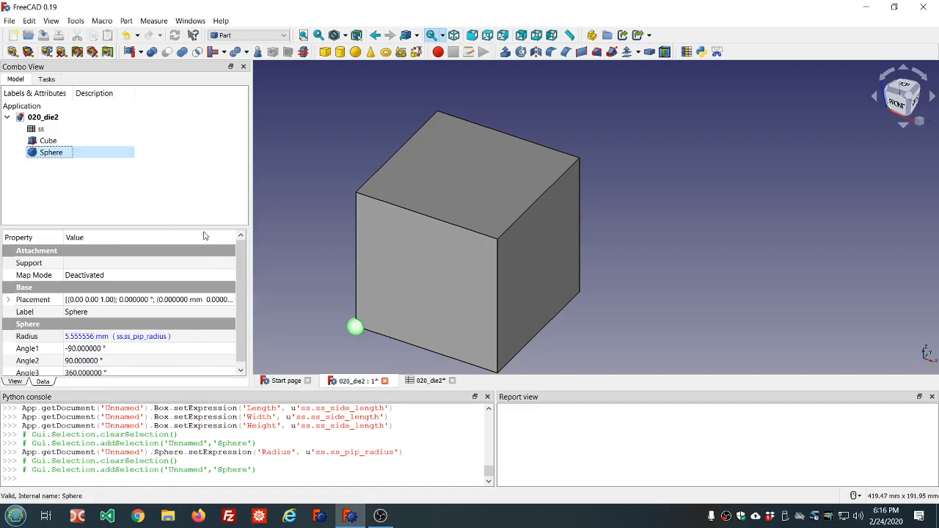
left_click(159, 190)
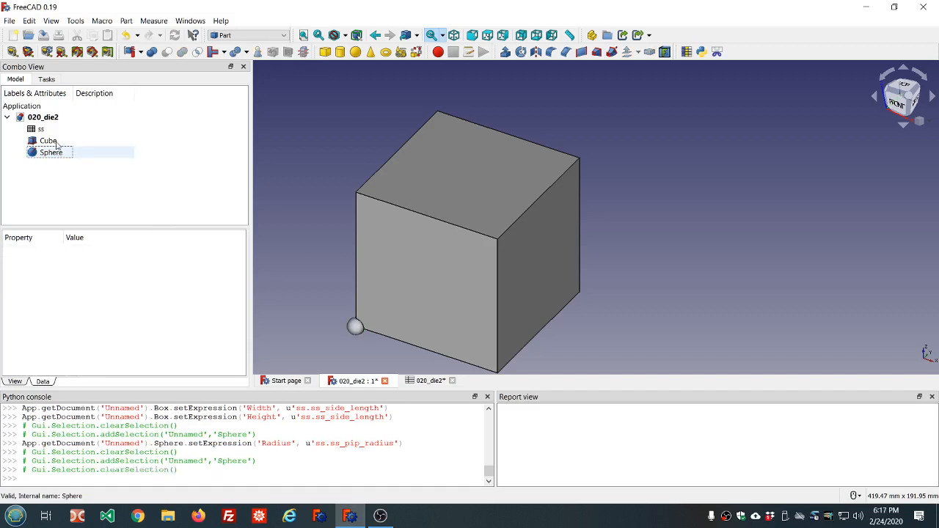
Step: Switch to the Sketcher workbench with the cube and sphere in view
left_click(277, 35)
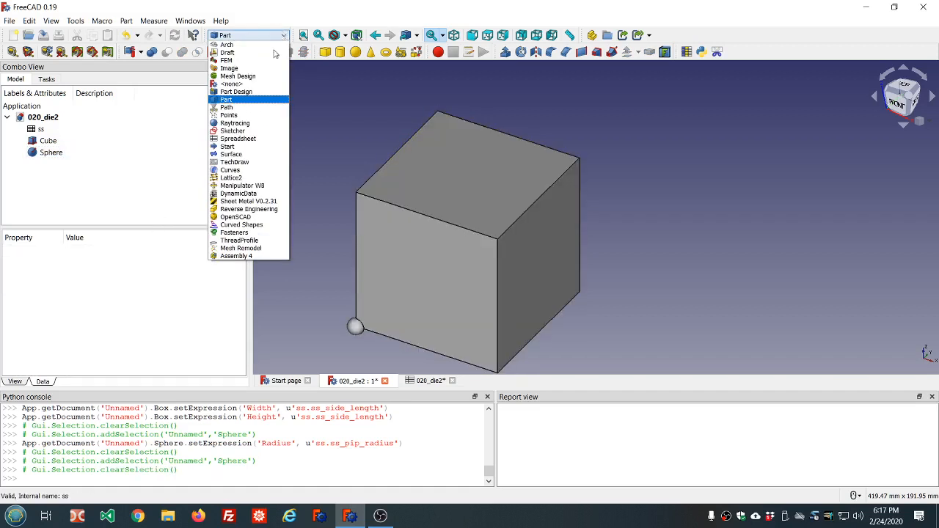
left_click(245, 132)
scroll(268, 138, "down", 5)
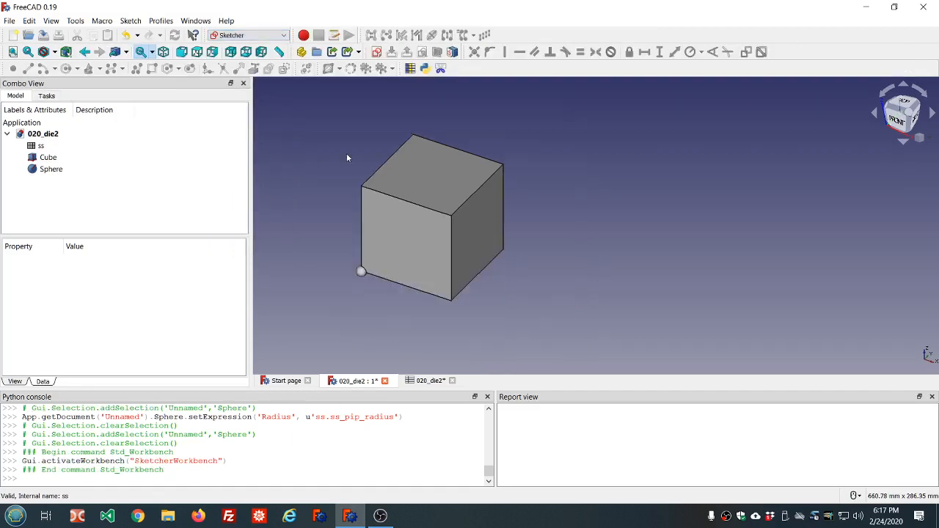
middle_click_drag(325, 241, 502, 211)
middle_click_drag(340, 175, 345, 191)
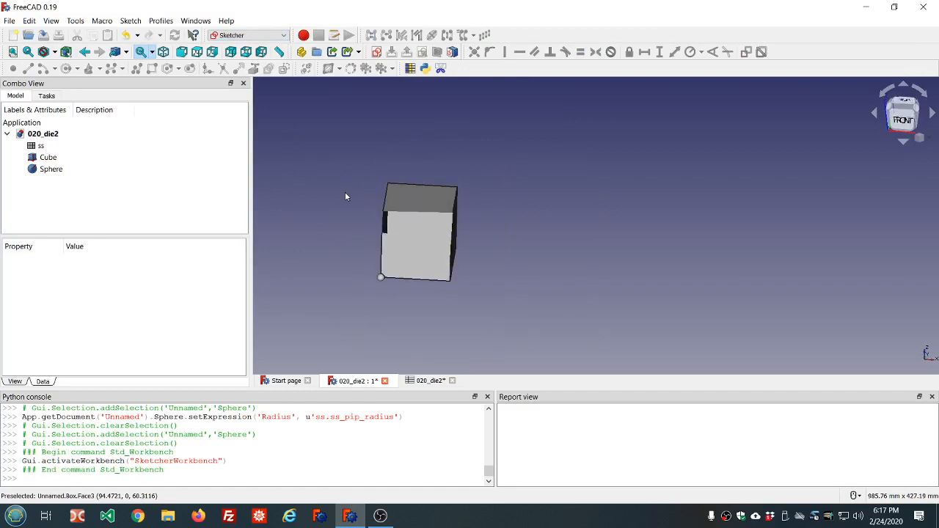
middle_click_drag(452, 157, 454, 147)
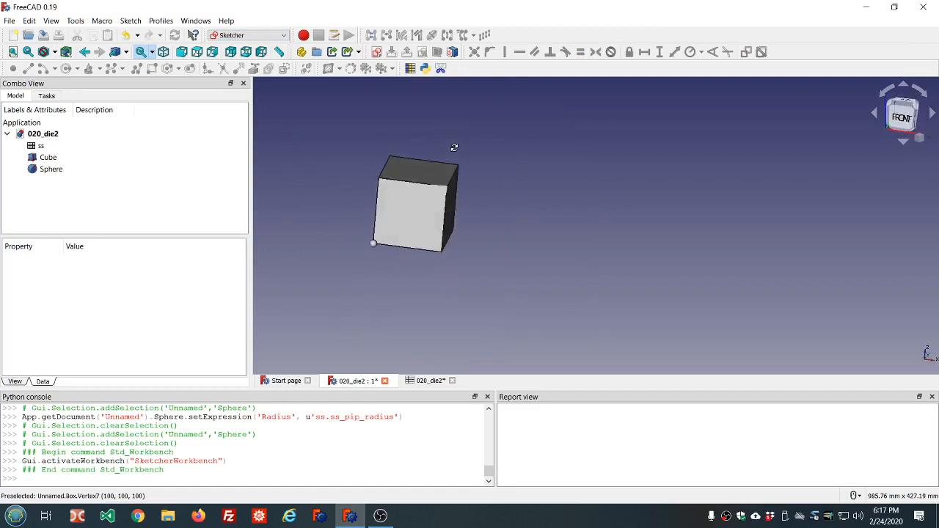
Step: Create a new sketch on the cube's front face with the FlatFace attachment method
left_click(419, 212)
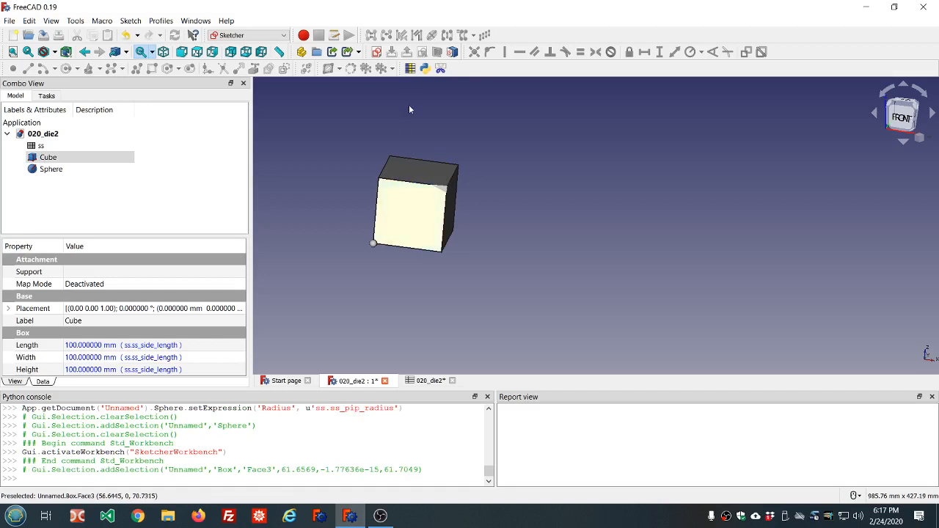
left_click(376, 52)
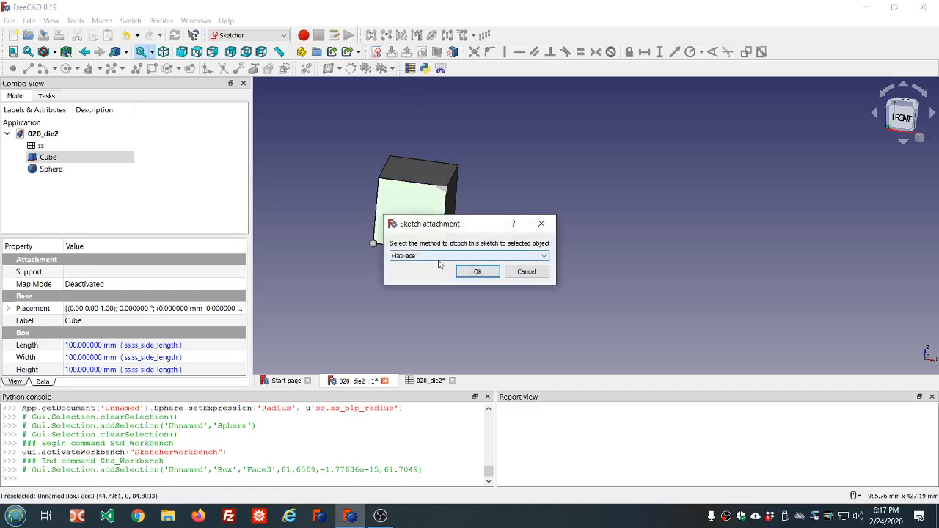
left_click(476, 272)
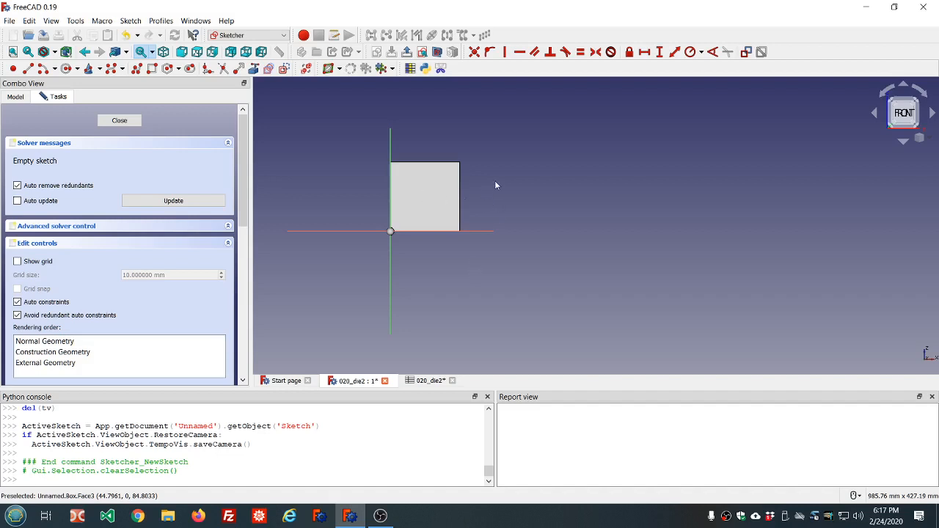
Step: Place a sketch point near the centre of the face, about 48 mm across and 47 mm up from the origin
scroll(495, 185, "up", 2)
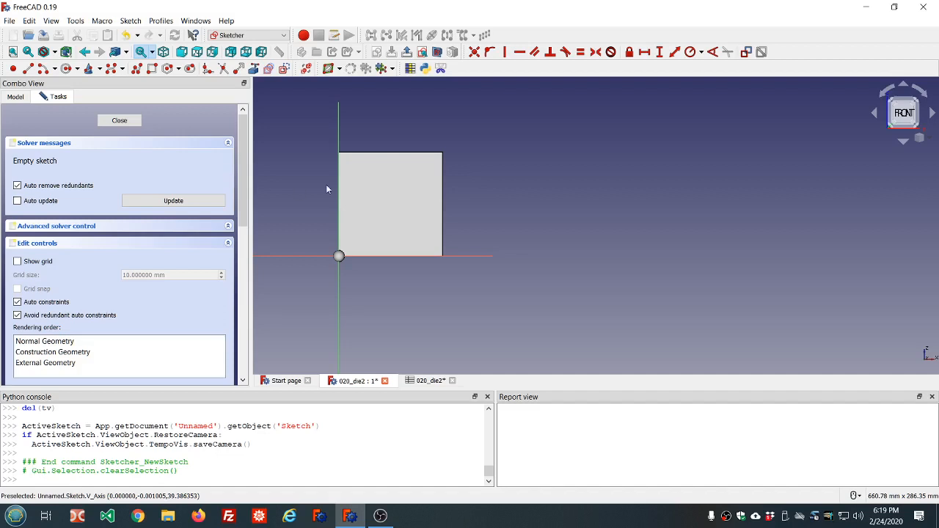
scroll(326, 184, "up", 3)
scroll(326, 184, "down", 1)
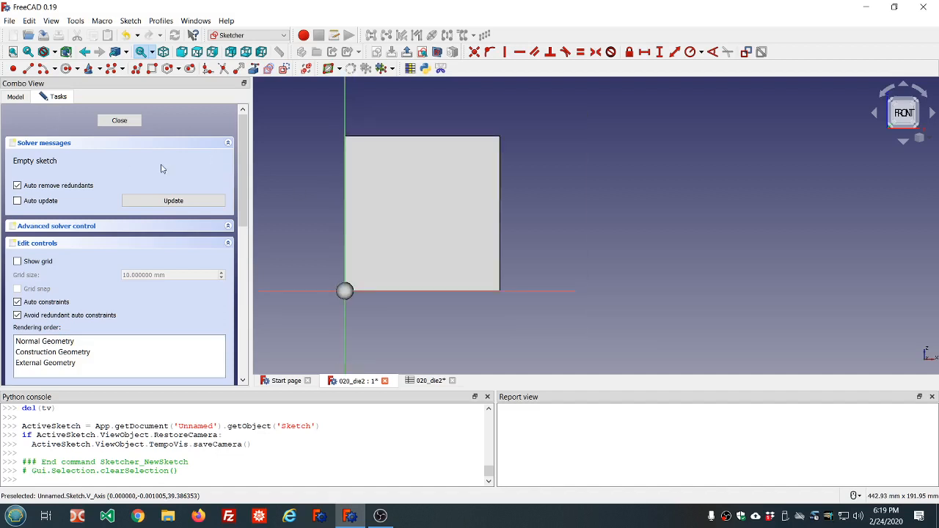
left_click(14, 69)
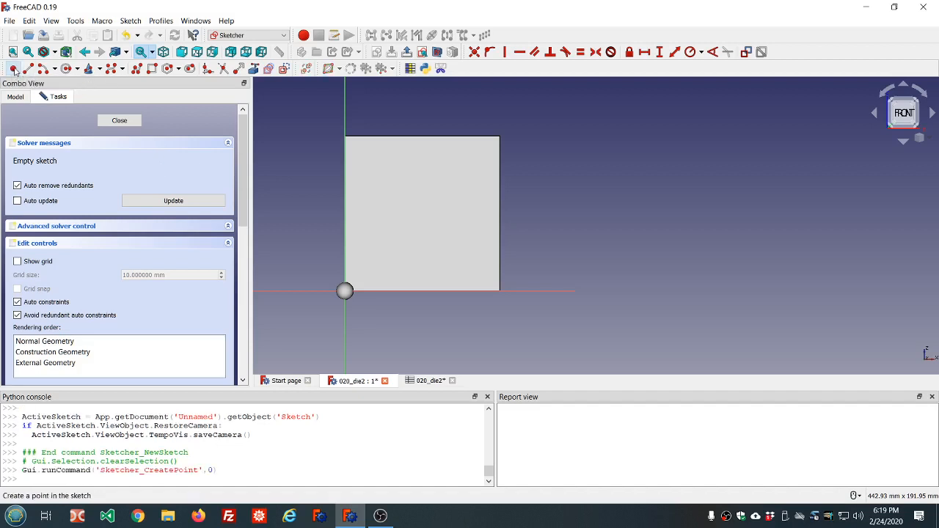
left_click(421, 215)
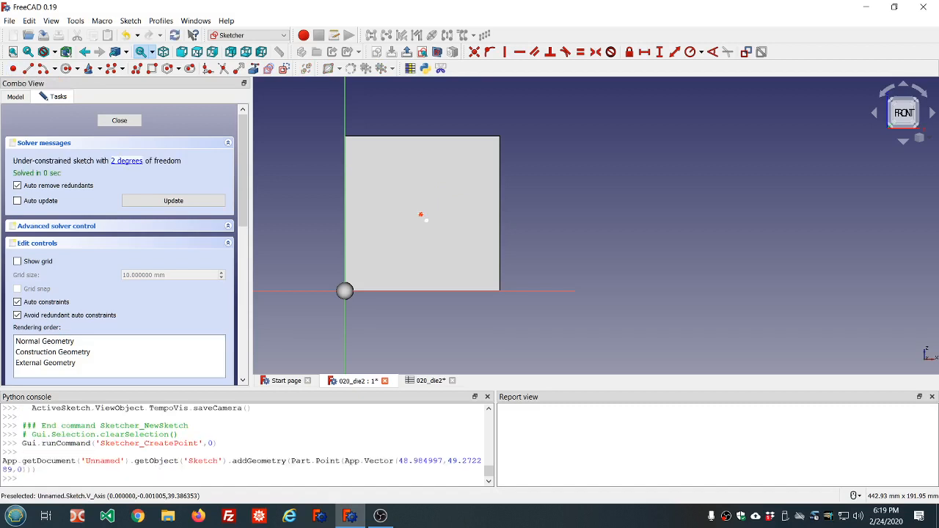
right_click(392, 173)
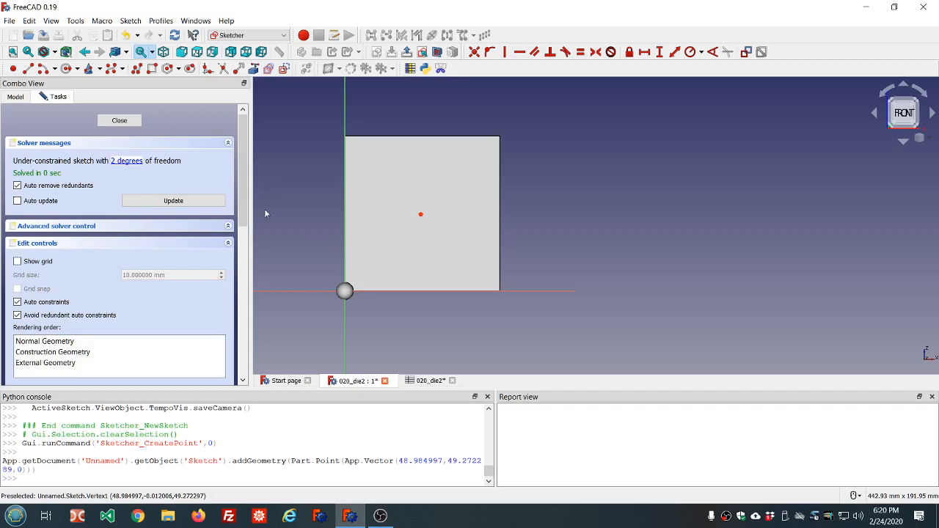
mouse_move(421, 216)
left_mouse_down()
mouse_move(383, 219)
mouse_move(430, 219)
mouse_move(430, 230)
mouse_move(421, 174)
mouse_move(431, 256)
mouse_move(484, 224)
mouse_move(433, 174)
mouse_move(426, 140)
mouse_move(419, 221)
left_mouse_up()
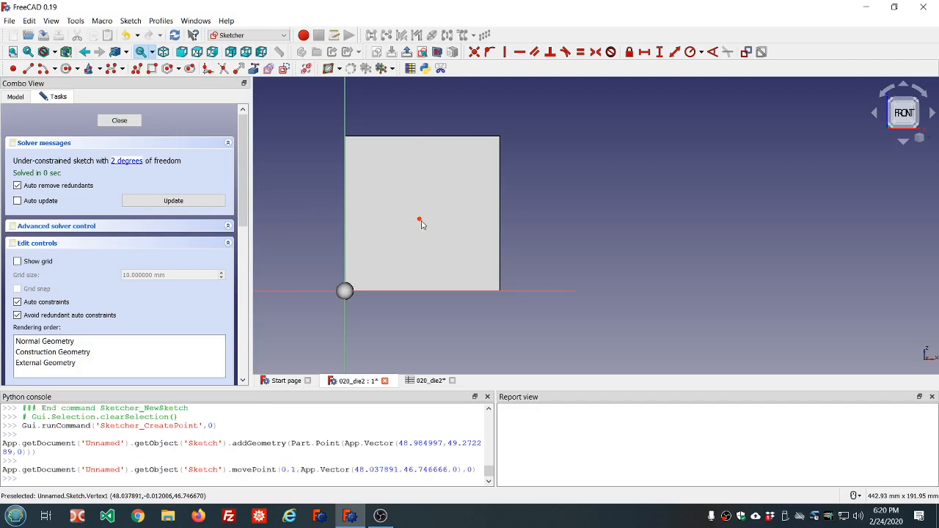
Step: Apply a lock constraint to the point and move its two dimensions clear of the point for readability
left_click(421, 224)
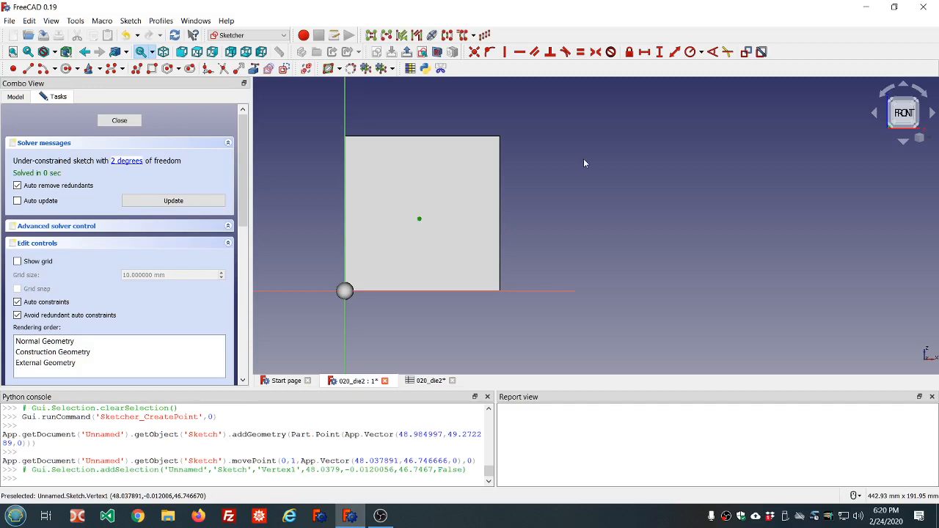
left_click(628, 52)
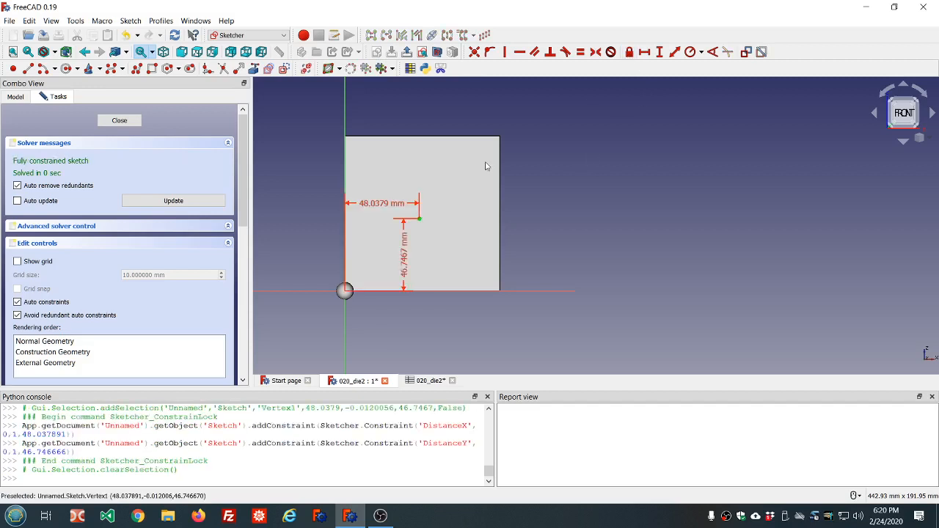
left_click_drag(406, 263, 455, 261)
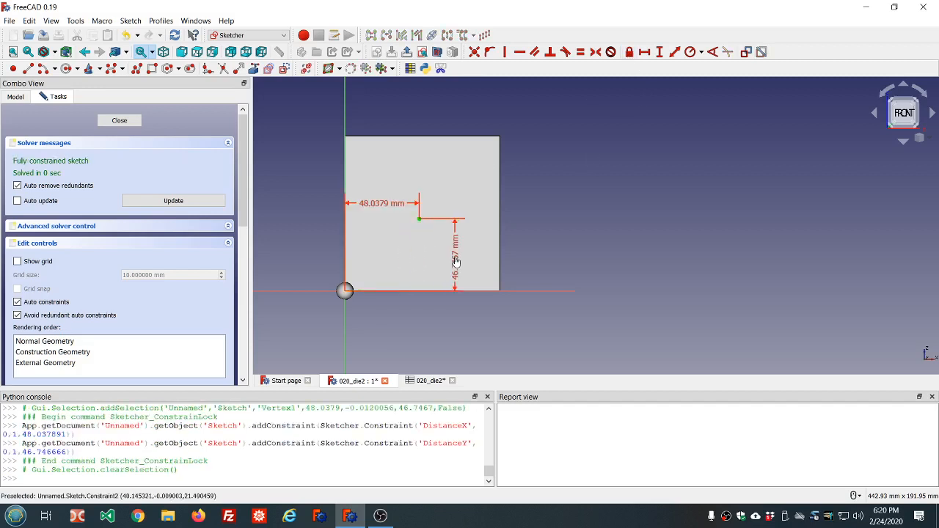
left_click_drag(377, 206, 382, 184)
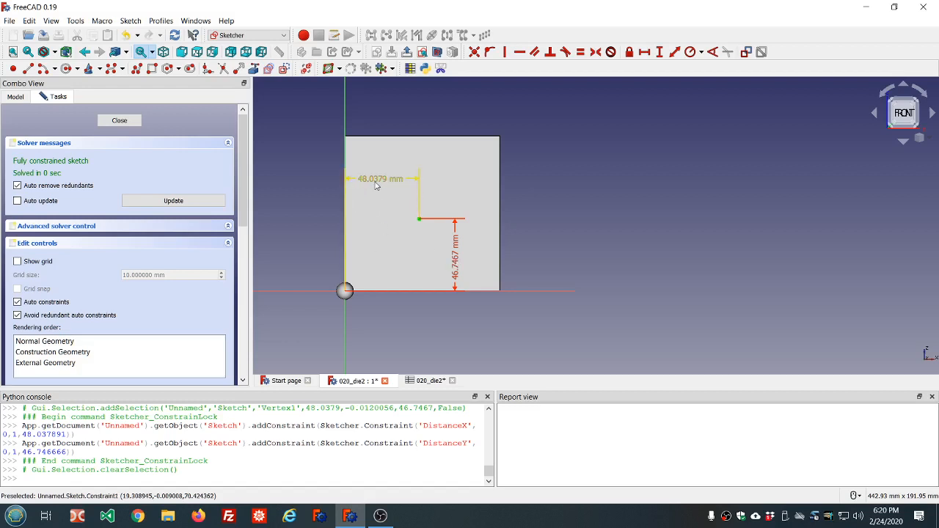
Step: Drive the point's horizontal distance from the origin with the expression ss.ss_side_length/2
left_click(375, 186)
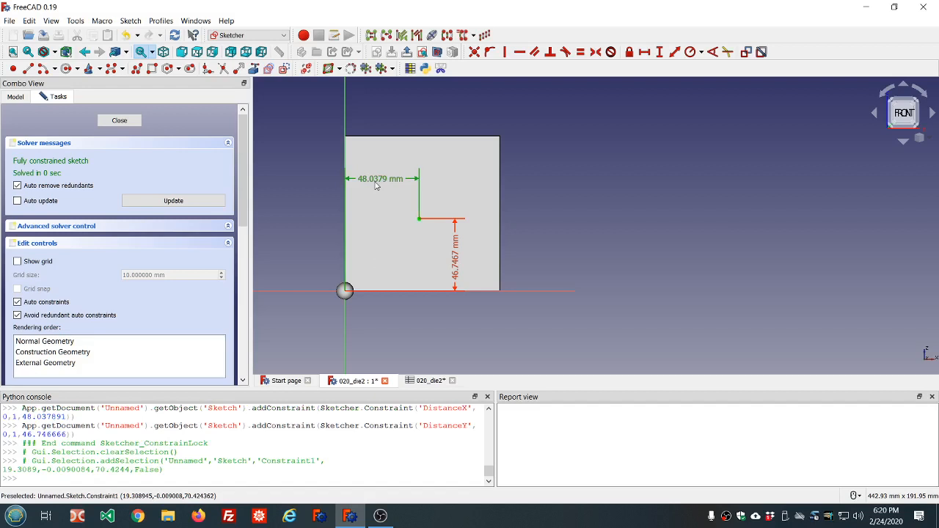
double_click(375, 186)
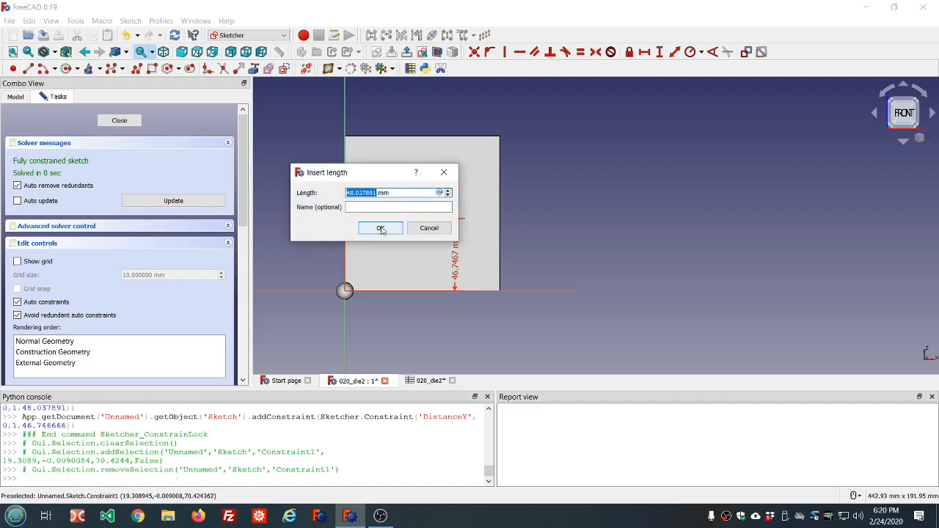
key("equal")
type("ss.ss")
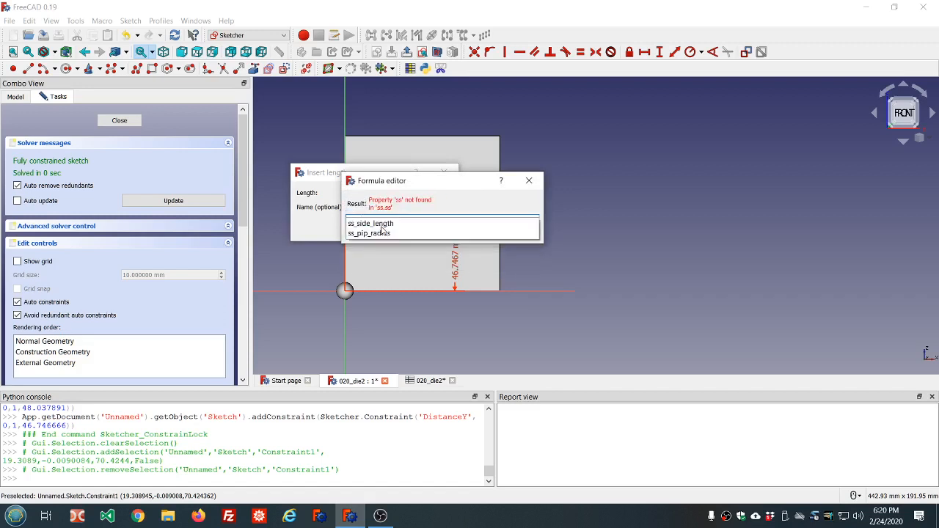
left_click(375, 224)
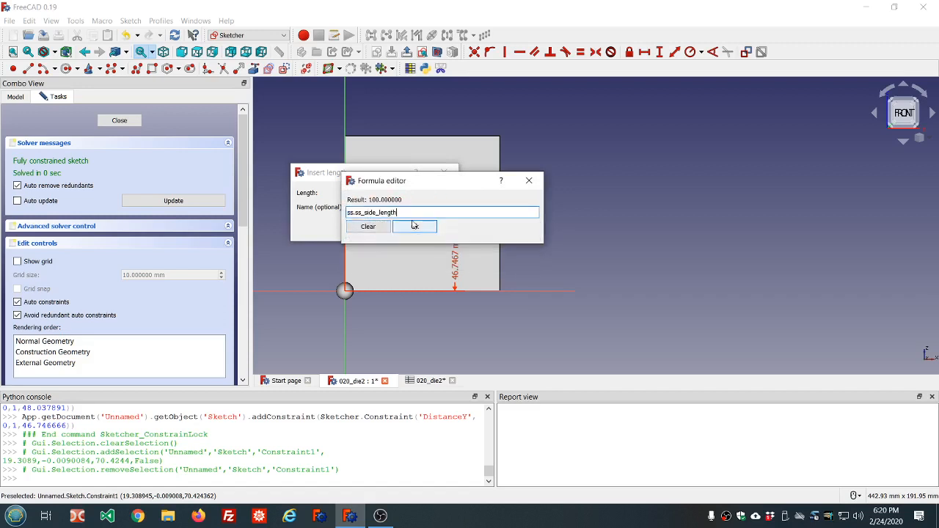
type("/2")
left_click(414, 226)
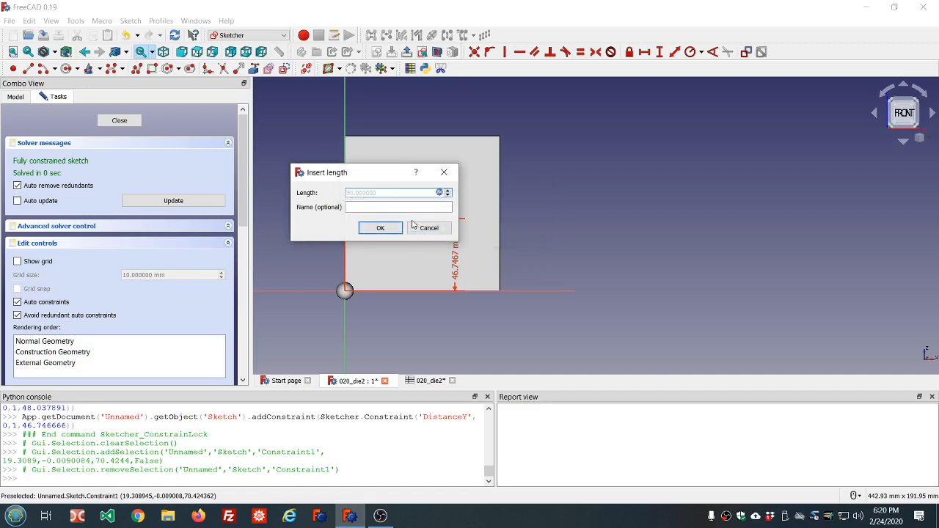
left_click(386, 229)
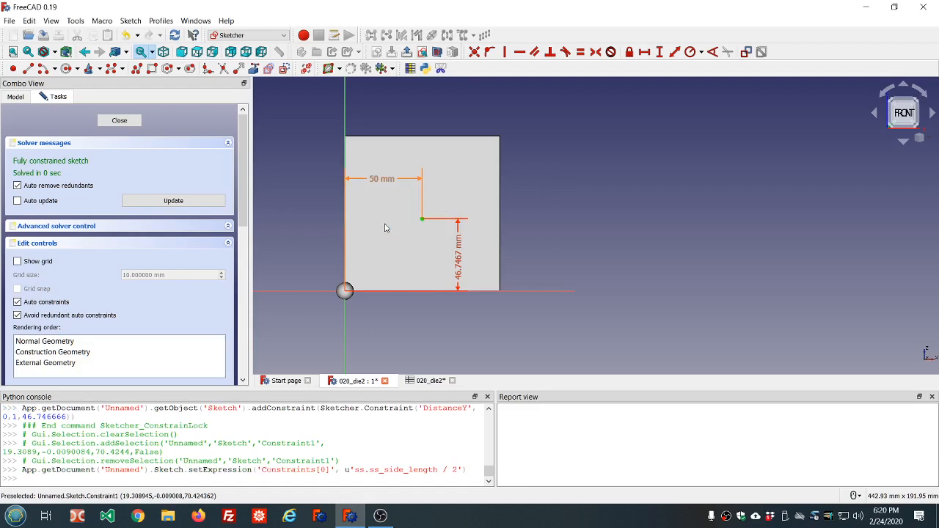
Step: Drive the point's vertical distance from the origin with the expression ss.ss_side_length / 2 and close the sketch
double_click(458, 270)
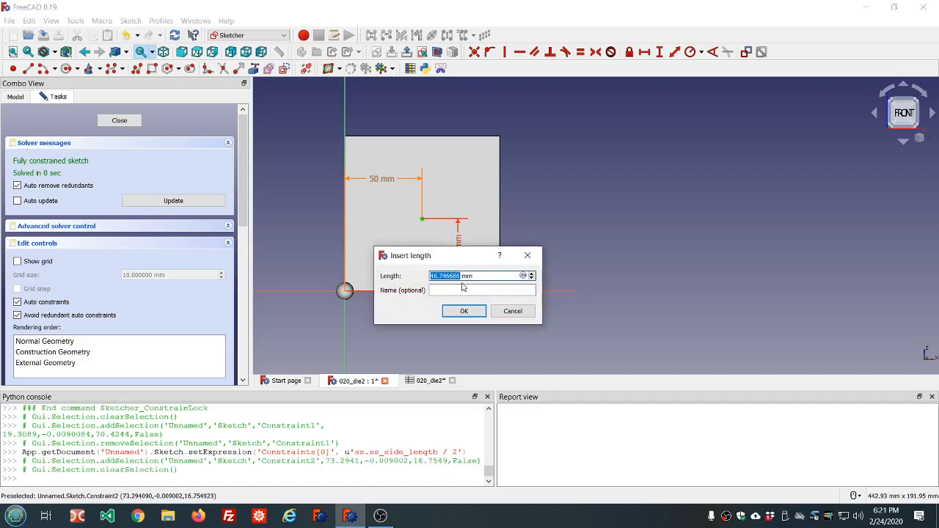
left_click(524, 276)
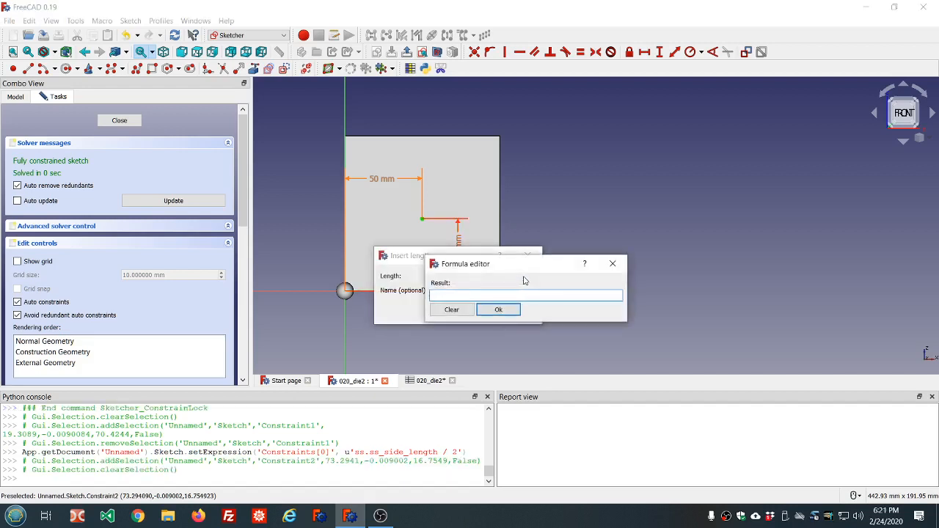
type("ss.ss_side_length")
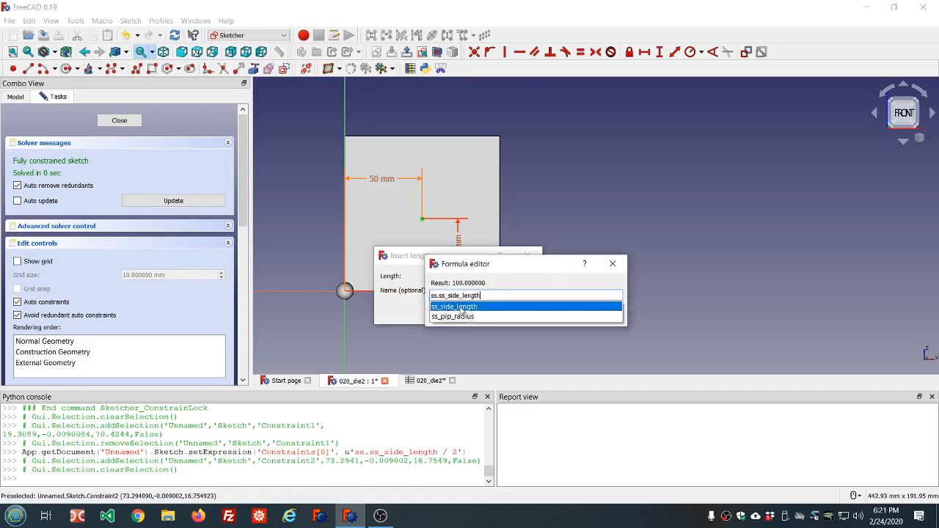
left_click(472, 307)
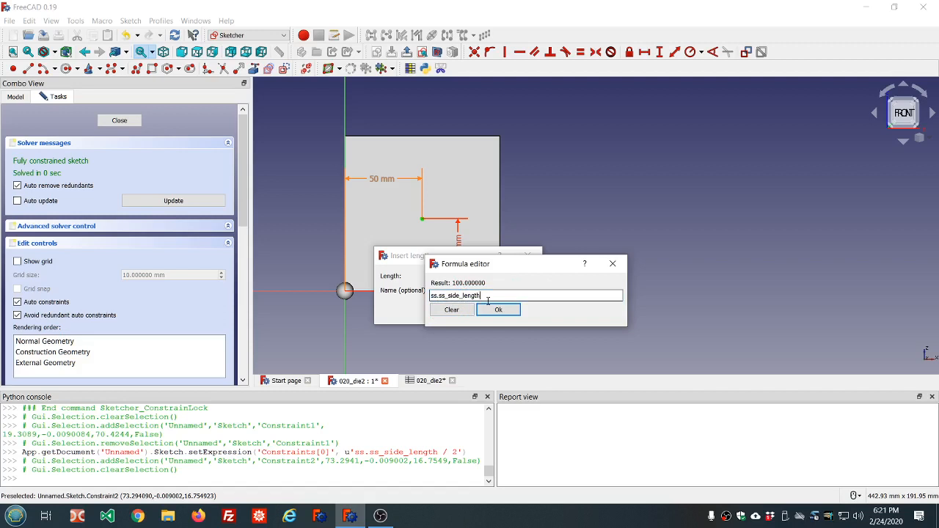
type("/ 2")
left_click(488, 305)
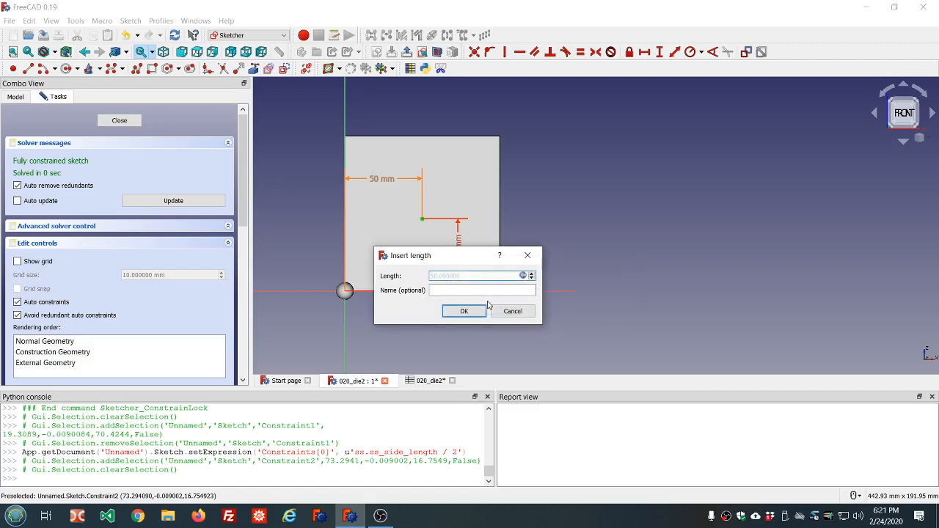
left_click(469, 312)
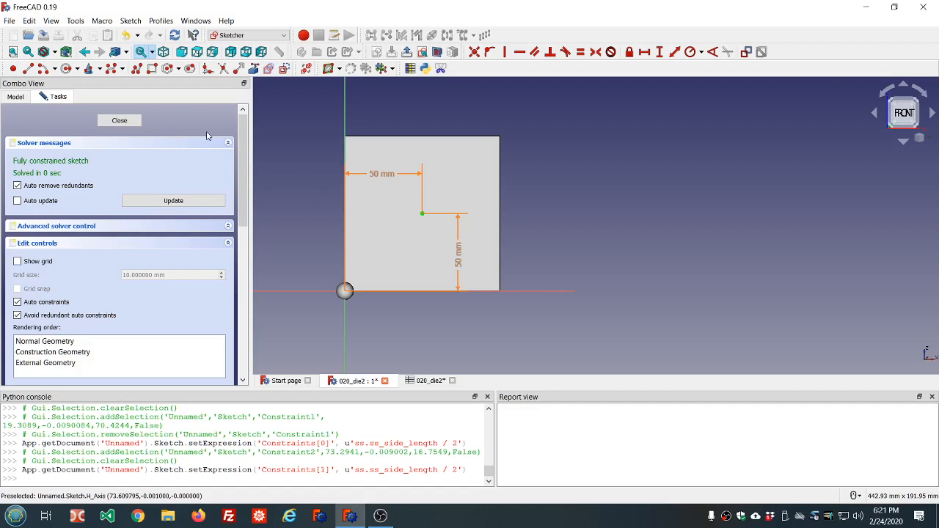
left_click(120, 121)
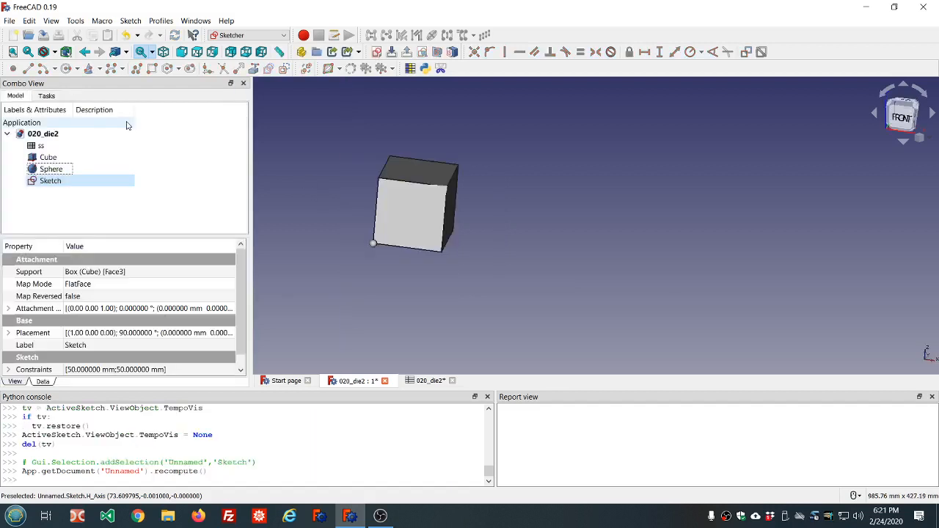
Step: Rename the new sketch in the model tree as side_1
left_click(49, 183)
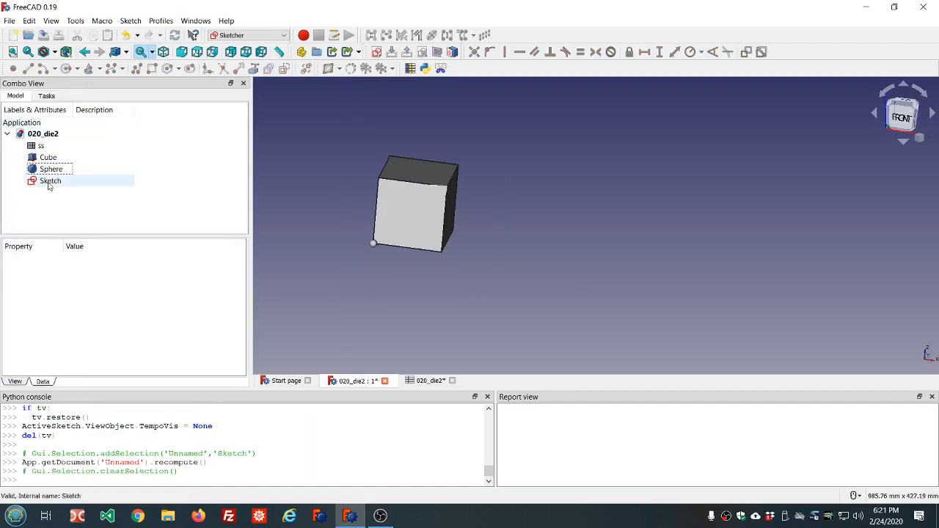
left_click(49, 183)
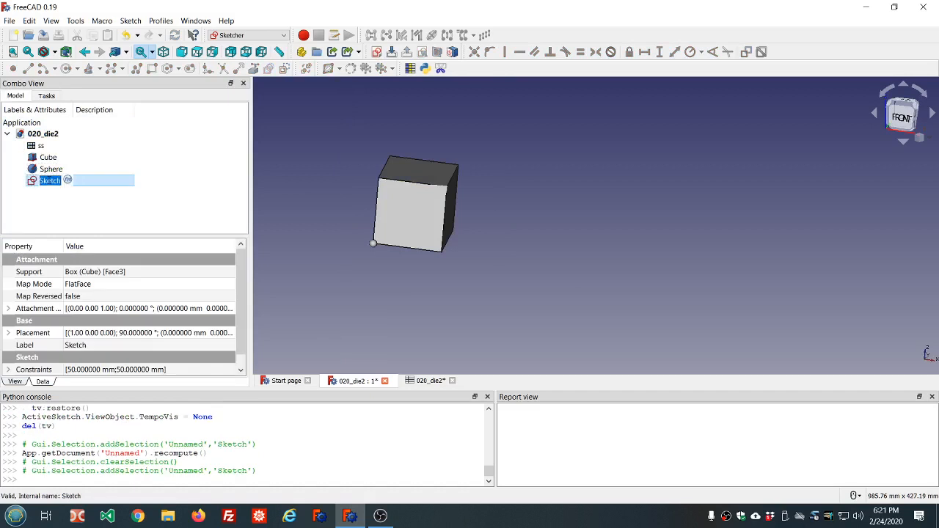
type("side_t")
key("BackSpace")
type("1")
key("Return")
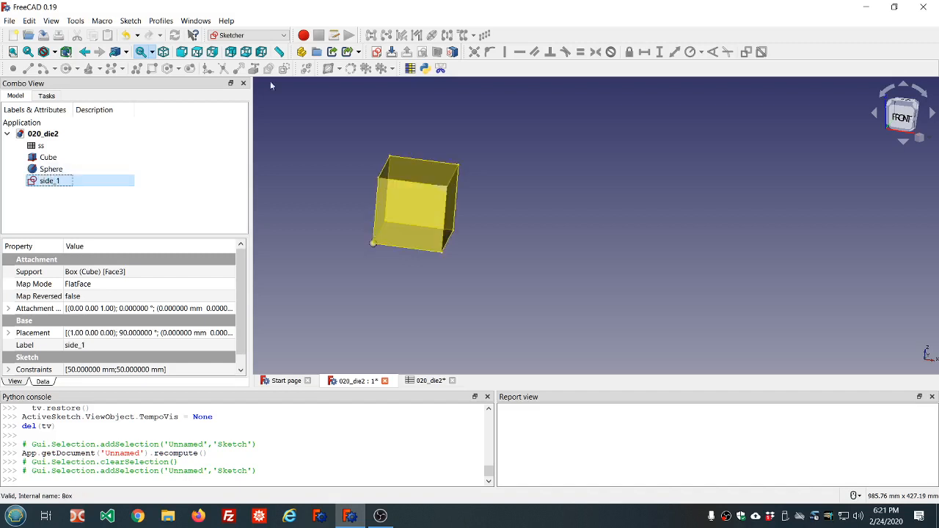
Step: Switch to the Draft workbench and create a point array of the sphere using the side_1 sketch as the point list
left_click(282, 36)
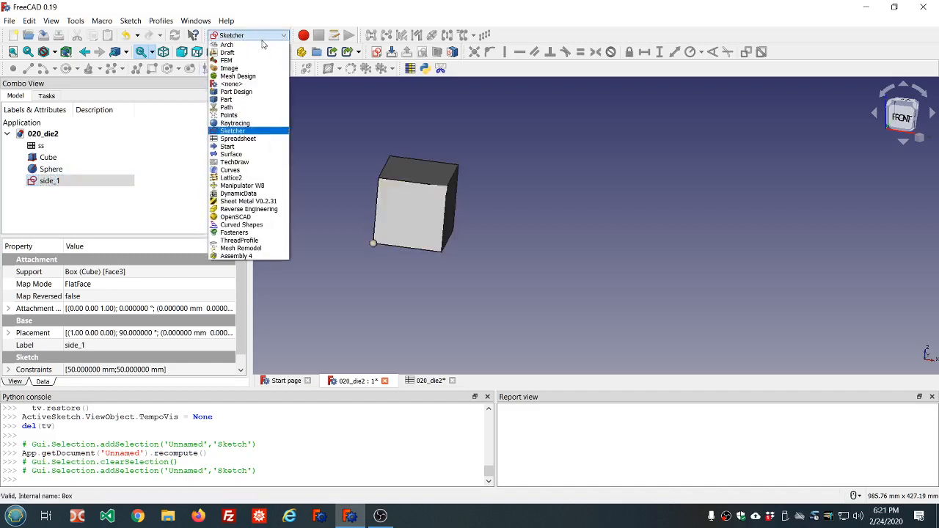
left_click(227, 53)
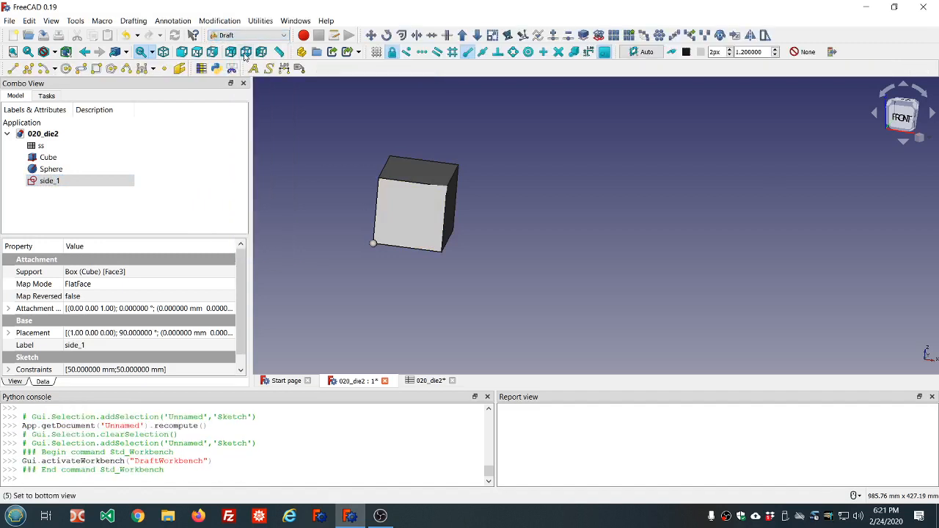
left_click(42, 207)
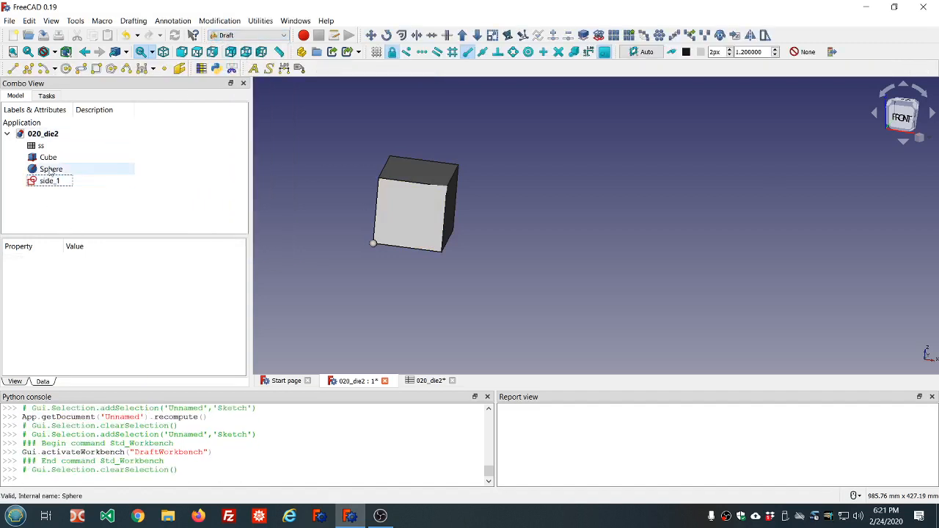
left_click(51, 170)
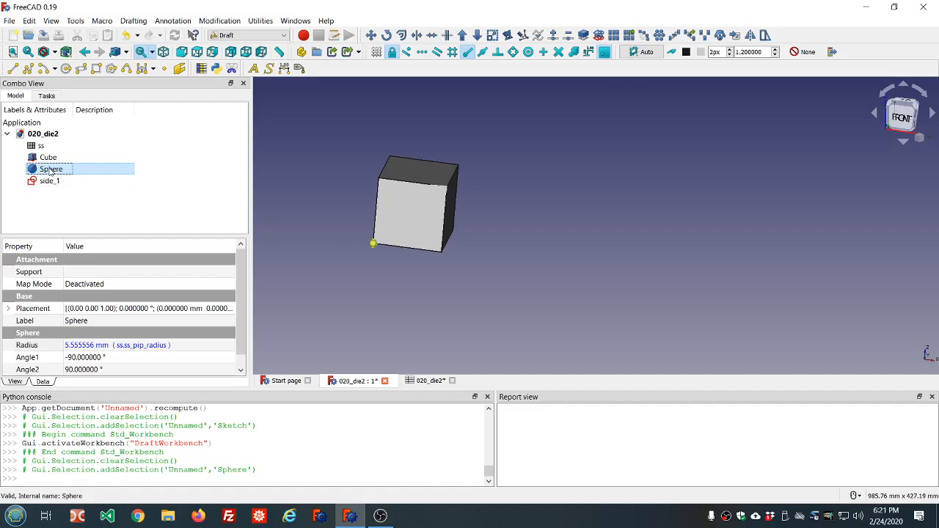
left_click(49, 180, "ctrl")
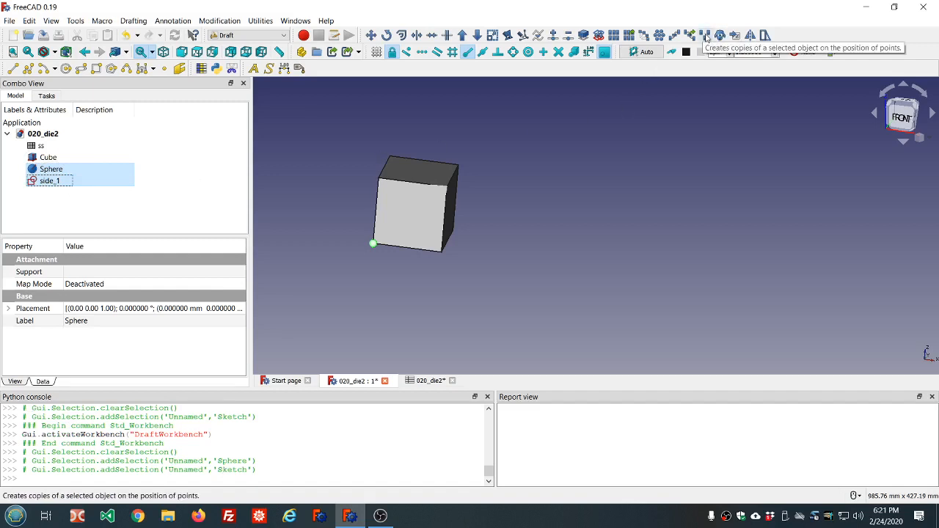
left_click(706, 36)
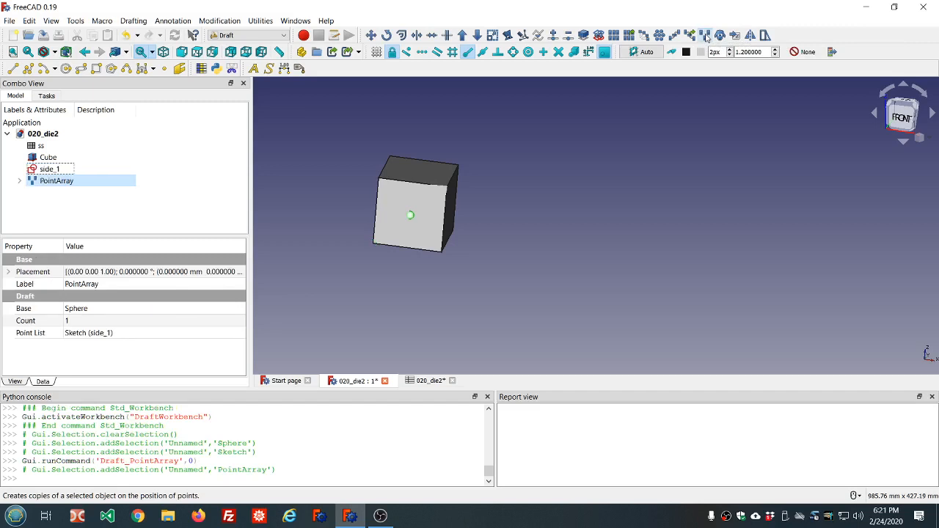
Step: Rename the new point array in the model tree as pa_1
left_click(74, 199)
left_click(69, 183)
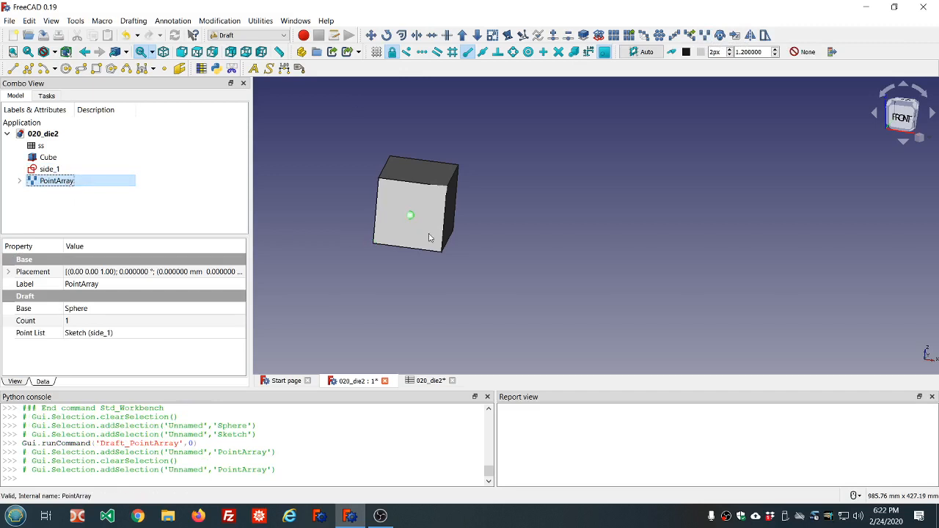
middle_click_drag(494, 223, 418, 238)
left_click(75, 185)
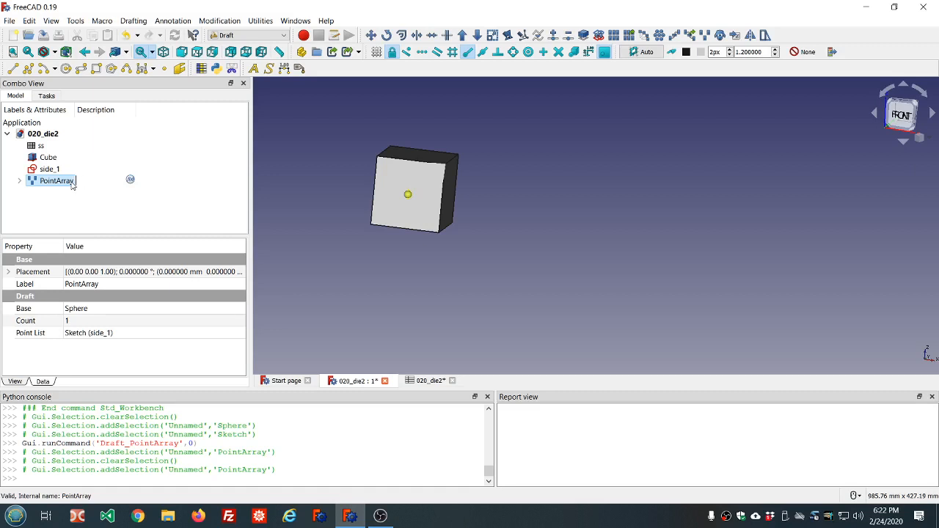
left_click(38, 209)
left_click(48, 183)
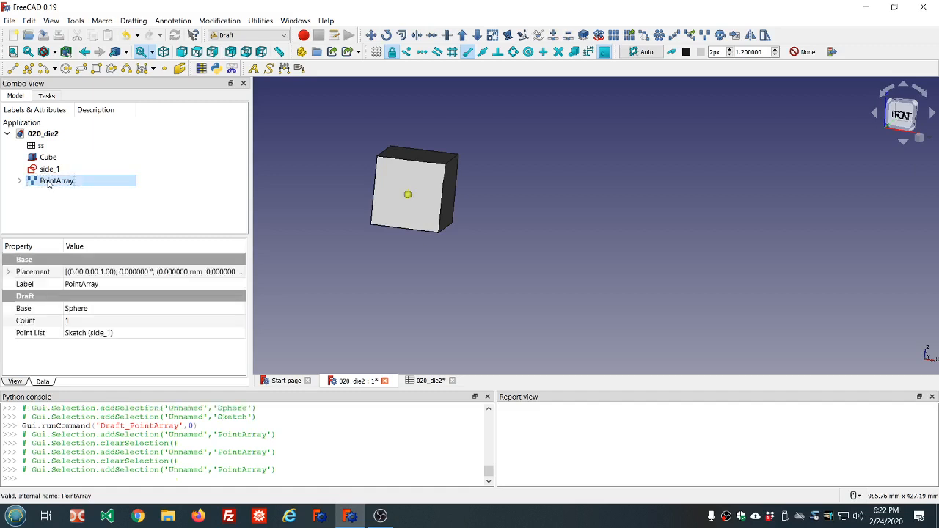
left_click(49, 183)
type("pa")
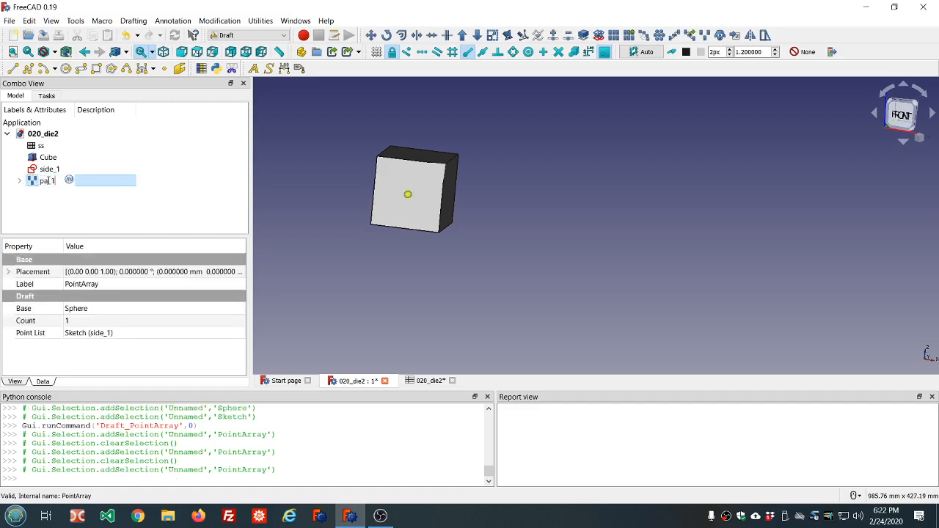
type("_1")
left_click(50, 212)
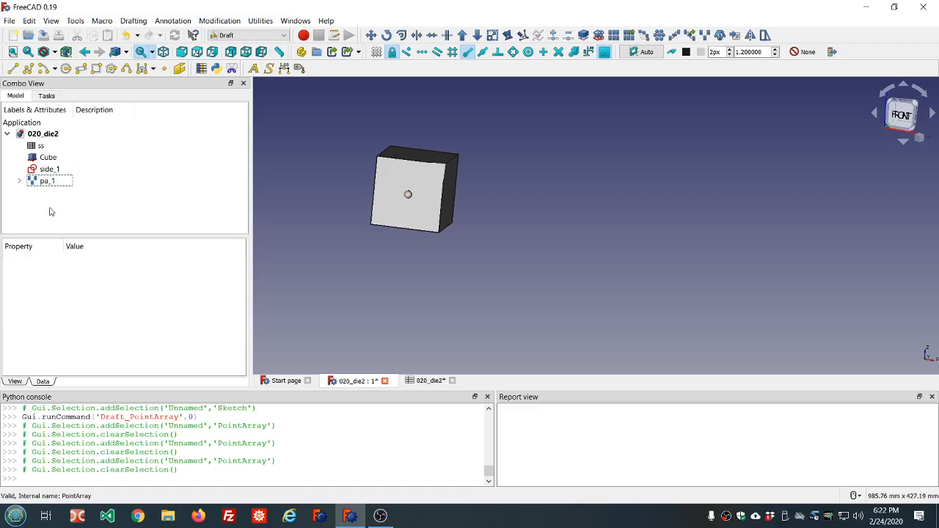
Step: Examine the pa_1 array's nested sphere, its base and point list properties, and the pip on the cube's front face
left_click(20, 180)
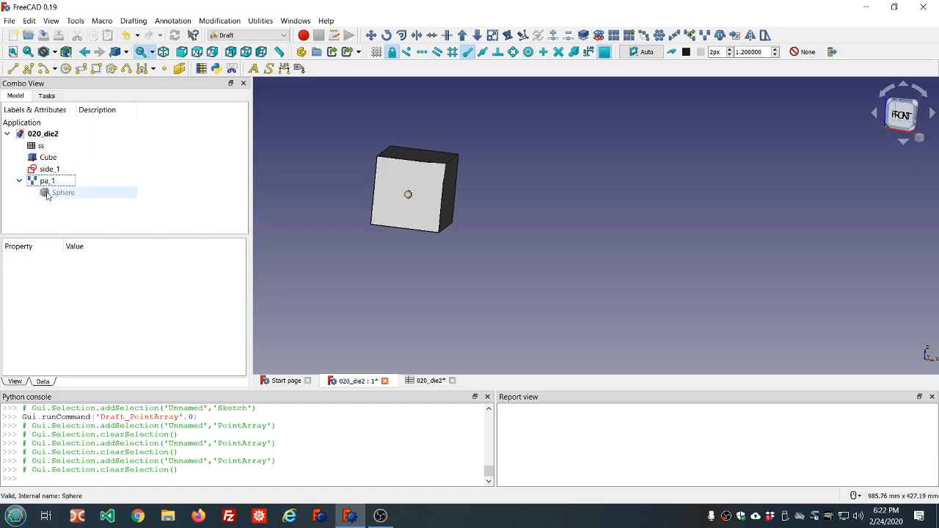
left_click(47, 181)
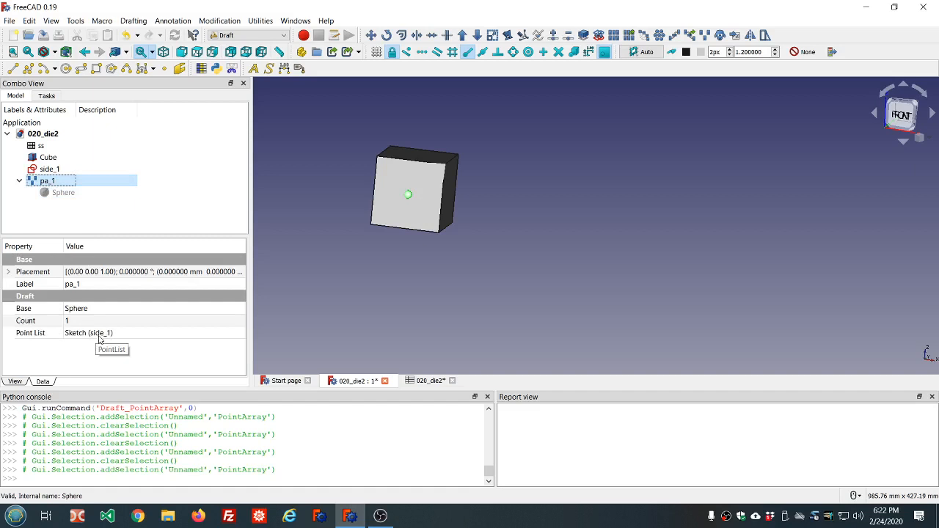
left_click(137, 210)
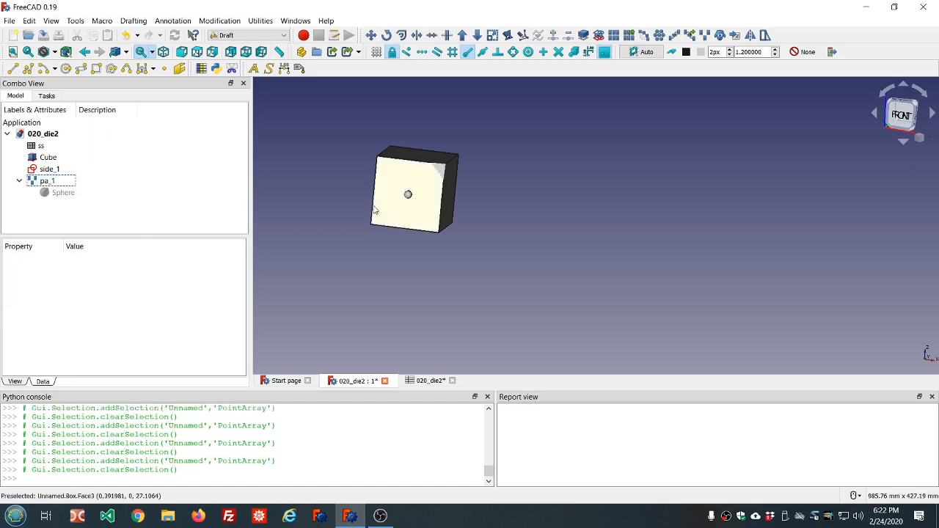
middle_click_drag(483, 165, 482, 178)
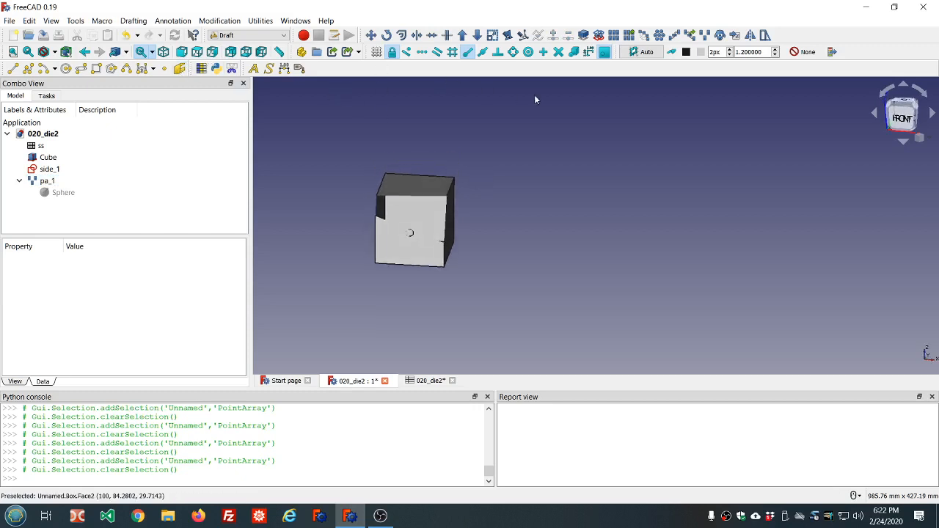
left_click(13, 52)
scroll(328, 155, "down", 5)
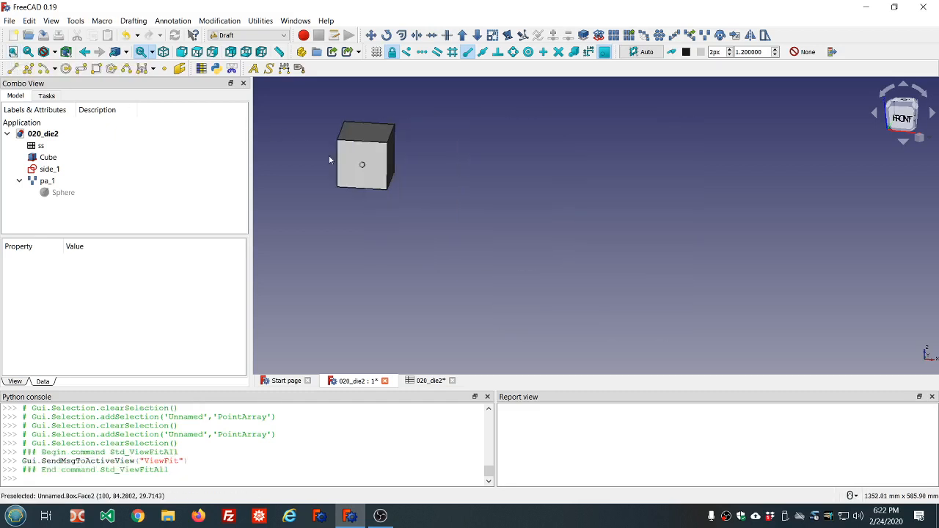
scroll(331, 121, "up", 2)
scroll(331, 121, "up", 3)
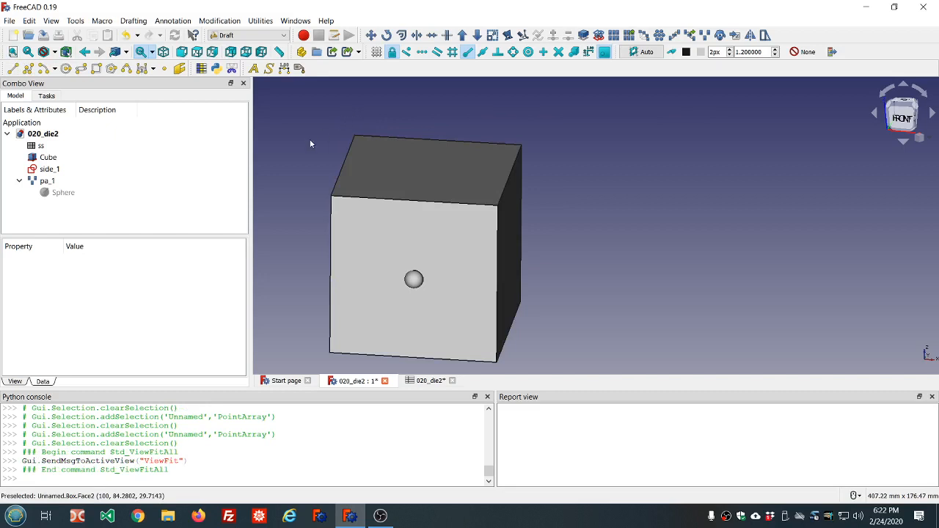
middle_click_drag(311, 142, 344, 149)
middle_click_drag(557, 237, 528, 222)
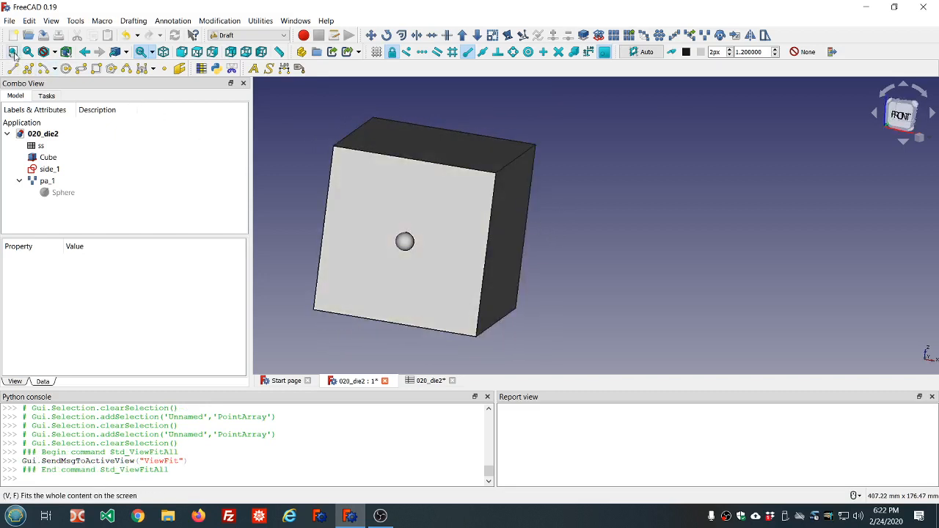
Step: Switch to the Sketcher workbench and create a new sketch attached to the cube's rear face with the FlatFace method
middle_click_drag(562, 227, 311, 195)
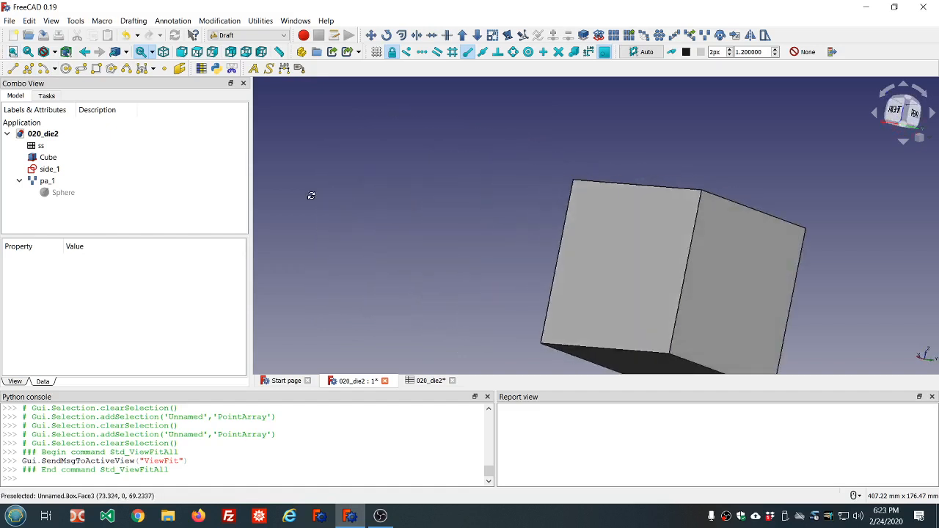
left_click(704, 283)
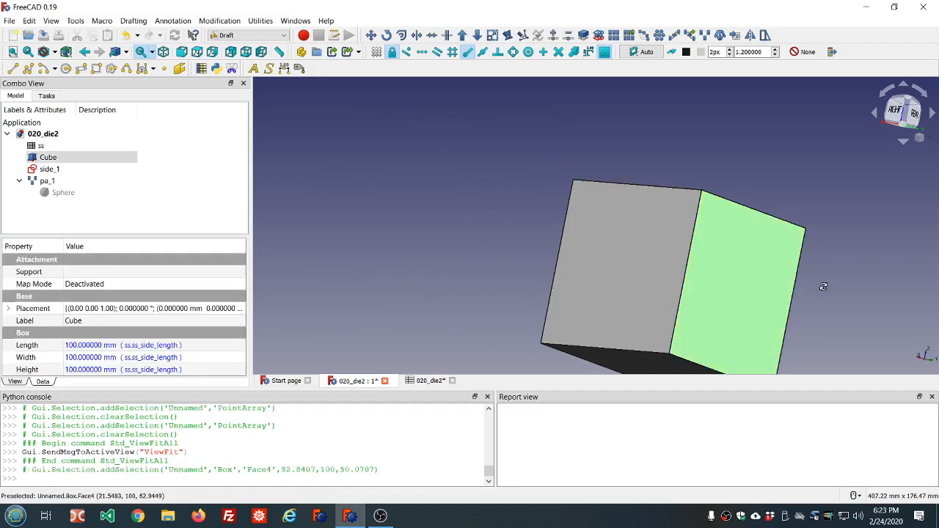
middle_click_drag(823, 286, 727, 282)
scroll(728, 282, "down", 6)
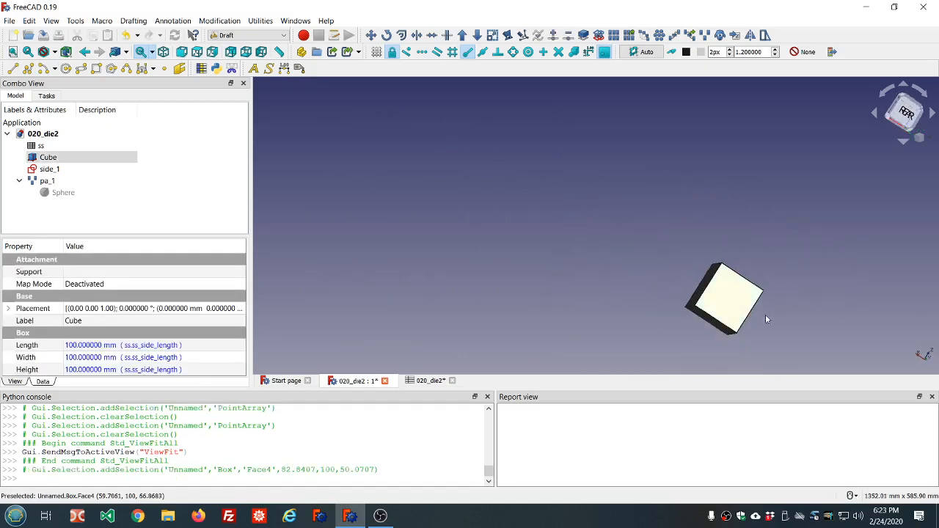
scroll(809, 334, "up", 4)
middle_click_drag(709, 196, 675, 180)
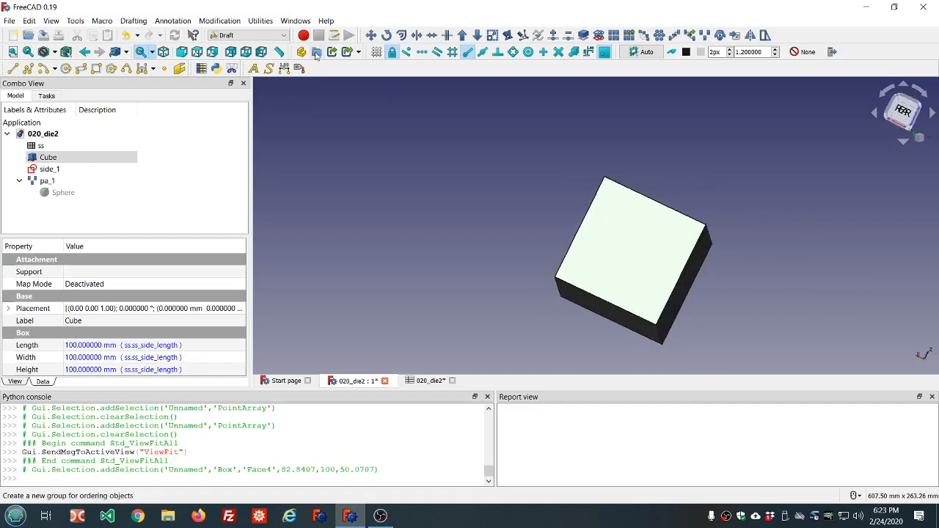
left_click(284, 36)
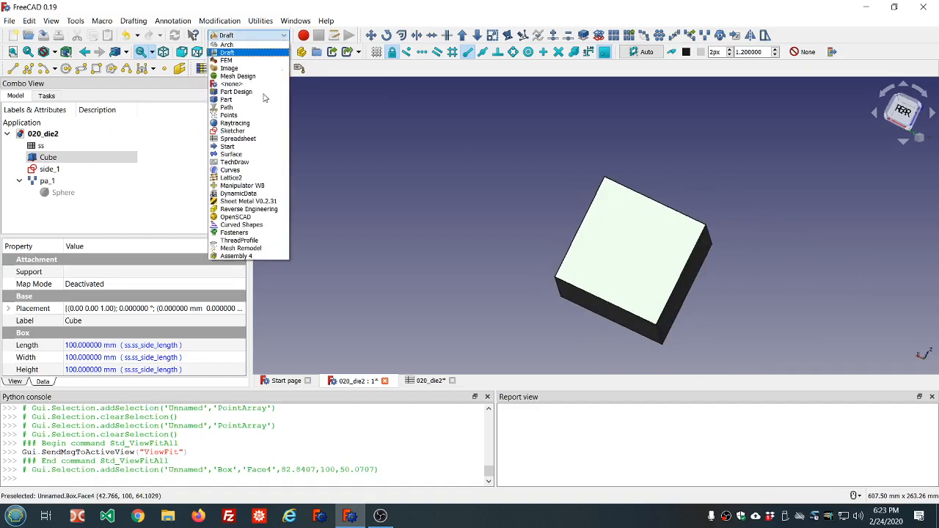
left_click(234, 130)
left_click(359, 202)
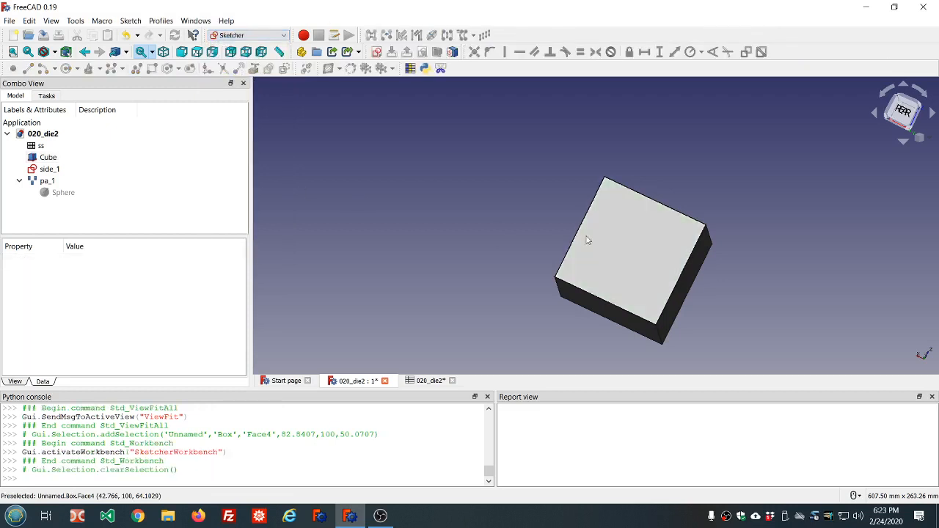
left_click(592, 239)
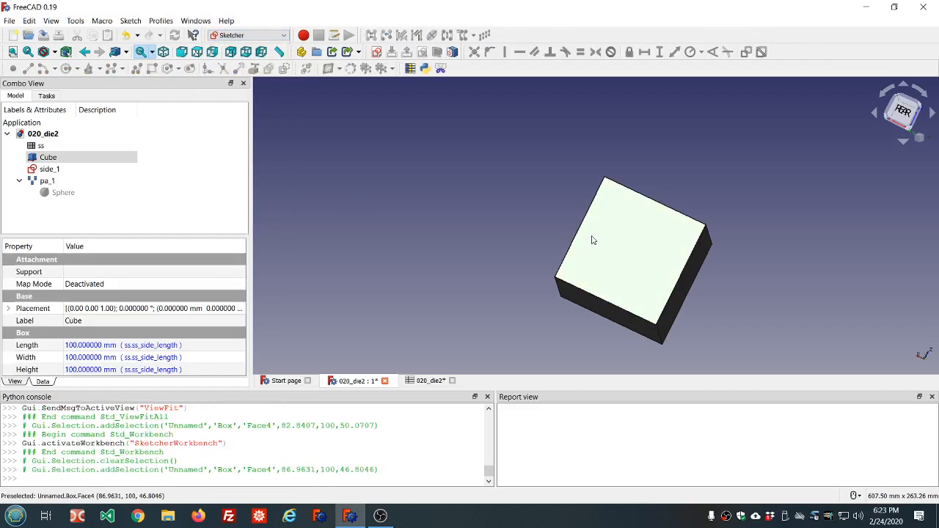
left_click(376, 51)
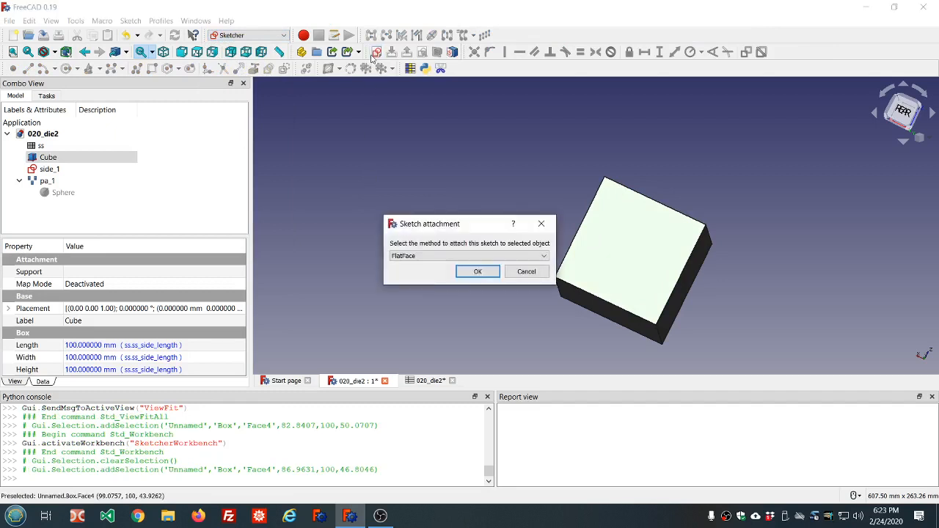
left_click(479, 271)
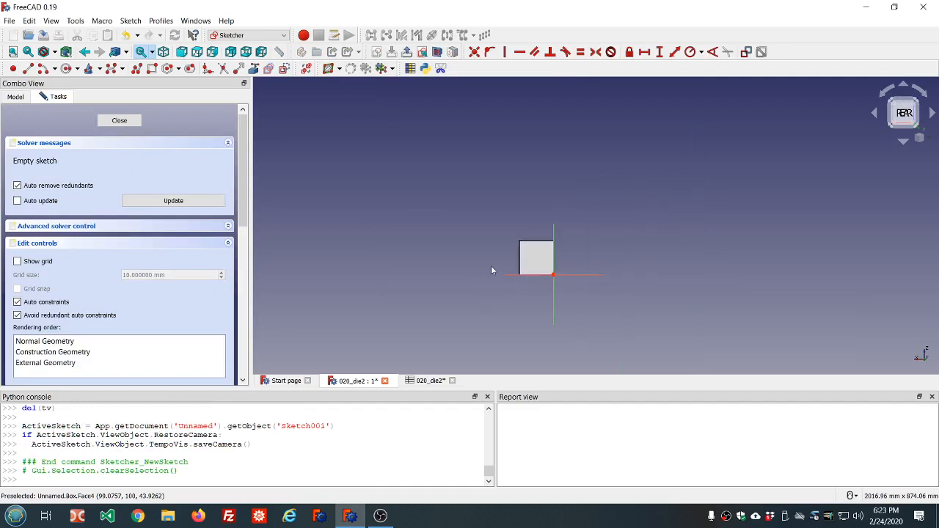
Step: Place six sketch points on the rear face in two rows of three, about 81 mm and 34 mm above the origin
scroll(617, 287, "up", 4)
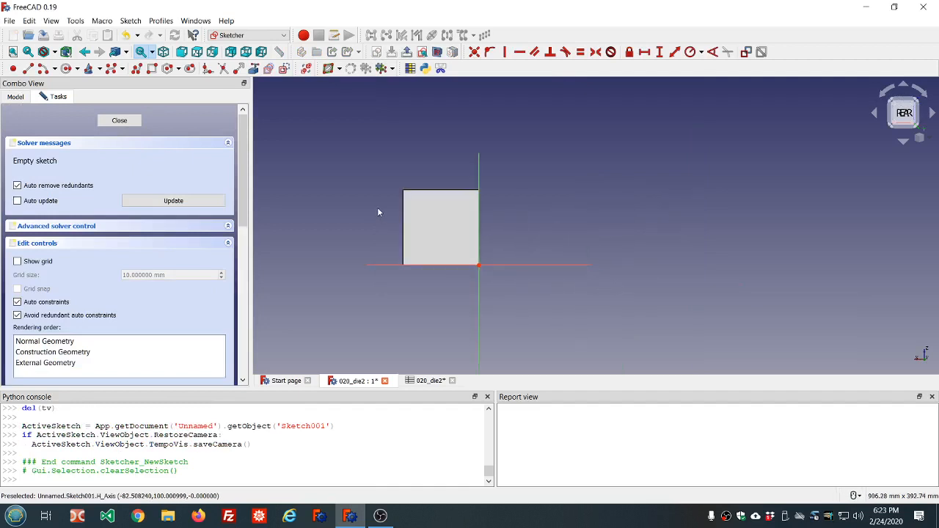
scroll(378, 212, "up", 2)
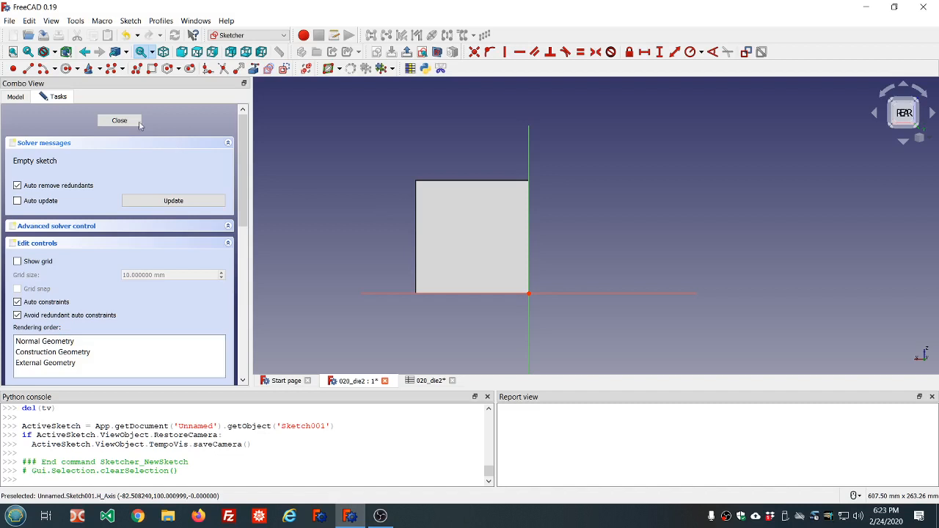
left_click(13, 68)
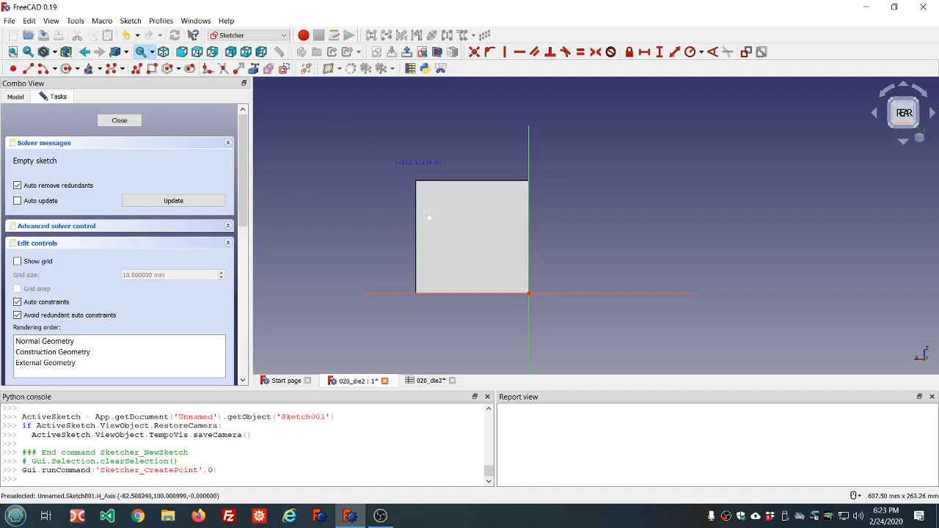
left_click(431, 201)
left_click(466, 202)
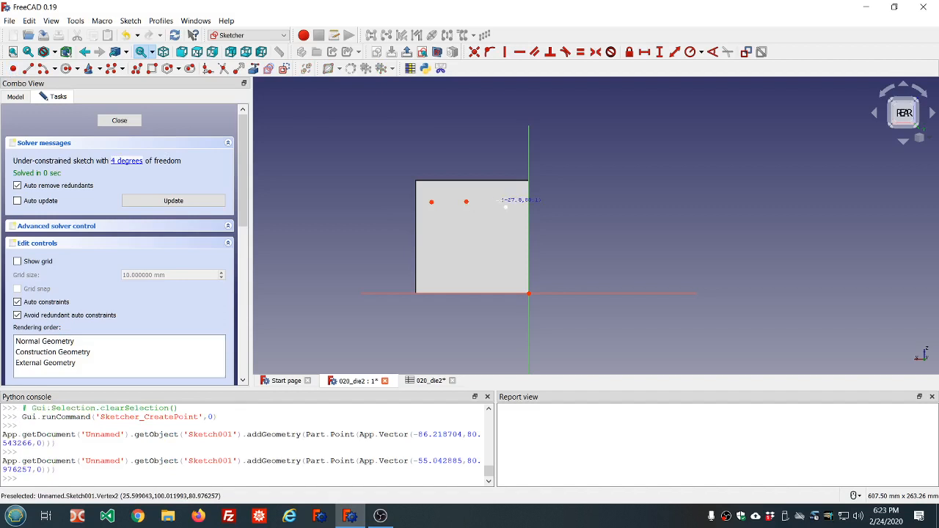
left_click(499, 201)
left_click(500, 251)
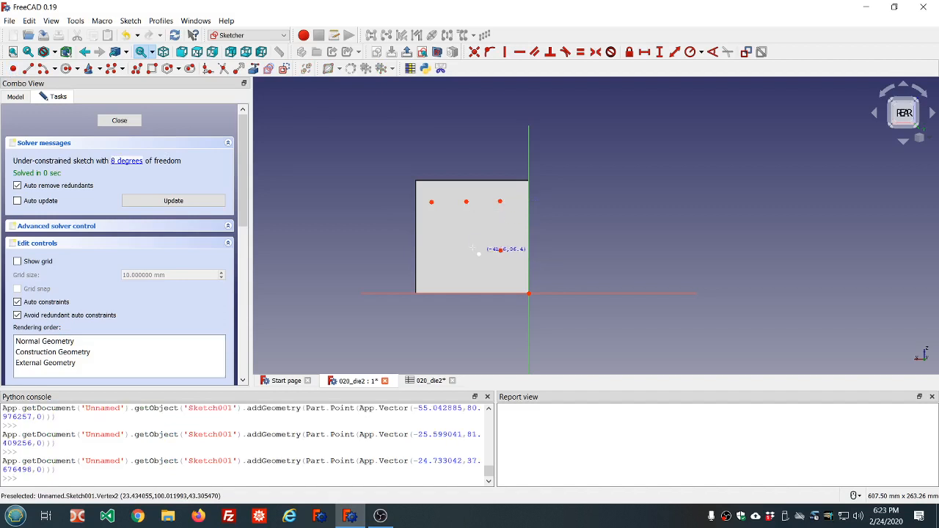
left_click(470, 246)
left_click(432, 248)
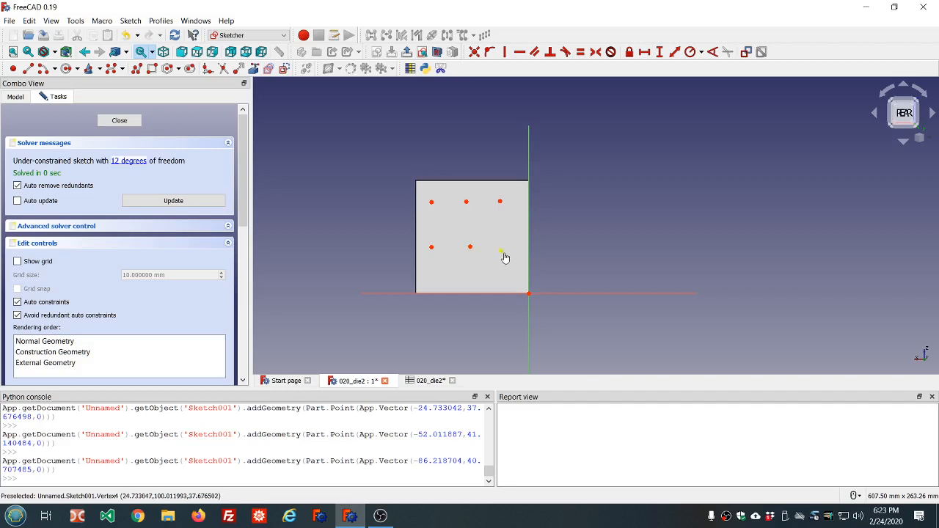
left_click_drag(503, 255, 431, 257)
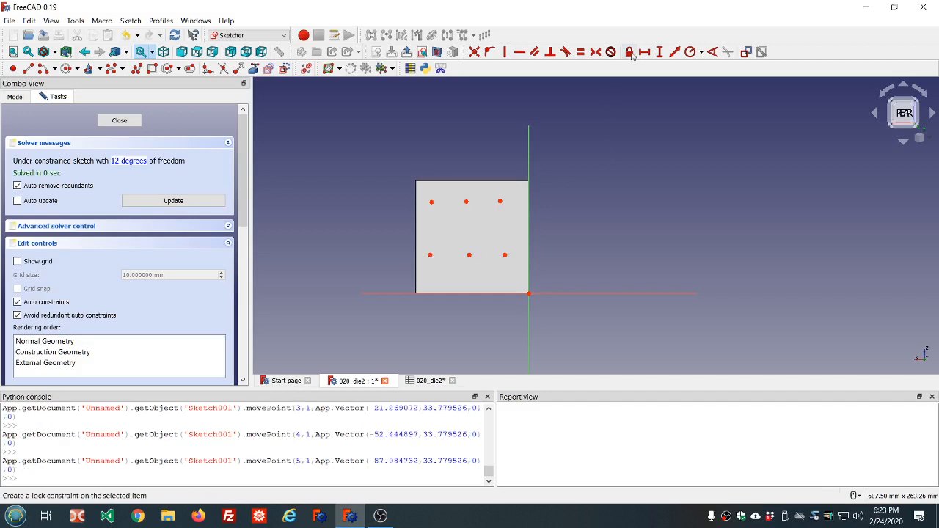
Step: Constrain the three upper points horizontally to each other, and do the same for the three lower points
left_click(431, 203)
left_click(429, 196)
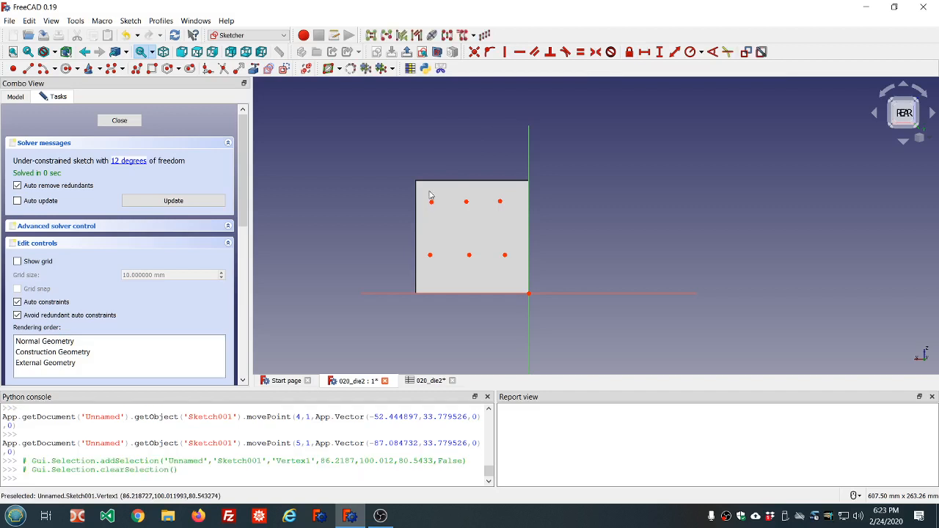
left_click_drag(426, 196, 520, 215)
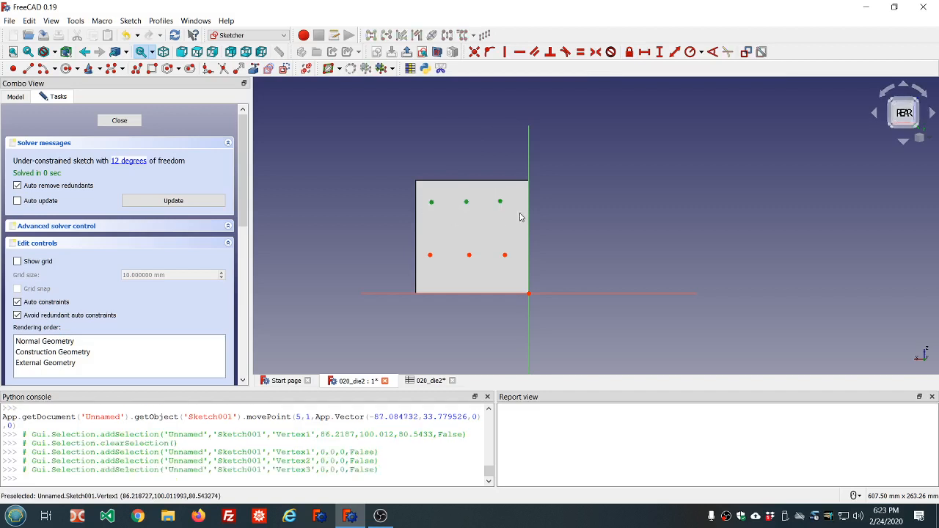
left_click(519, 52)
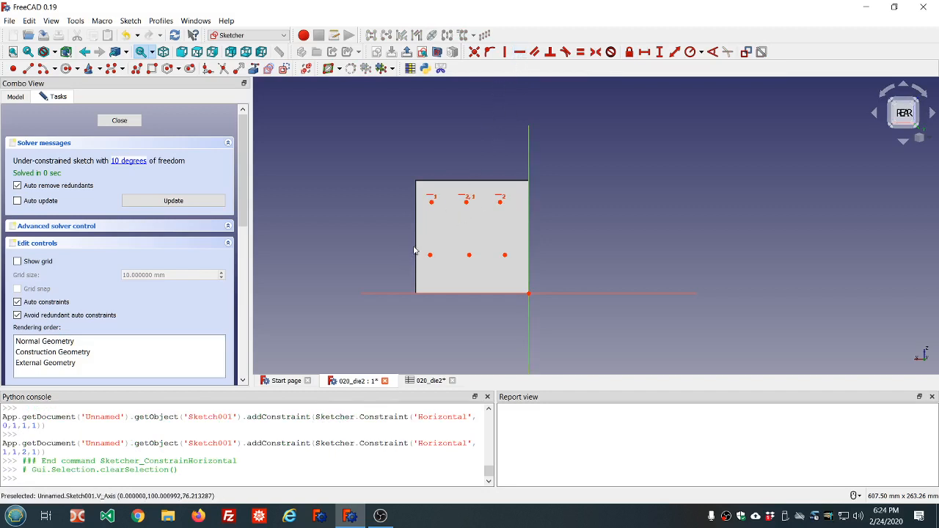
mouse_move(420, 240)
left_mouse_down()
mouse_move(425, 276)
mouse_move(513, 275)
left_mouse_up()
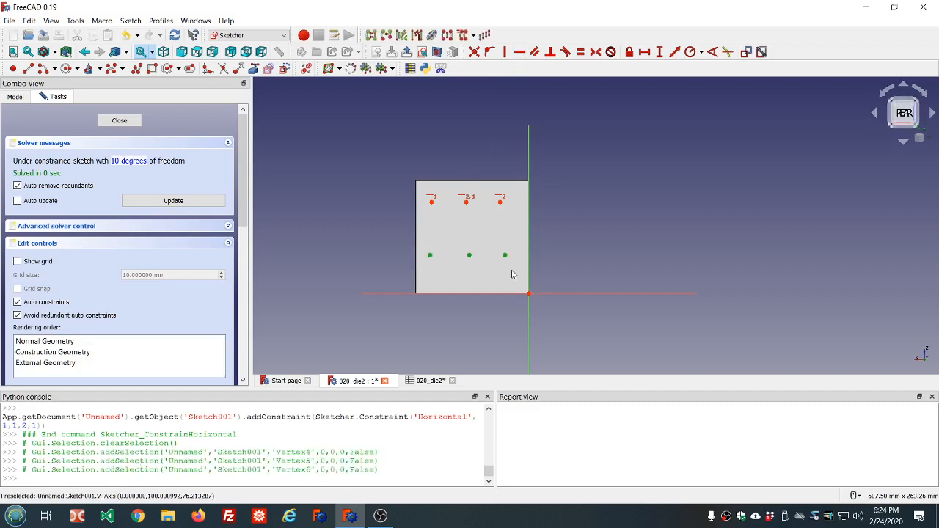
left_click(521, 53)
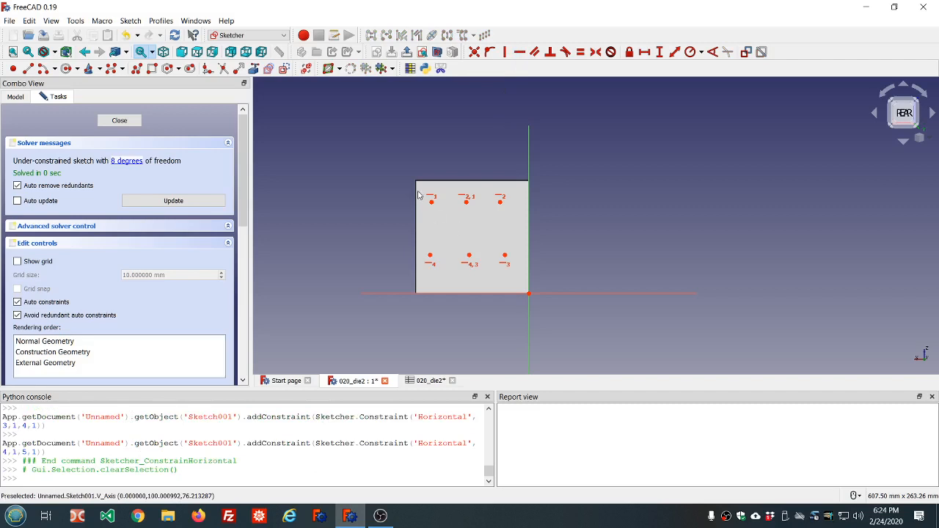
Step: Apply vertical constraints to the point pairs in the left and middle columns of the sketch
mouse_move(421, 188)
left_mouse_down()
mouse_move(429, 264)
mouse_move(445, 280)
left_mouse_up()
left_click(505, 52)
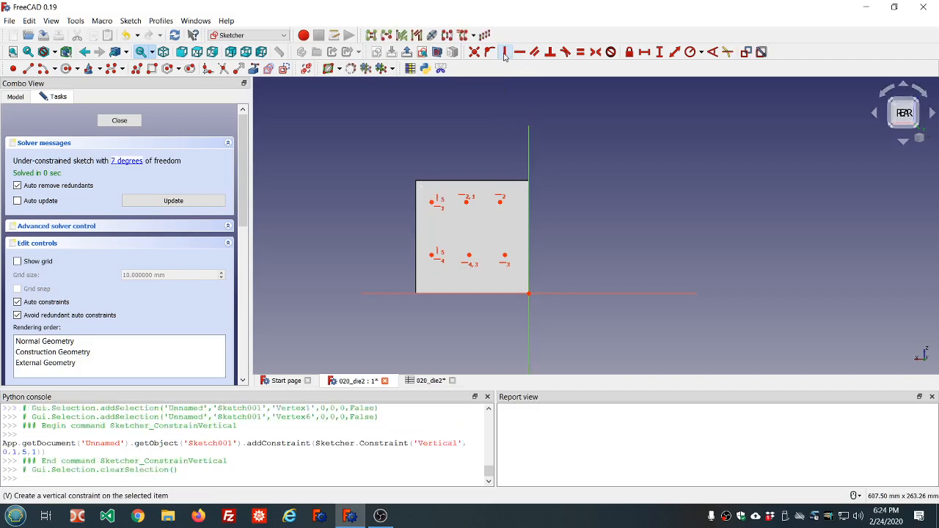
mouse_move(456, 189)
left_mouse_down()
mouse_move(462, 274)
mouse_move(486, 282)
left_mouse_up()
left_click(504, 51)
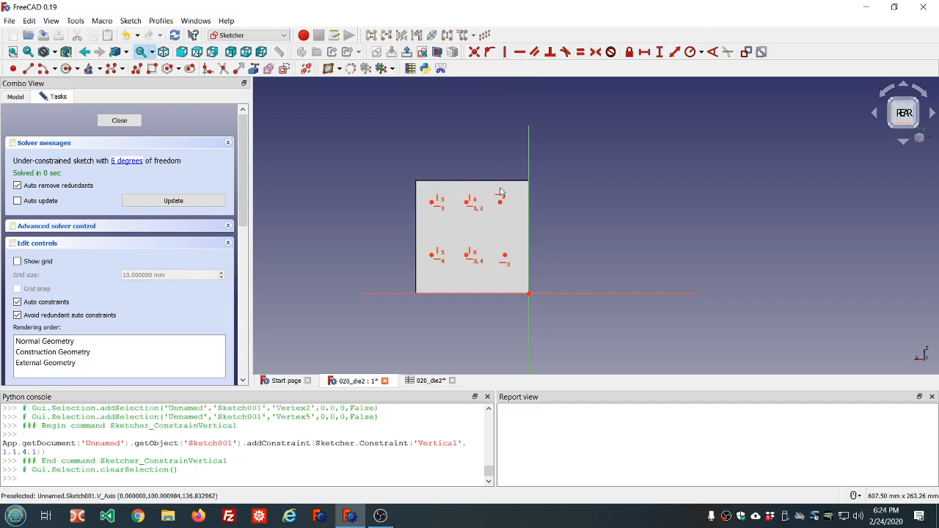
Step: Constrain the right column's two points vertically, and reposition the points so the lower row sits about 30 mm above the origin
left_click_drag(492, 192, 516, 275)
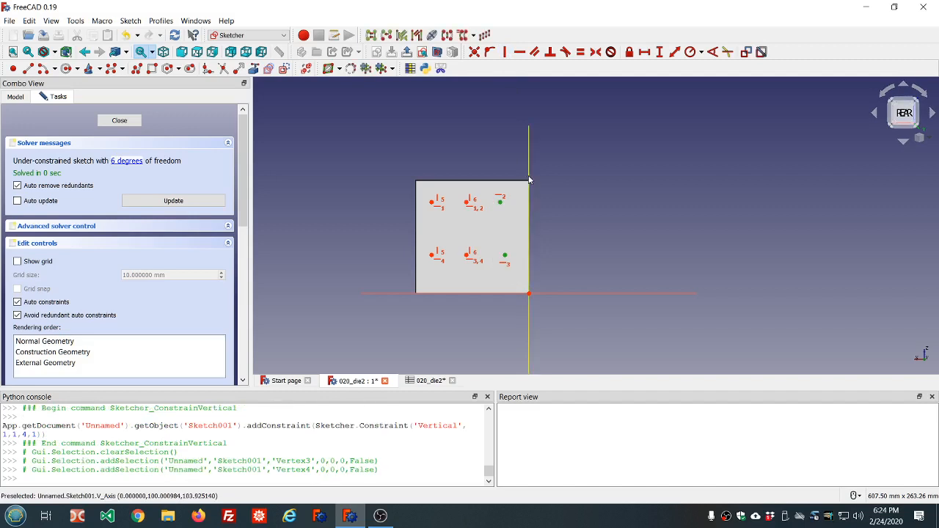
left_click(505, 51)
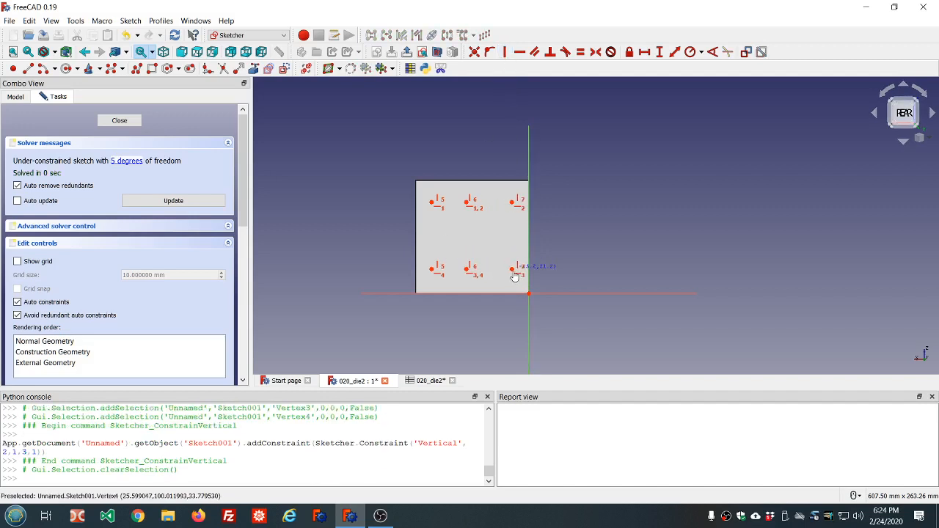
mouse_move(496, 256)
left_mouse_down()
mouse_move(516, 266)
mouse_move(498, 262)
left_mouse_up()
mouse_move(434, 204)
left_mouse_down()
mouse_move(433, 225)
mouse_move(434, 206)
left_mouse_up()
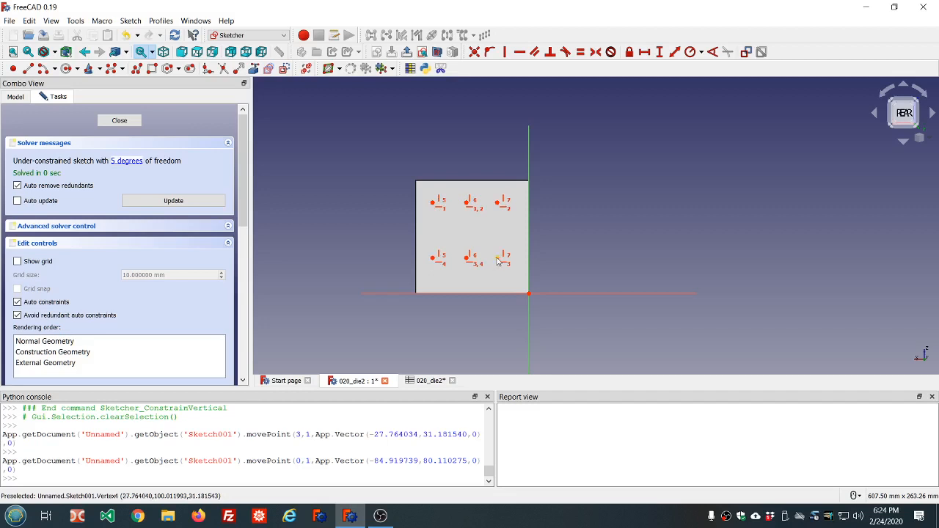
left_click_drag(499, 262, 499, 262)
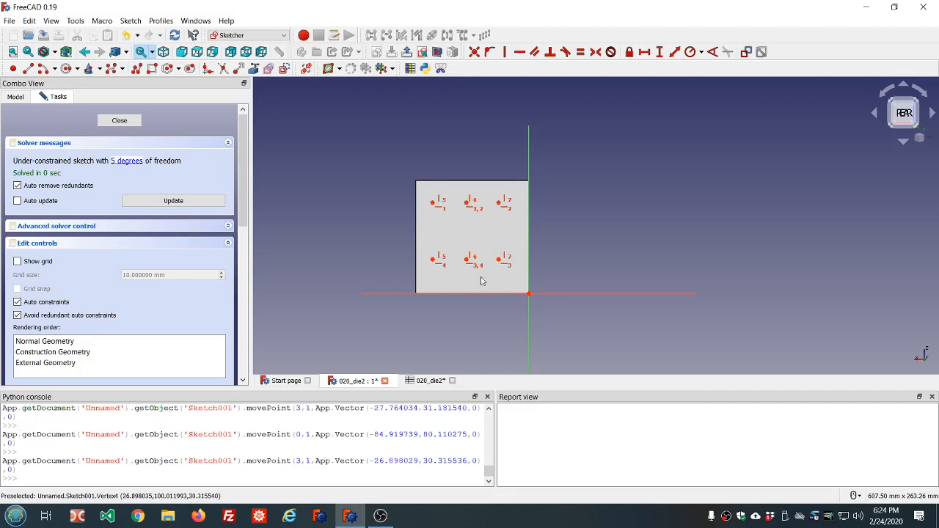
Step: Apply a lock constraint to the lower-right point and move its two dimension labels off the face
left_click(499, 262)
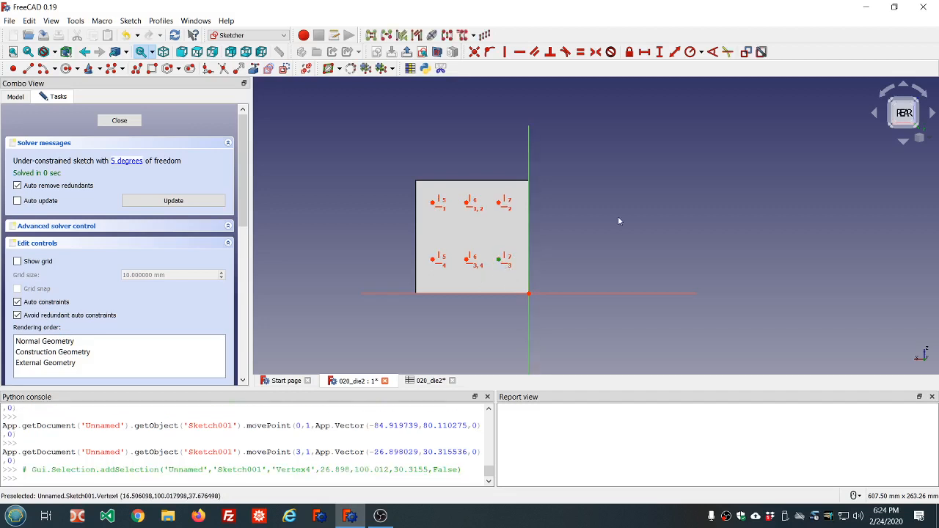
left_click(630, 53)
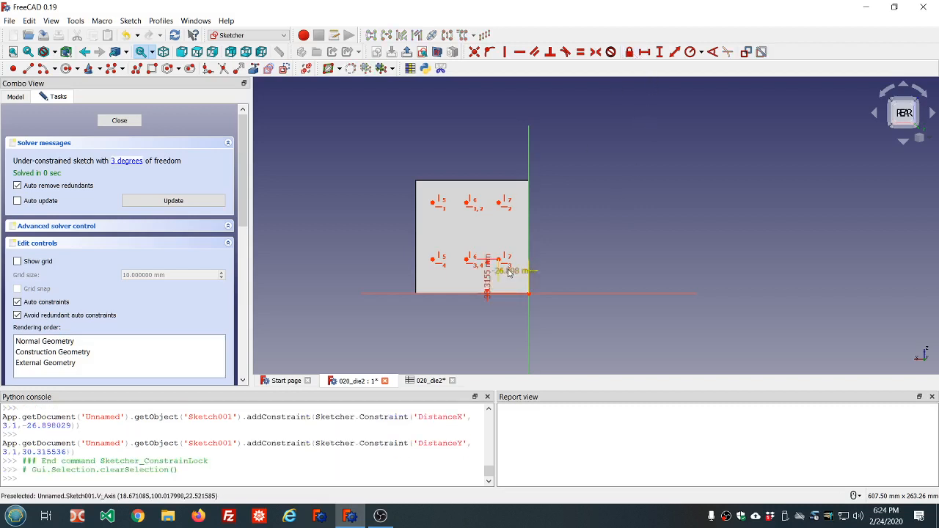
left_click_drag(508, 273, 579, 244)
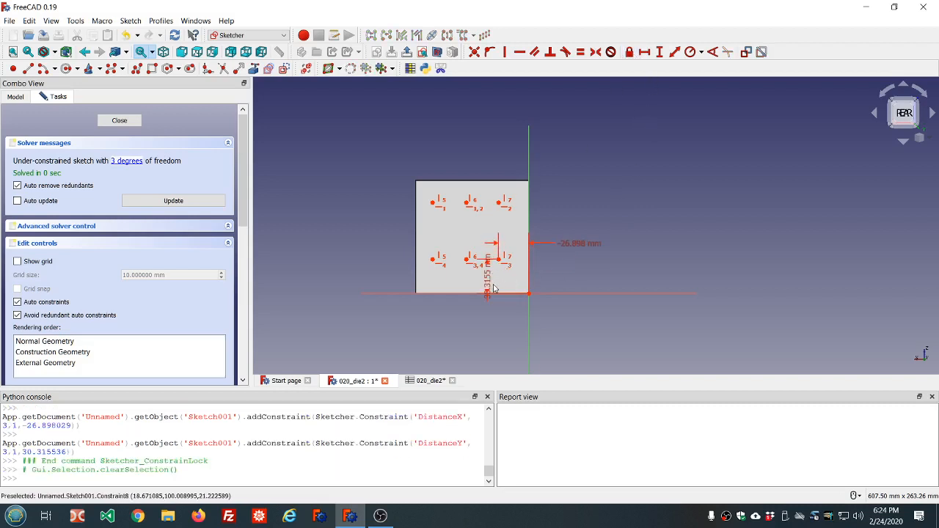
left_click_drag(487, 288, 480, 325)
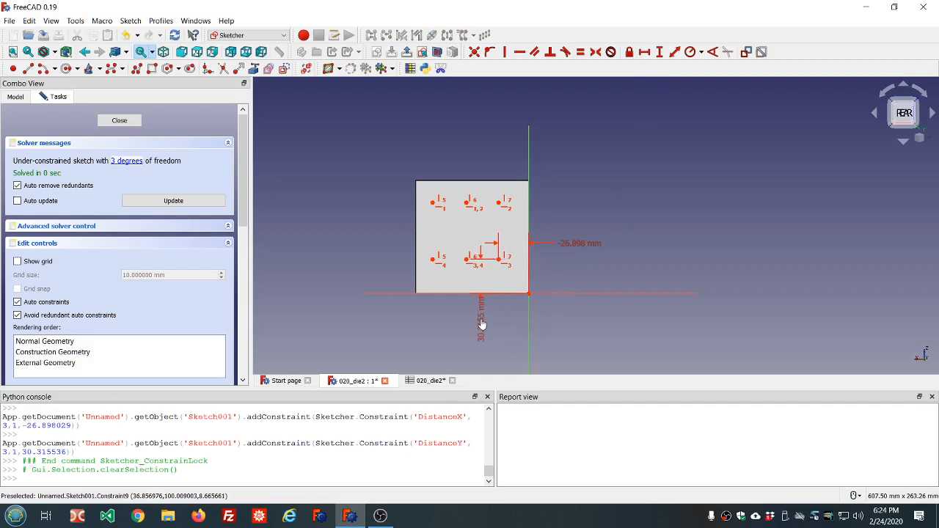
Step: Set the lower-right point's horizontal distance to the expression -ss.ss_side_length/4
double_click(573, 247)
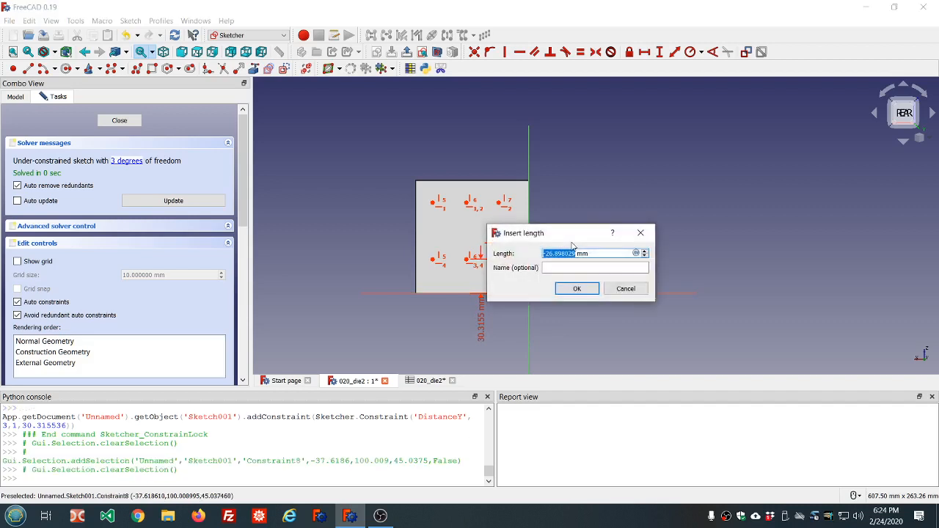
key("equal")
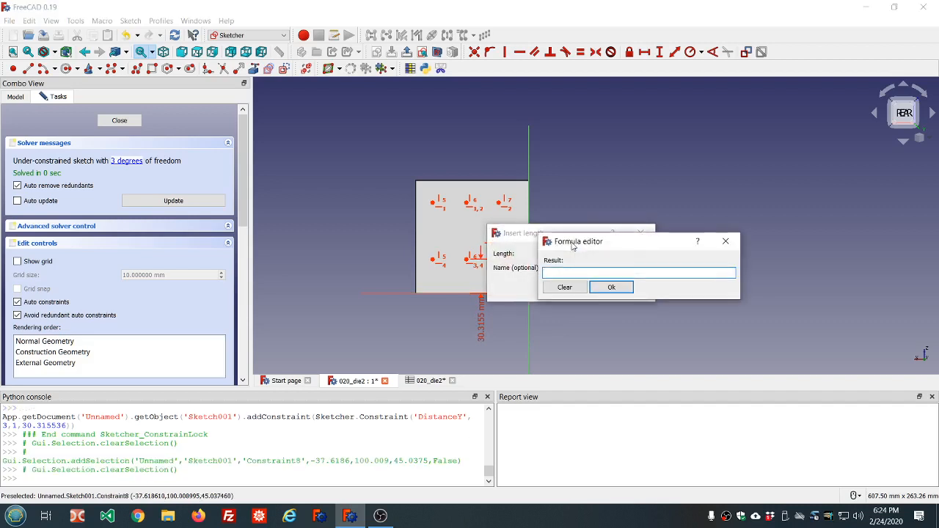
type("-ss")
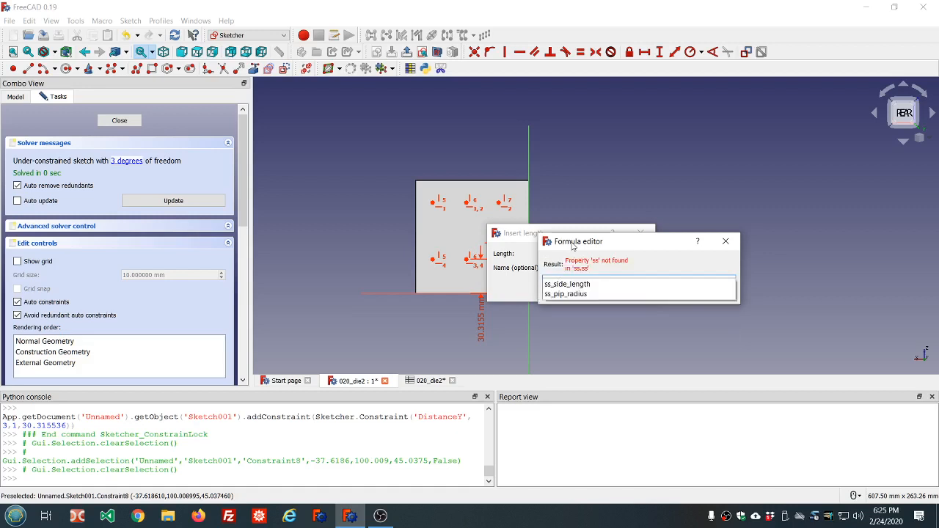
left_click(566, 284)
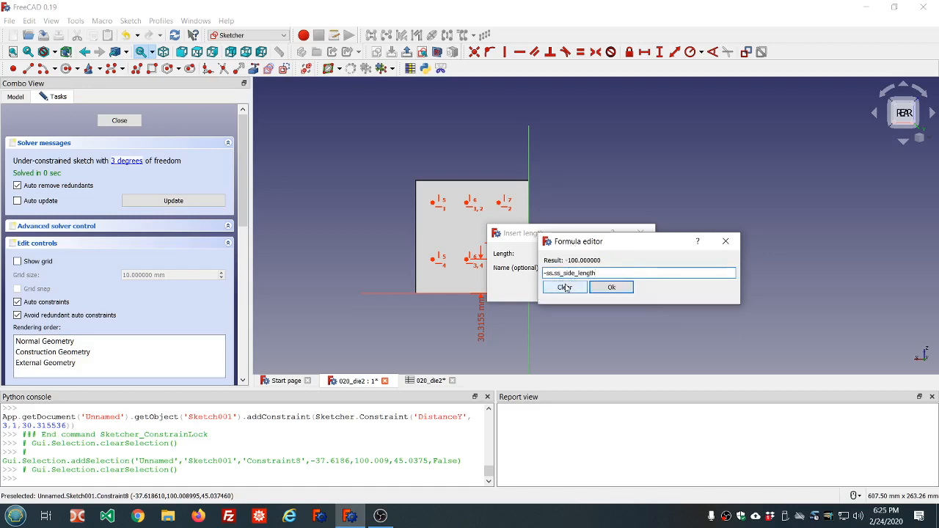
type("/4")
left_click(611, 287)
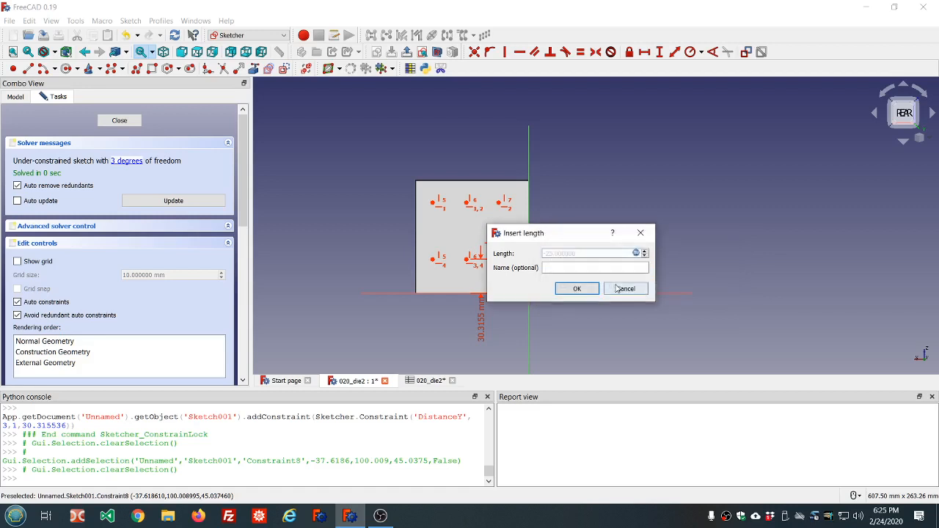
left_click(577, 288)
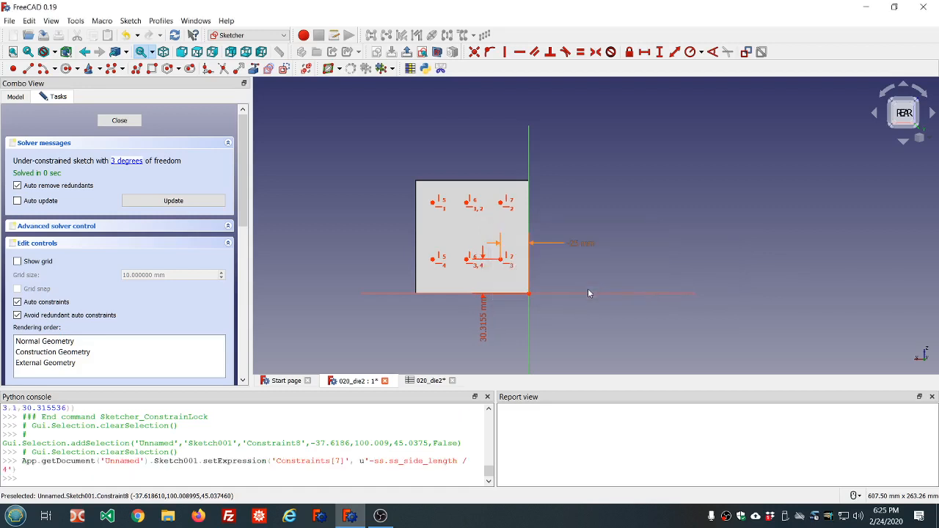
Step: Set the lower-right point's vertical distance to the expression ss.ss_side_length/4
double_click(484, 317)
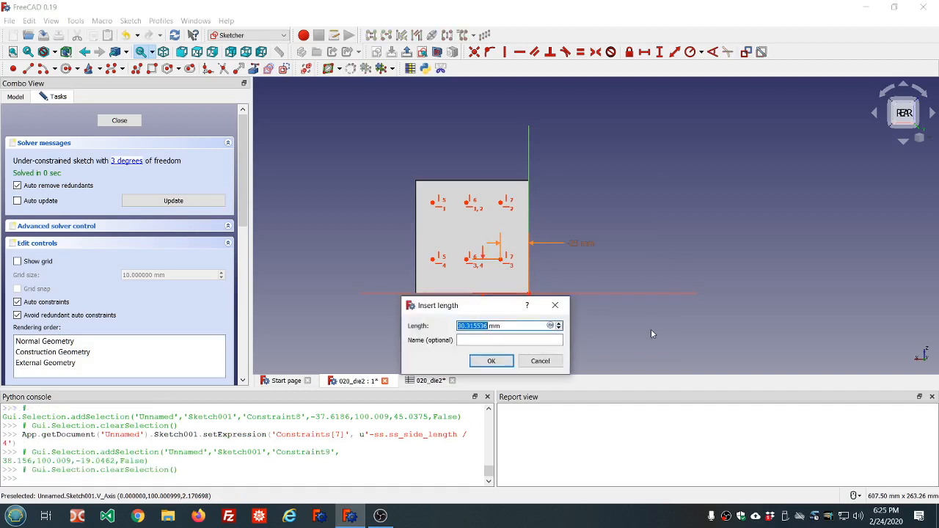
key("equal")
type("ss.")
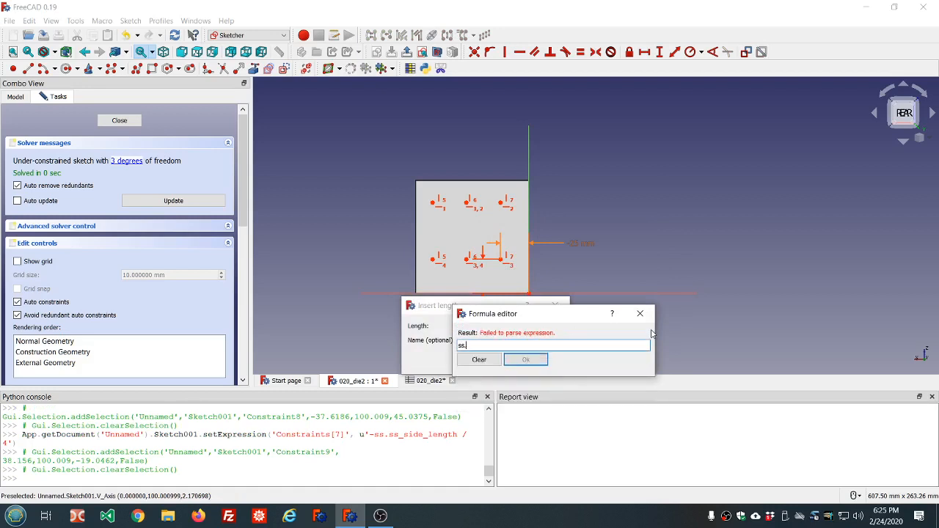
type("ss")
key("Down")
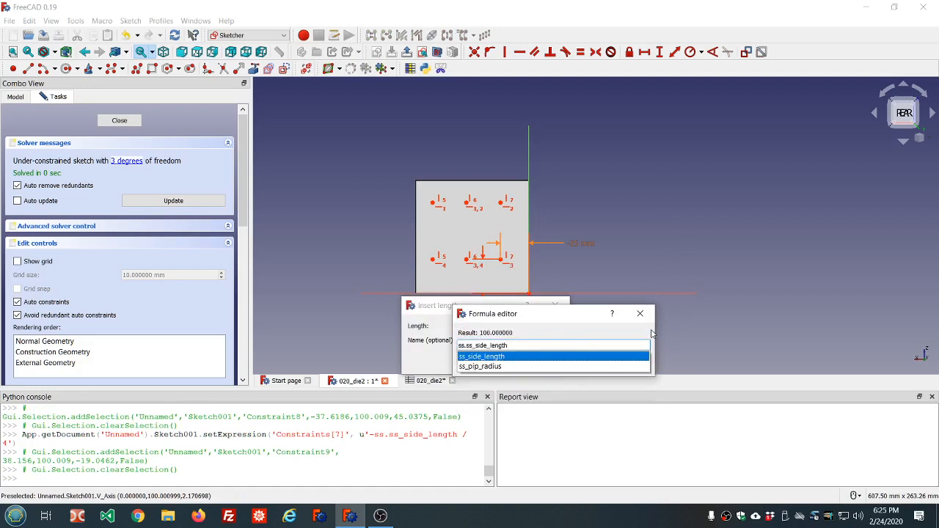
type("/4")
key("Return")
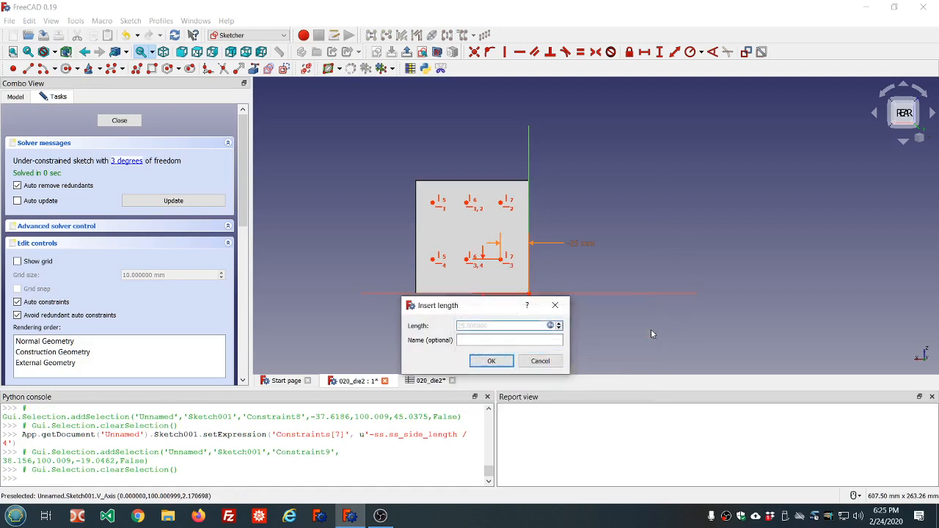
left_click(504, 361)
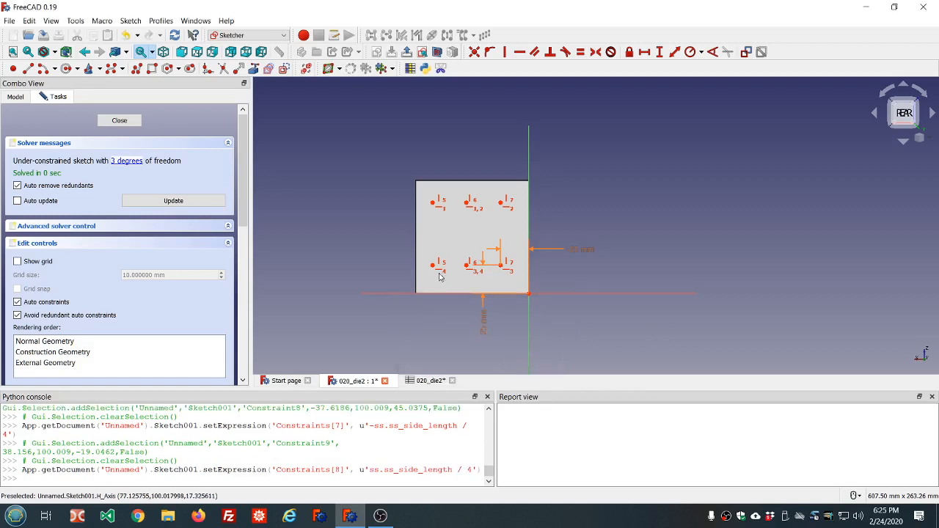
Step: Lower the upper row to about 69 mm, lock its right-hand point, and move the new vertical dimension outside the face
left_click_drag(433, 267, 431, 242)
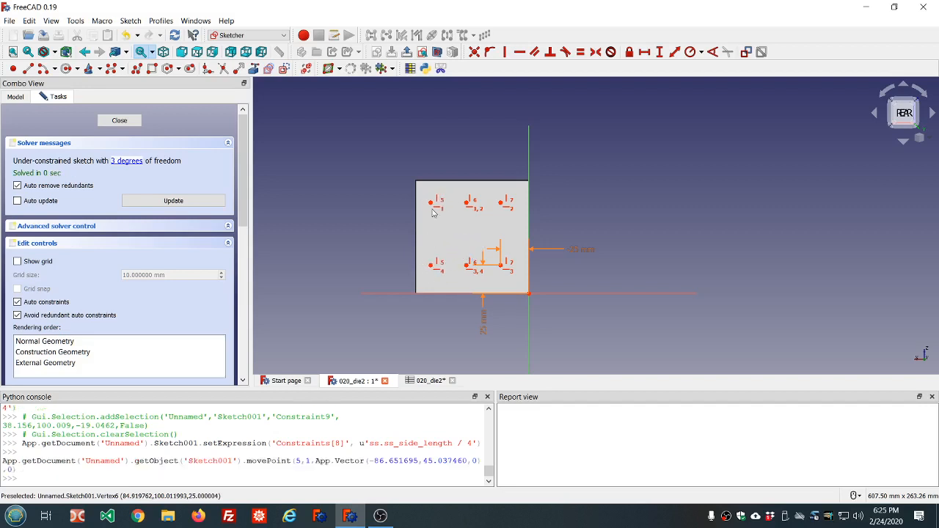
left_click_drag(431, 203, 431, 217)
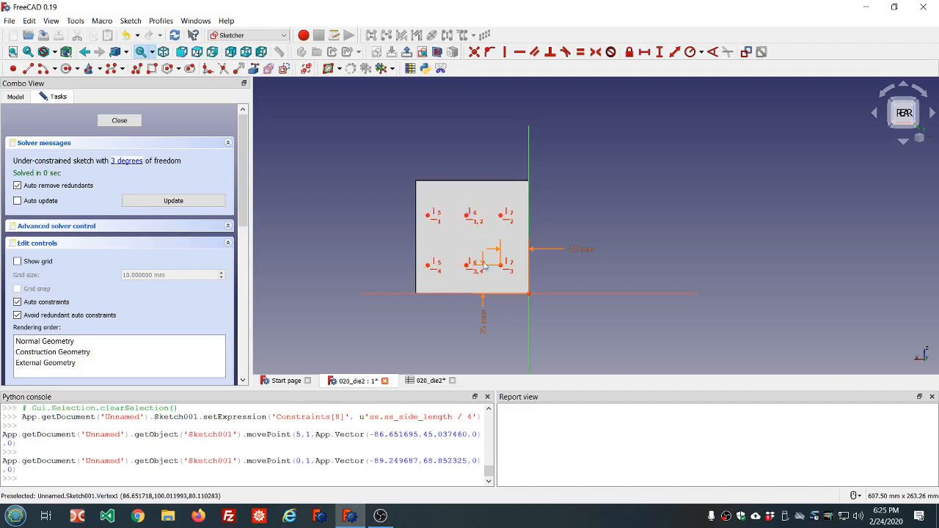
left_click(499, 219)
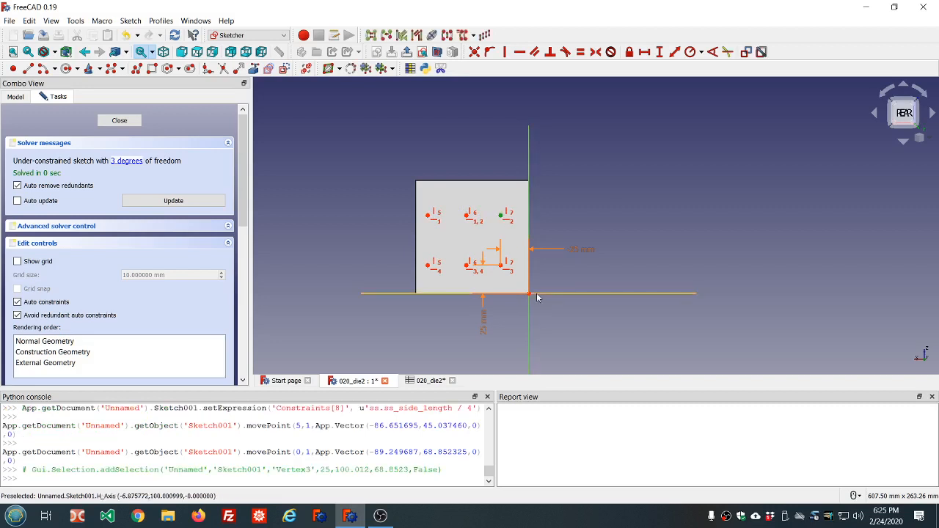
left_click(631, 53)
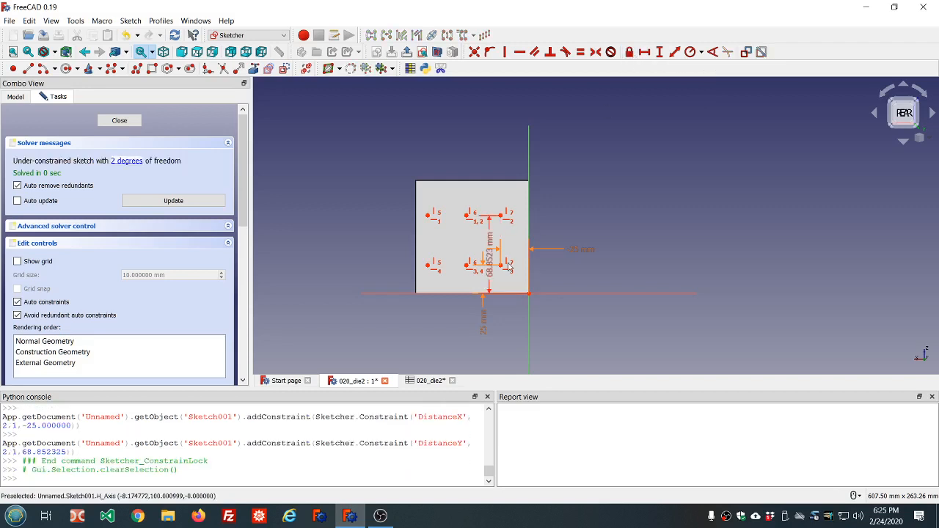
mouse_move(492, 263)
left_mouse_down()
mouse_move(606, 257)
mouse_move(614, 237)
mouse_move(560, 241)
mouse_move(565, 189)
mouse_move(551, 184)
left_mouse_up()
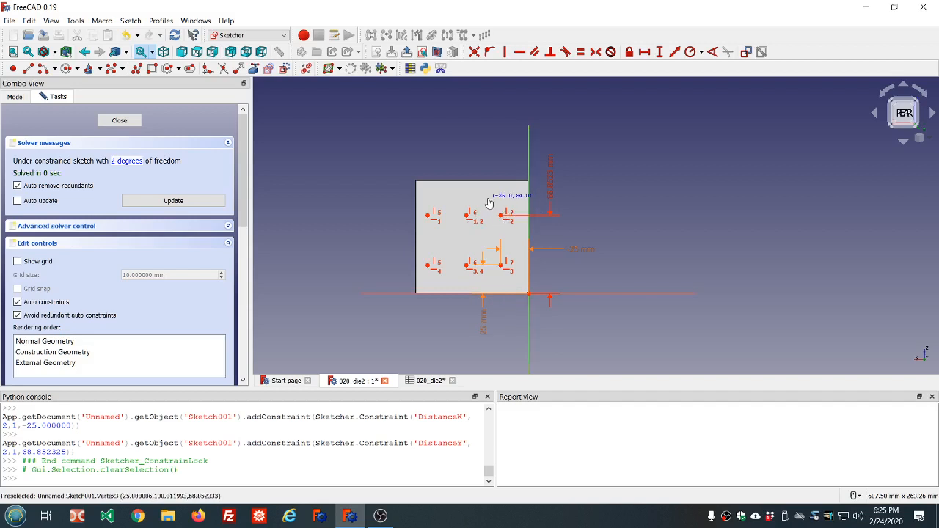
left_click_drag(489, 205, 489, 208)
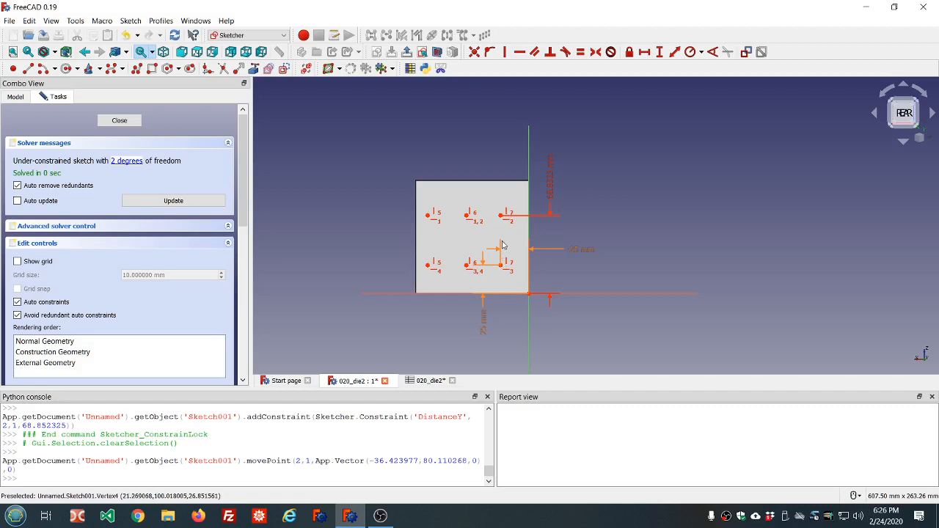
left_click_drag(502, 270, 509, 266)
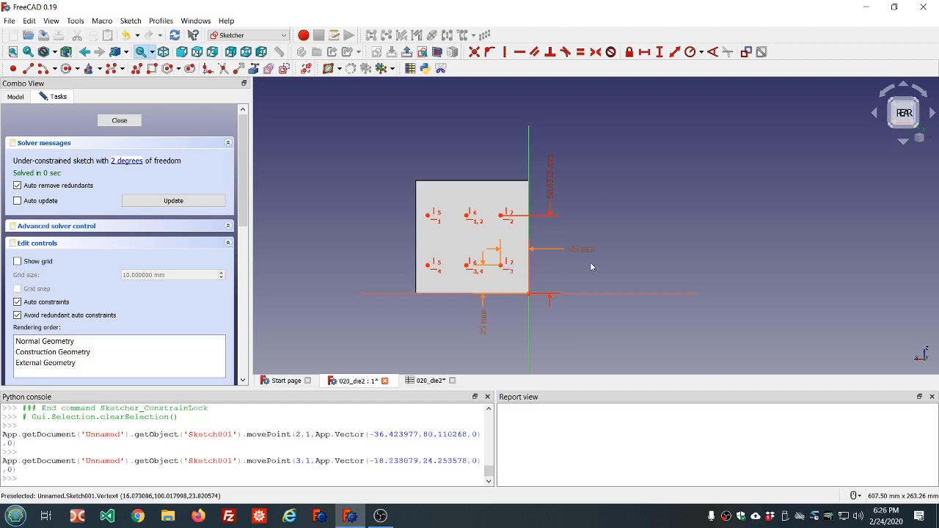
Step: Set the upper-right point's vertical distance to the expression ss.ss_side_length*3/4
double_click(551, 190)
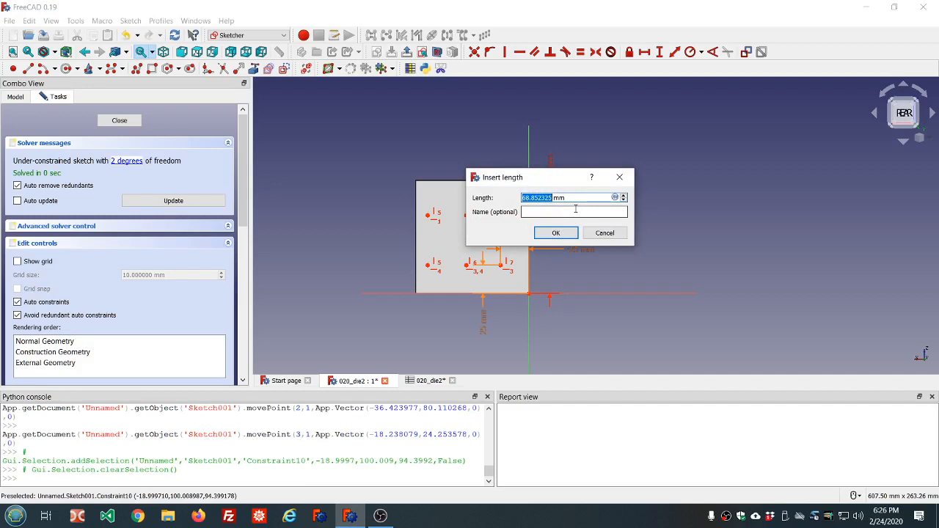
key("equal")
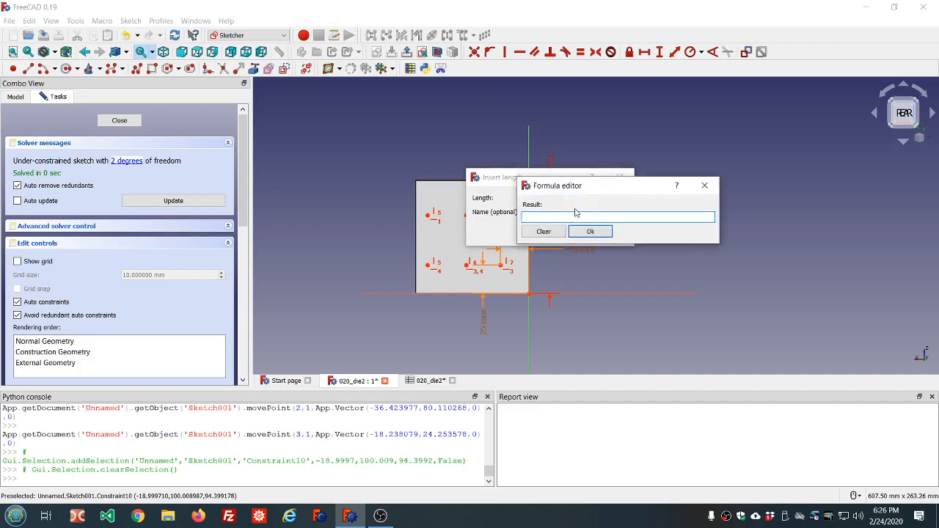
type("ss")
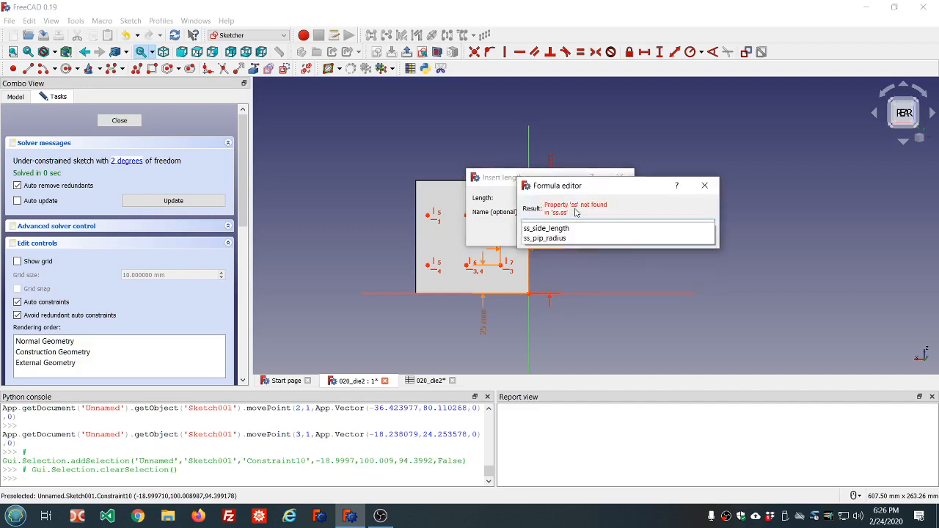
key("Down")
type("*3")
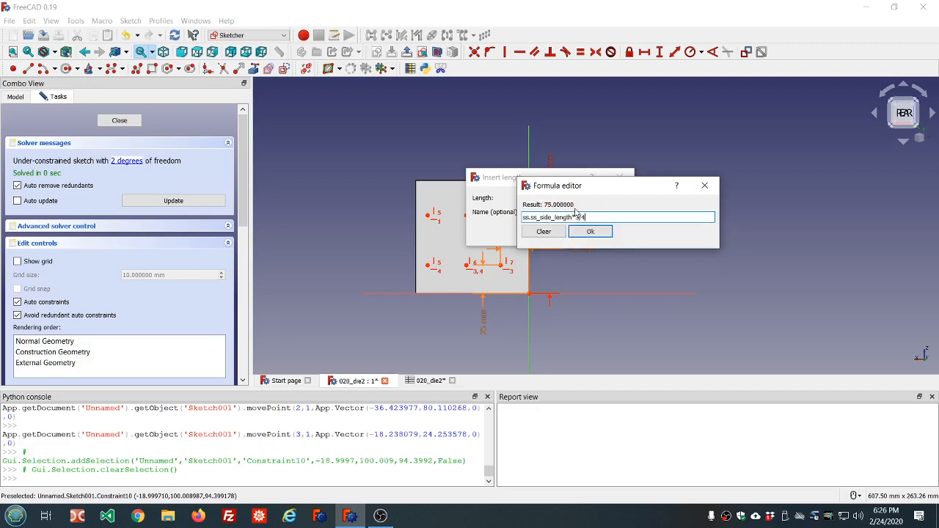
left_click(590, 232)
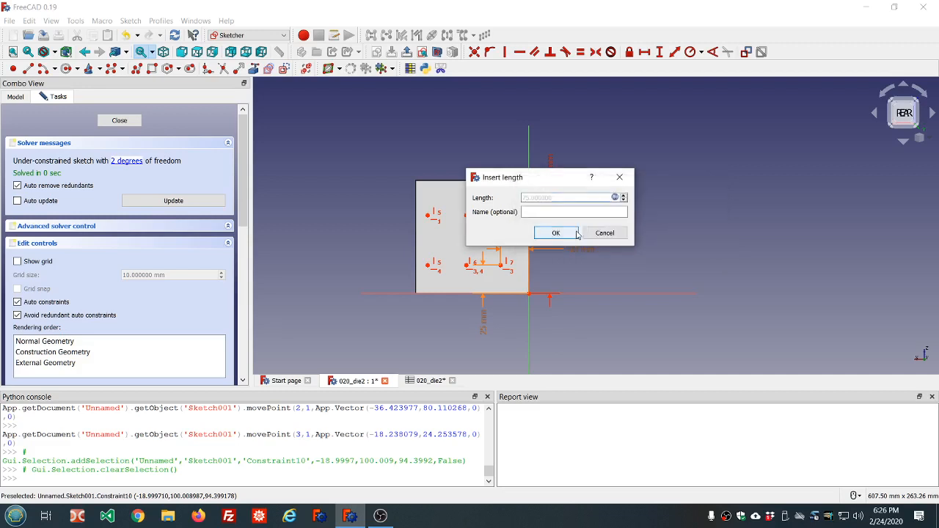
left_click(556, 233)
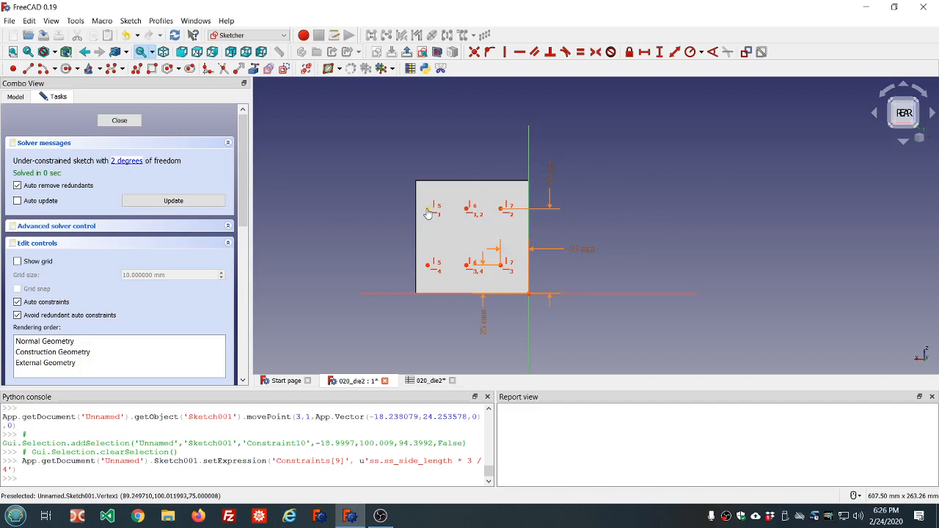
Step: Shift the left and middle columns to about 82 mm and 53 mm from the vertical axis, and move both lower-right point dimensions clear of the points
mouse_move(413, 226)
left_mouse_down()
mouse_move(436, 227)
mouse_move(433, 207)
mouse_move(440, 230)
mouse_move(430, 232)
mouse_move(480, 237)
mouse_move(459, 214)
mouse_move(474, 214)
mouse_move(450, 215)
mouse_move(469, 216)
left_mouse_up()
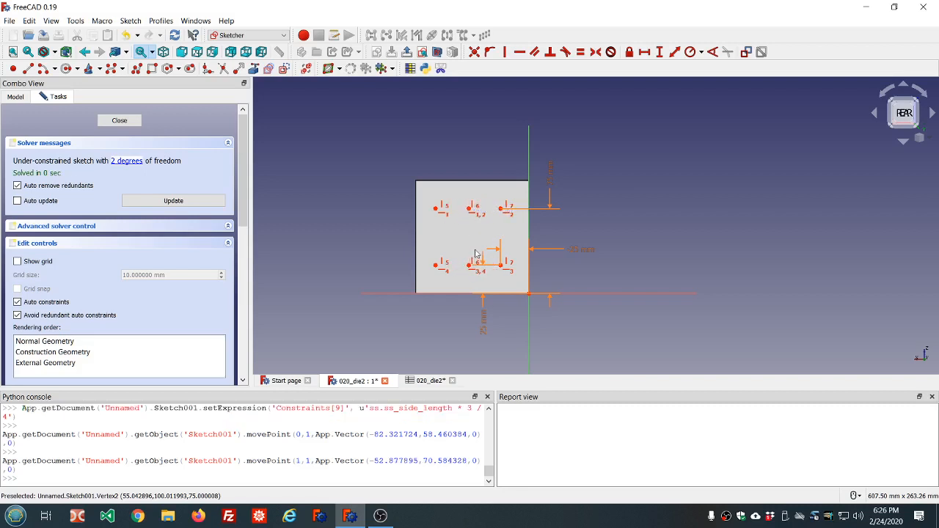
left_click_drag(484, 308, 521, 330)
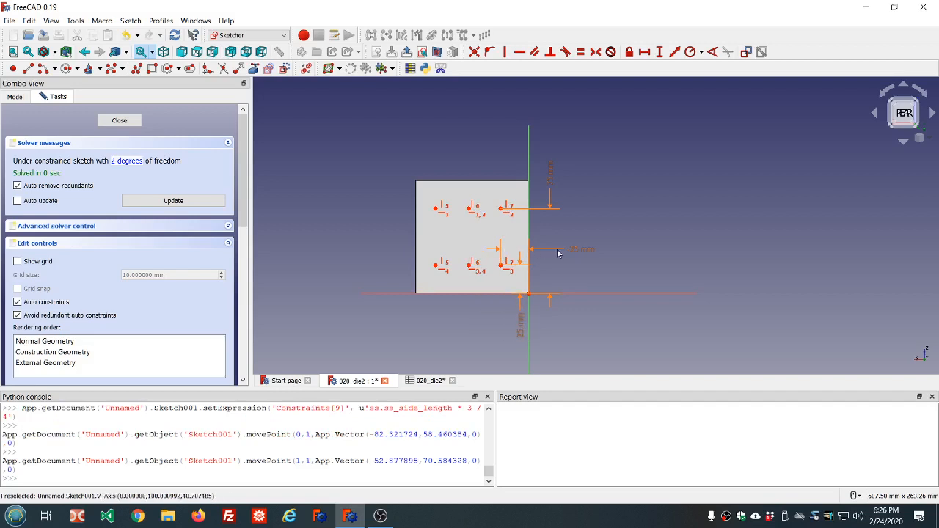
mouse_move(582, 254)
left_mouse_down()
mouse_move(590, 264)
mouse_move(591, 254)
left_mouse_up()
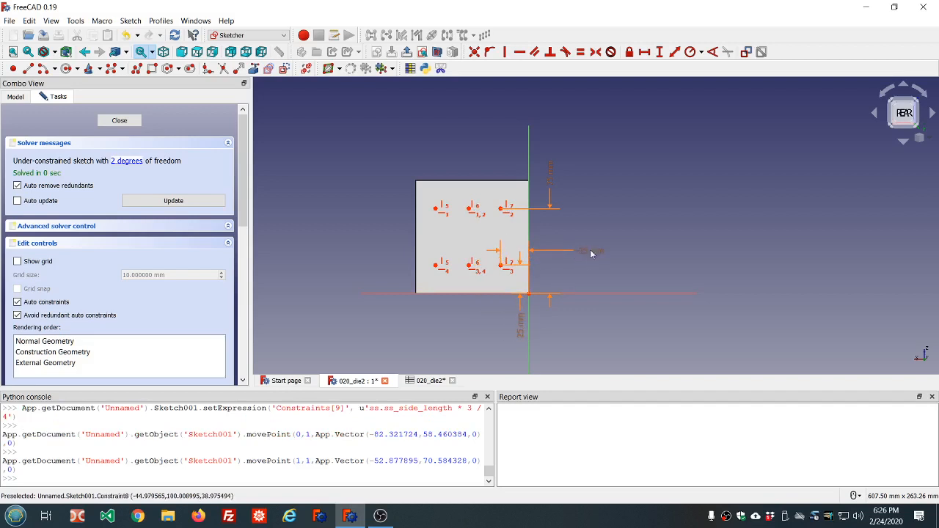
Step: Constrain the lower-left point's horizontal distance with the expression -ss.ss_side_length*3/4
left_click(436, 265)
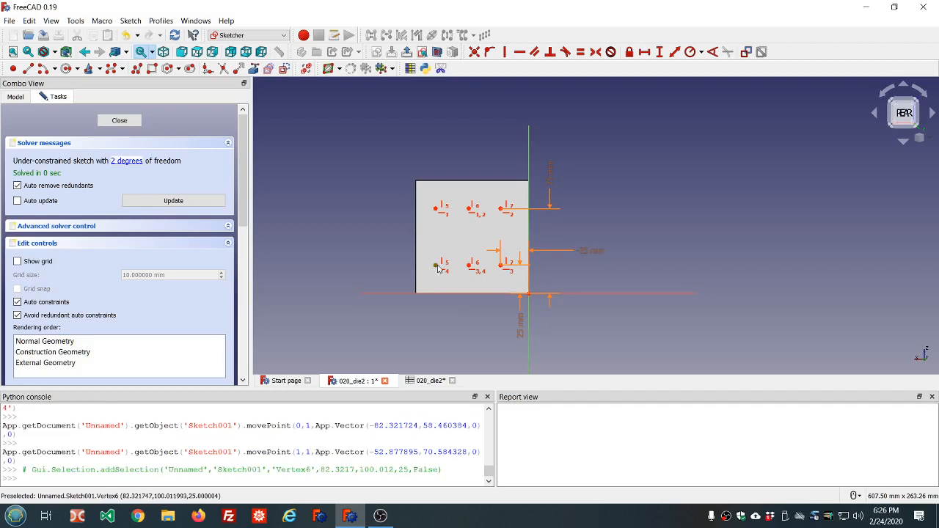
left_click(644, 51)
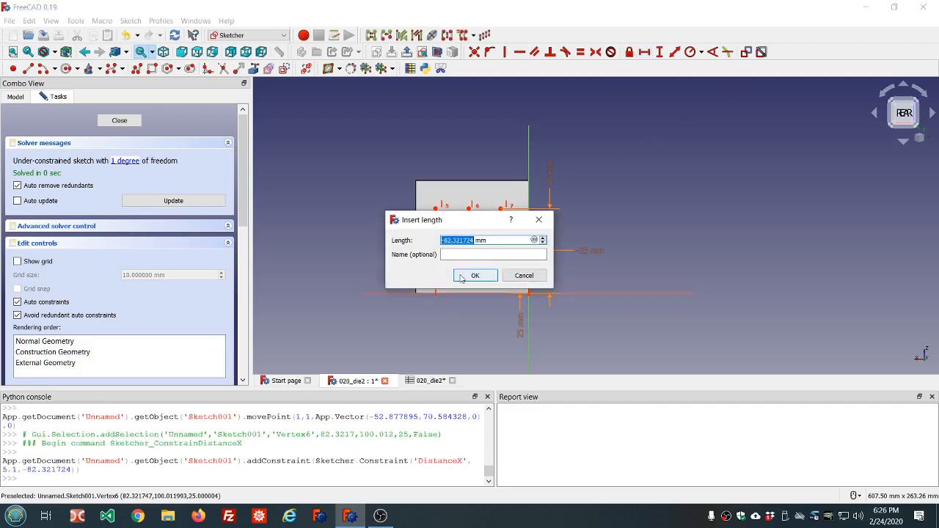
key("equal")
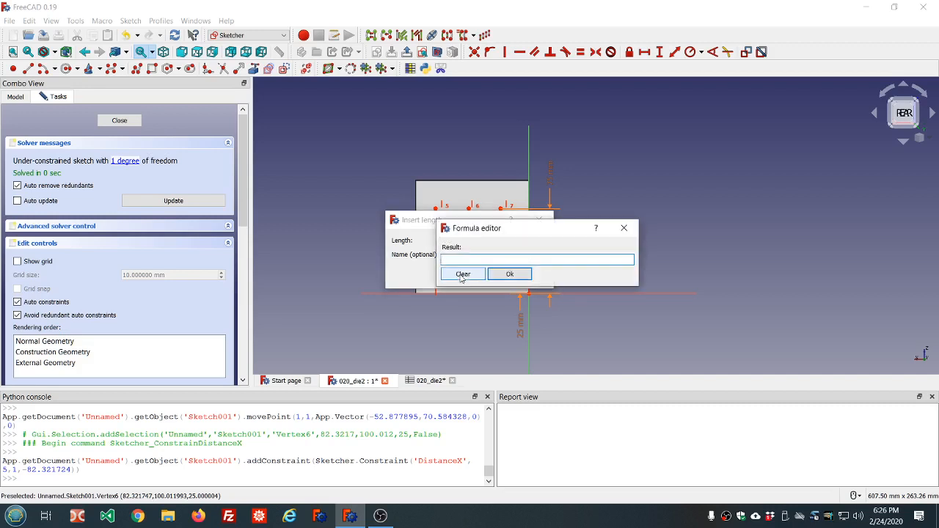
type("ss")
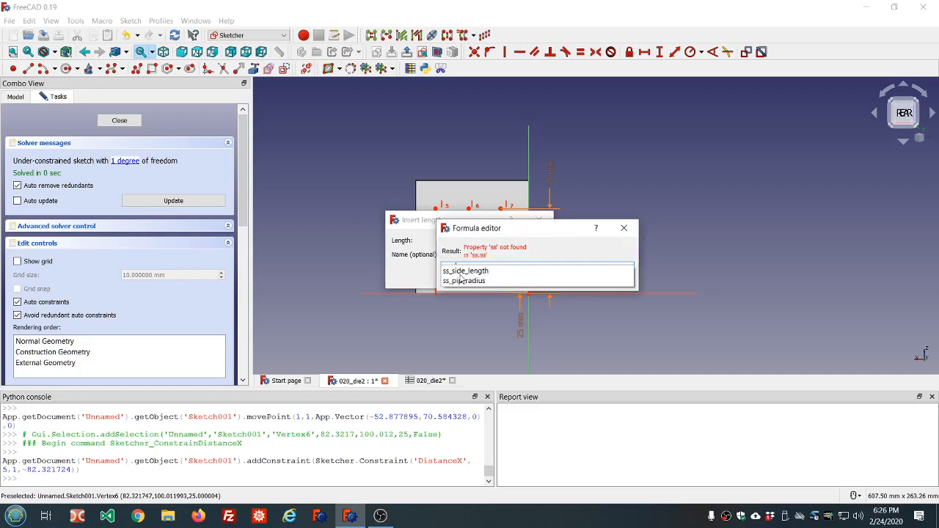
key("Down")
key("Return")
type("*3/.4")
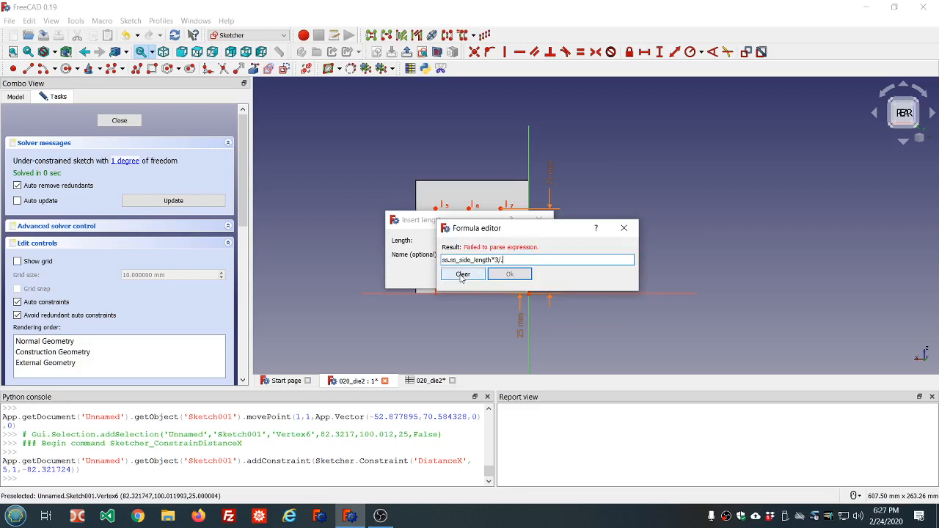
key("BackSpace")
key("BackSpace")
type("4")
key("Home")
type("-")
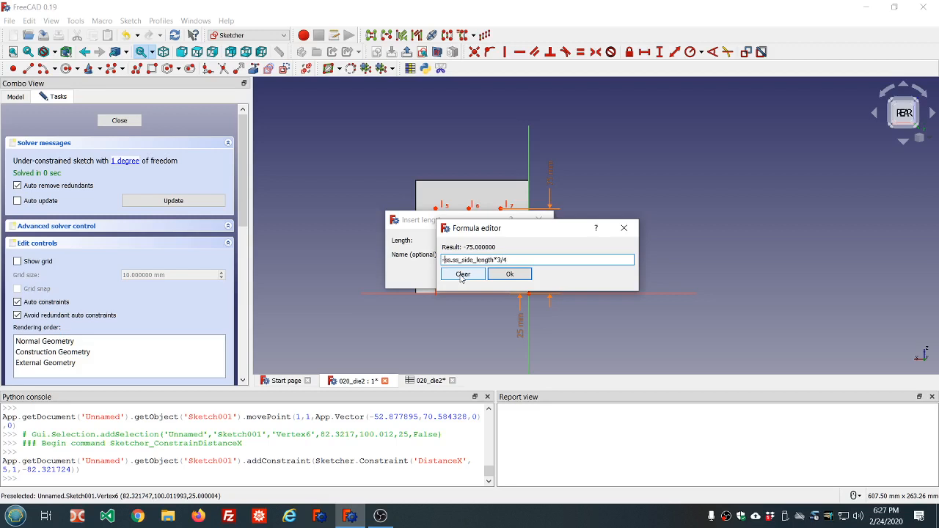
left_click(509, 274)
left_click(475, 281)
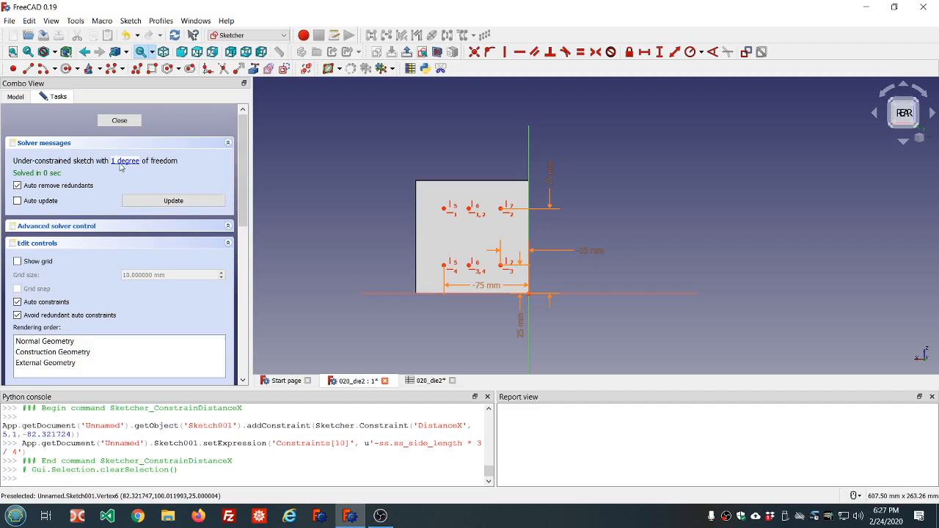
Step: Shift the middle column to about 47 mm from the vertical axis and move the lower-left point's horizontal dimension below the face
mouse_move(444, 209)
left_mouse_down()
mouse_move(443, 223)
mouse_move(457, 223)
mouse_move(441, 222)
mouse_move(493, 212)
mouse_move(469, 217)
mouse_move(477, 221)
left_mouse_up()
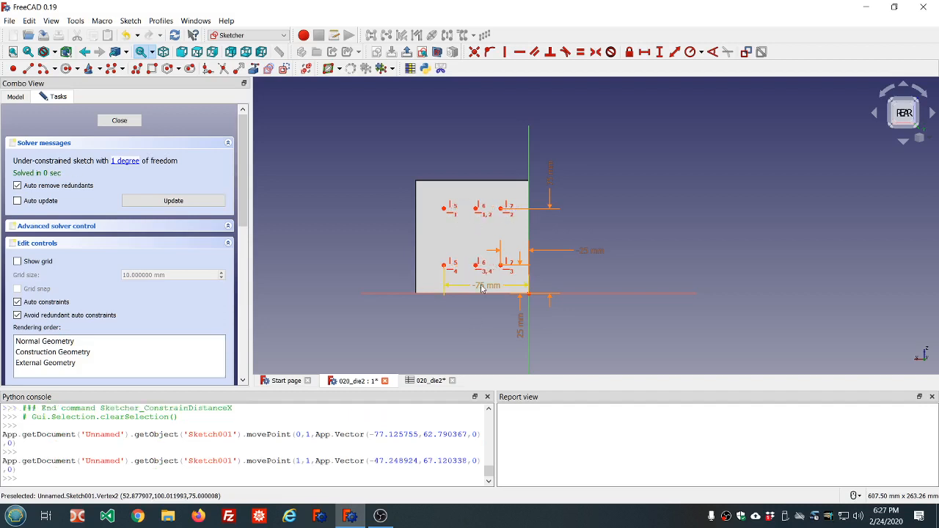
left_click_drag(482, 292, 474, 328)
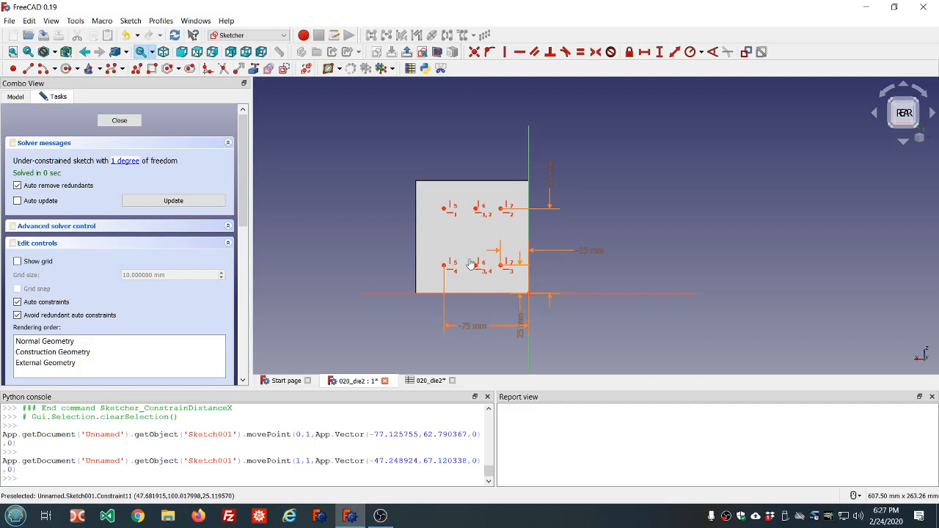
right_click(449, 239)
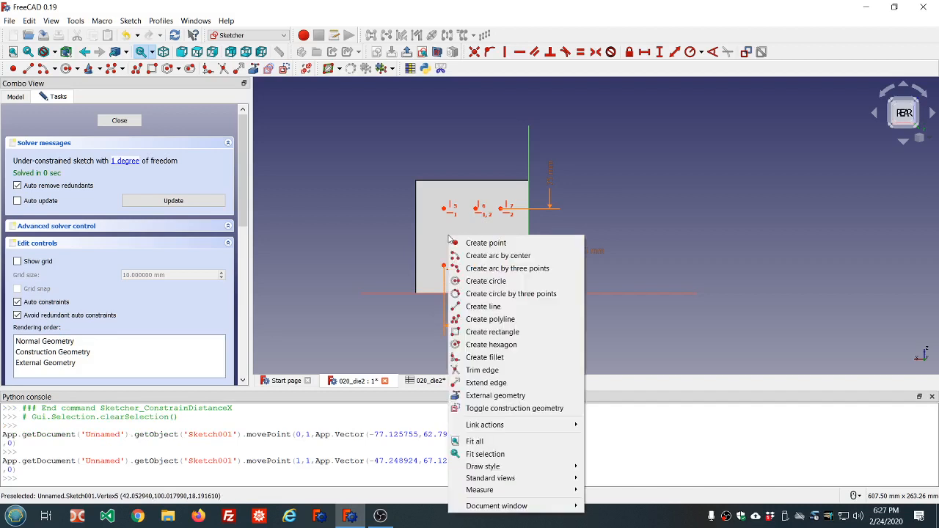
left_click(431, 230)
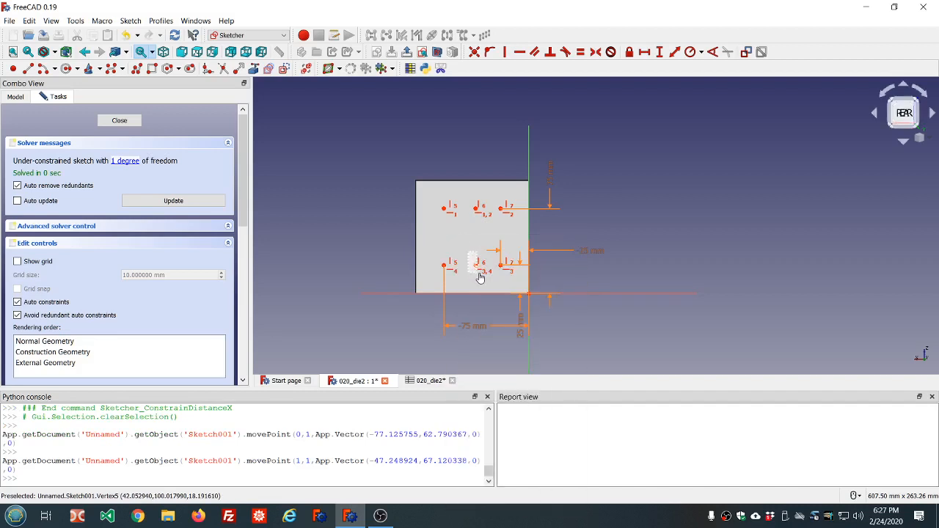
Step: Constrain the lower-middle point's horizontal distance with the expression -ss.ss_side_length/2
left_click(477, 264)
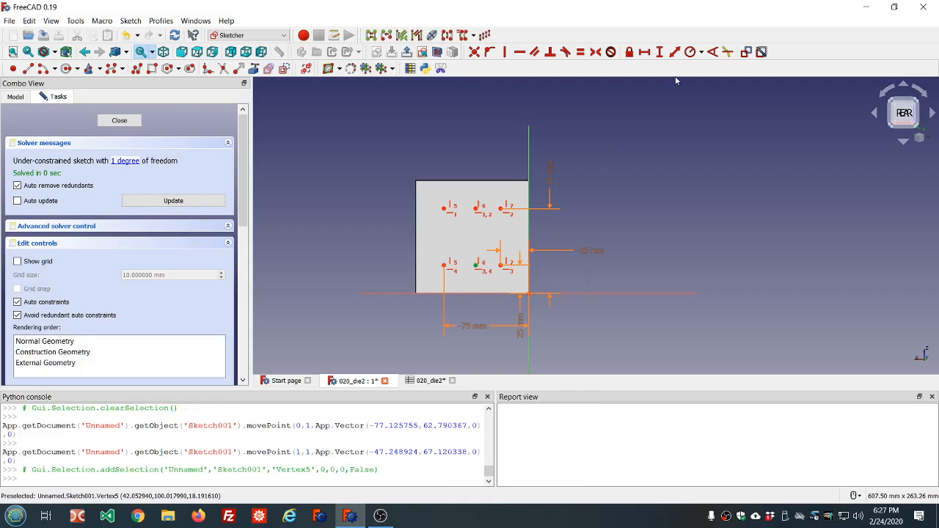
left_click(645, 53)
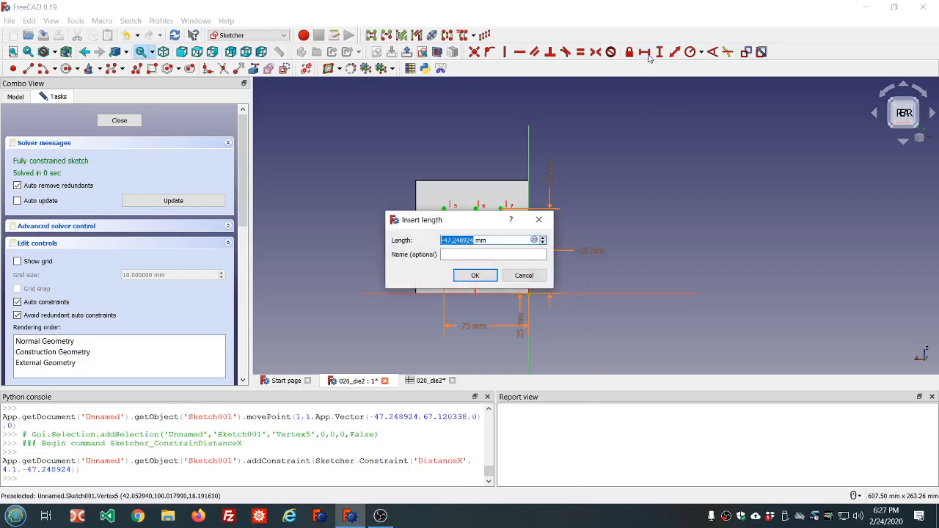
key("equal")
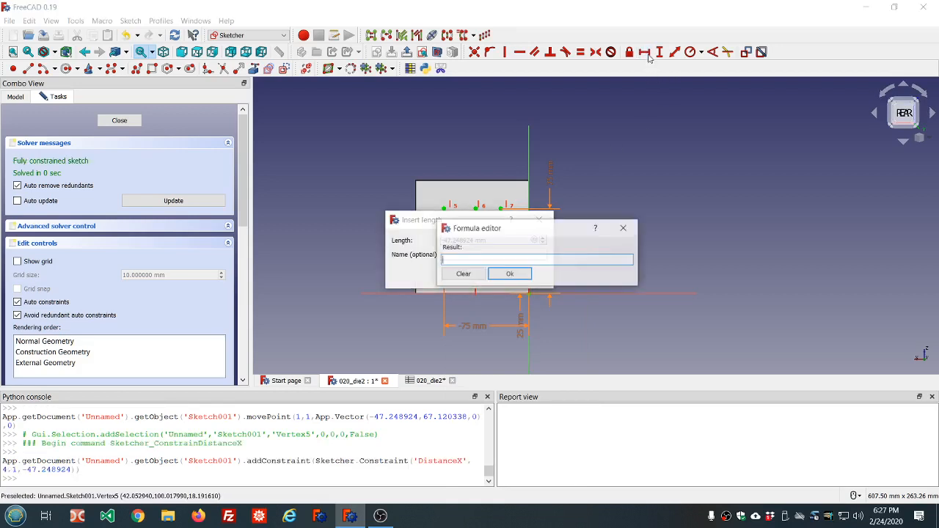
type("-")
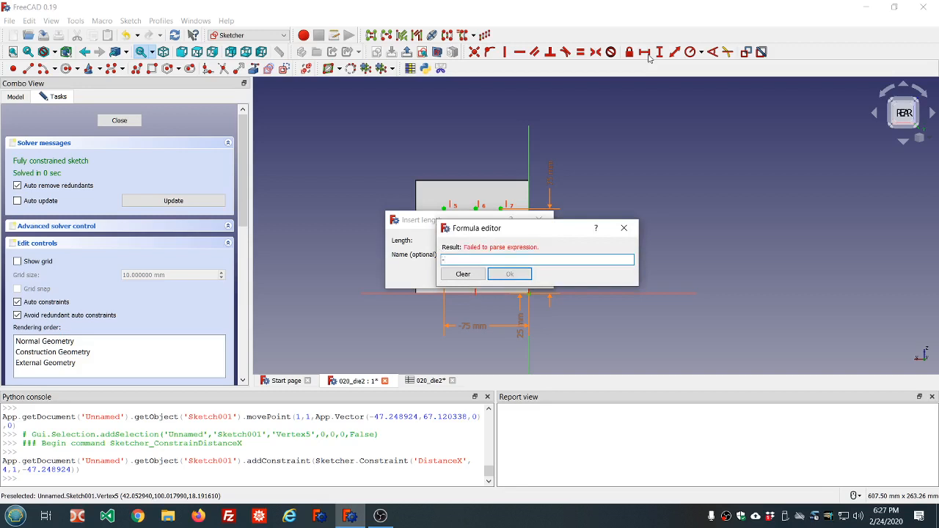
type("ss")
key("Down")
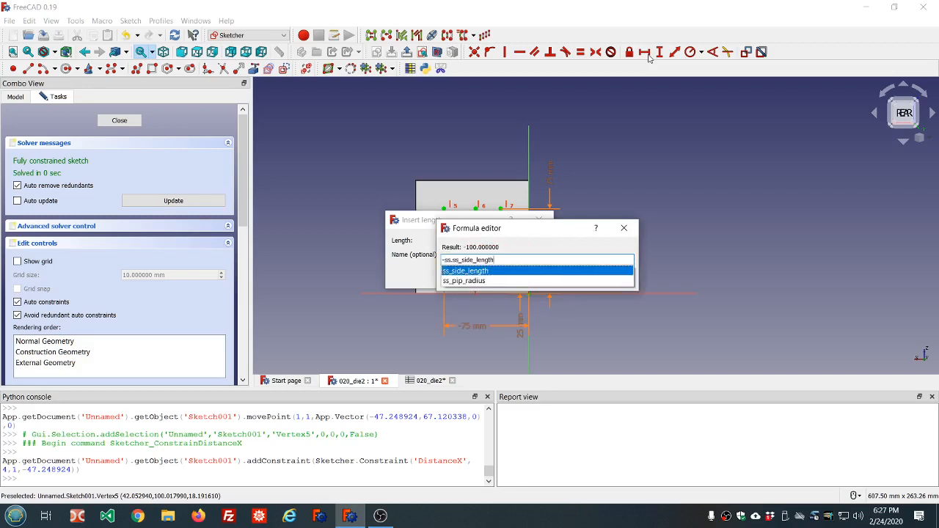
type("/2")
key("Return")
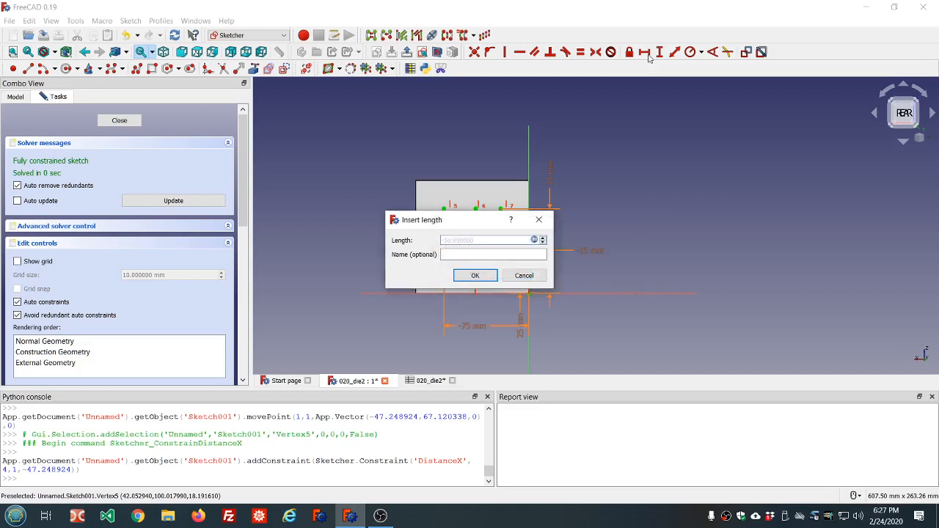
left_click(474, 275)
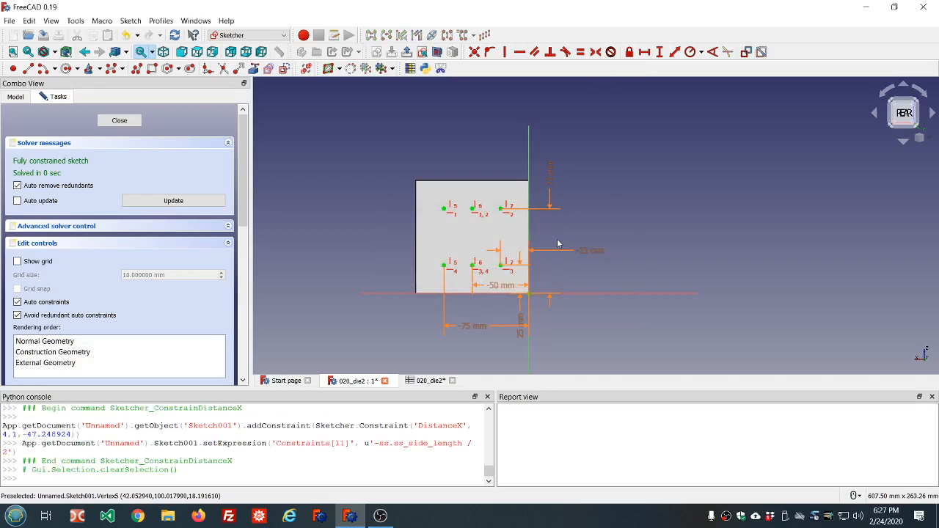
Step: Close the six-point sketch and rename it side_6
left_click(119, 120)
left_click(169, 187)
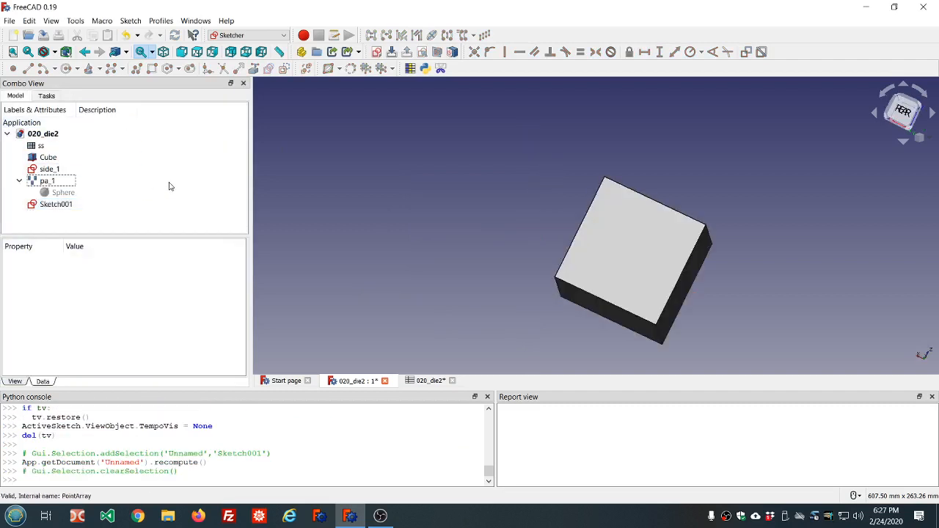
left_click(55, 205)
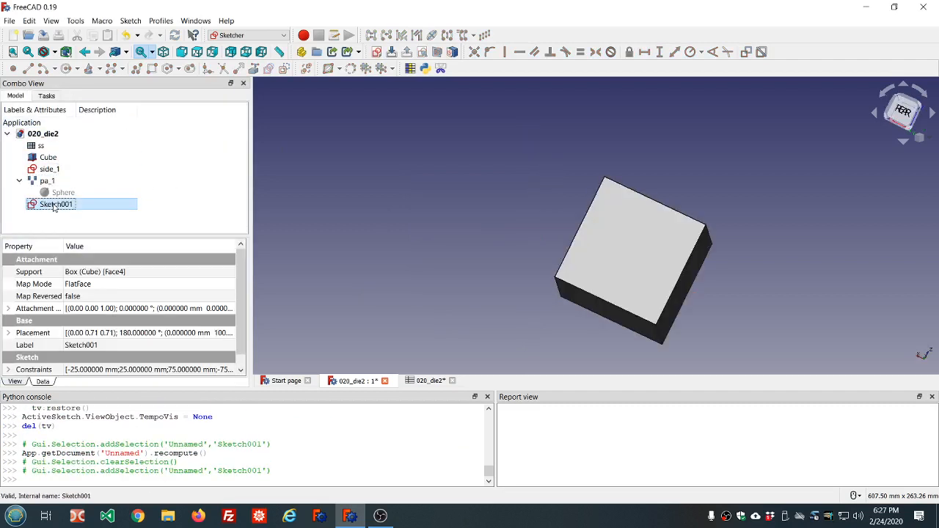
left_click(53, 206)
type("side_6")
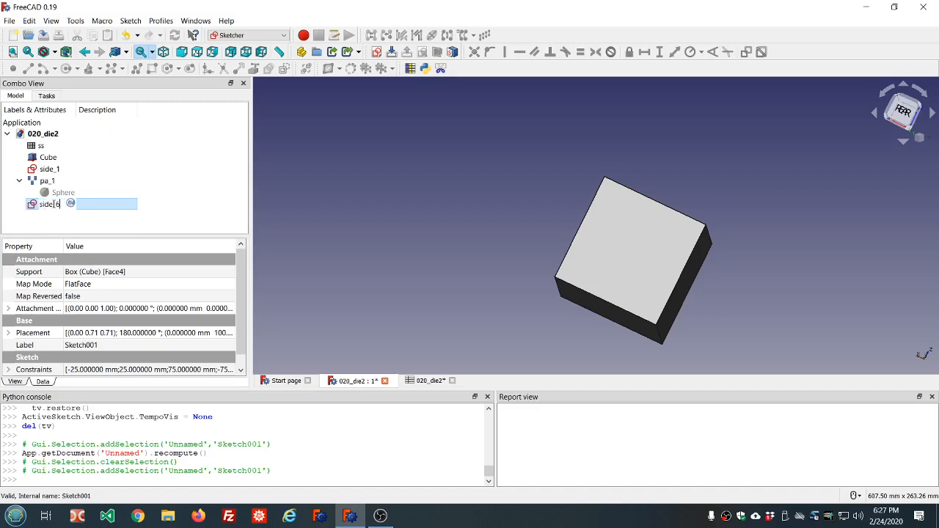
left_click(94, 158)
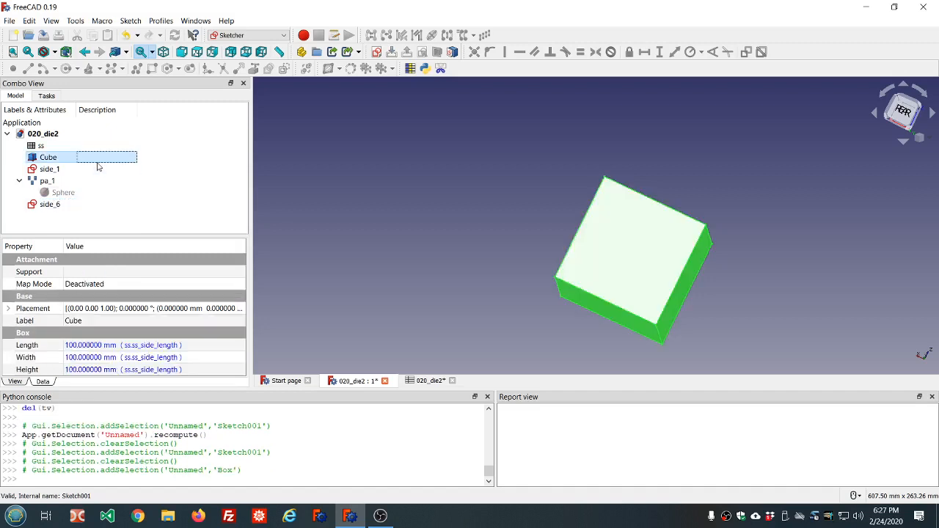
Step: Switch to the Draft workbench and create a point array of the Sphere on the side_6 sketch points
left_click(44, 205)
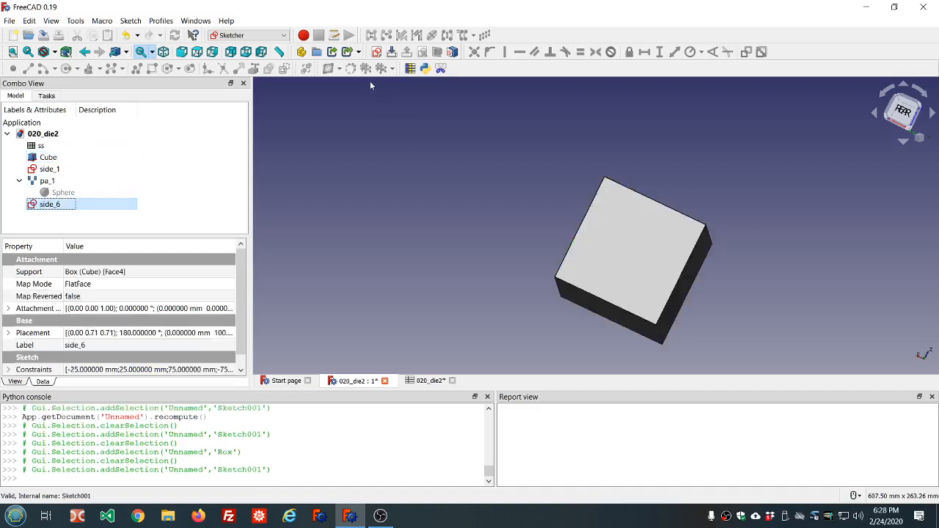
left_click(283, 35)
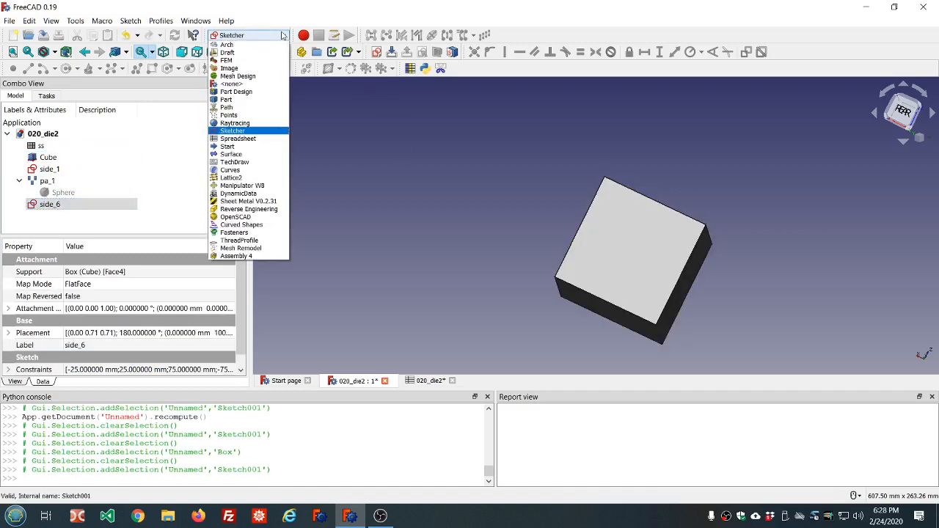
left_click(228, 53)
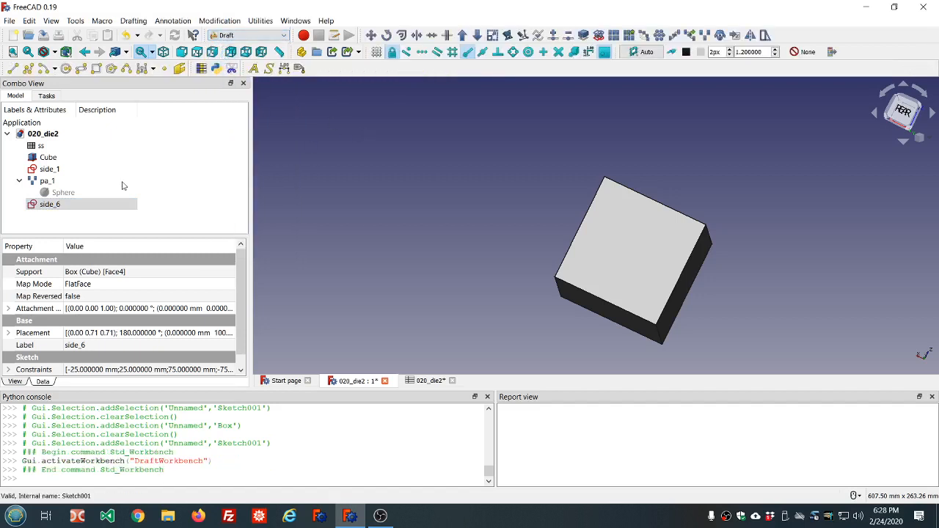
left_click(61, 192)
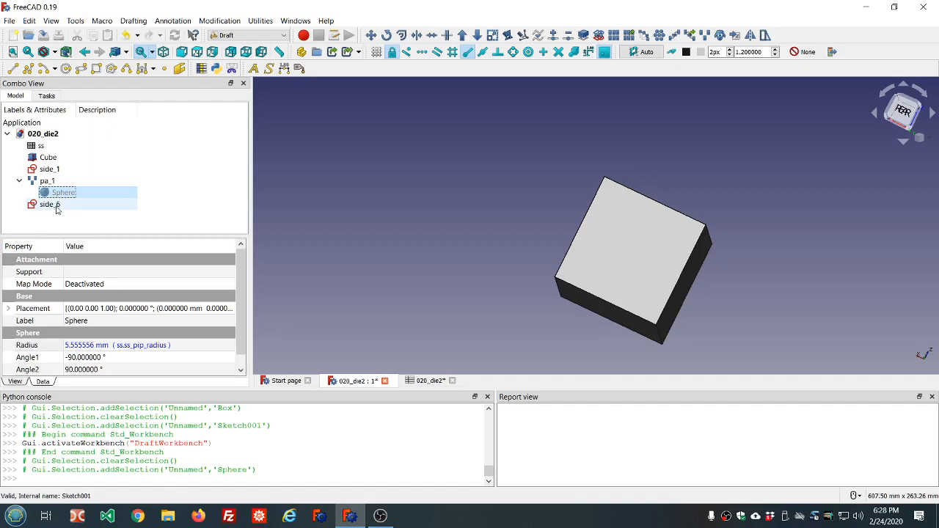
left_click(58, 207, "ctrl")
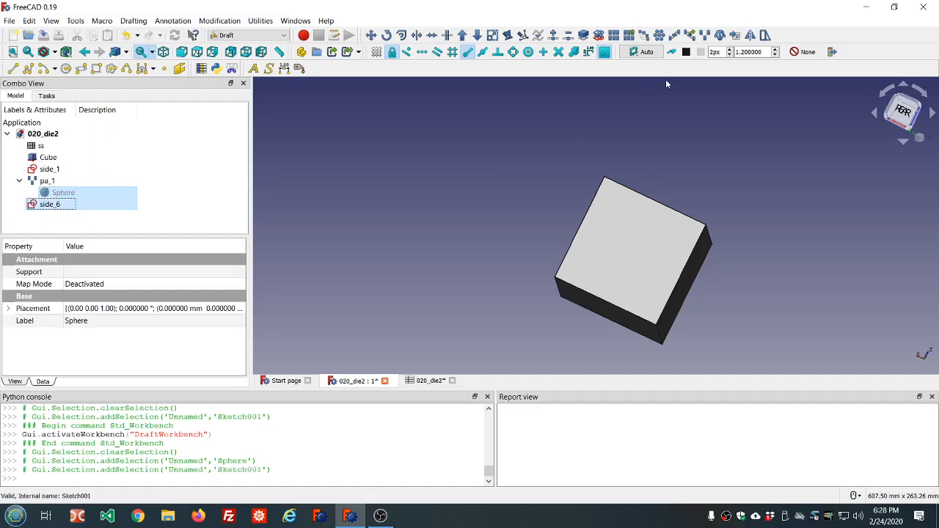
left_click(704, 35)
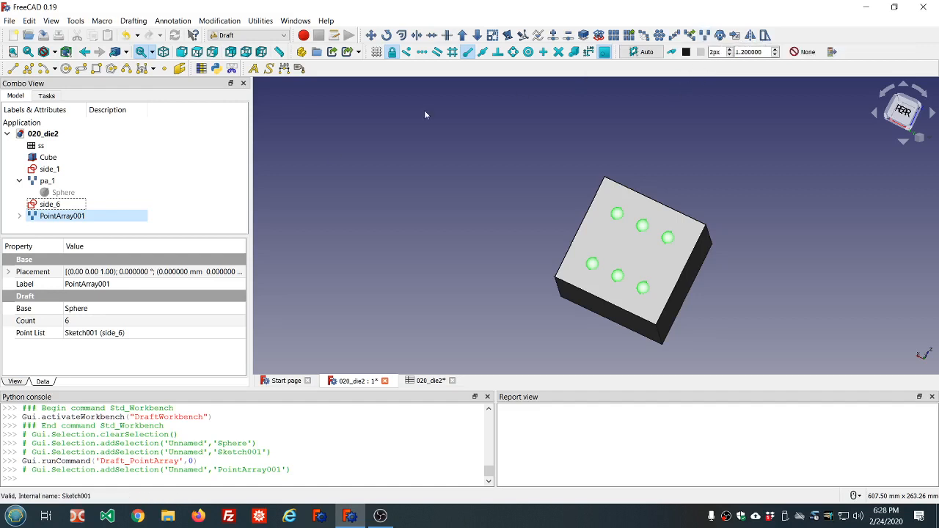
Step: Rename the new six-pip point array as pa_6
left_click(19, 231)
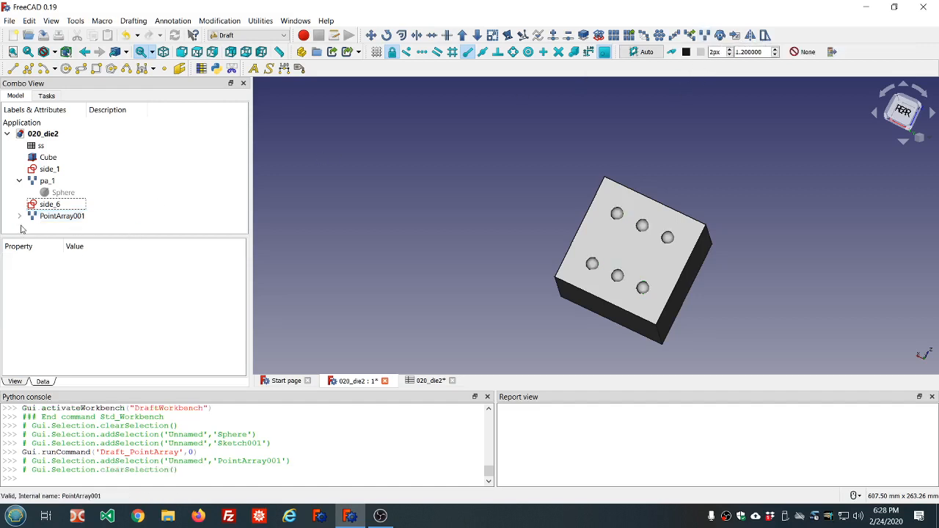
left_click(65, 216)
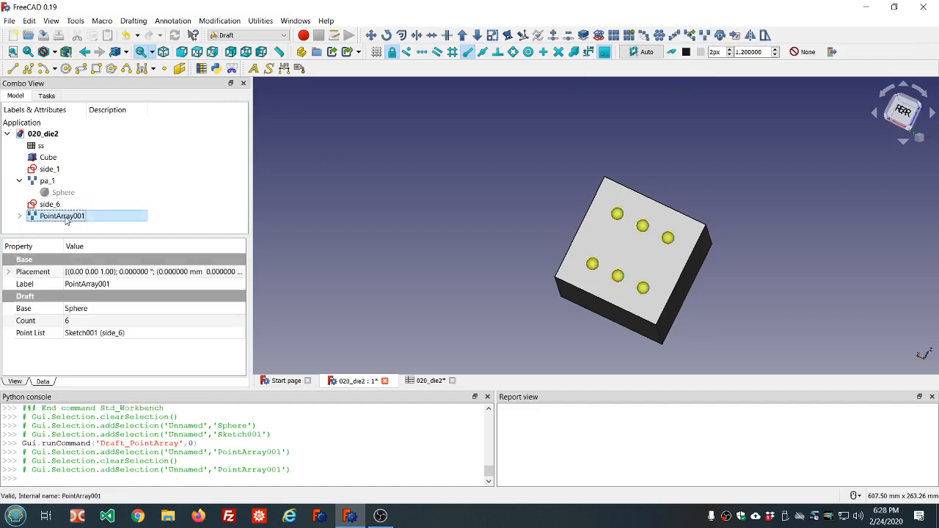
left_click(64, 216)
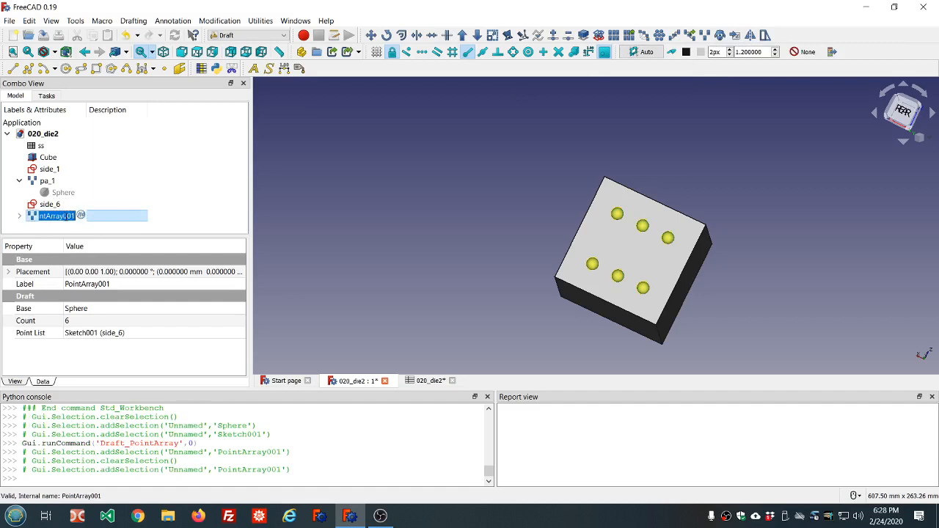
type("pa_6")
key("Return")
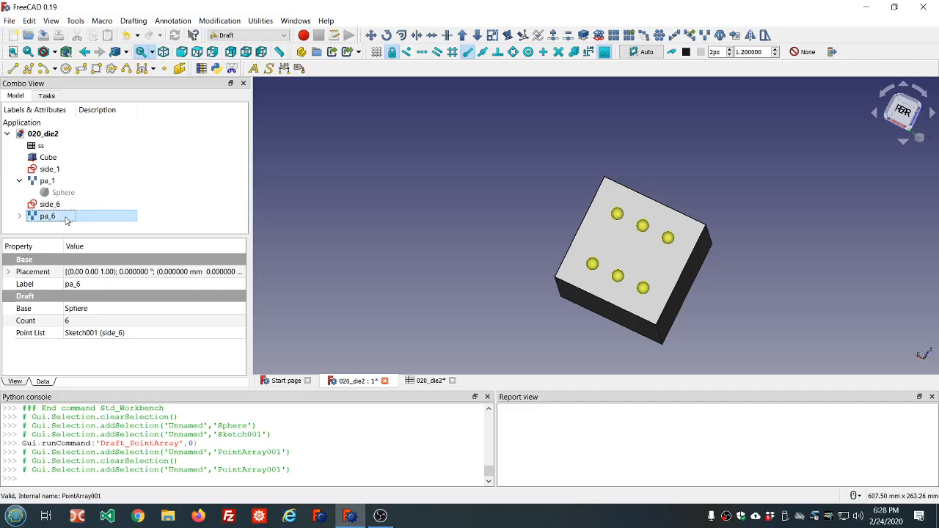
left_click(373, 189)
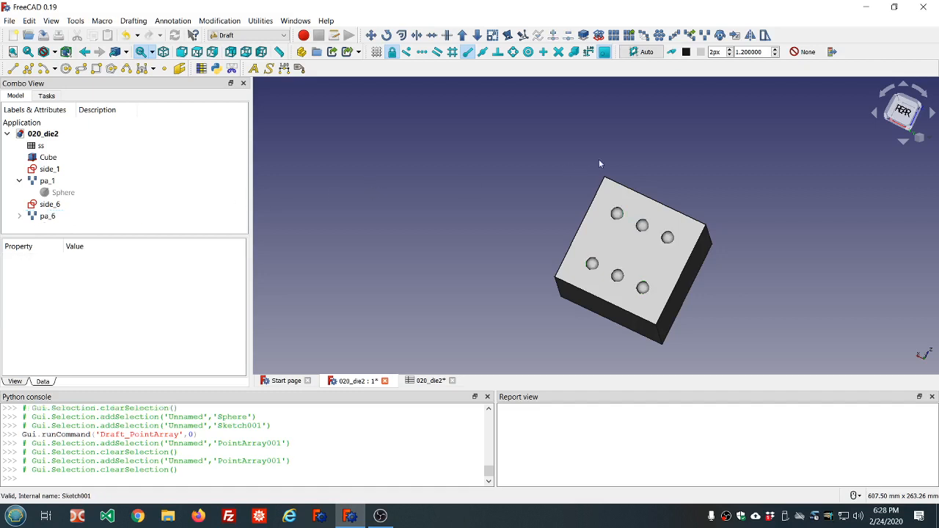
Step: Switch to the Sketcher workbench and create a new sketch attached to the cube's top face with FlatFace mode
middle_click_drag(599, 159, 609, 221)
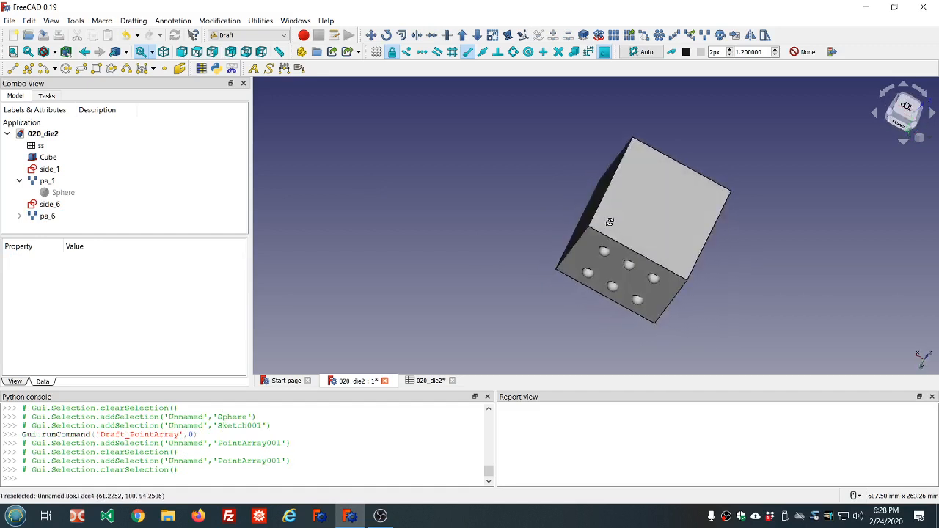
middle_click_drag(509, 182, 488, 208)
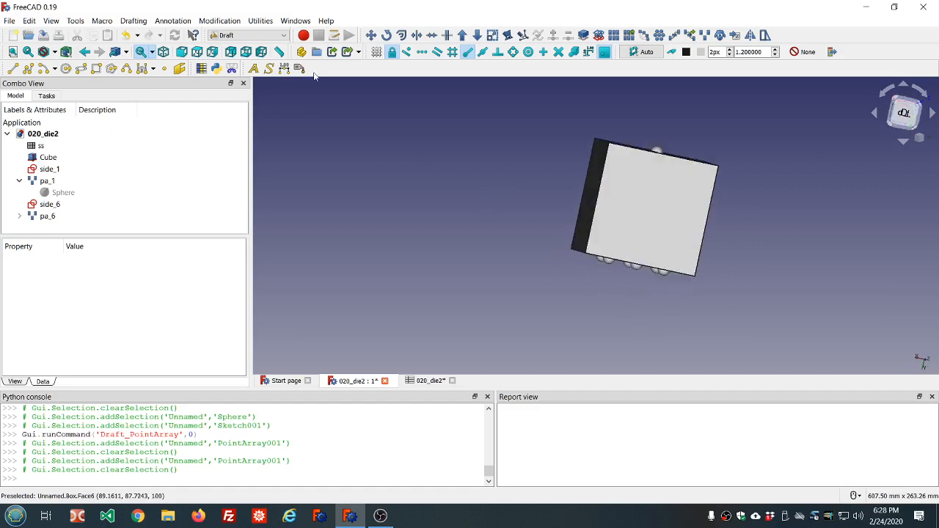
left_click(249, 35)
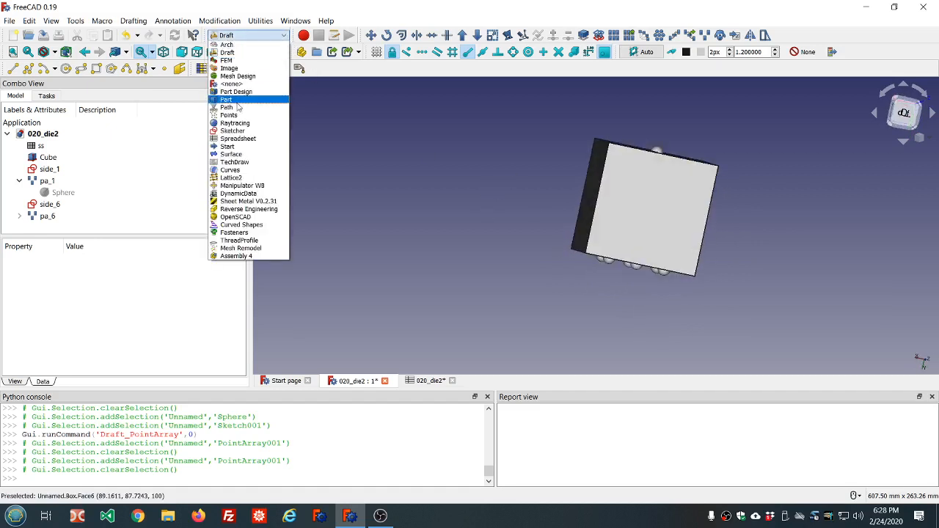
left_click(234, 130)
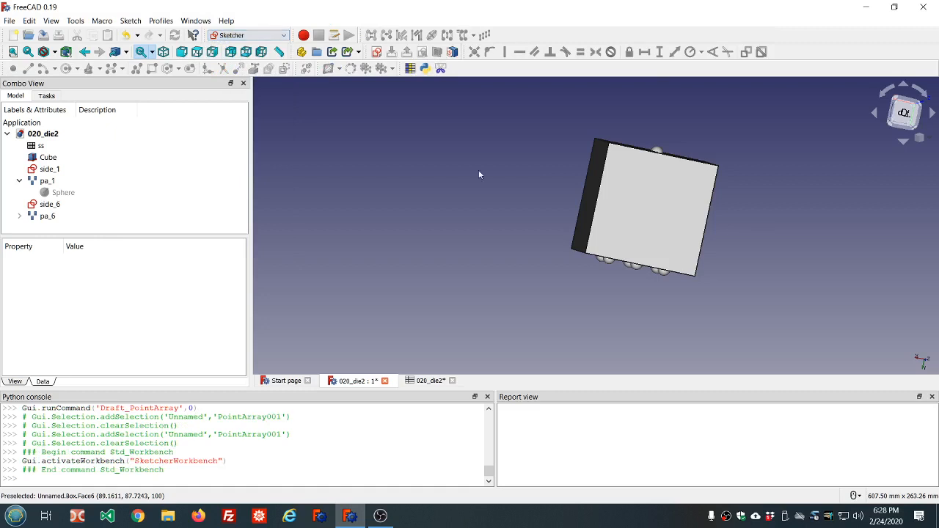
left_click(653, 199)
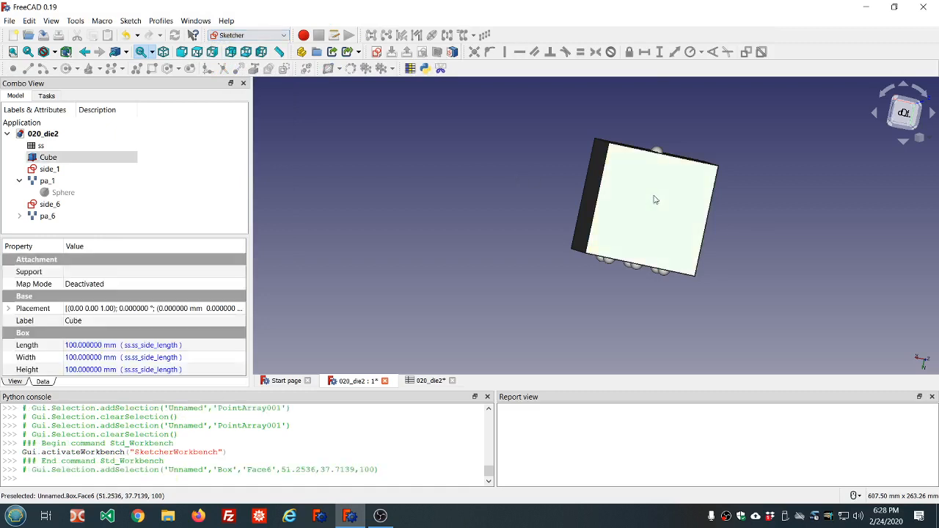
left_click(377, 52)
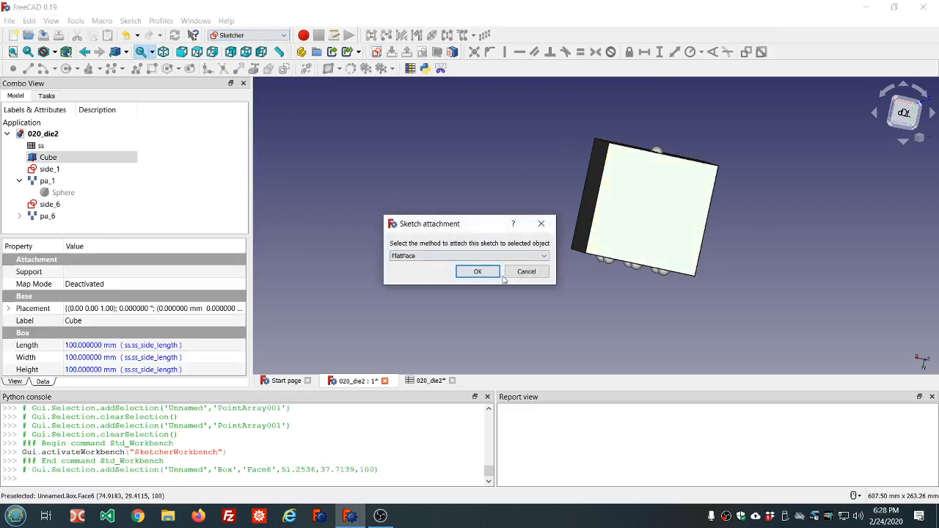
left_click(478, 273)
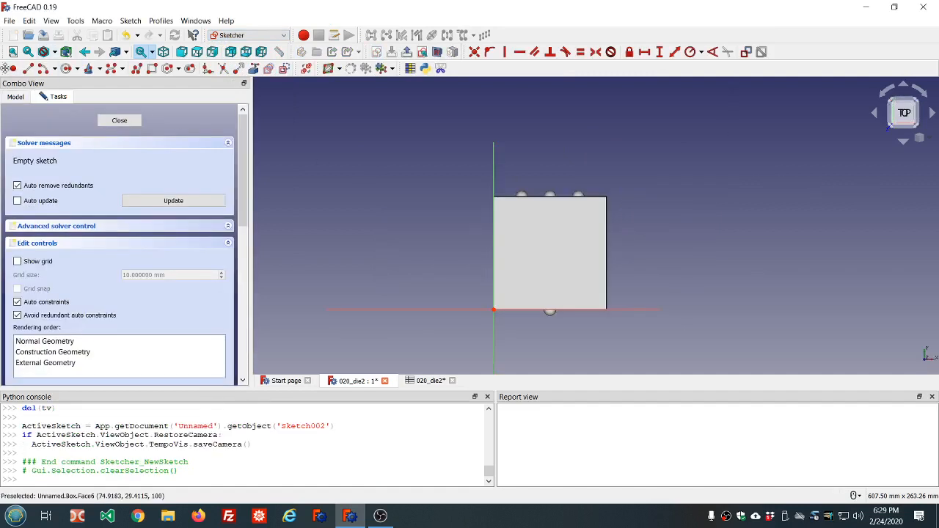
Step: Place five points on the top face sketch, one near each corner and one near the centre
left_click(13, 68)
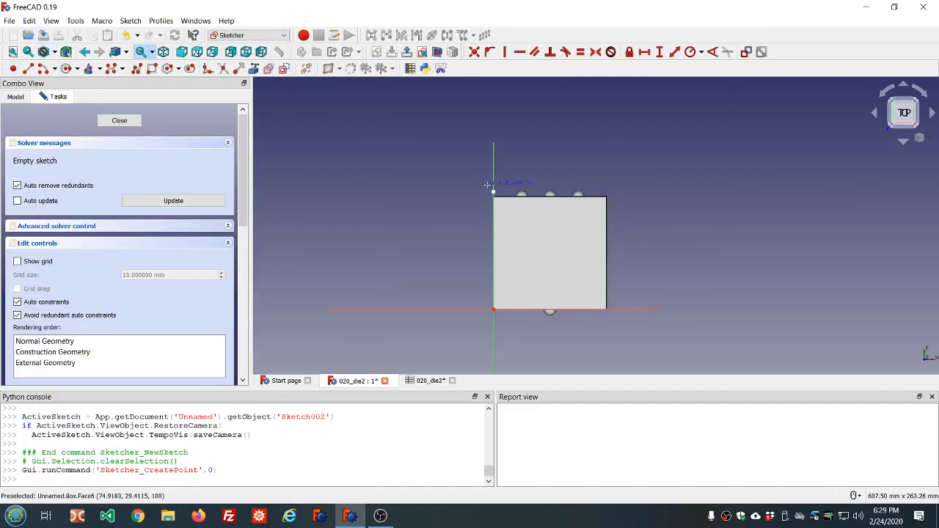
left_click(513, 220)
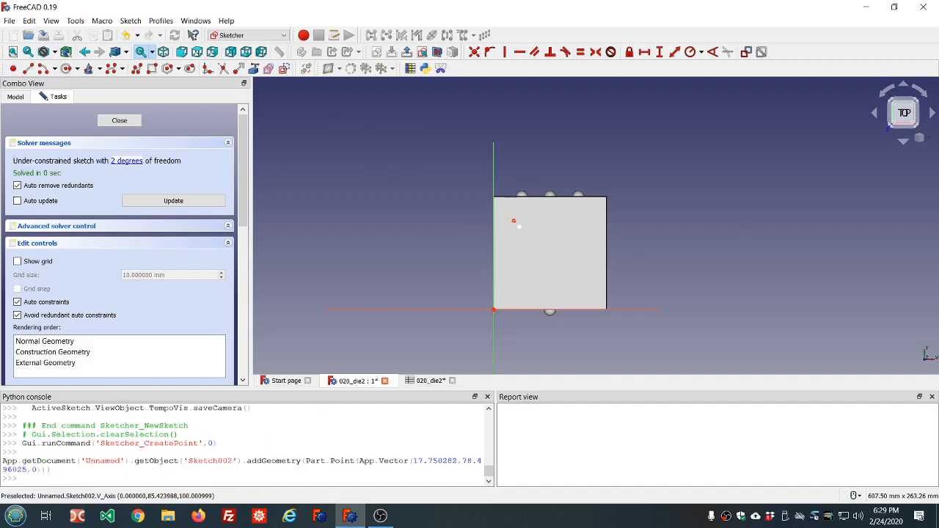
left_click(576, 219)
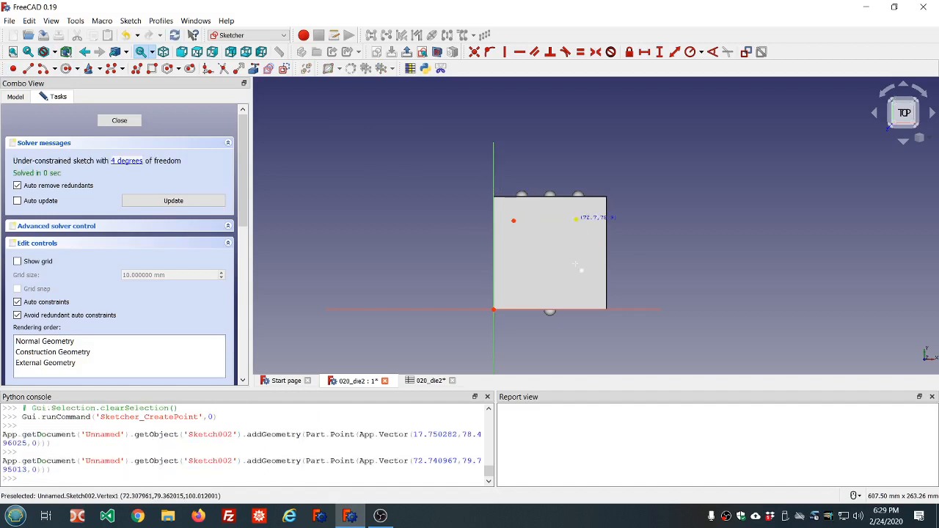
left_click(578, 283)
left_click(518, 279)
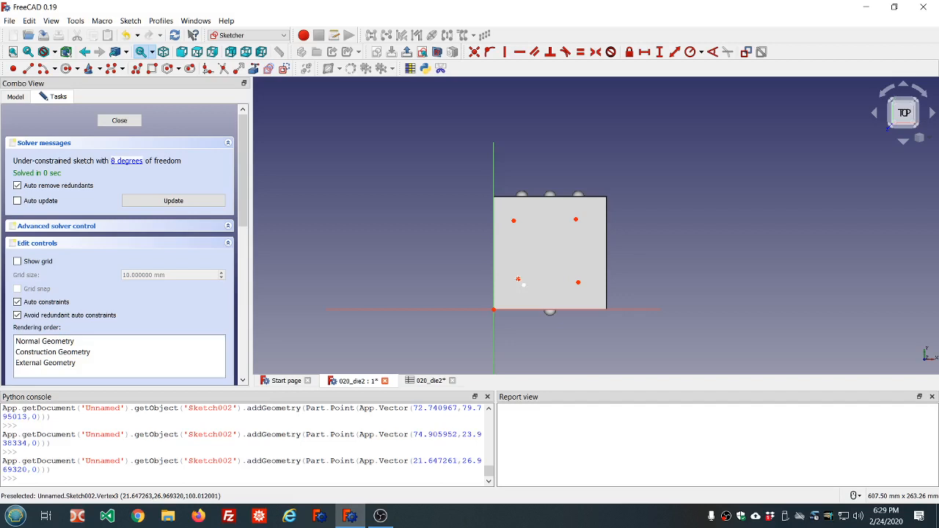
left_click(548, 248)
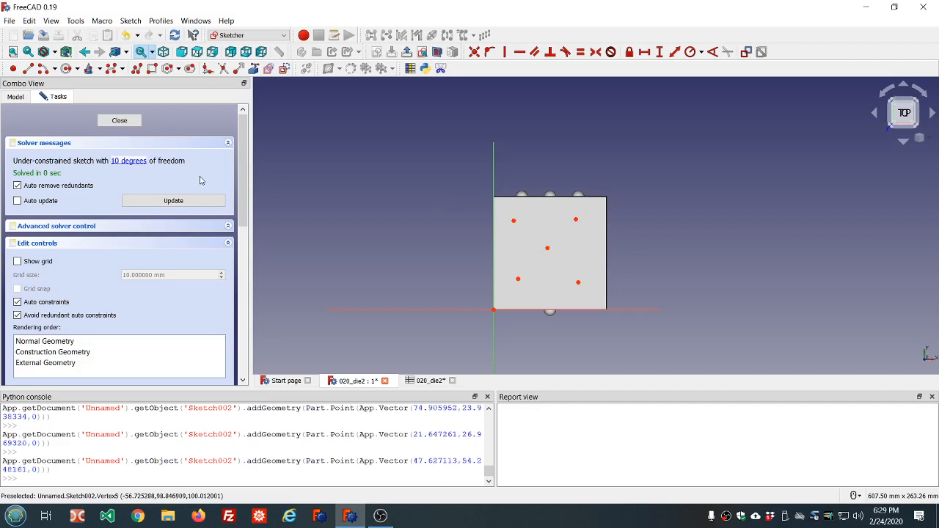
Step: Align the two upper points horizontally with each other, and likewise the two lower points
left_click(514, 221)
left_click(576, 219)
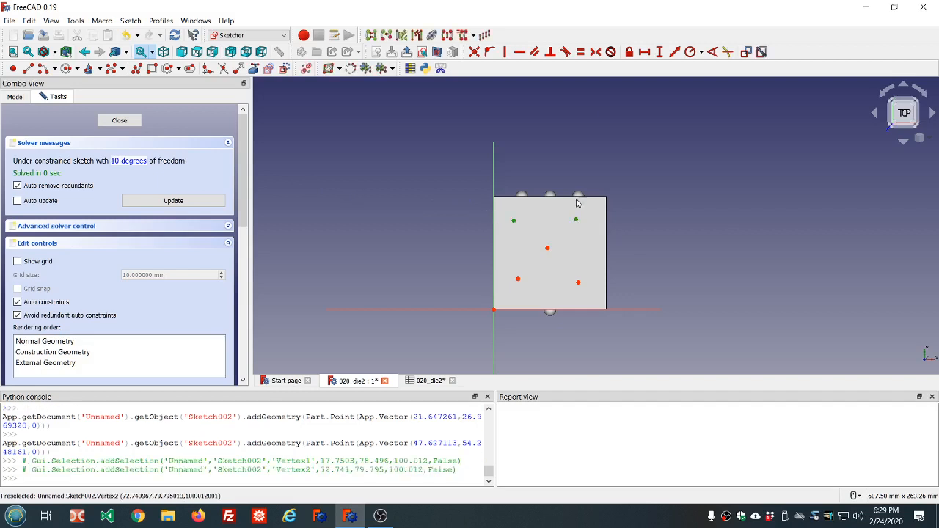
left_click(519, 51)
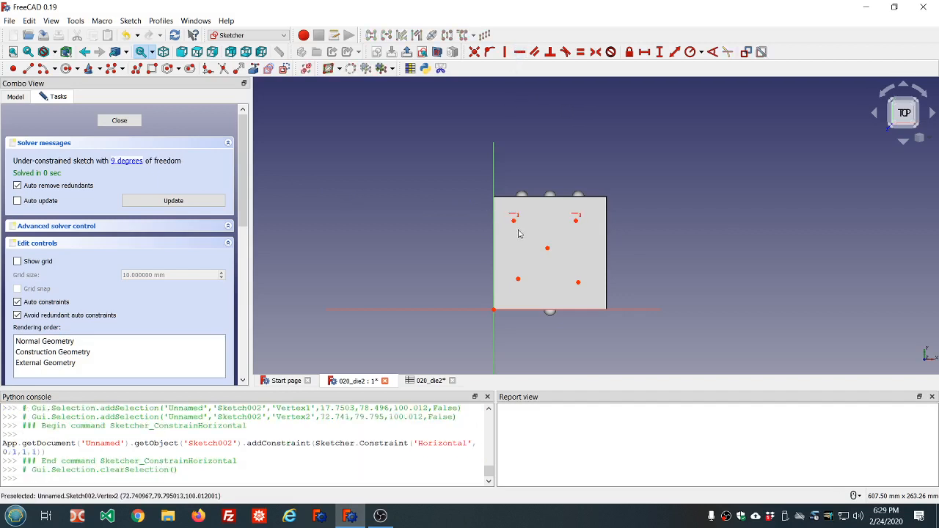
left_click(519, 276)
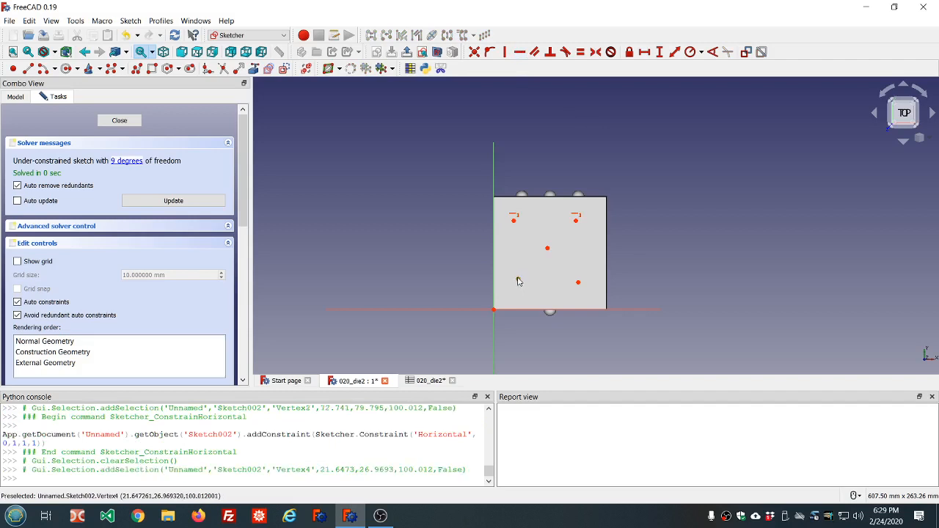
left_click(579, 284)
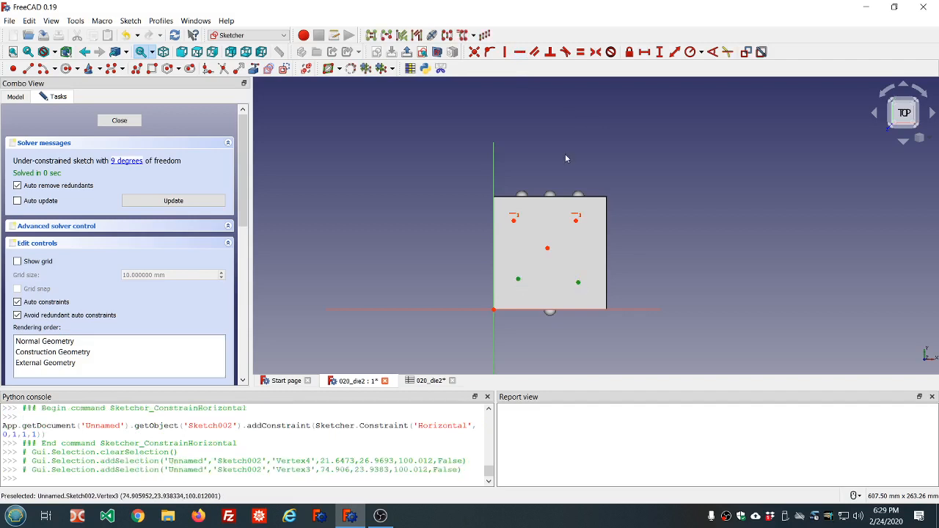
left_click(520, 52)
Step: Align the two left points vertically with each other, and likewise the two right points
left_click(514, 220)
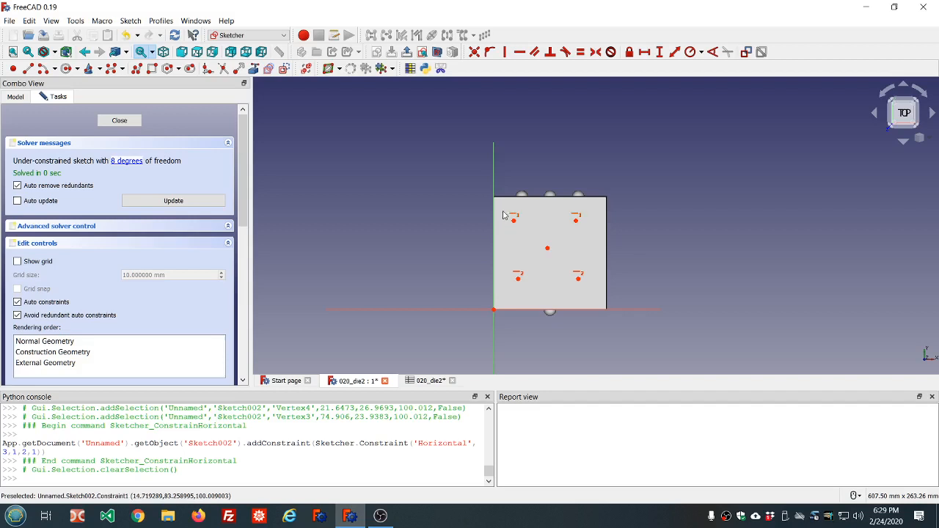
left_click(518, 277)
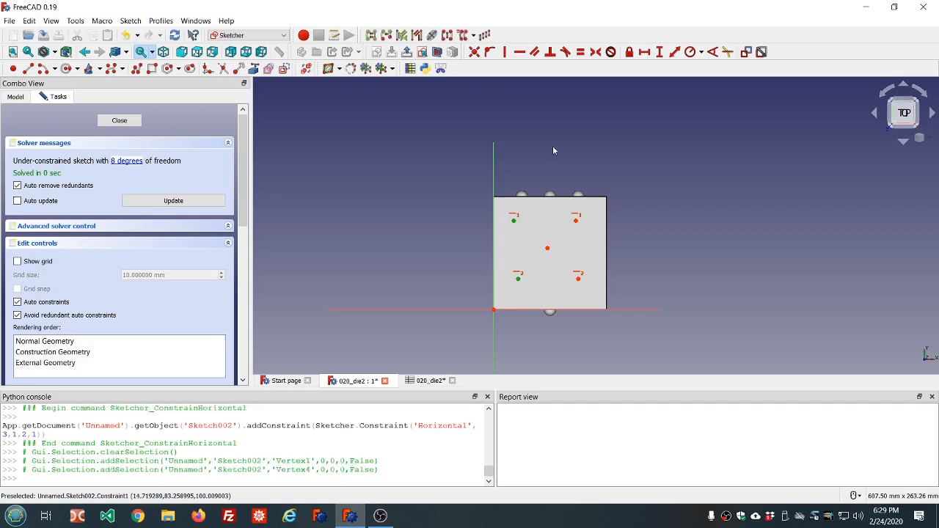
left_click(504, 52)
left_click_drag(566, 211, 595, 309)
left_click(505, 52)
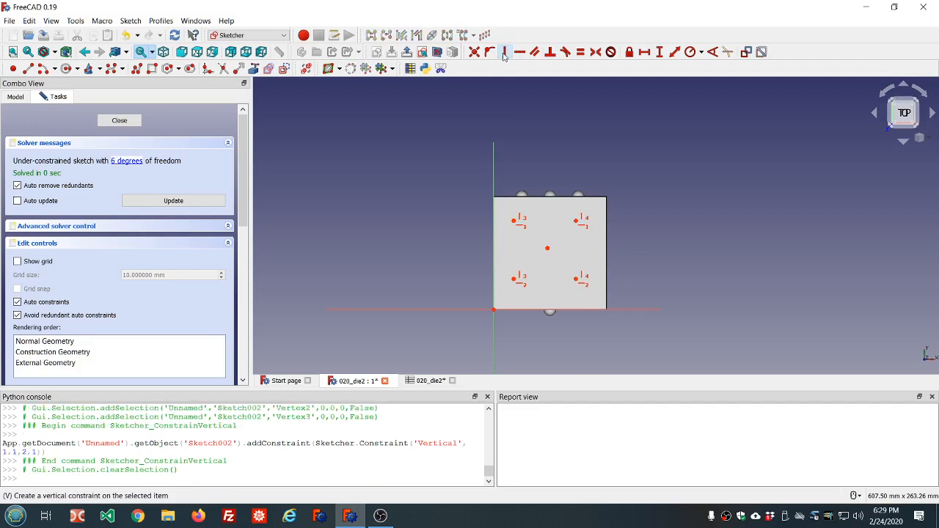
left_click(515, 281)
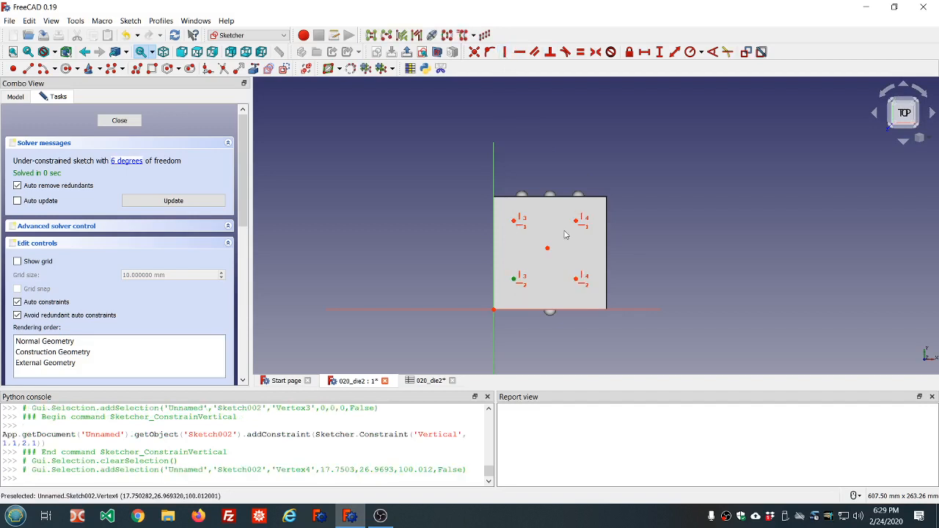
left_click(577, 223)
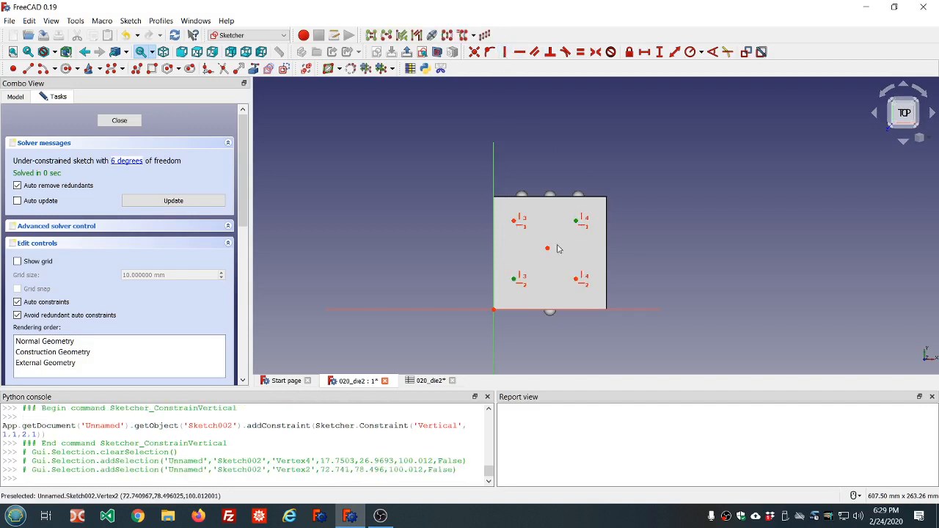
key("Escape")
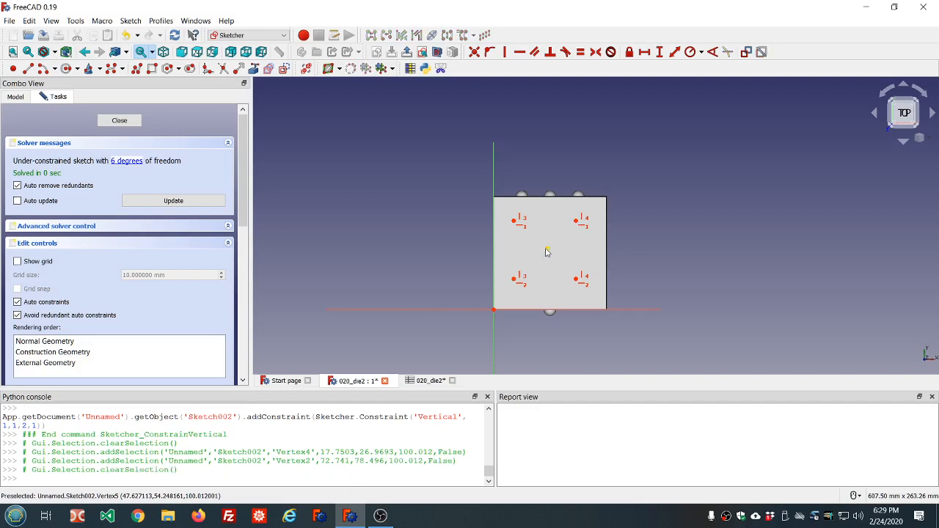
Step: Constrain the lower-left and upper-right points symmetric about the centre point and shift the upper-left point slightly to test the pattern
left_click(515, 281)
left_click(578, 223)
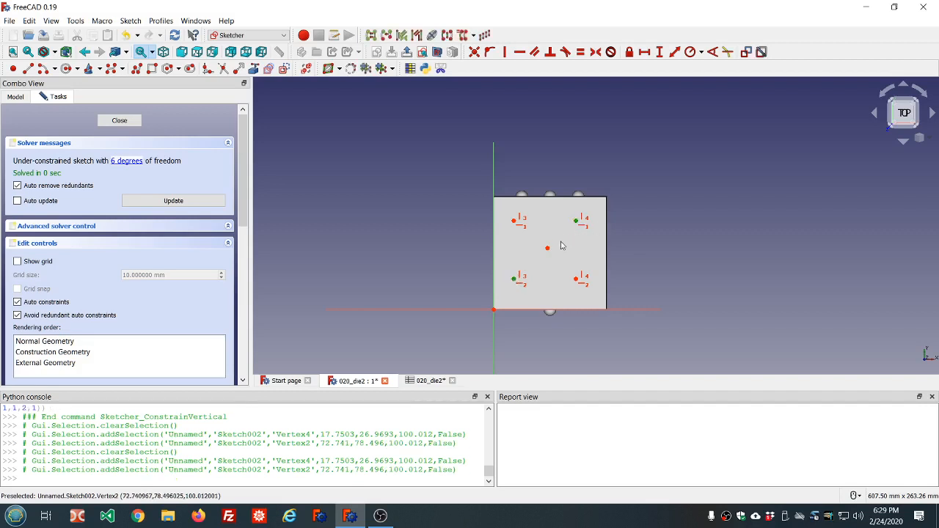
left_click(549, 250)
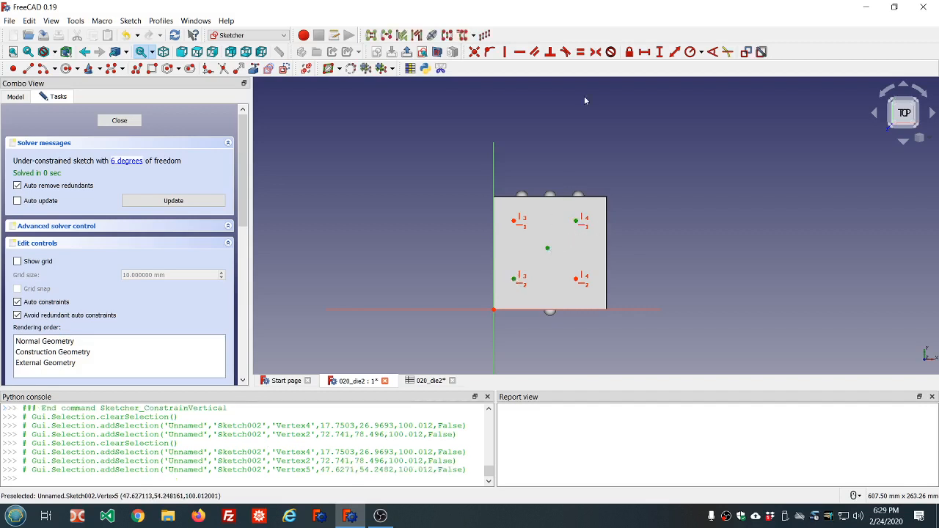
left_click(595, 53)
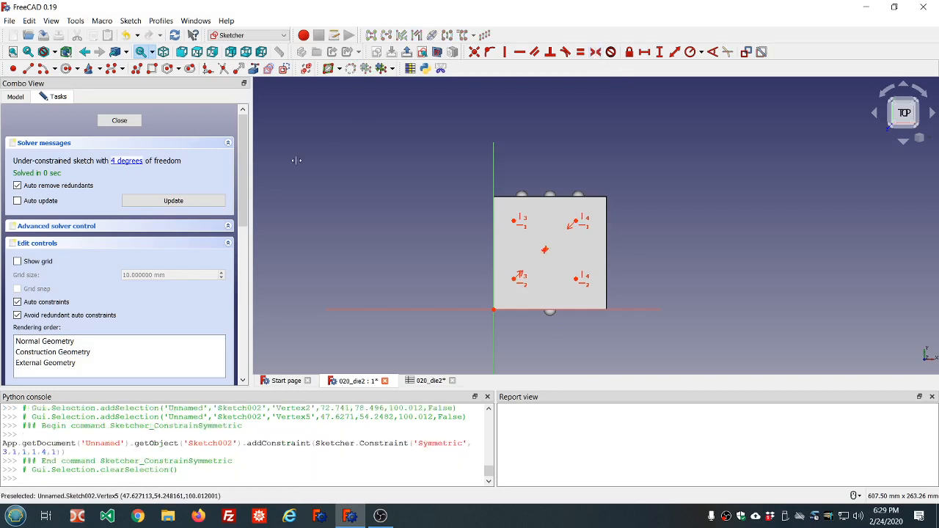
mouse_move(508, 225)
left_mouse_down()
mouse_move(547, 238)
mouse_move(513, 232)
mouse_move(538, 262)
mouse_move(507, 231)
mouse_move(535, 244)
mouse_move(513, 226)
mouse_move(521, 221)
left_mouse_up()
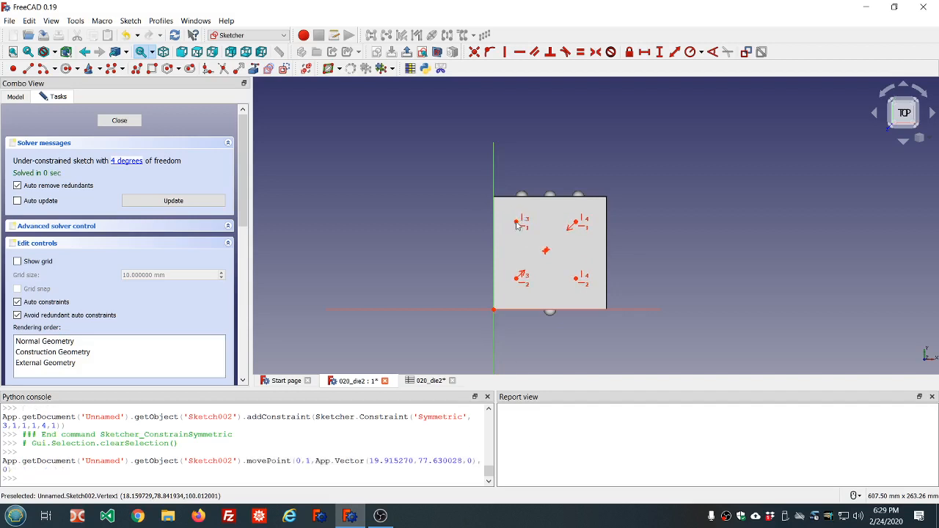
Step: Add a lock constraint to the lower-left point and move its two dimension labels outside the cube face
left_click(517, 280)
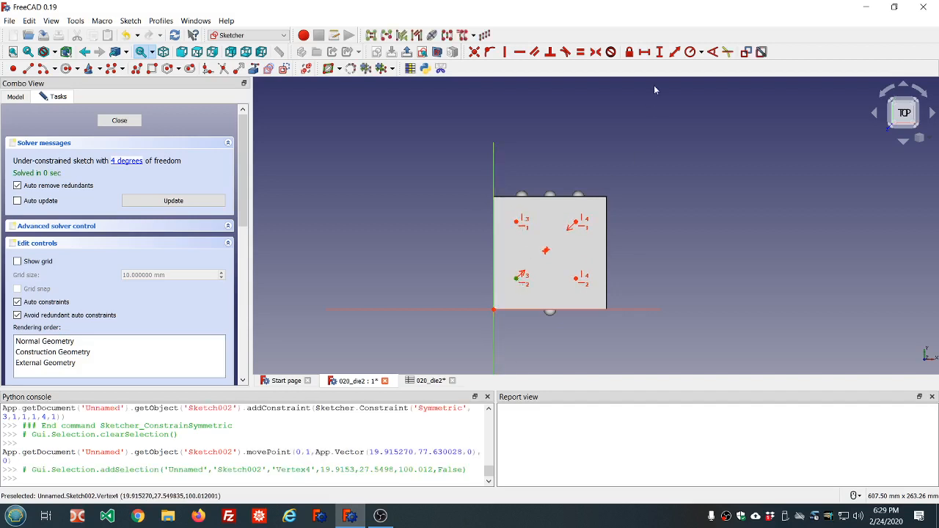
left_click(629, 52)
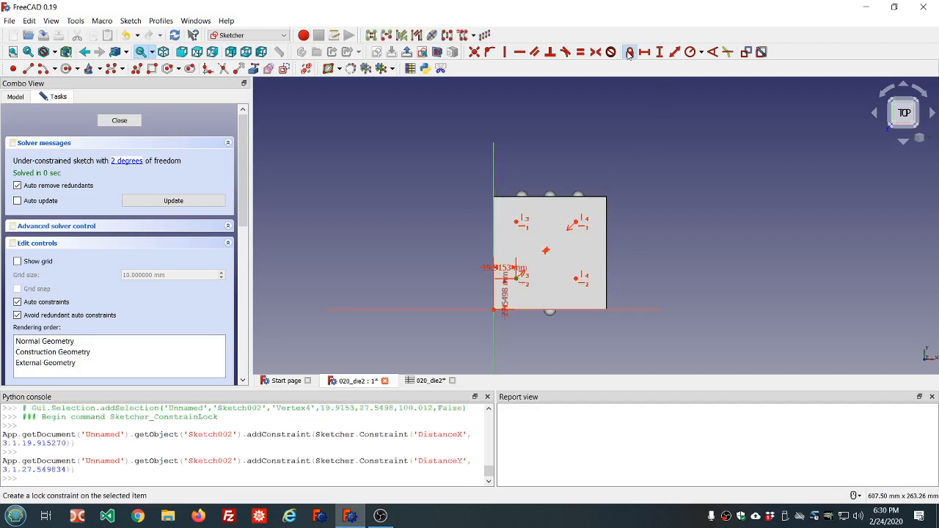
left_click_drag(503, 268, 436, 256)
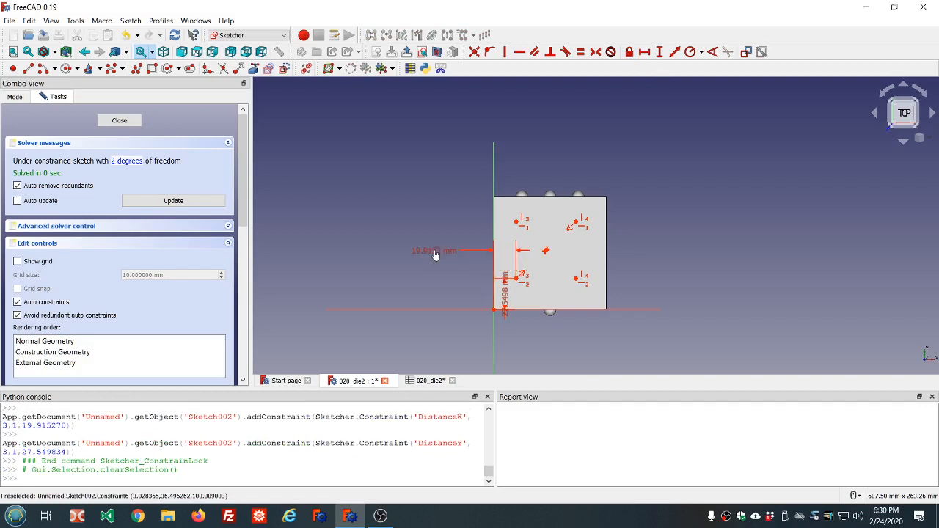
left_click_drag(502, 310, 535, 349)
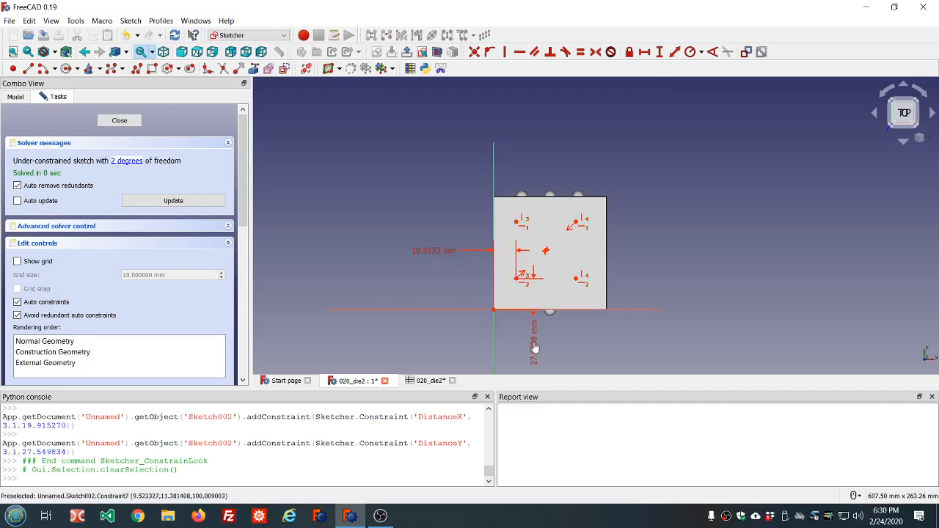
Step: Set the lower-left point's horizontal distance to the expression ss.ss_side_length/4
double_click(420, 253)
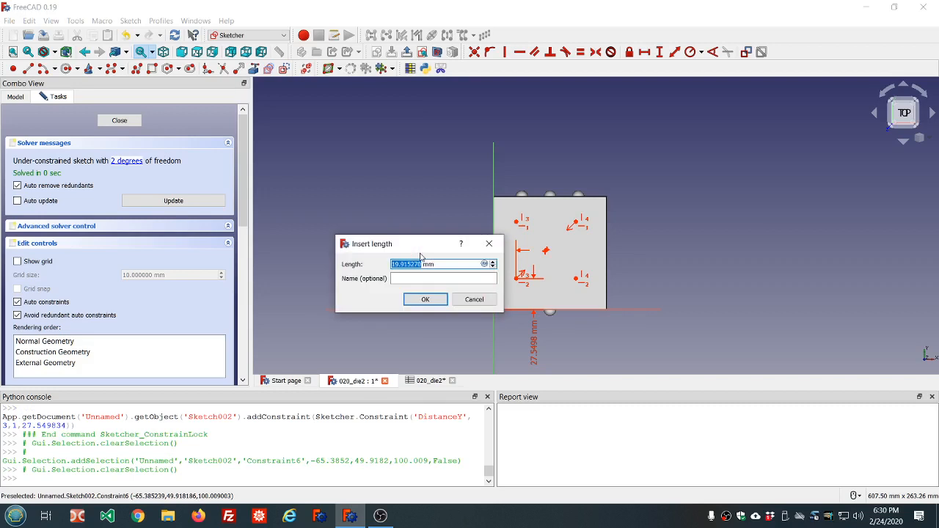
key("equal")
type("ss")
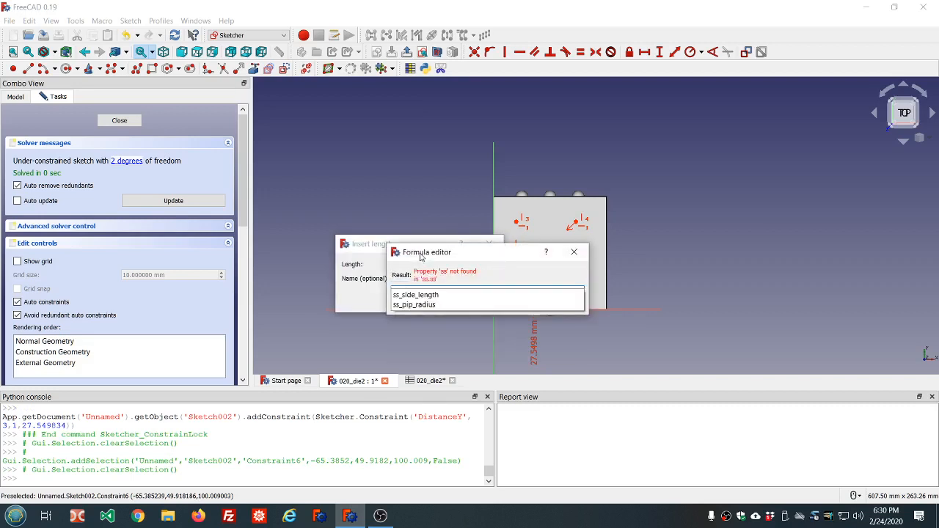
key("Down")
type("/4")
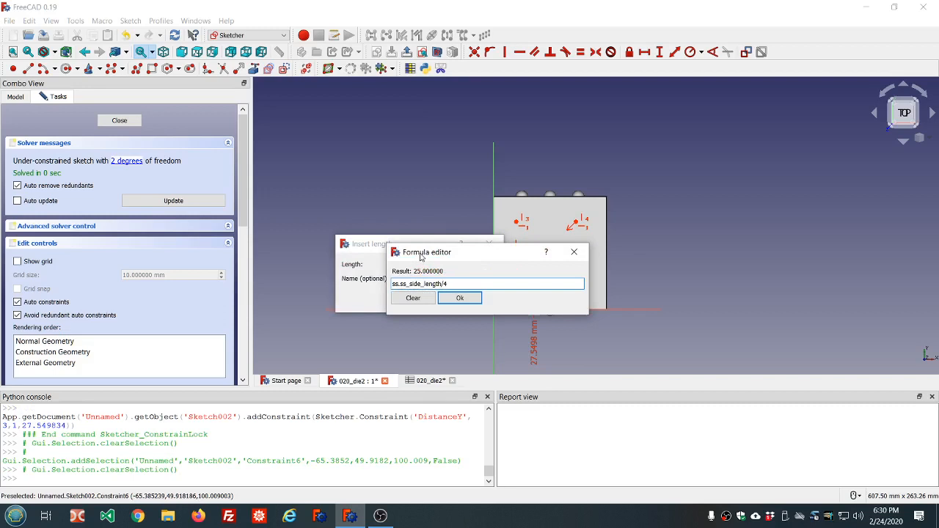
key("Return")
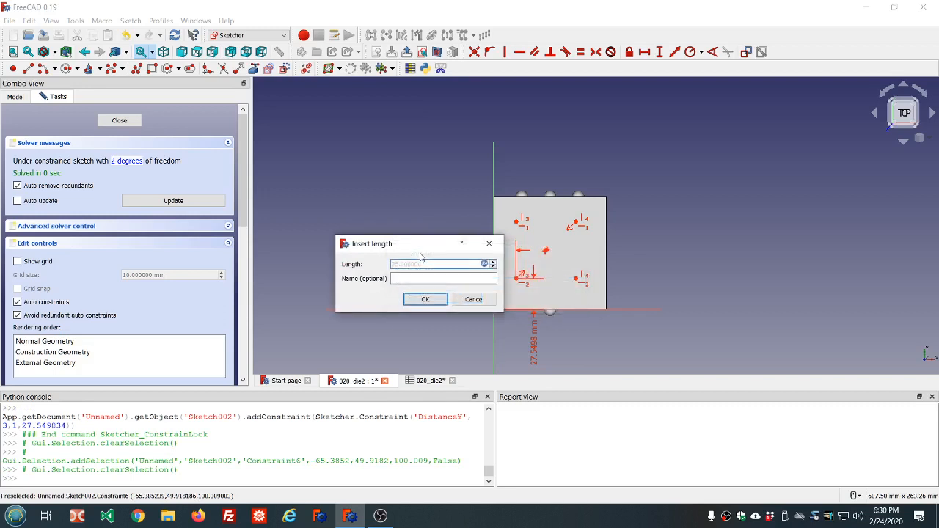
left_click(432, 299)
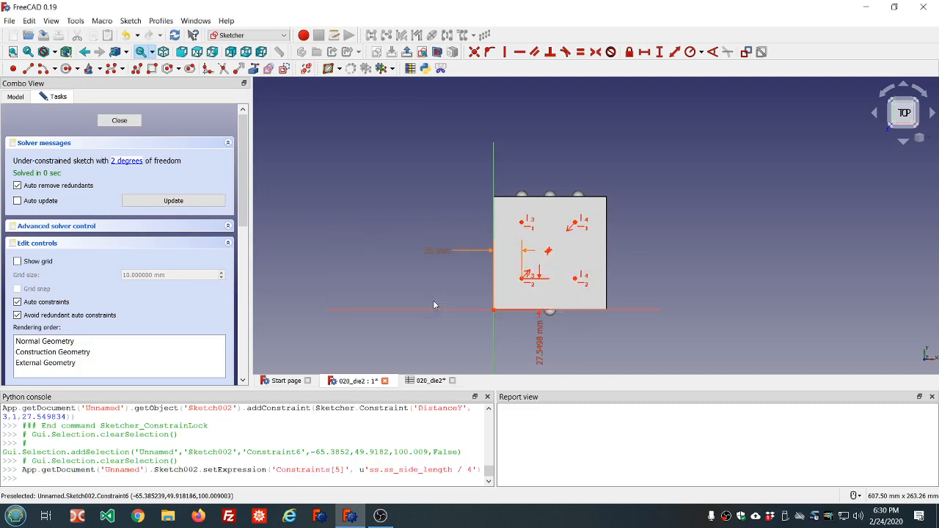
Step: Set the lower-left point's vertical distance to the expression ss.ss_side_length/4
double_click(540, 348)
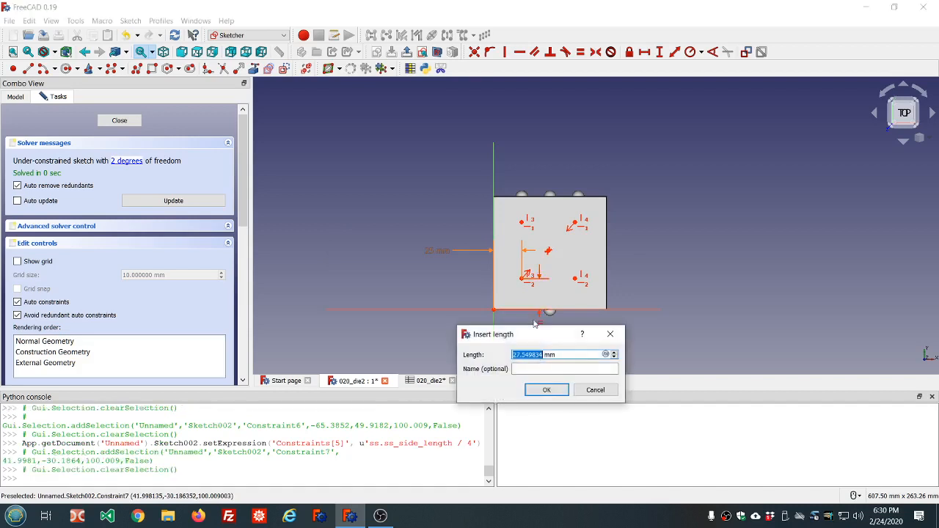
left_click(606, 356)
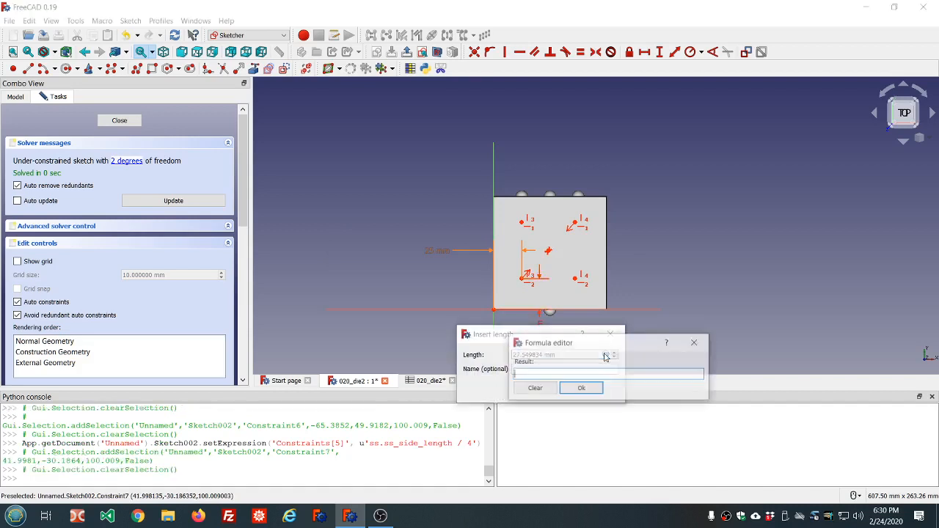
type("ss.")
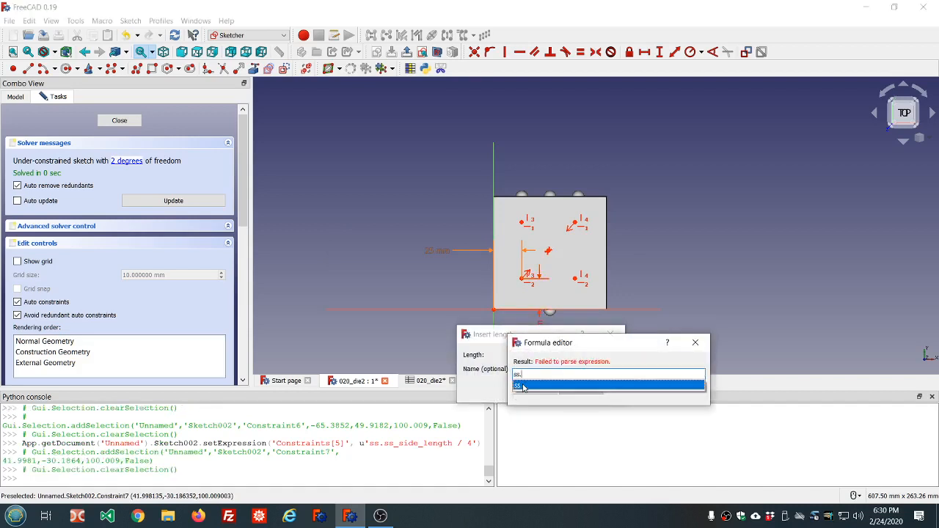
type("s")
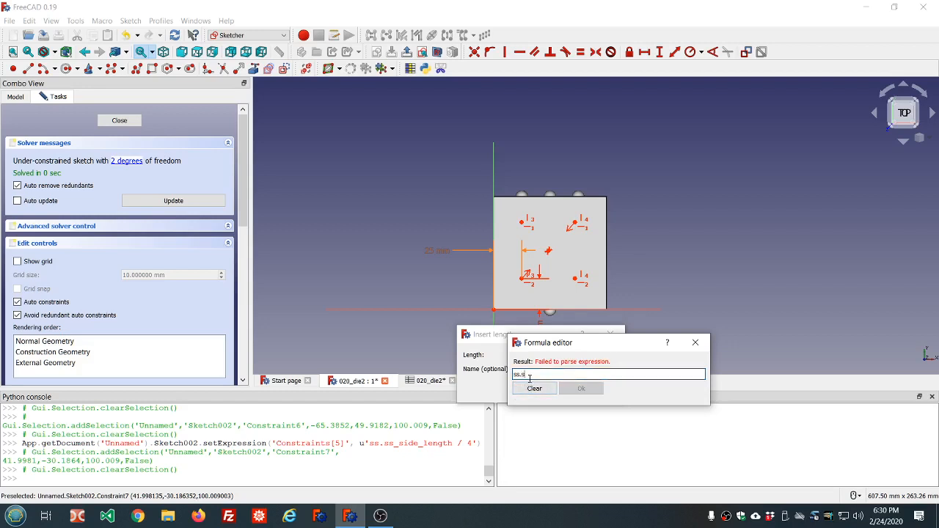
type("s")
left_click(536, 386)
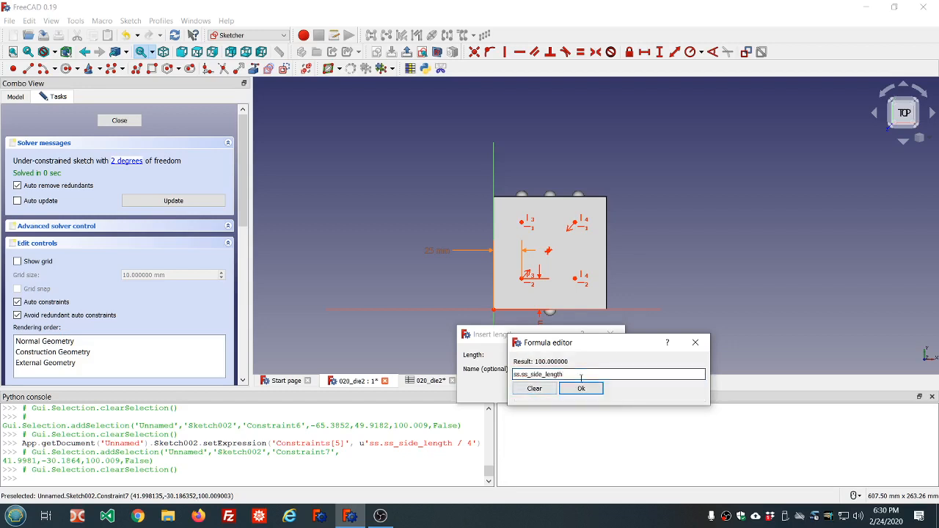
type("/4")
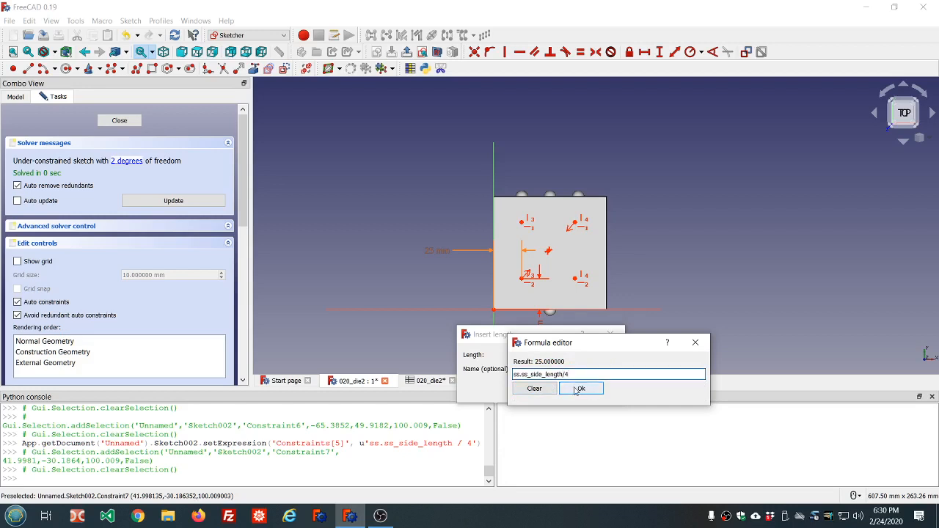
left_click(580, 388)
left_click(546, 390)
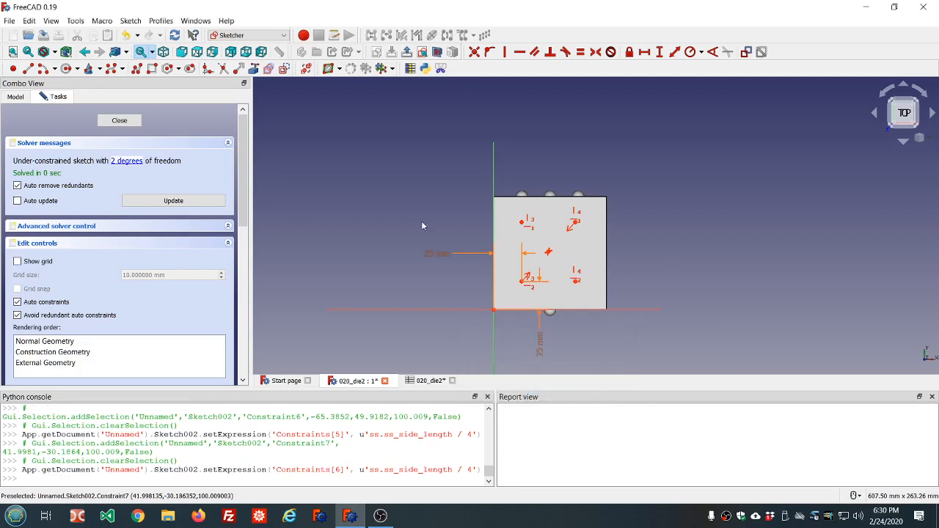
Step: Move the centre point and the upper-left point slightly to test the point pattern's remaining freedom
left_click(578, 228)
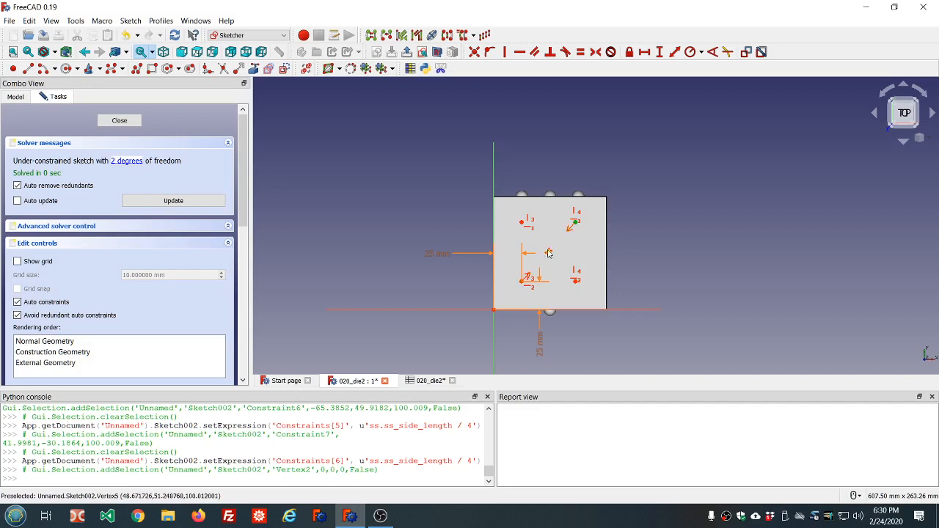
mouse_move(549, 250)
left_mouse_down()
mouse_move(567, 243)
mouse_move(554, 248)
mouse_move(558, 233)
mouse_move(543, 260)
mouse_move(571, 242)
mouse_move(547, 248)
left_mouse_up()
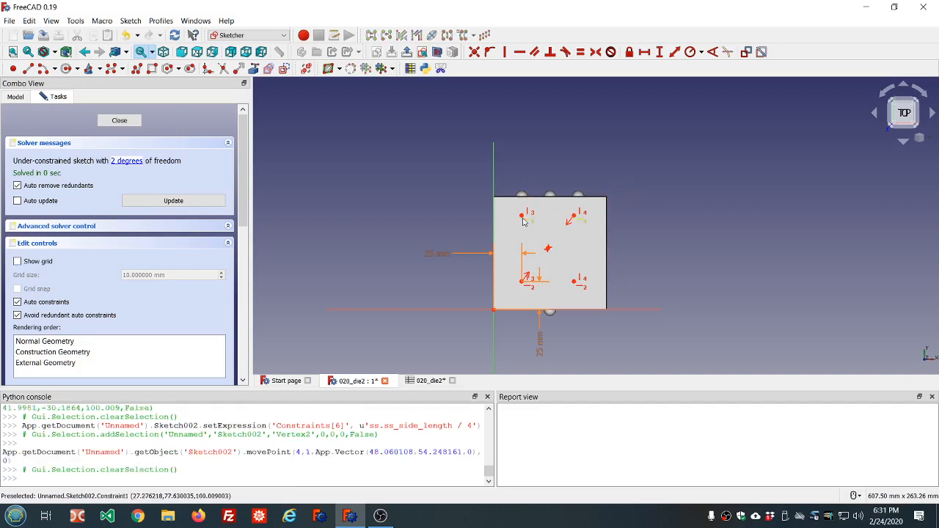
mouse_move(523, 217)
left_mouse_down()
mouse_move(498, 216)
mouse_move(530, 215)
mouse_move(504, 216)
mouse_move(519, 231)
mouse_move(519, 208)
mouse_move(518, 250)
mouse_move(518, 213)
mouse_move(519, 222)
left_mouse_up()
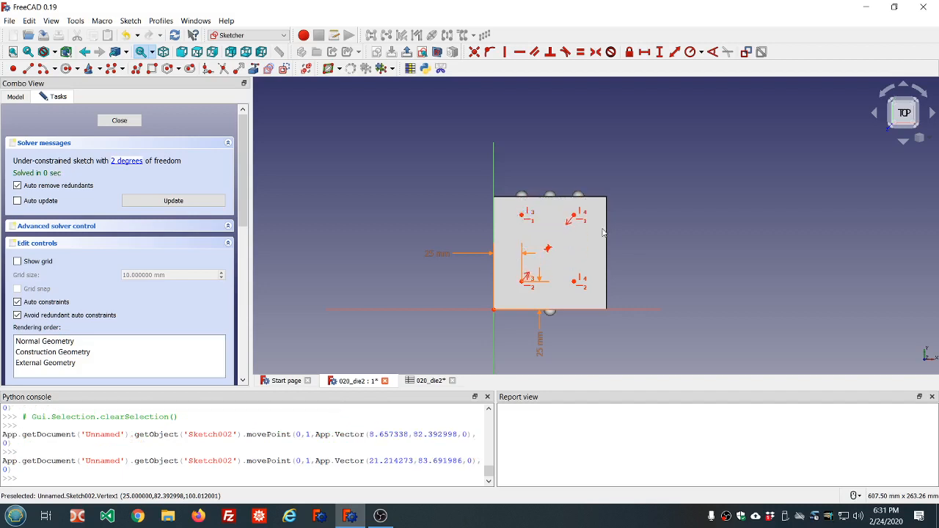
Step: Constrain the upper-left point's vertical distance from the origin with the formula ss.ss_side_length*3/4
mouse_move(576, 237)
left_mouse_down()
mouse_move(569, 253)
mouse_move(573, 220)
left_mouse_up()
left_click(521, 219)
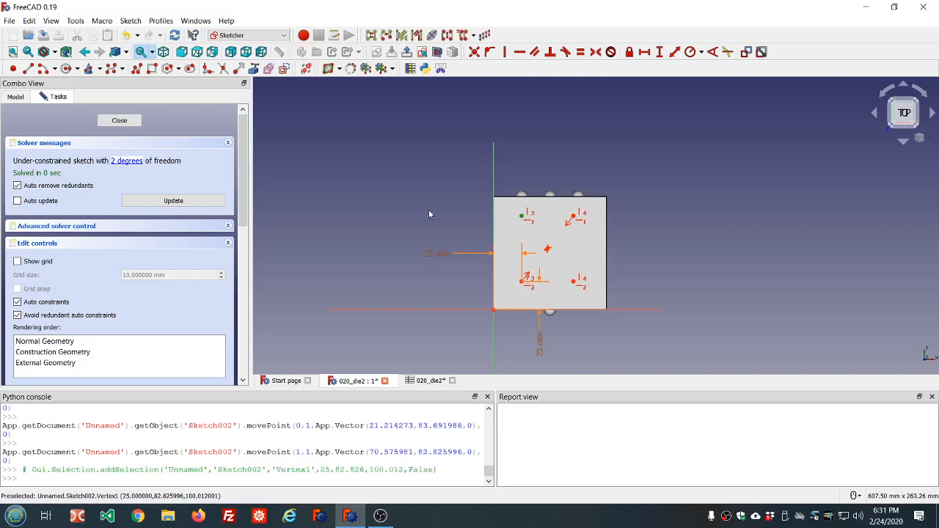
left_click(660, 52)
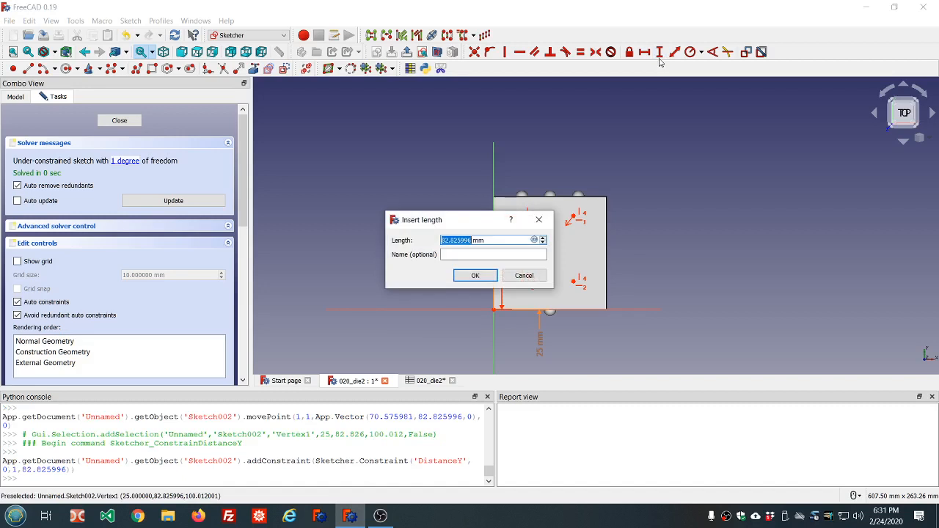
key("equal")
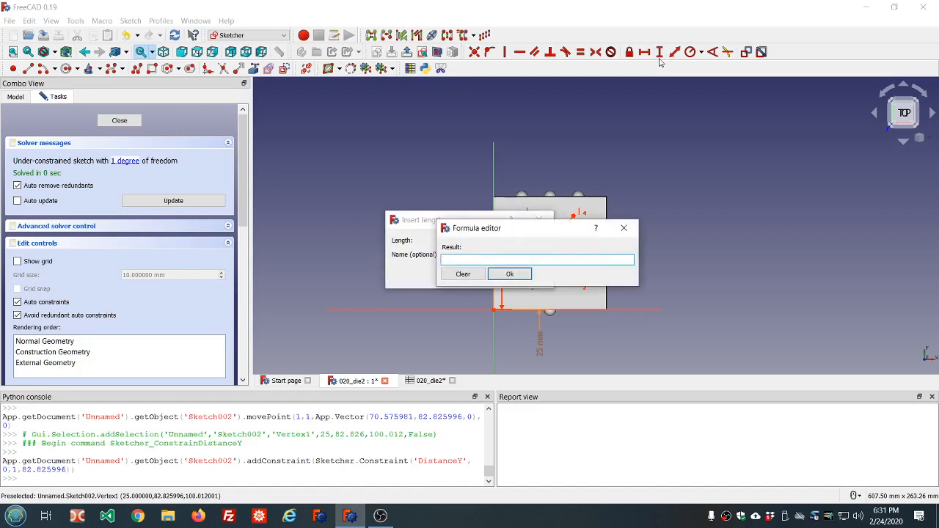
type("ss")
key("Down")
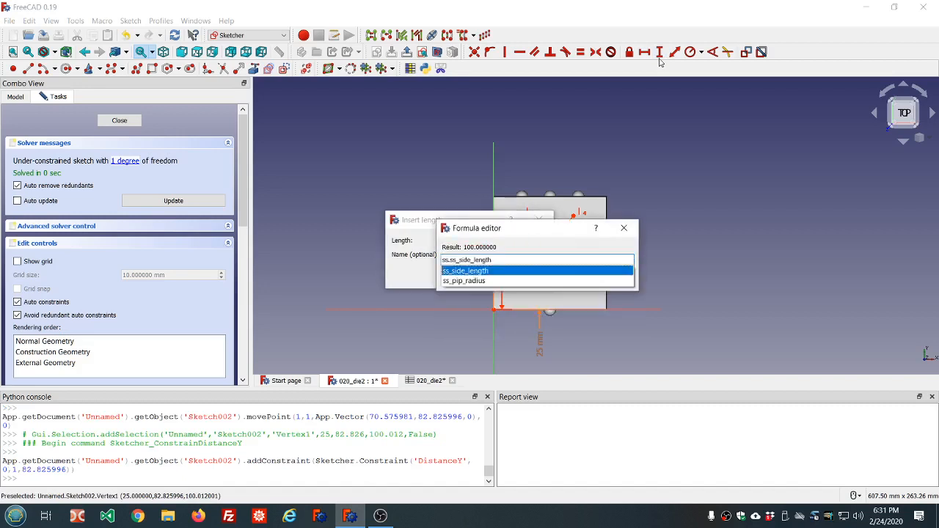
type("*3/4")
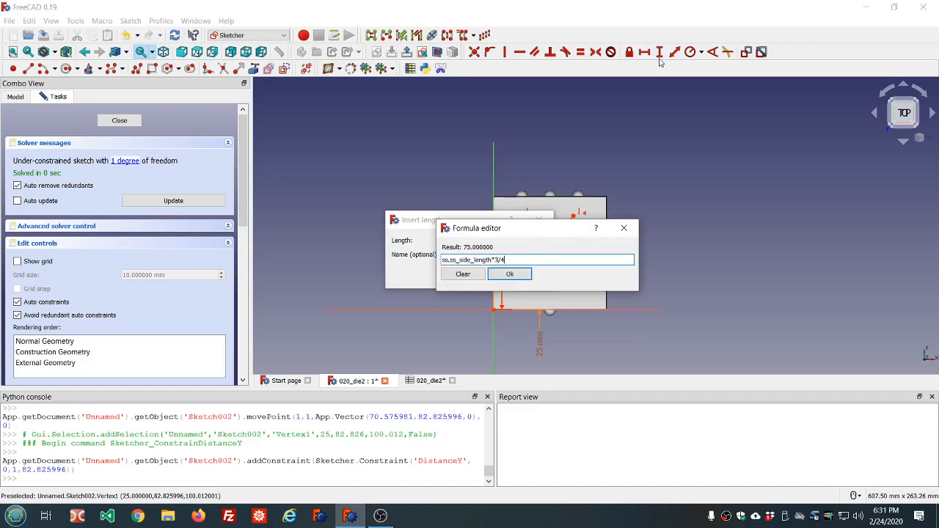
left_click(508, 274)
left_click(476, 276)
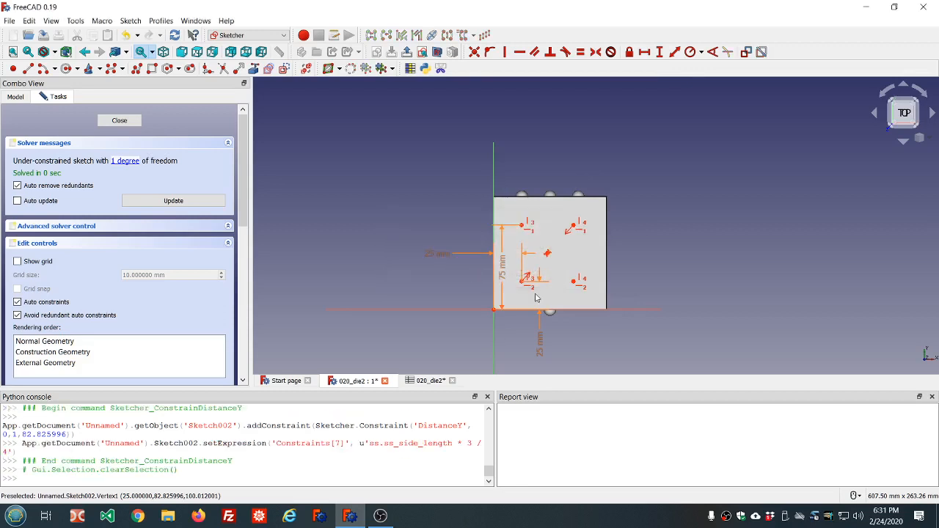
Step: Constrain the lower-right point's horizontal distance from the origin with the formula ss.ss_side_length*3/4 and close the sketch
mouse_move(577, 284)
left_mouse_down()
mouse_move(619, 286)
mouse_move(561, 286)
mouse_move(590, 287)
mouse_move(579, 286)
left_mouse_up()
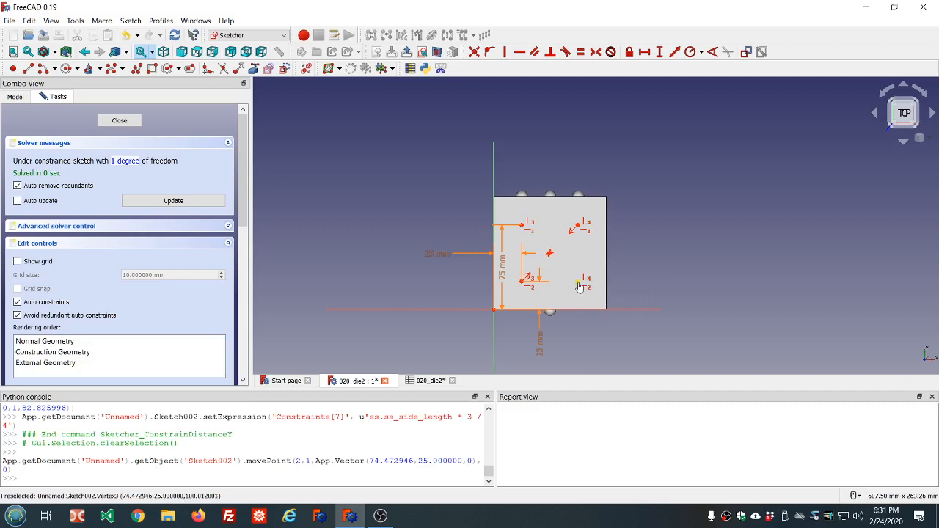
left_click(580, 287)
left_click(645, 52)
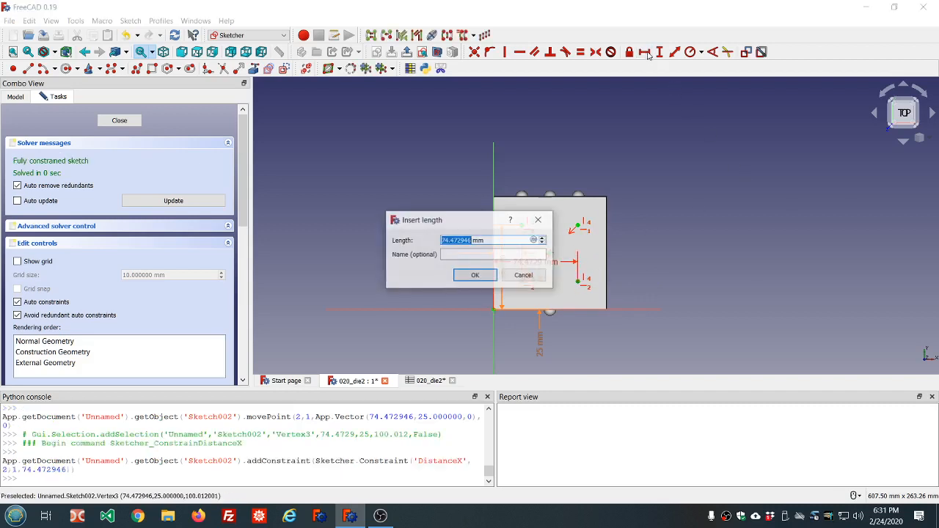
key("equal")
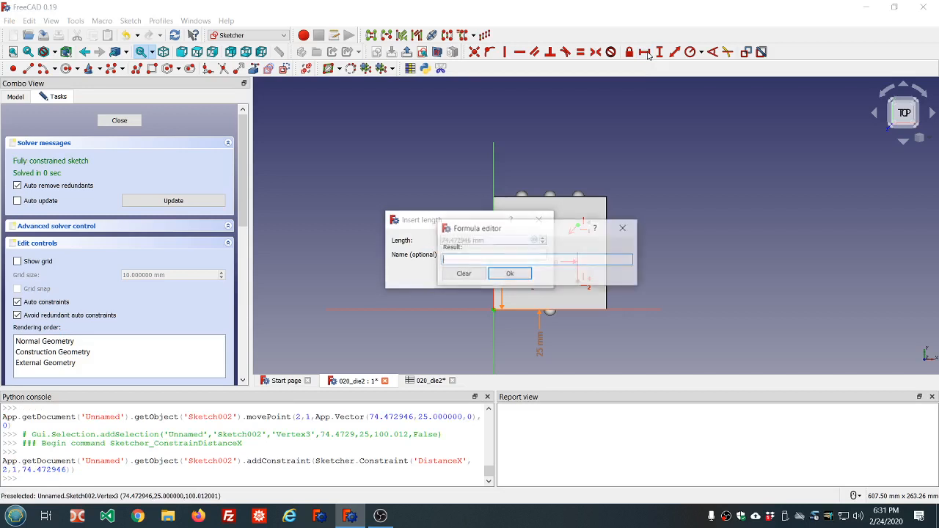
type("ss")
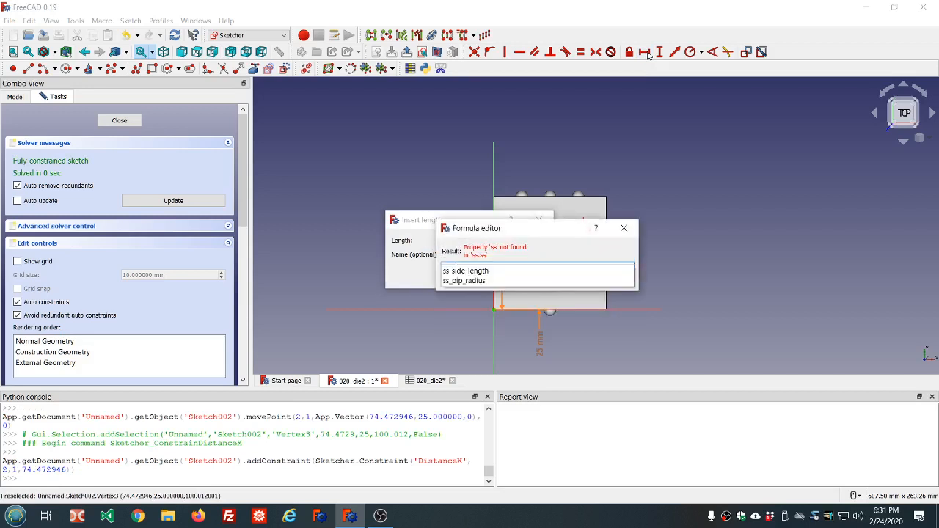
key("Down")
key("Return")
type("*3/4")
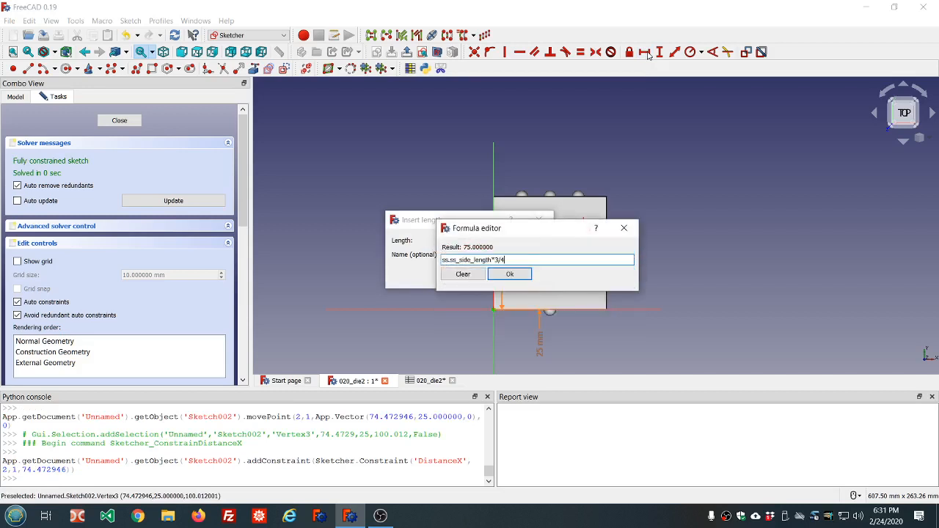
key("Return")
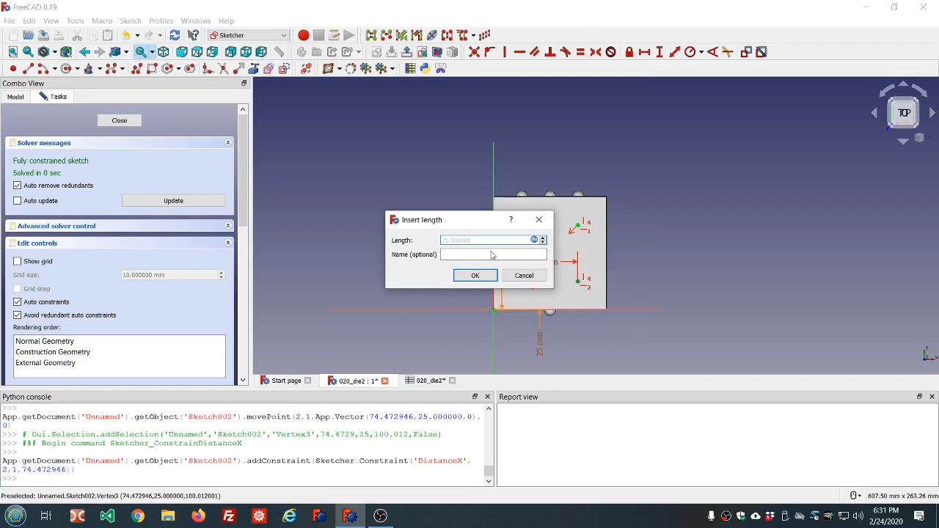
left_click(477, 276)
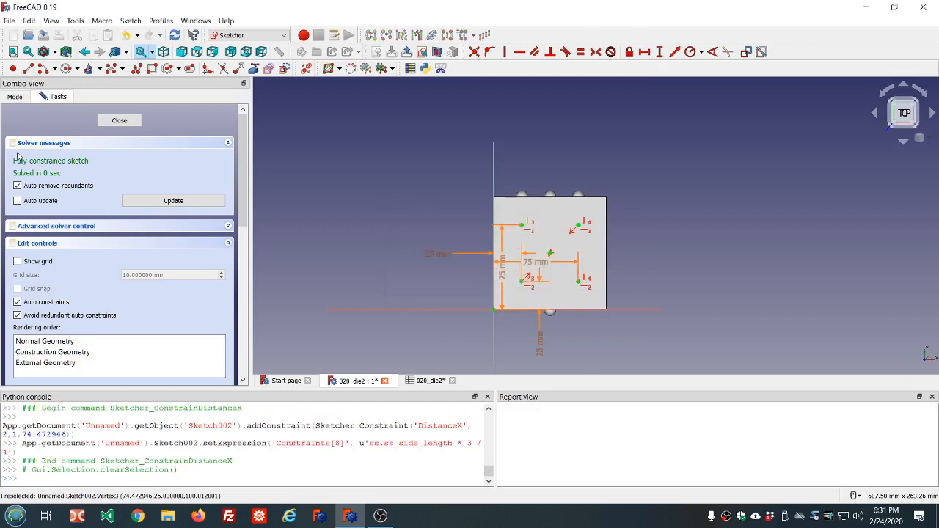
left_click(119, 121)
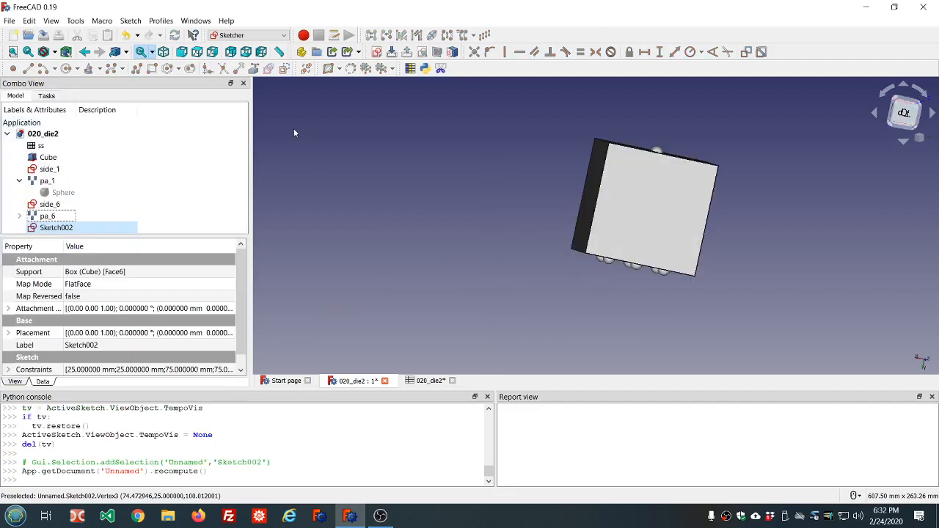
Step: Rename Sketch002 as side_5
left_click(55, 229)
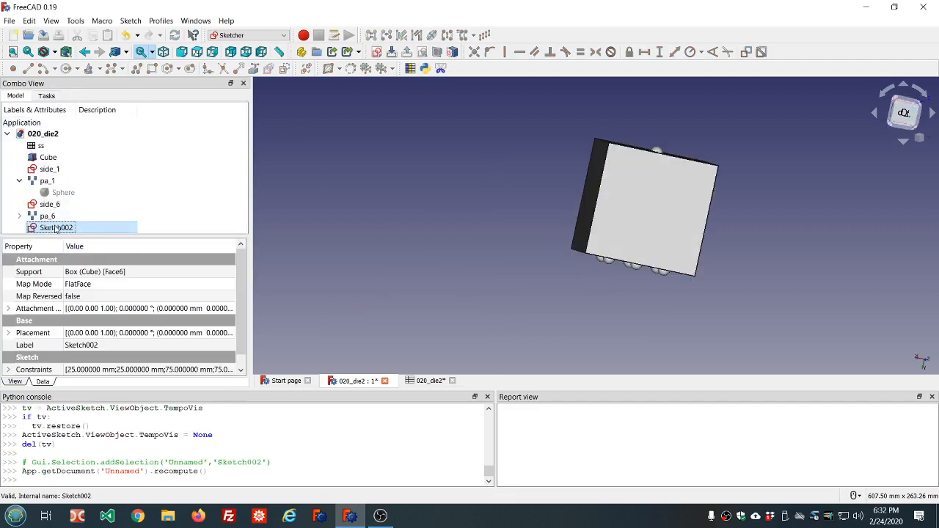
type("side_5")
left_click(125, 194)
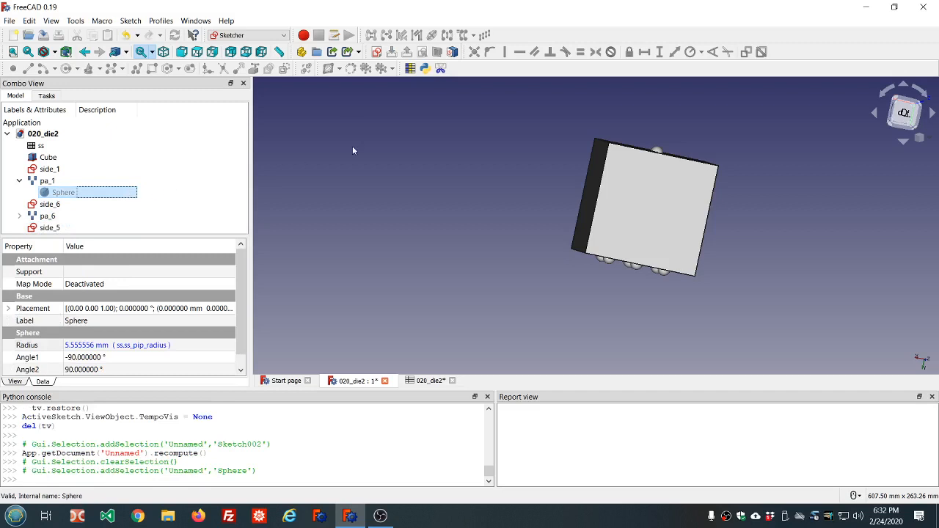
Step: In the Draft workbench, create a point array of the Sphere on the points of the side_5 sketch
left_click(249, 35)
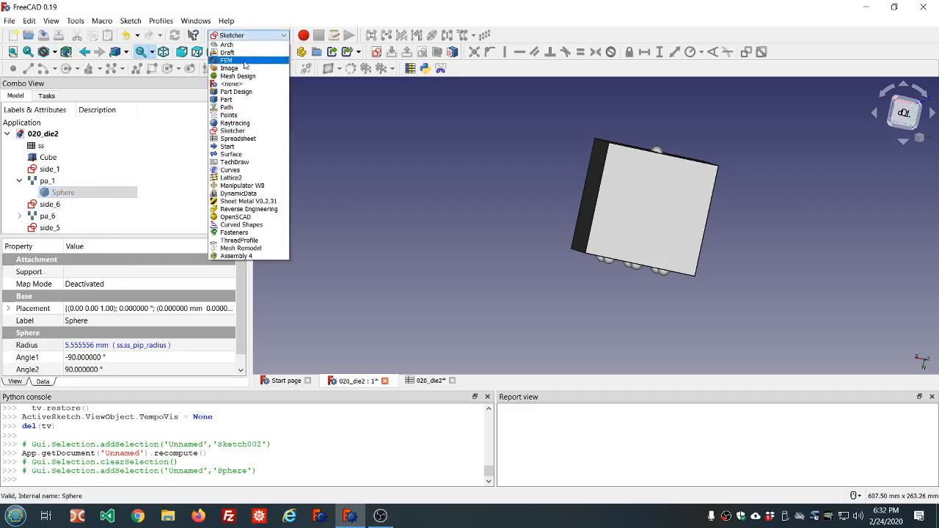
left_click(228, 52)
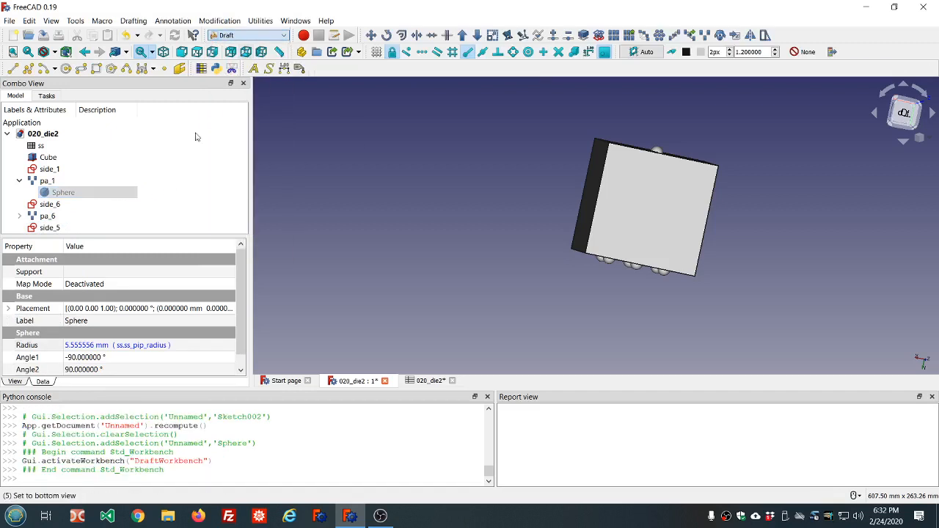
left_click(65, 195)
left_click(51, 229, "ctrl")
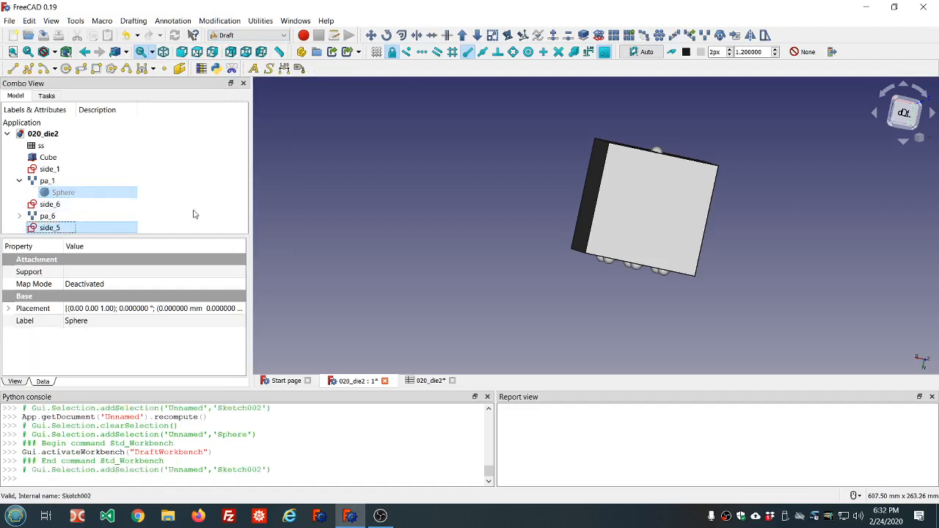
left_click(705, 36)
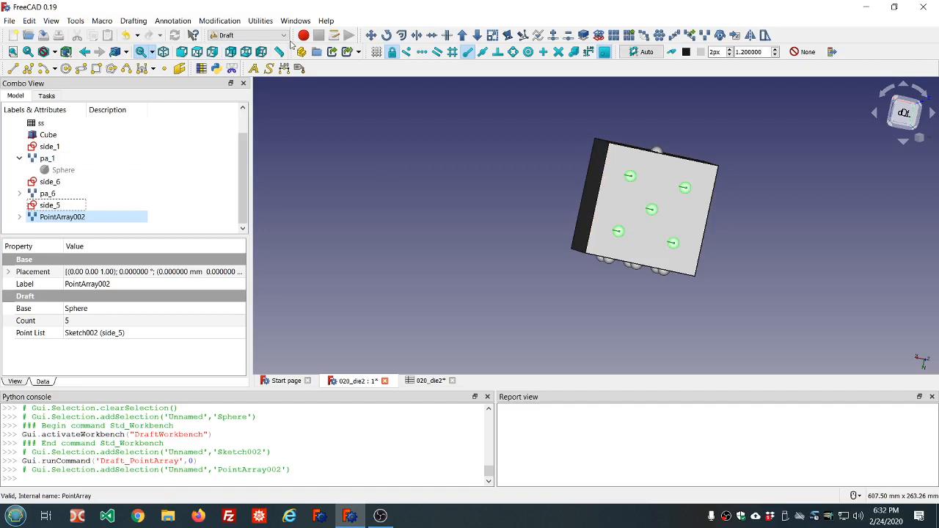
Step: In the Sketcher workbench, create a new sketch attached to the cube's bottom face with the FlatFace method
left_click(242, 35)
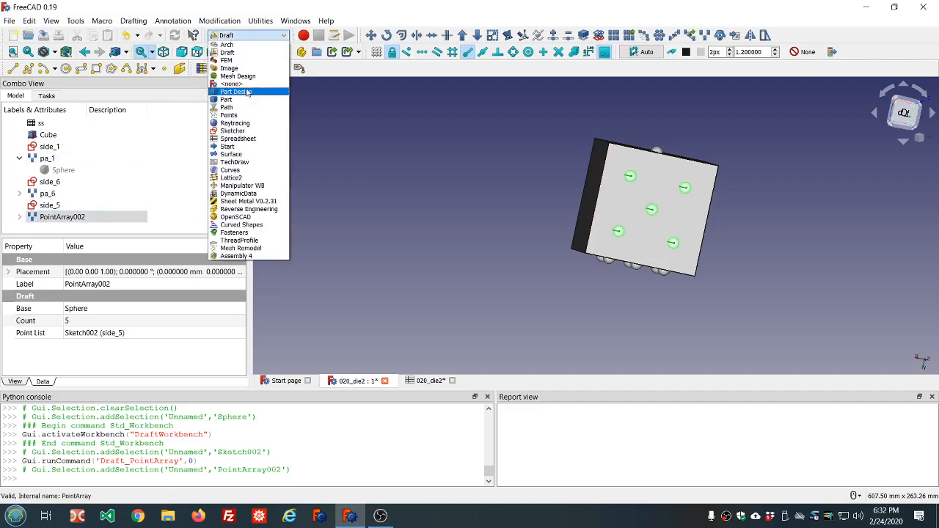
left_click(238, 131)
left_click(414, 183)
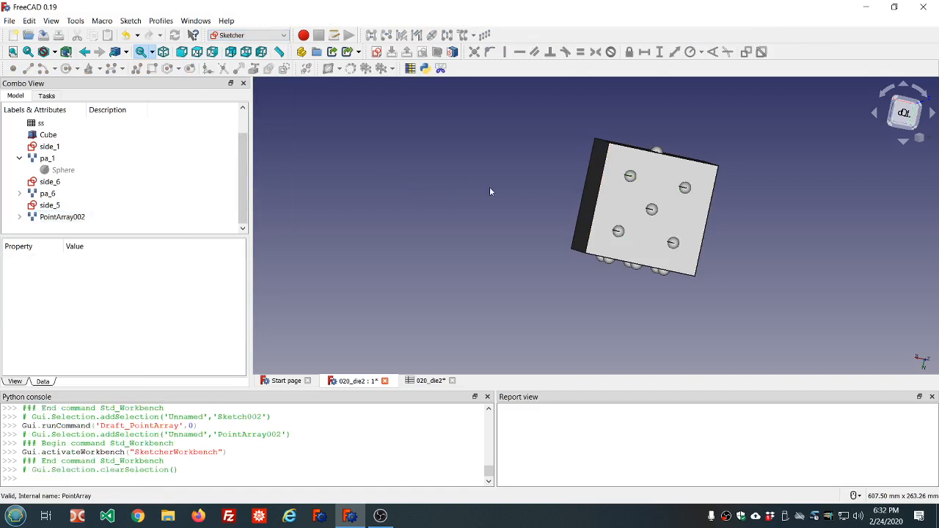
middle_click_drag(520, 203, 770, 239)
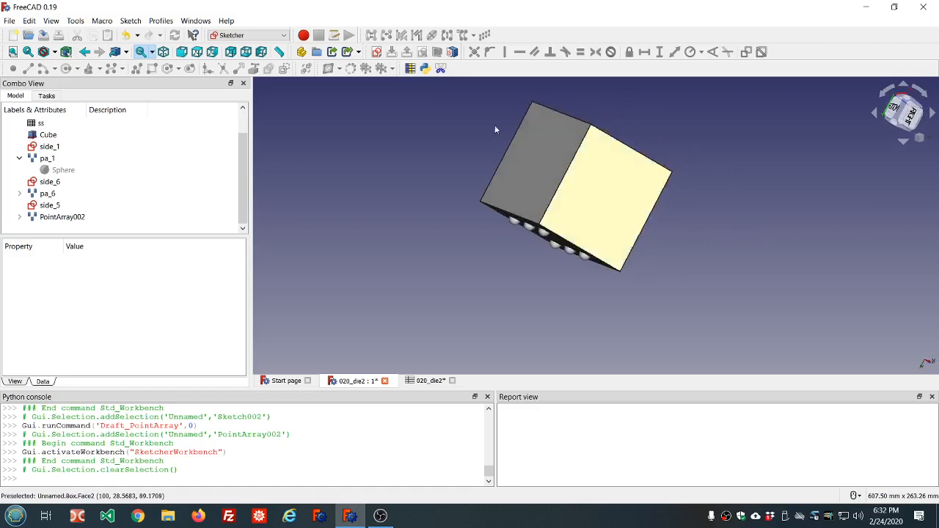
middle_click_drag(484, 138, 562, 168)
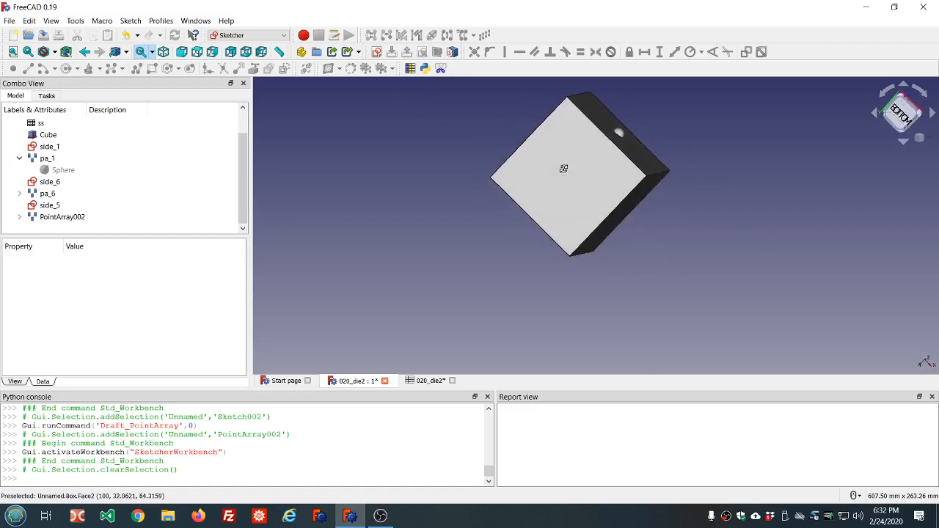
middle_click_drag(720, 251, 539, 164)
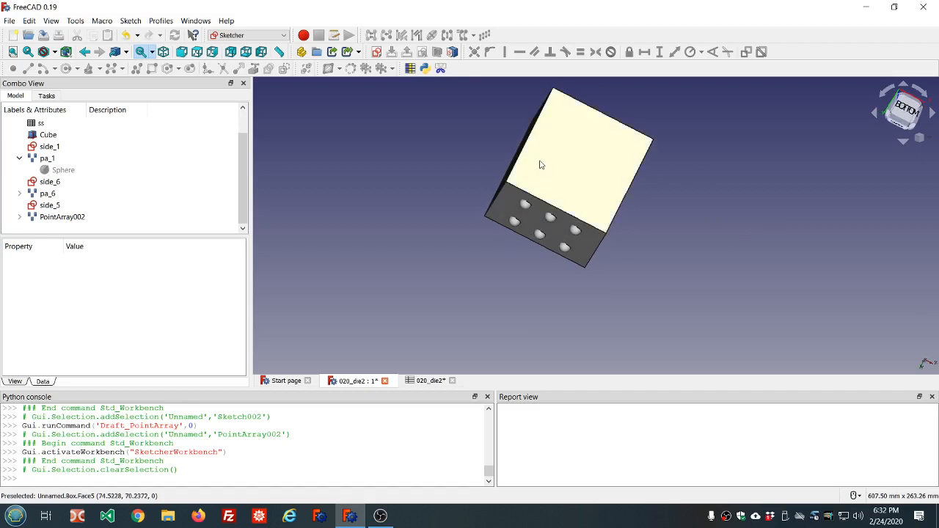
middle_click_drag(486, 133, 467, 169)
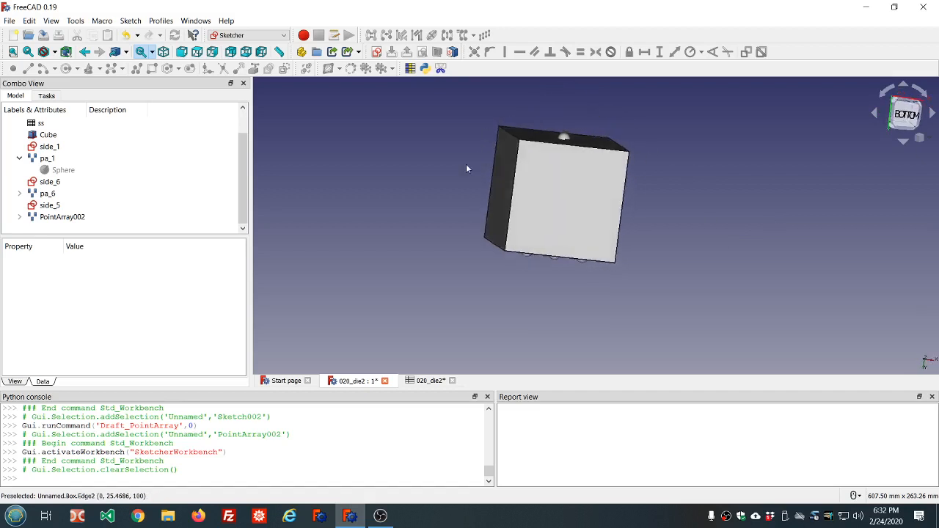
left_click(566, 196)
left_click(377, 51)
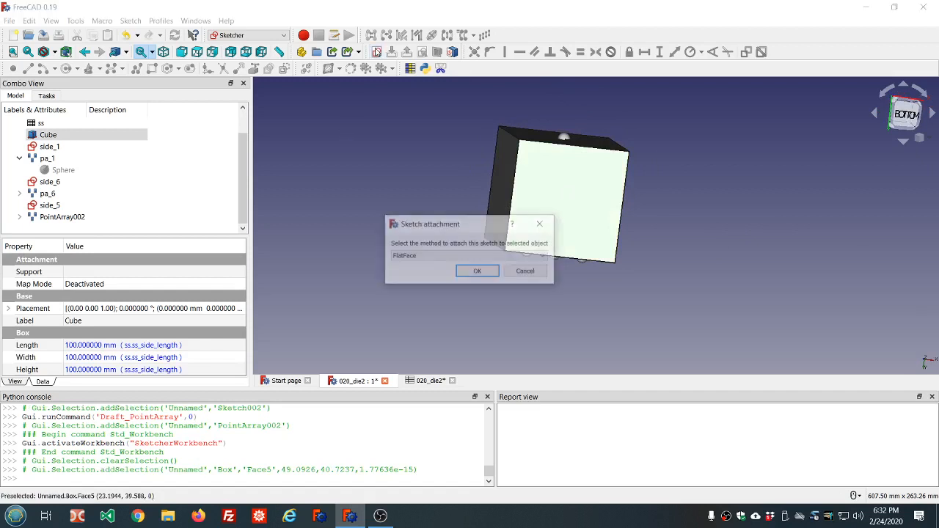
left_click(474, 273)
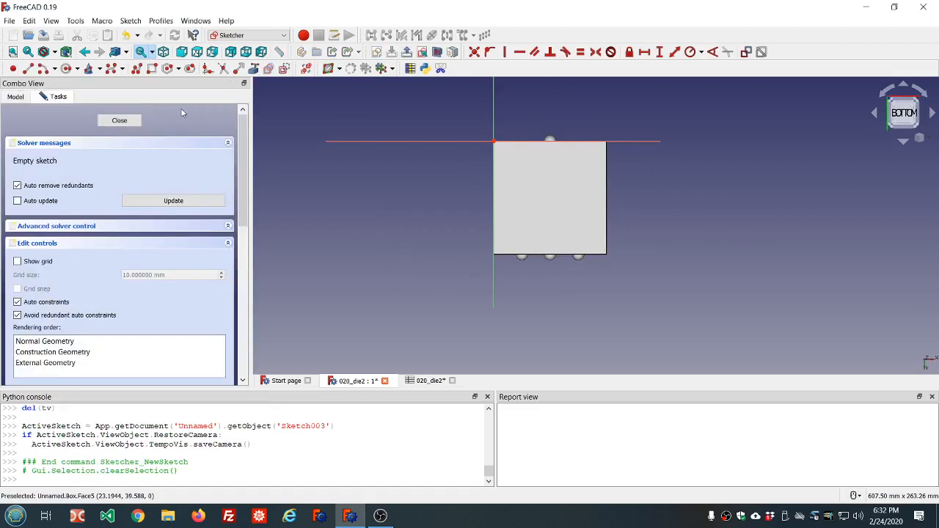
Step: Place two diagonally opposite points on the bottom face, at about (16, -73) mm and (67, -22) mm
left_click(13, 69)
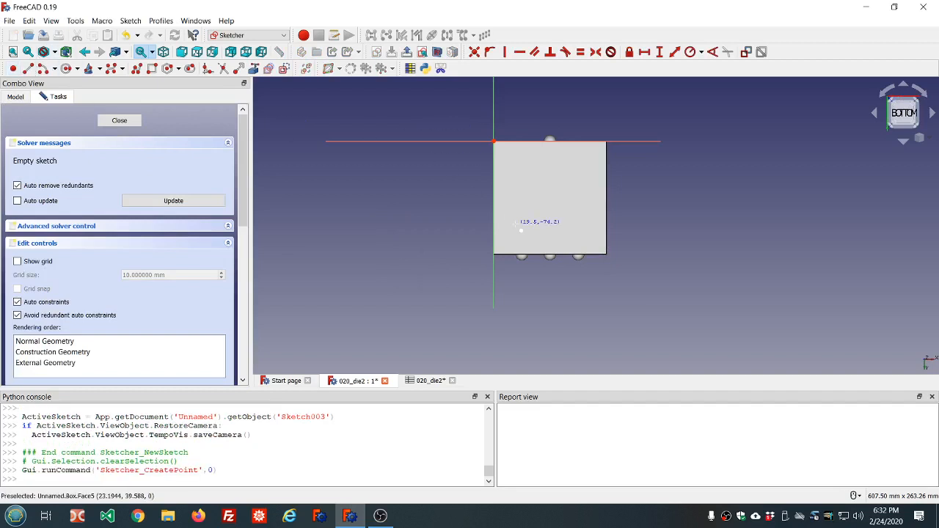
left_click(512, 224)
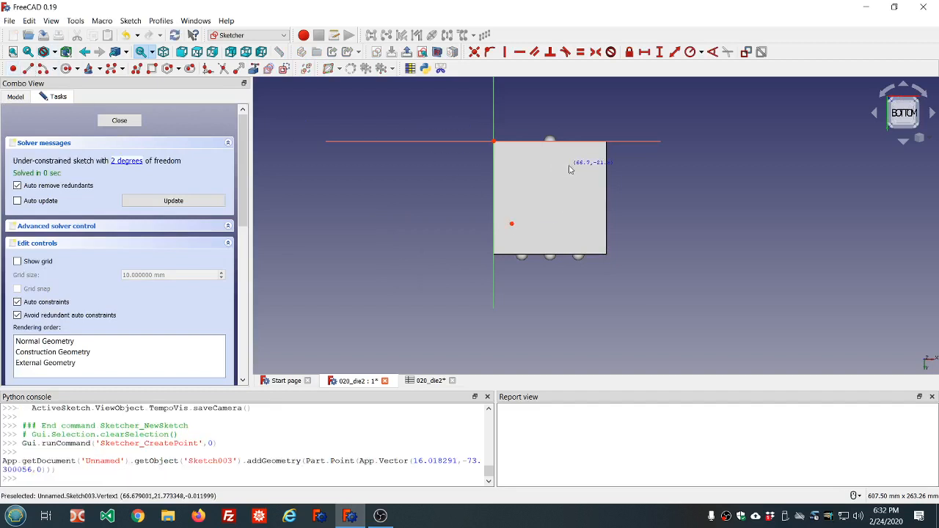
left_click(569, 166)
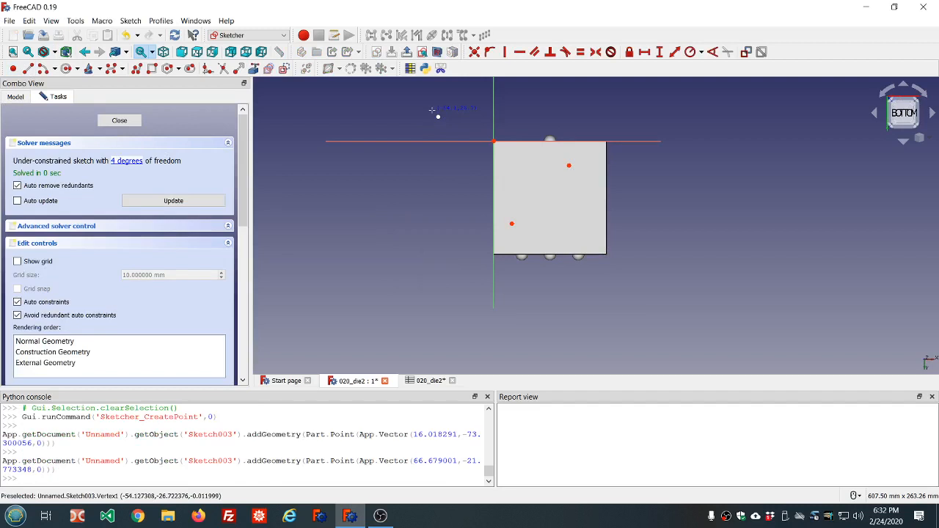
Step: Lock the lower-left point with horizontal and vertical distance constraints, and move both dimension labels clear of the point
left_click(512, 224)
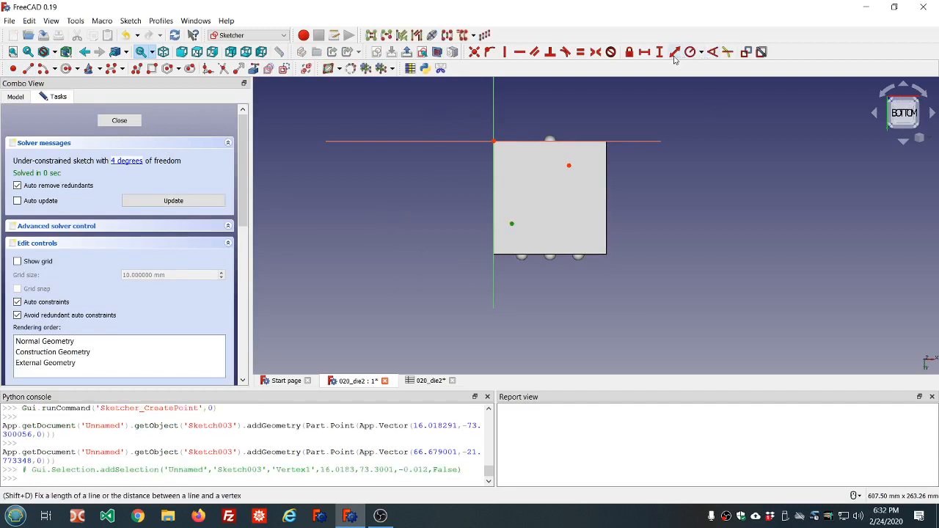
left_click(629, 52)
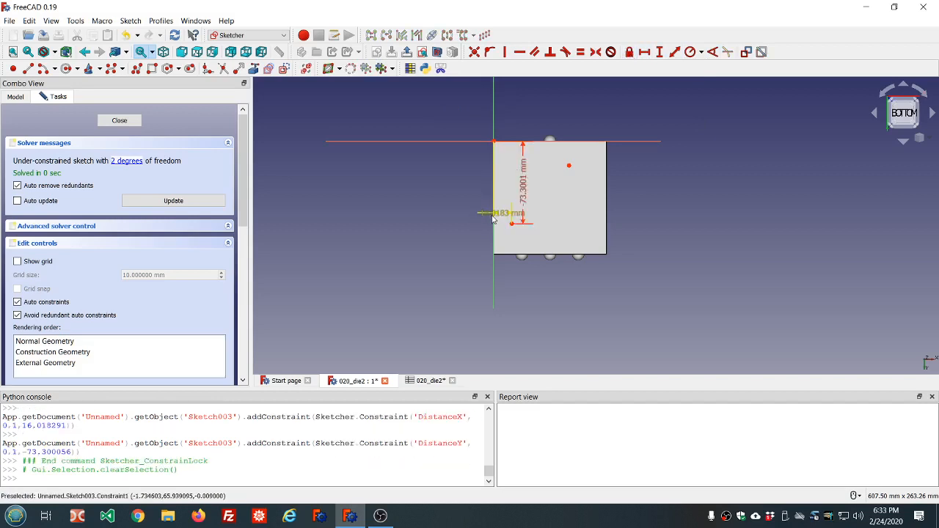
left_click_drag(494, 218, 421, 232)
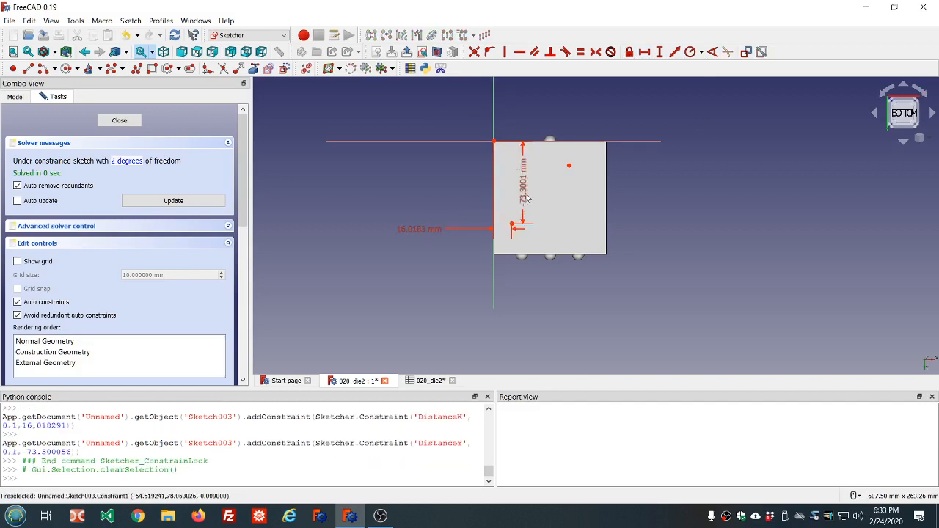
left_click_drag(523, 199, 538, 193)
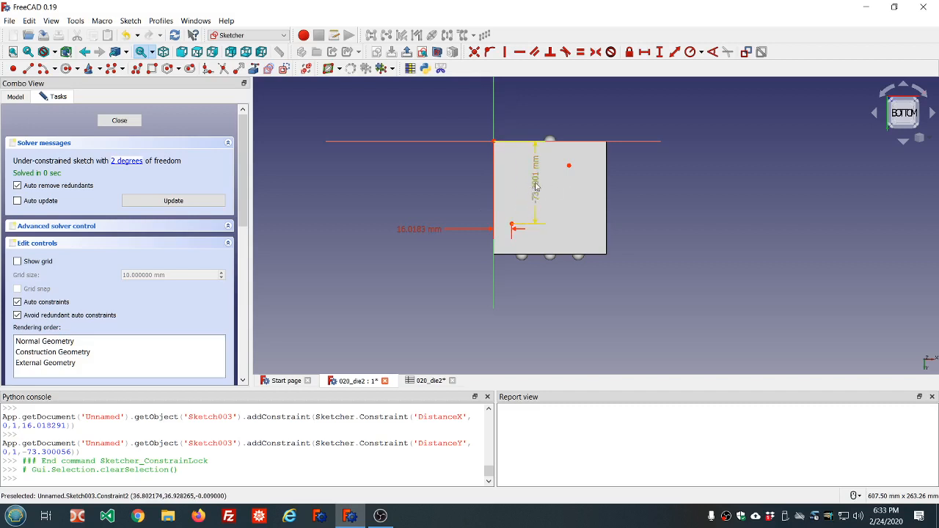
Step: Set the lower-left point's vertical distance to the formula -ss.ss_side_length*3/4
double_click(536, 187)
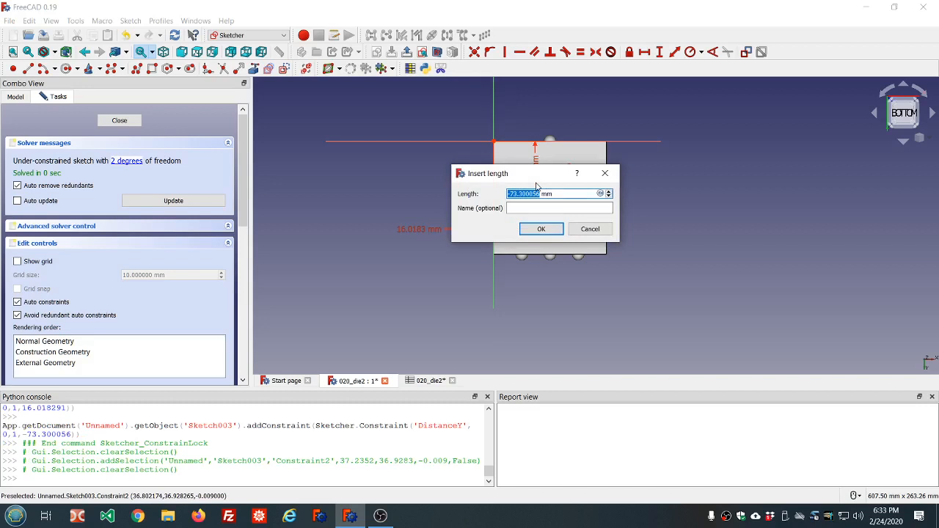
key("equal")
type("ss.")
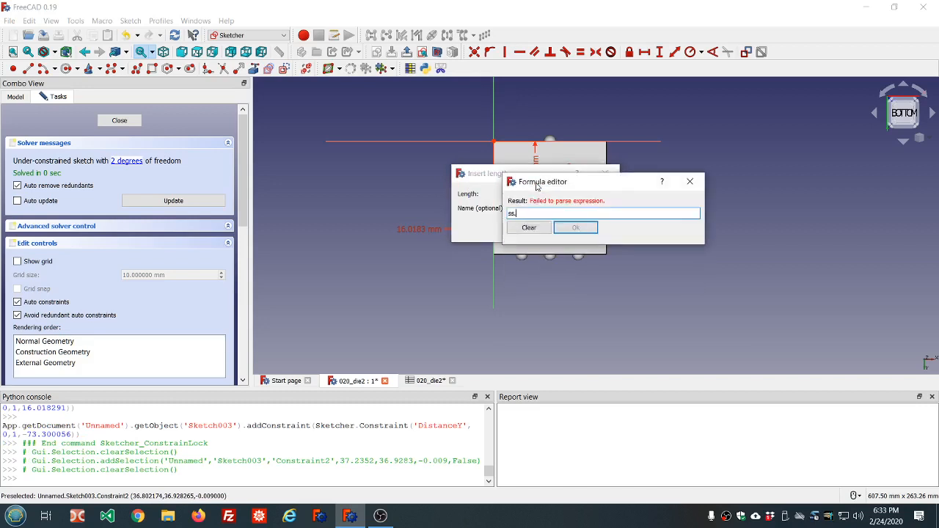
key("Down")
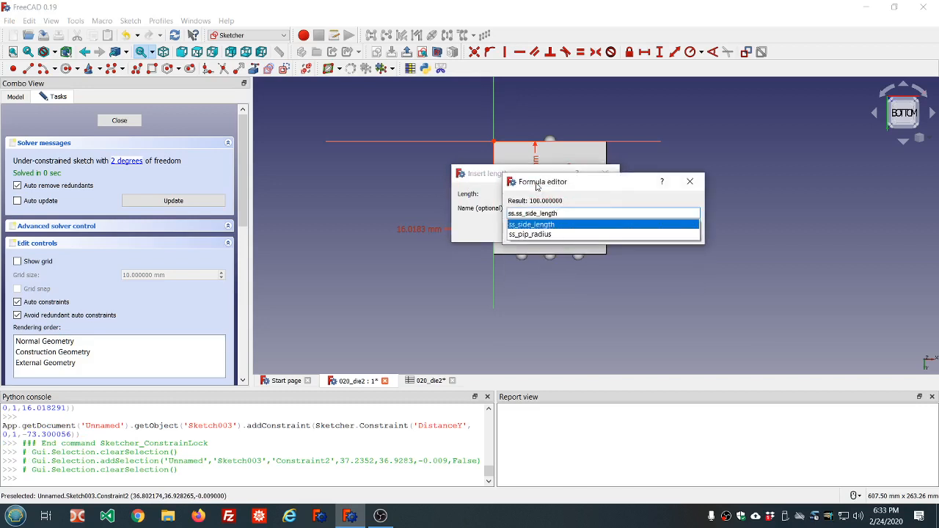
type("*3/4")
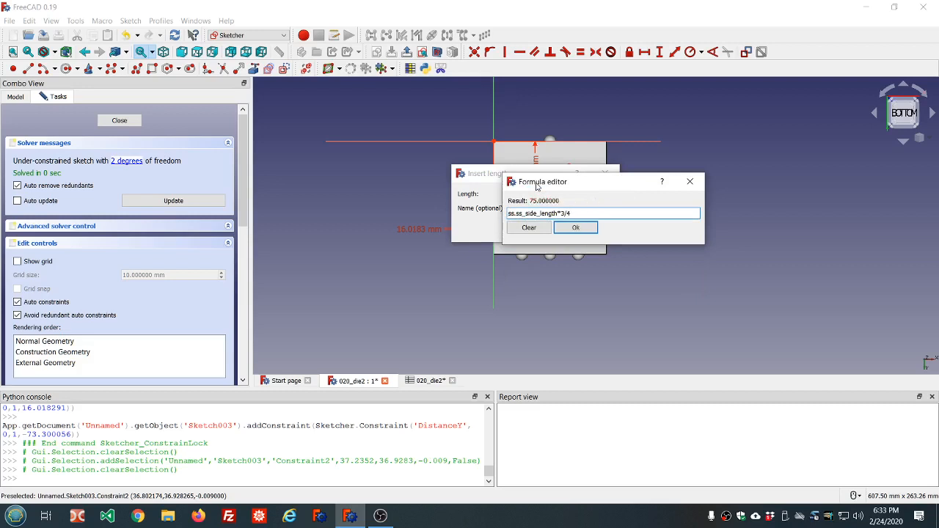
key("Home")
type("-")
left_click(575, 228)
left_click(550, 231)
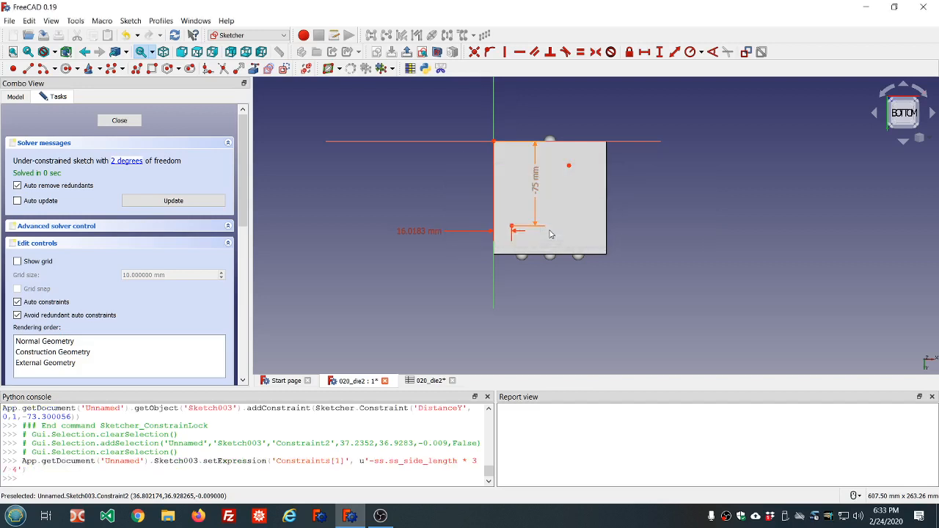
Step: Set the lower-left point's horizontal distance to the formula ss.ss_side_length/4
double_click(419, 233)
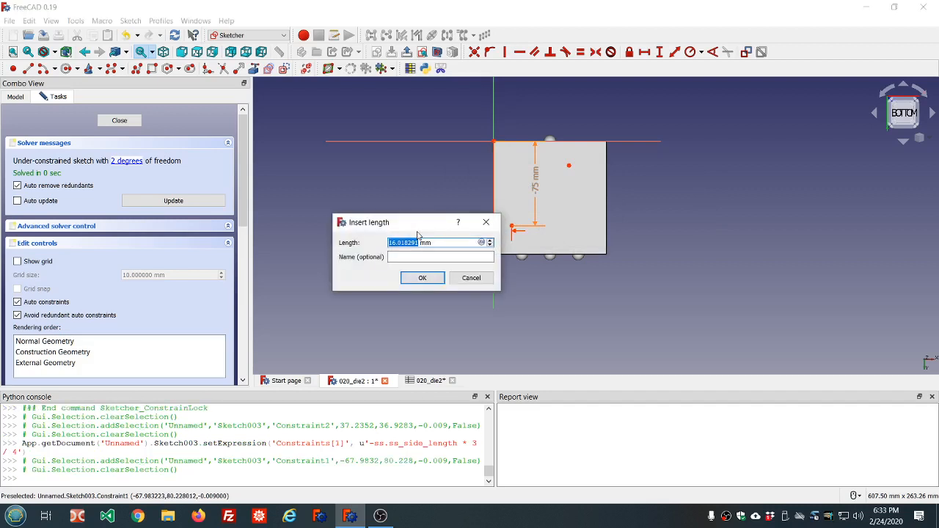
key("equal")
type("ss.ss")
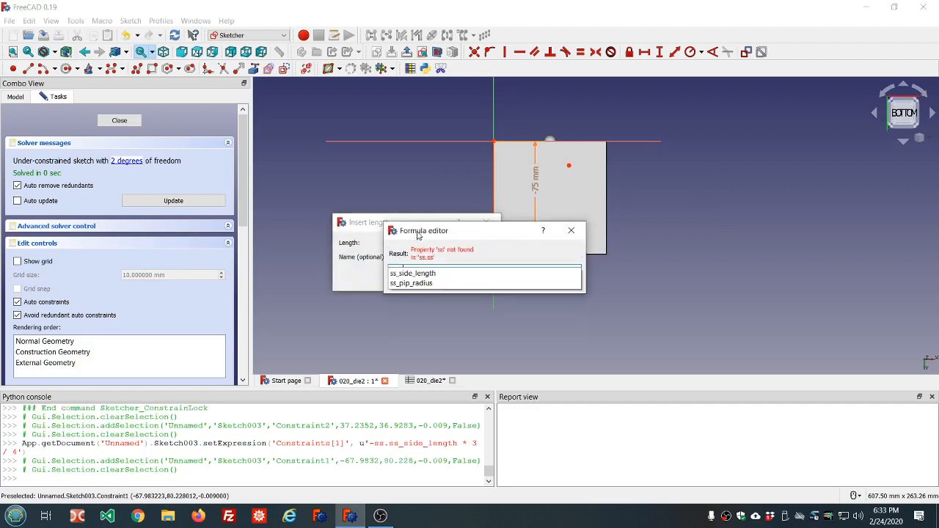
left_click(407, 283)
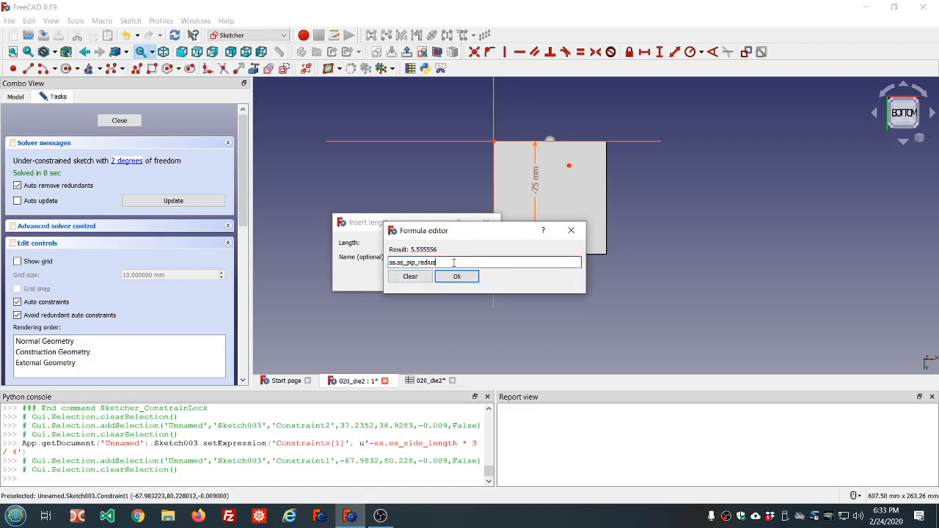
key("BackSpace")
key("BackSpace")
key("BackSpace")
key("BackSpace")
key("BackSpace")
key("BackSpace")
key("BackSpace")
key("BackSpace")
key("BackSpace")
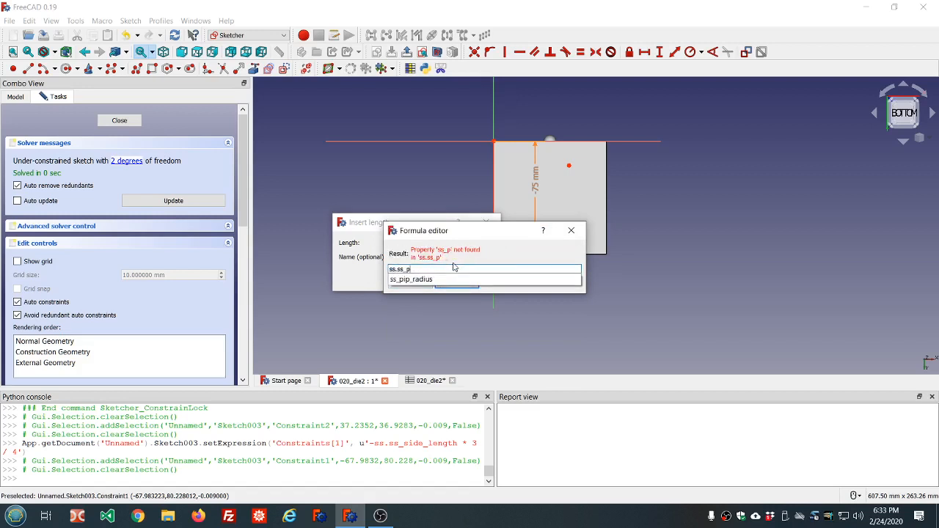
key("BackSpace")
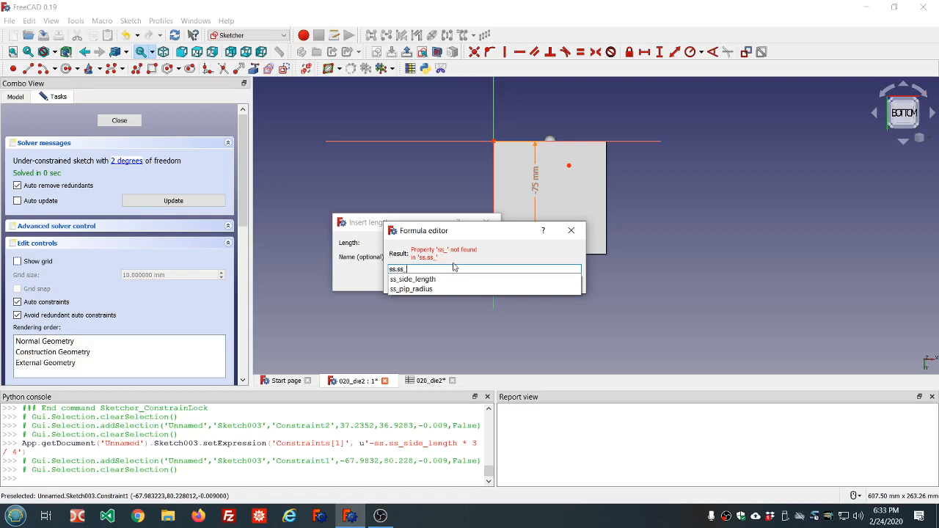
left_click(400, 281)
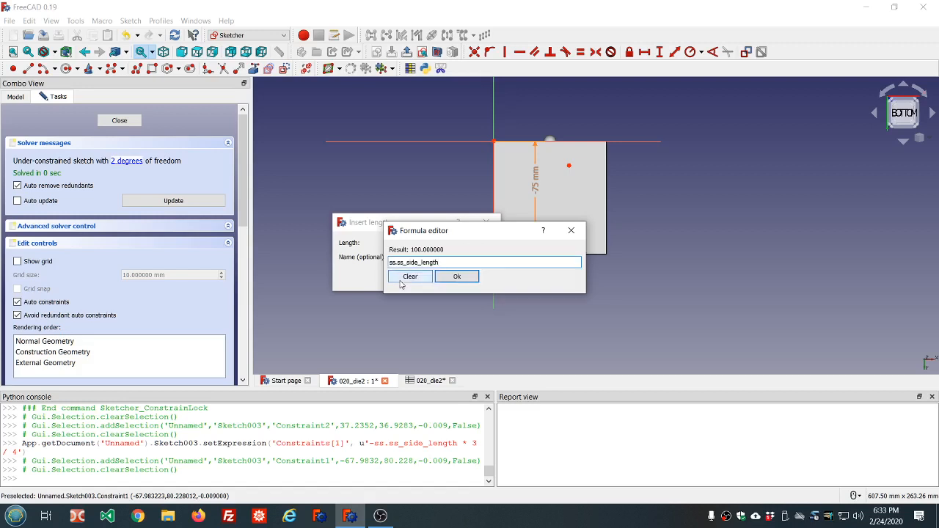
type("/2")
left_click(456, 276)
left_click(432, 279)
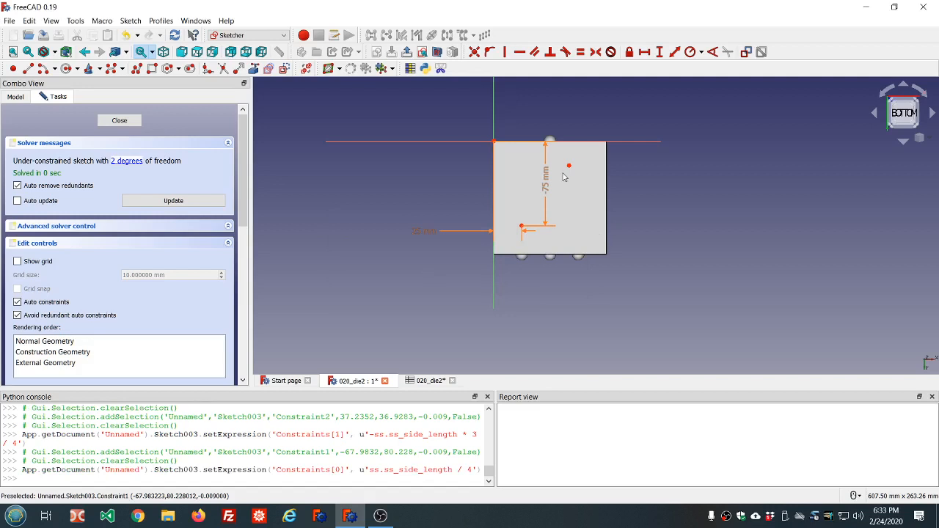
Step: Move the upper-right point to about (72, -22) mm and lock it with horizontal and vertical distance constraints
mouse_move(569, 167)
left_mouse_down()
mouse_move(573, 189)
mouse_move(577, 170)
left_mouse_up()
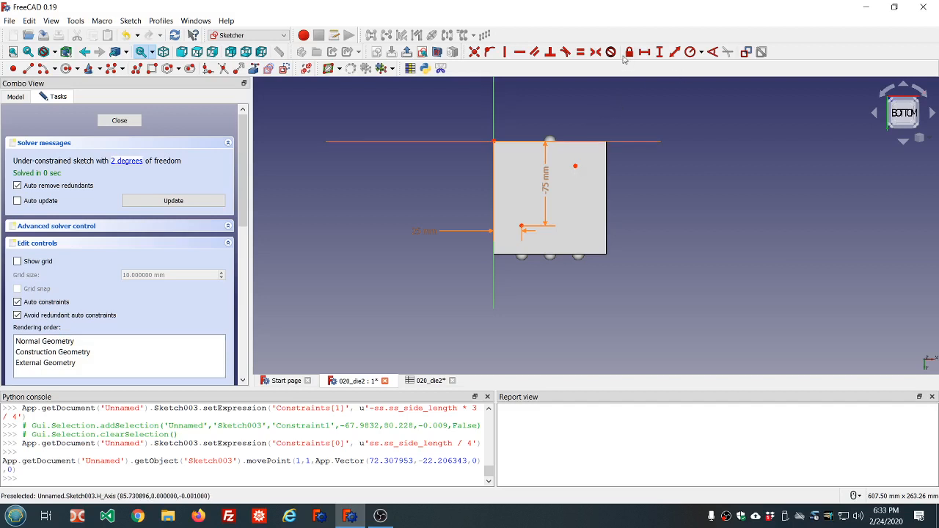
left_click(575, 167)
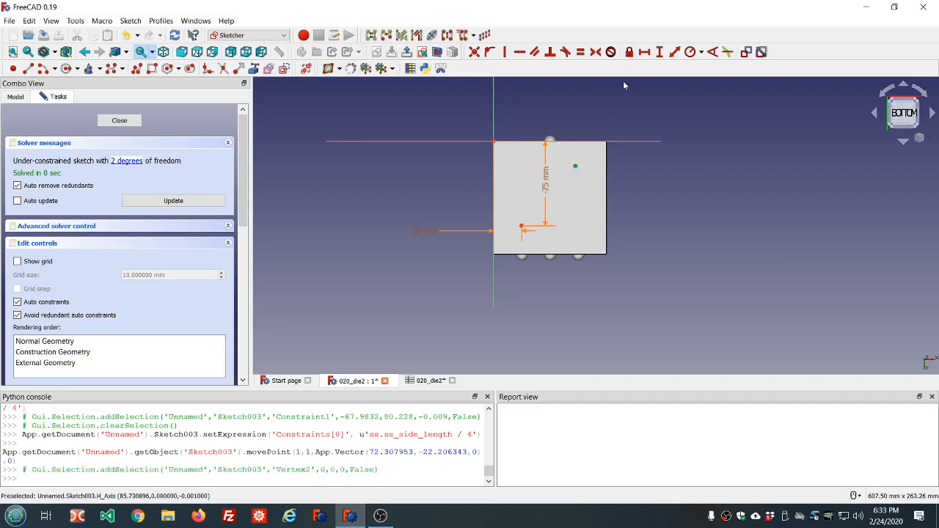
left_click(629, 51)
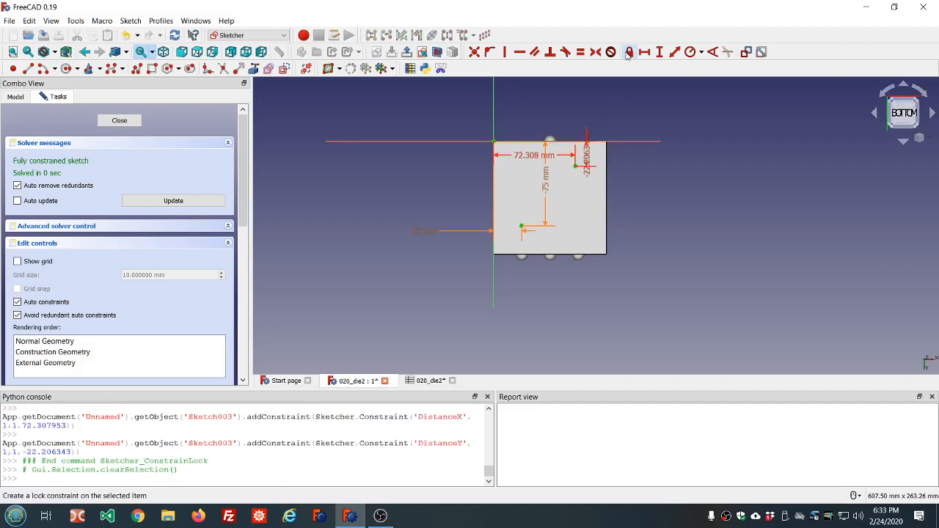
Step: Set the upper-right point's horizontal distance to the formula ss.ss_side_length*3/4
double_click(531, 157)
key("equal")
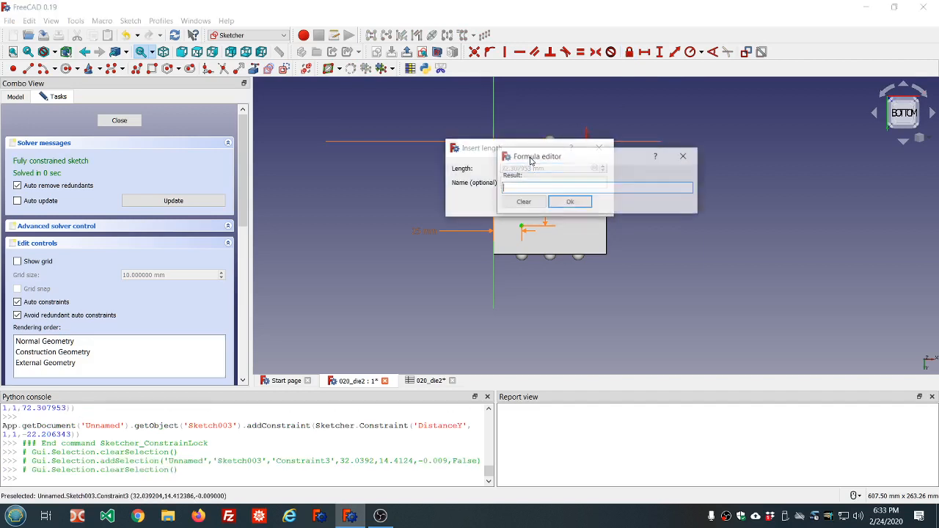
type("ss")
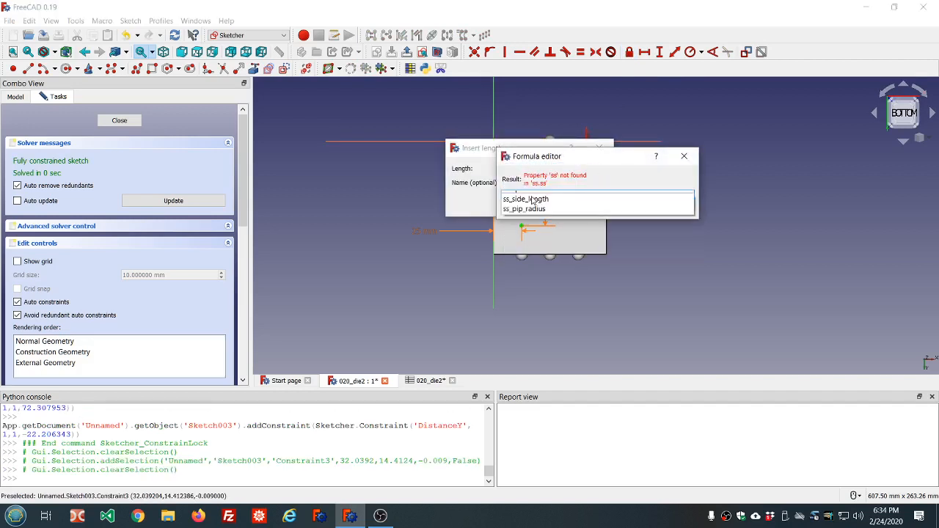
left_click(530, 199)
type("*3/4")
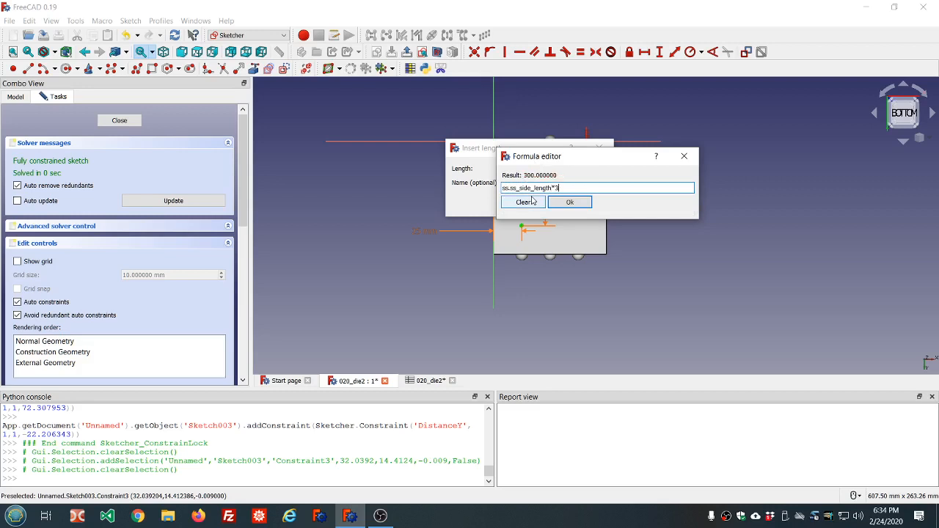
left_click(568, 203)
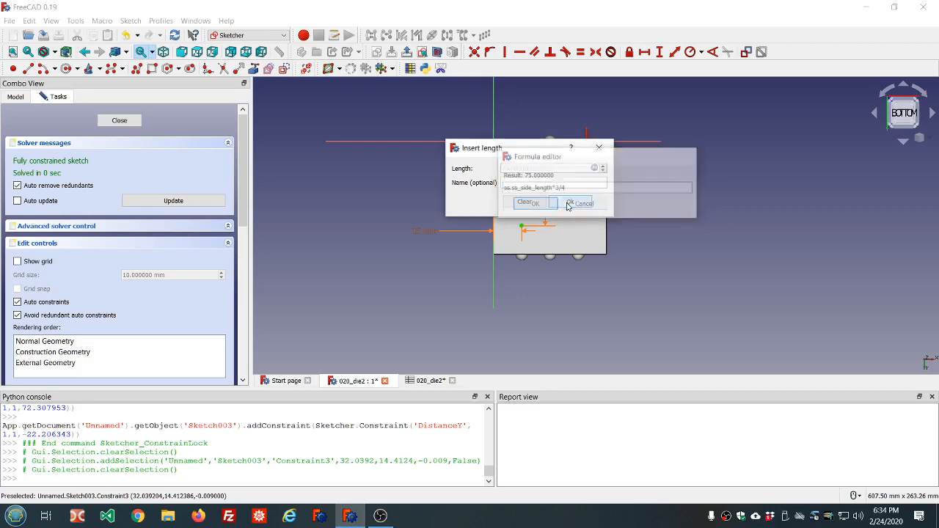
left_click(536, 204)
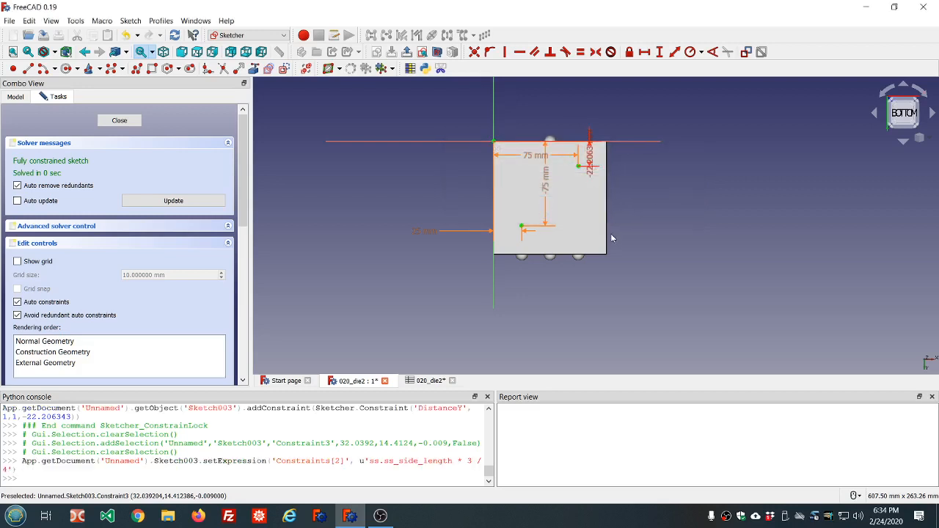
Step: Move the upper-right point's vertical dimension label clear, set that distance to -ss.ss_side_length/4, and close the sketch
mouse_move(588, 167)
left_mouse_down()
mouse_move(587, 192)
mouse_move(633, 188)
mouse_move(595, 191)
left_mouse_up()
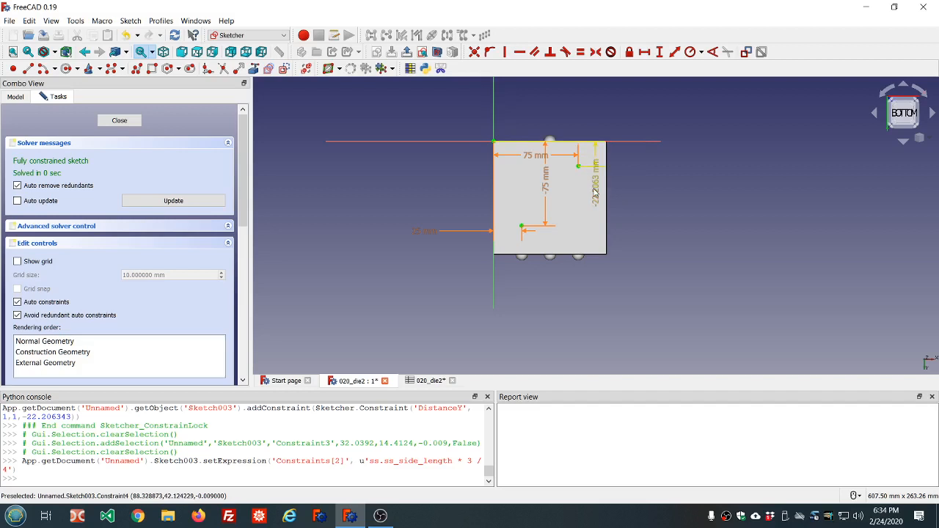
double_click(595, 193)
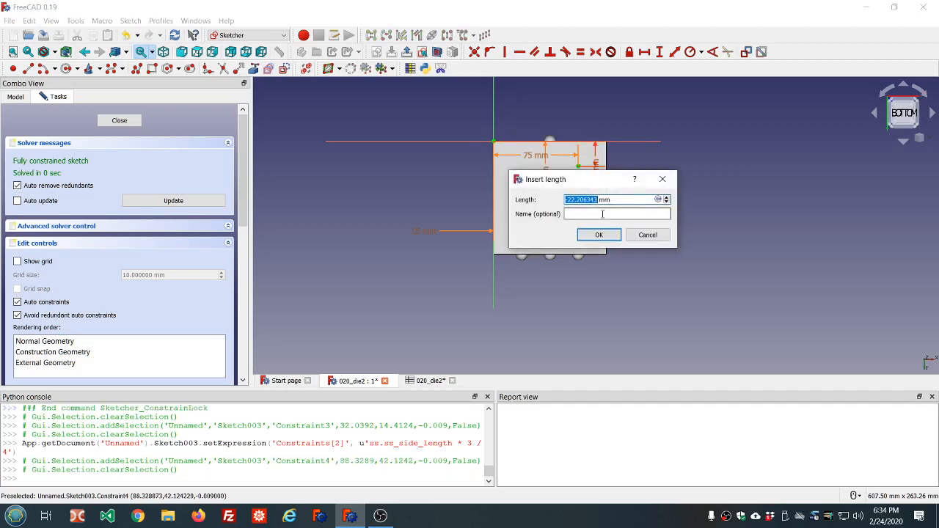
key("equal")
type("2")
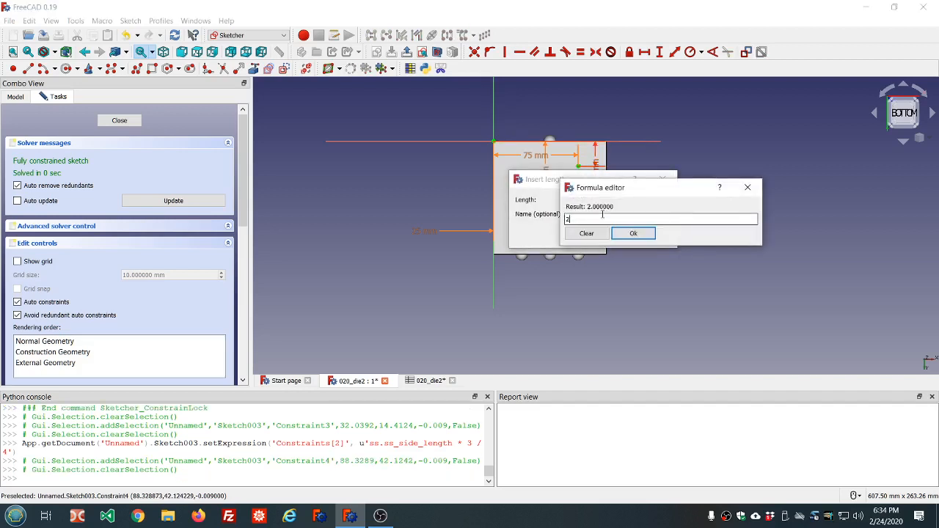
key("BackSpace")
type("-s")
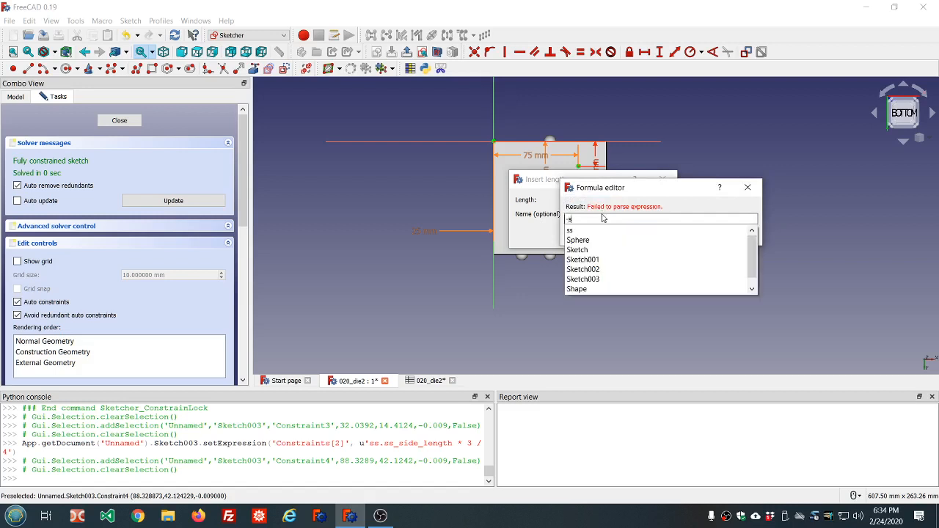
type("s.s")
key("Down")
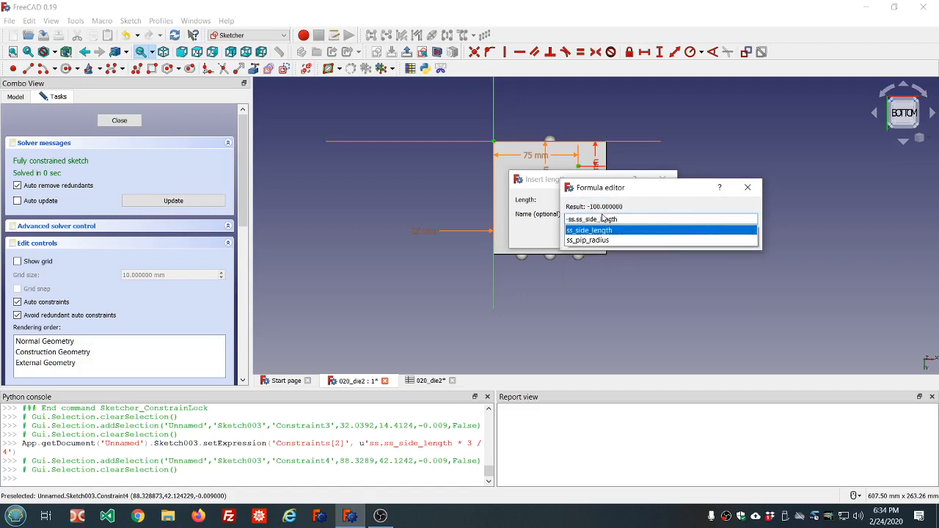
type("/4")
key("Return")
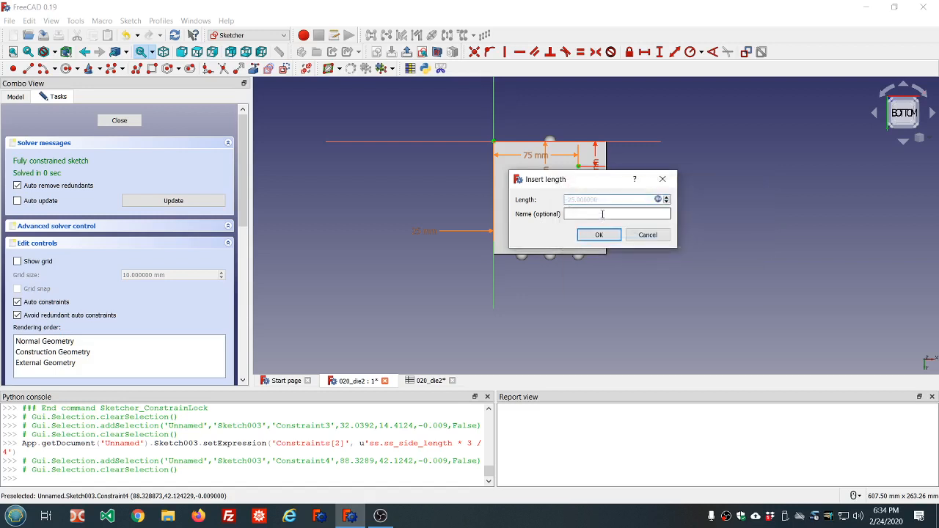
left_click(599, 235)
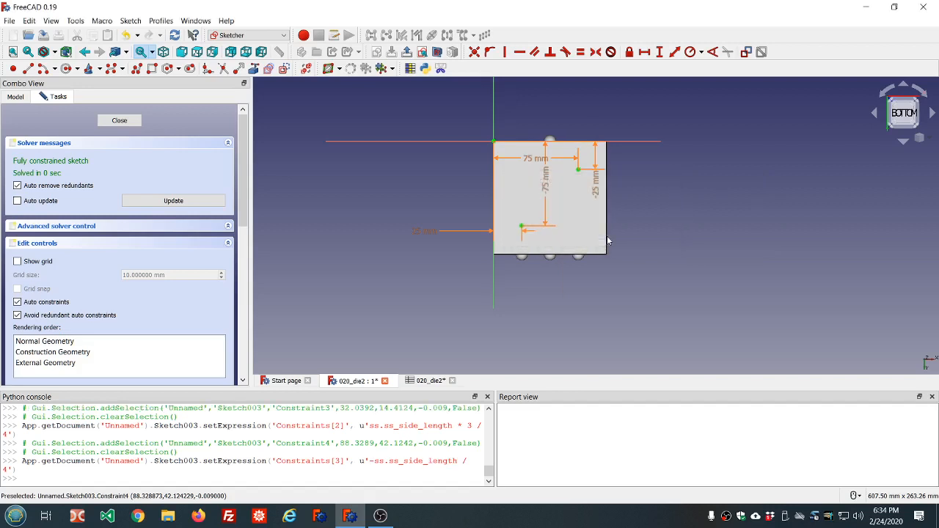
left_click(120, 121)
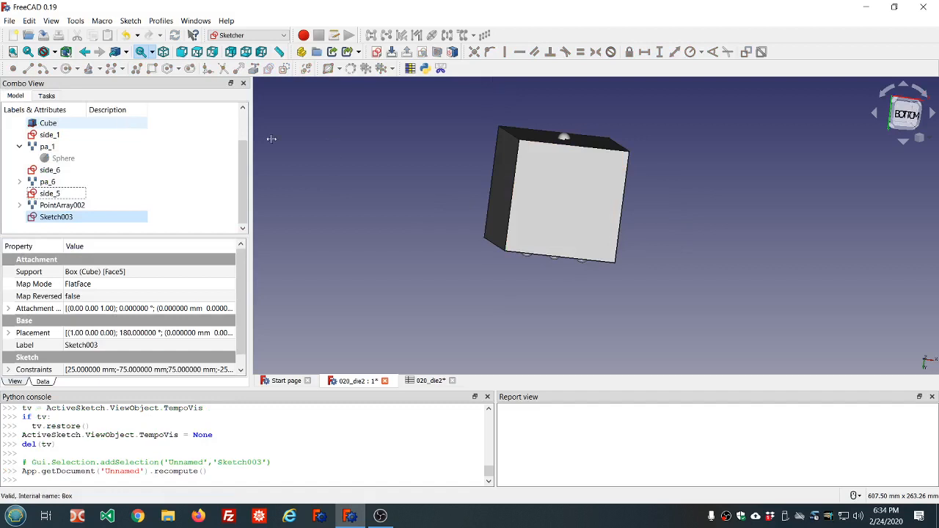
Step: Switch to the Draft workbench and rename the bottom-face sketch Sketch003 as side_2
left_click(248, 35)
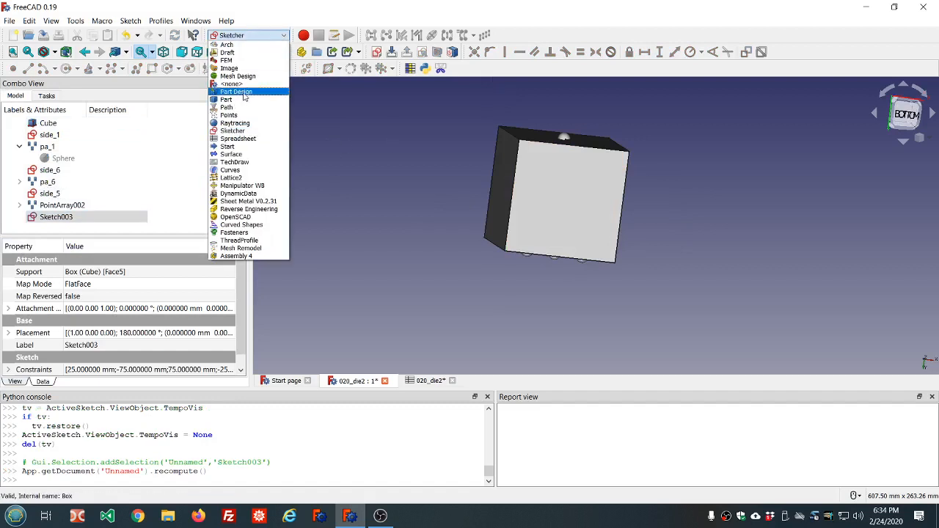
left_click(245, 53)
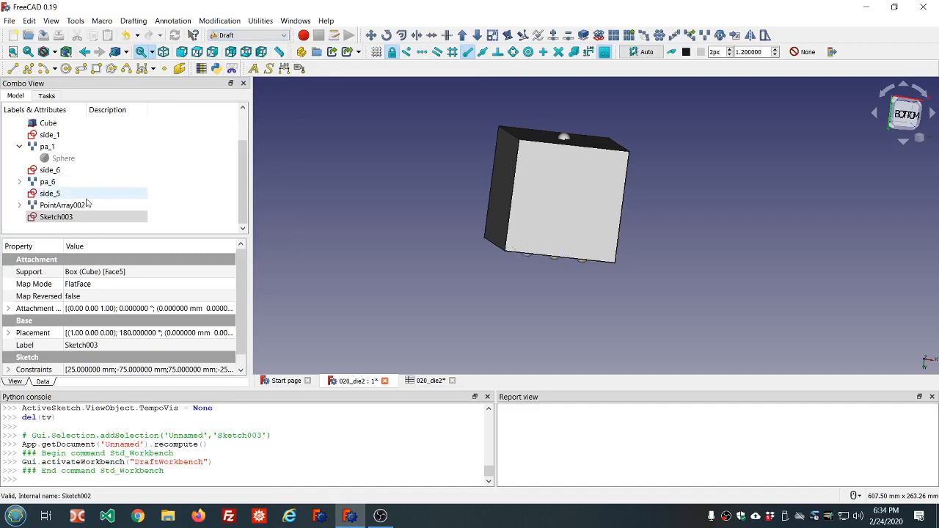
left_click(58, 159)
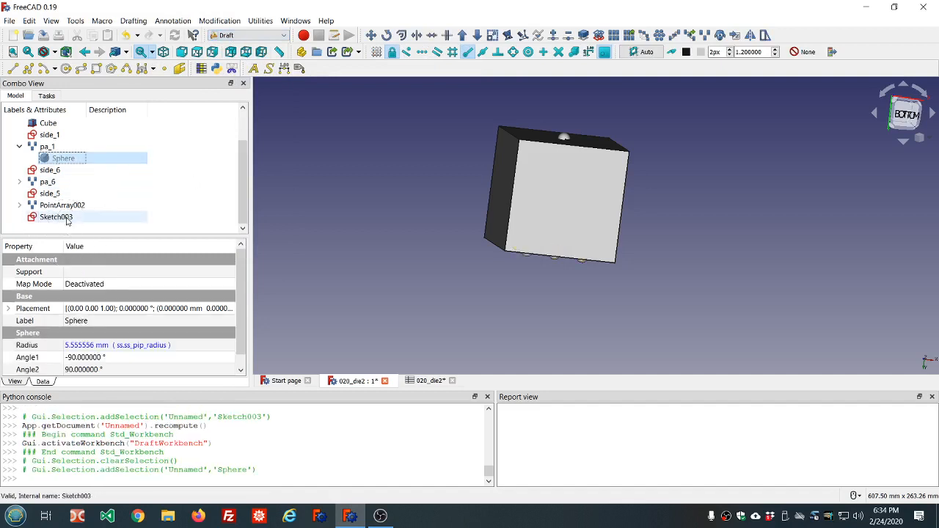
left_click(67, 218)
left_click(67, 218)
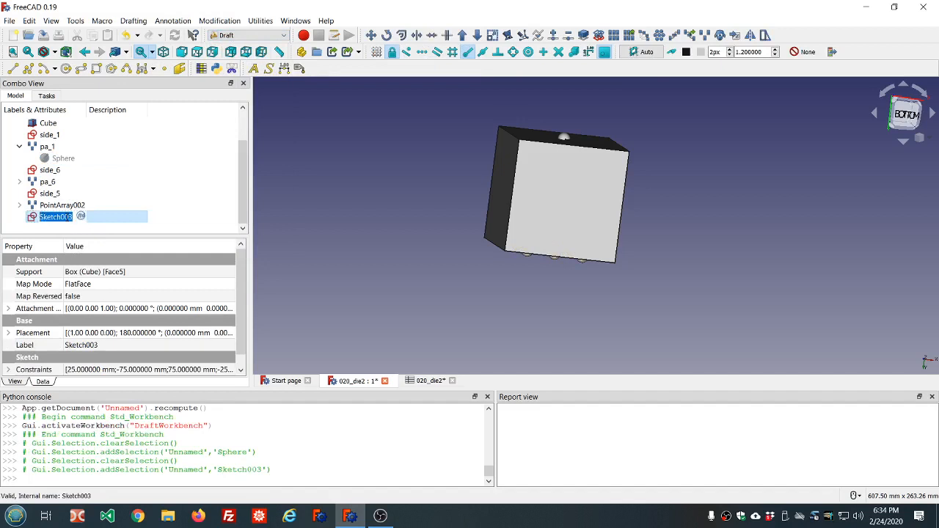
type("side_2")
left_click(101, 184)
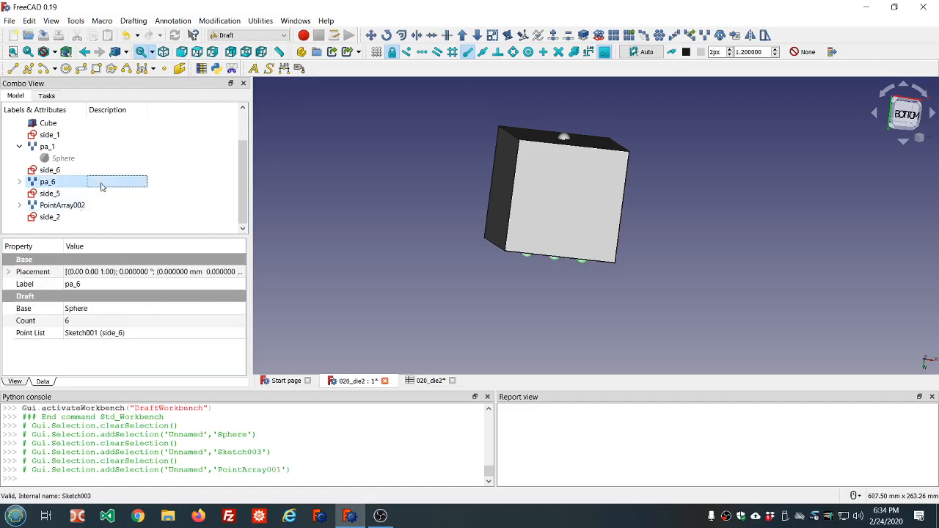
Step: Create a Draft point array of the Sphere on the points of the side_2 sketch
middle_click_drag(416, 229, 678, 195)
scroll(499, 216, "up", 3)
scroll(749, 207, "down", 3)
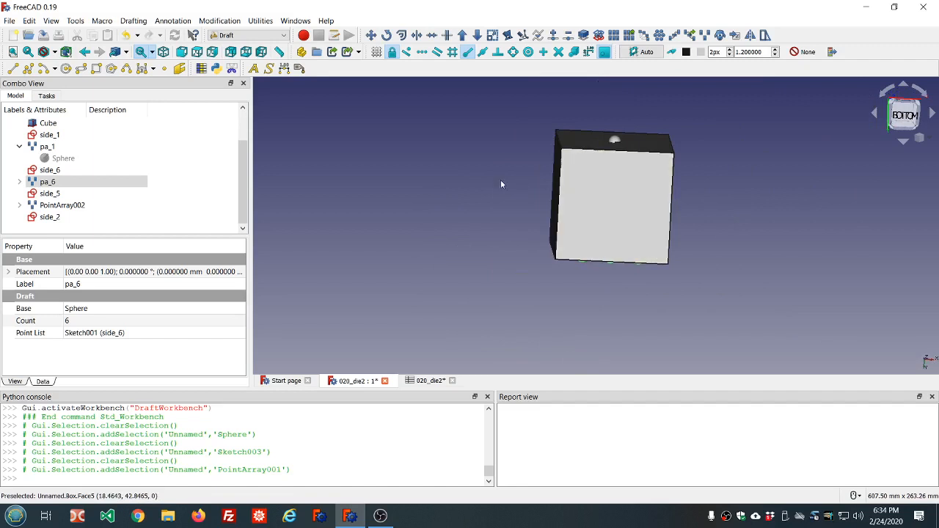
left_click(63, 152)
left_click(64, 158)
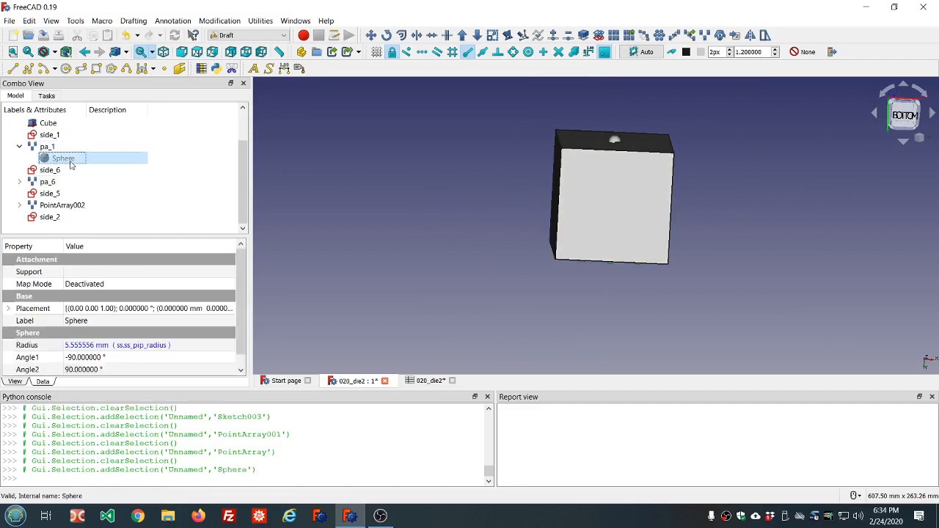
left_click(52, 218, "ctrl")
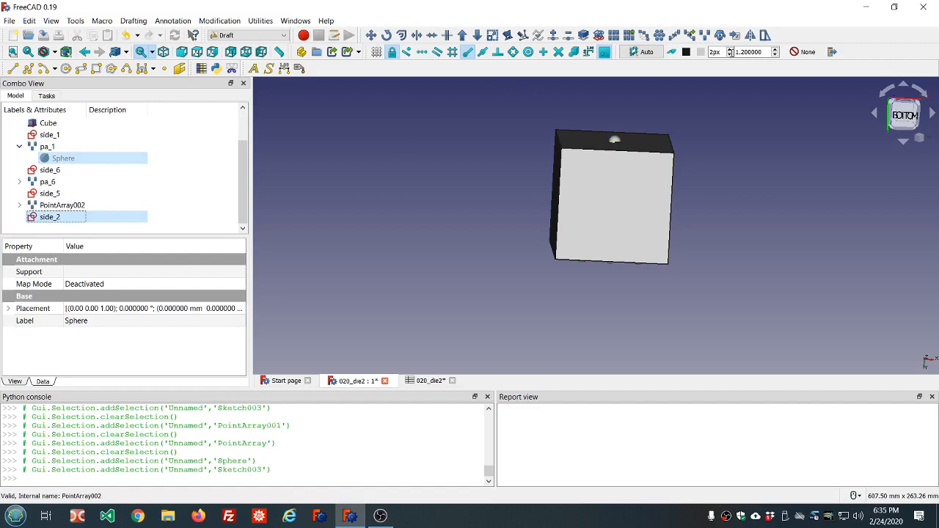
left_click(705, 35)
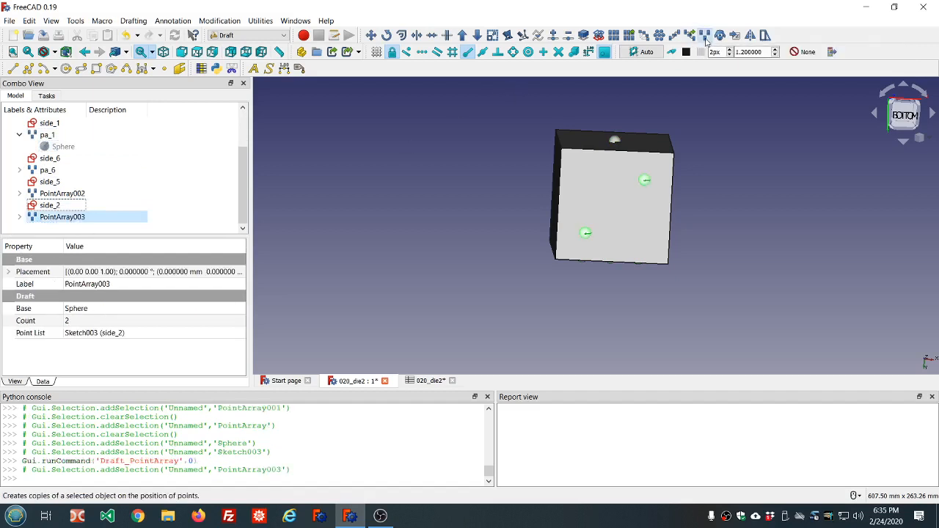
left_click(421, 192)
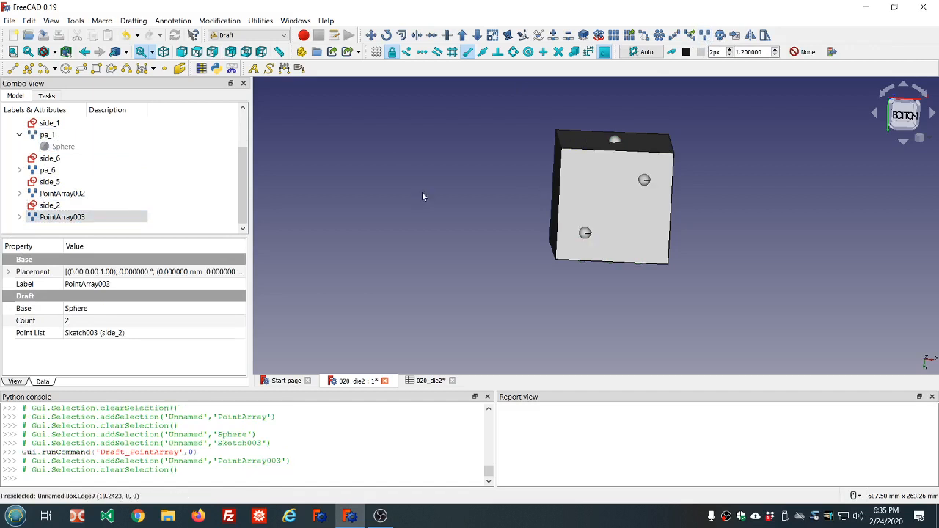
Step: Rename the side_5 point array as pa_5 and the side_2 point array as pa_2
left_click(67, 193)
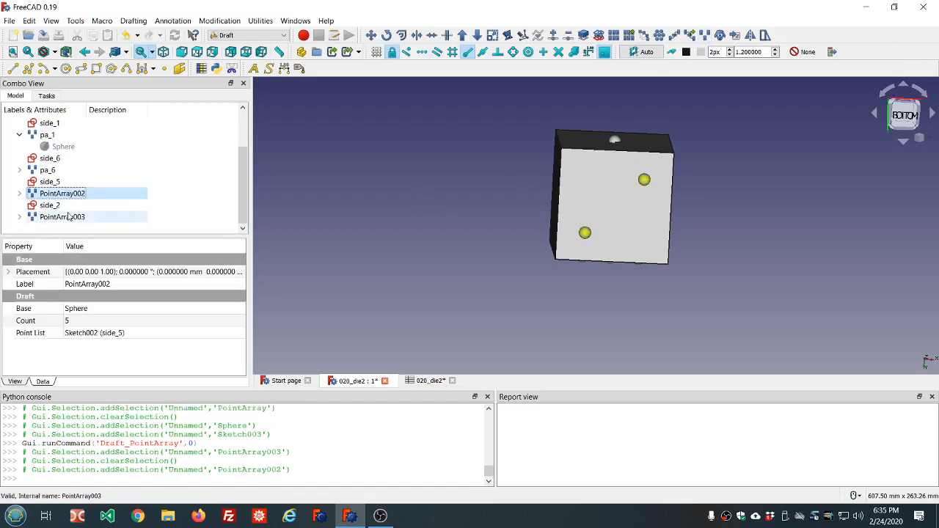
key("F2")
type("pa_5")
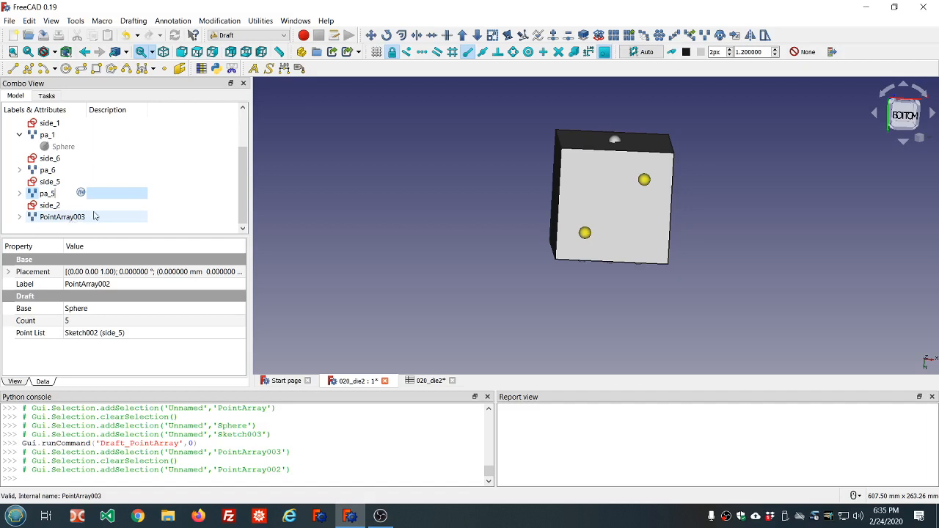
left_click(73, 218)
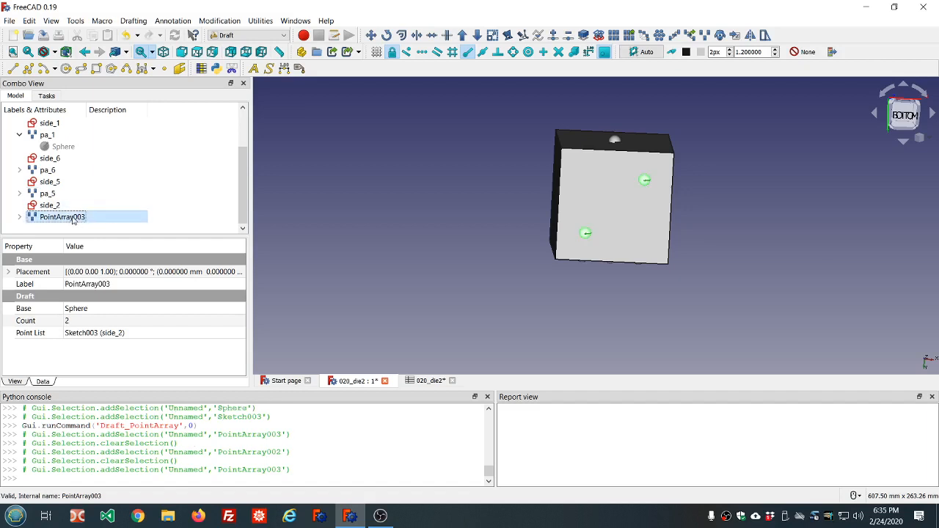
key("F2")
type("pa")
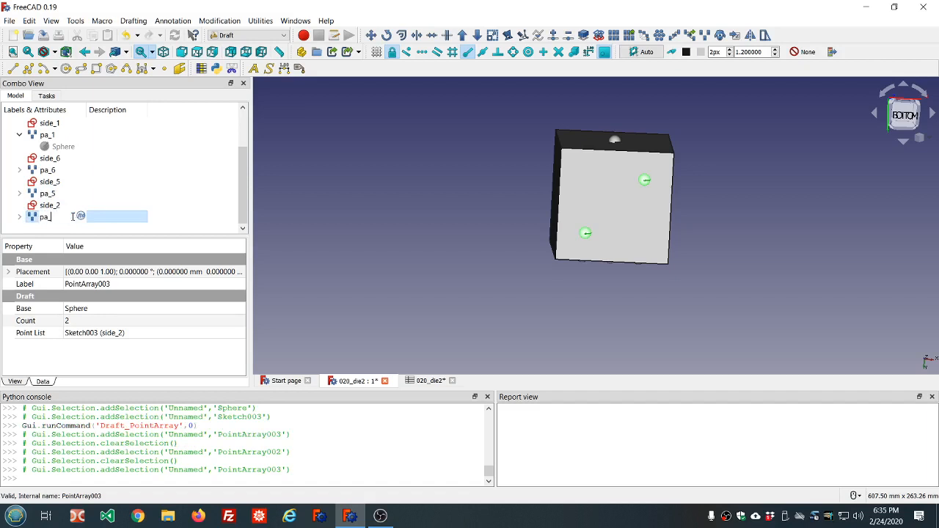
type("_2")
left_click(50, 181)
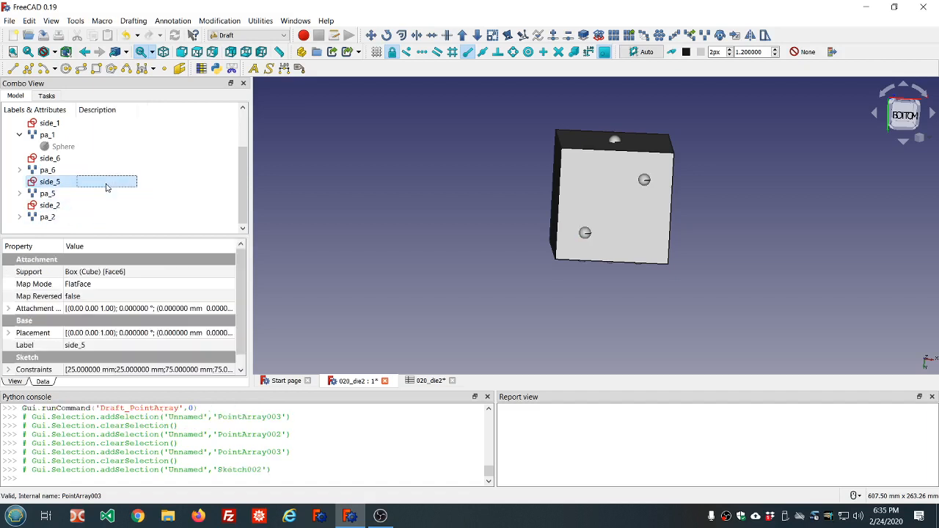
left_click(49, 218)
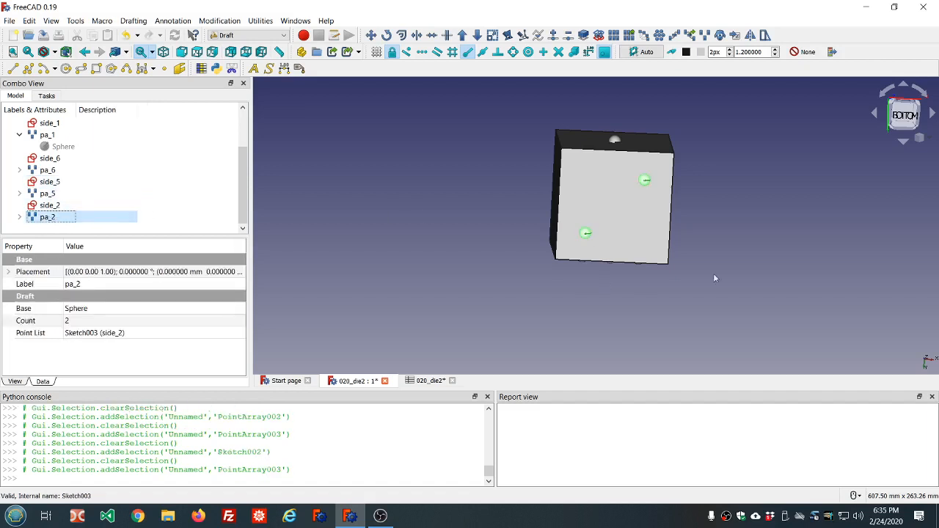
left_click_drag(715, 278, 511, 207)
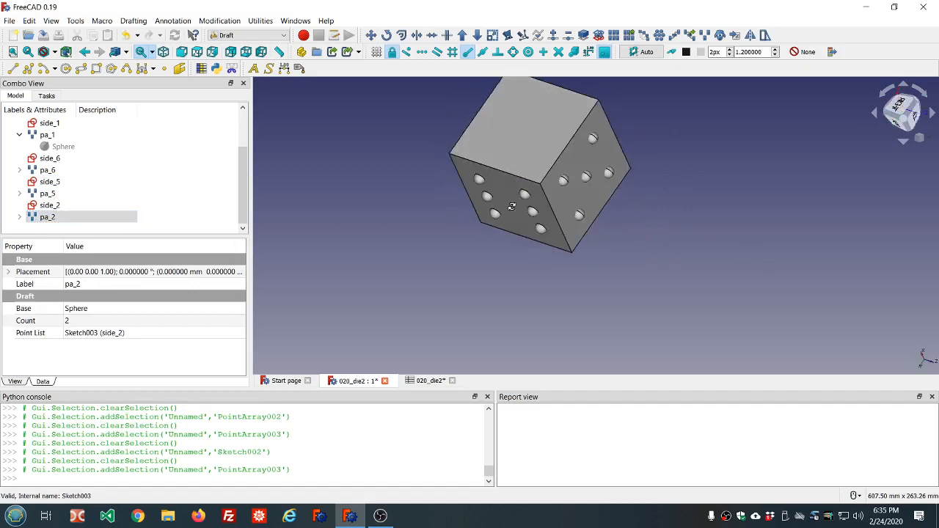
left_click(53, 194)
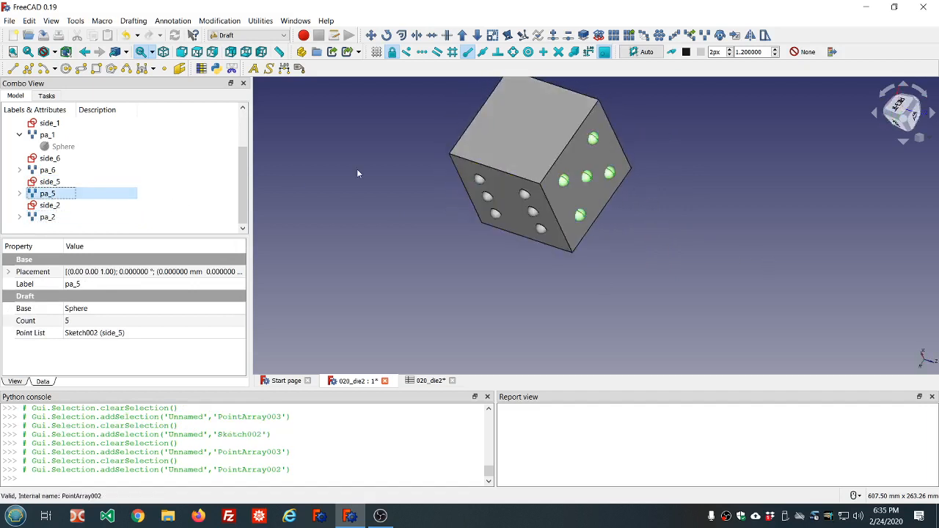
Step: Start a new sketch on the cube's blank right face in the Sketcher workbench, attached with the FlatFace method
middle_click_drag(438, 145, 594, 218)
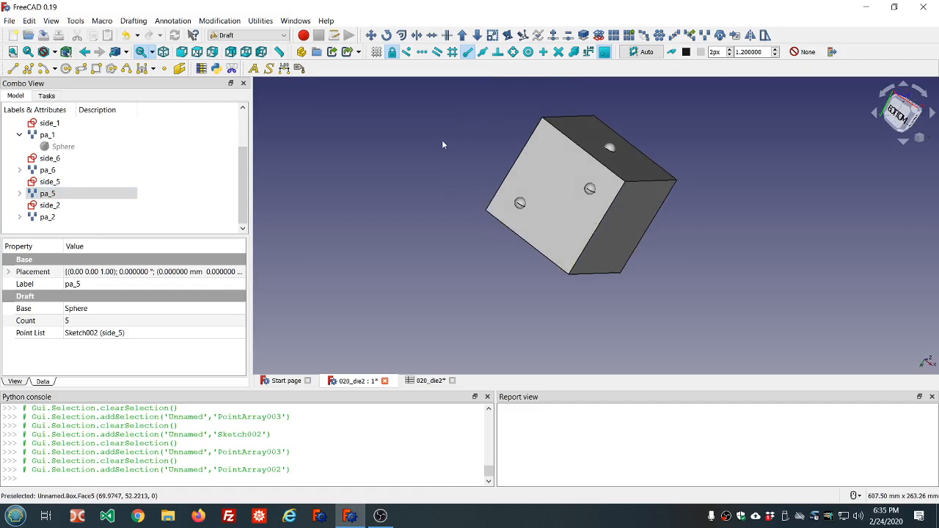
middle_click_drag(442, 145, 546, 140)
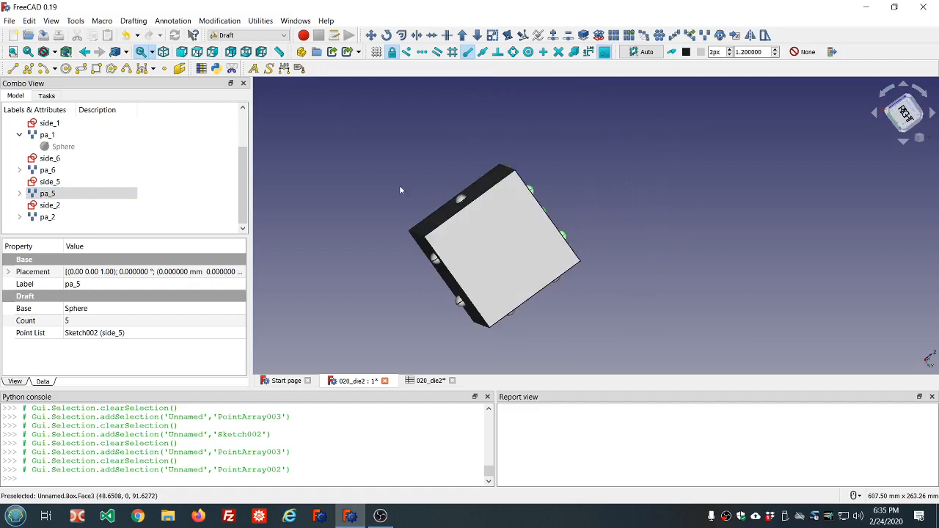
middle_click_drag(400, 190, 437, 150)
left_click(518, 180)
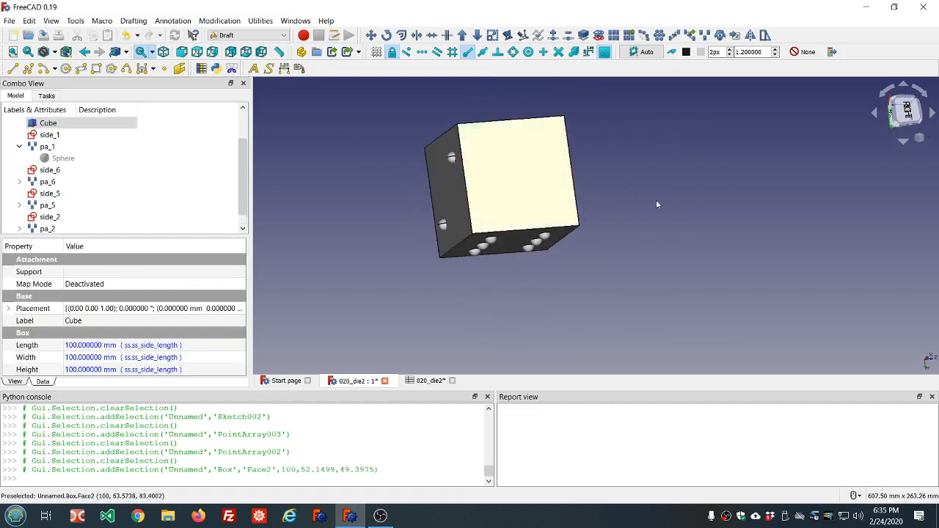
middle_click_drag(657, 202, 631, 209)
scroll(633, 209, "down", 4)
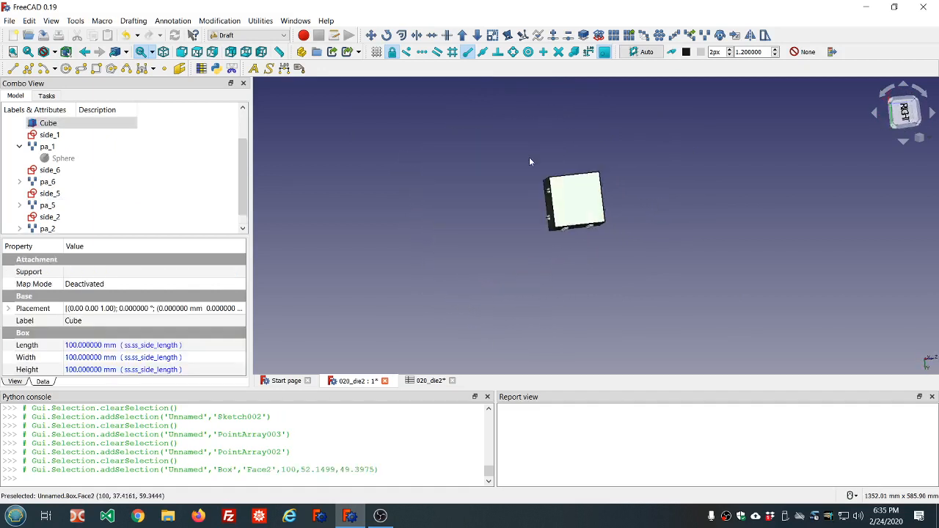
scroll(529, 157, "up", 2)
left_click(248, 35)
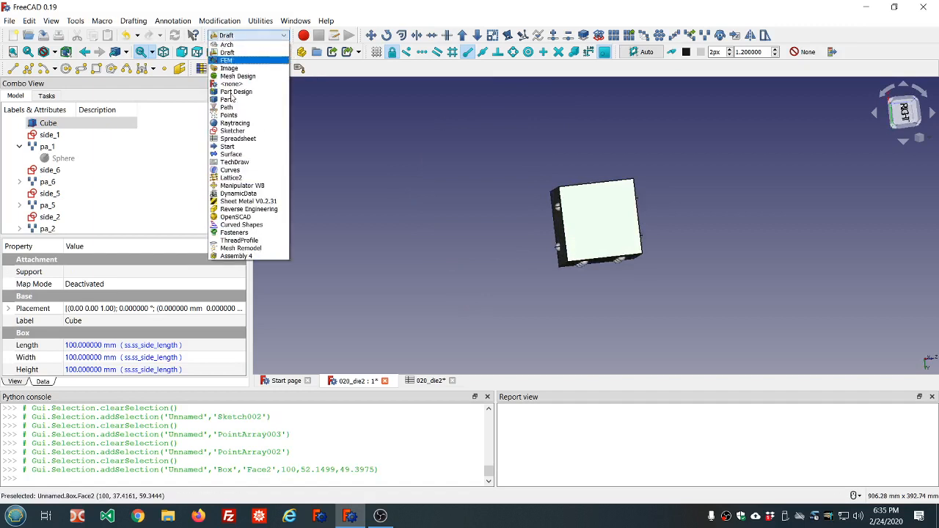
left_click(232, 130)
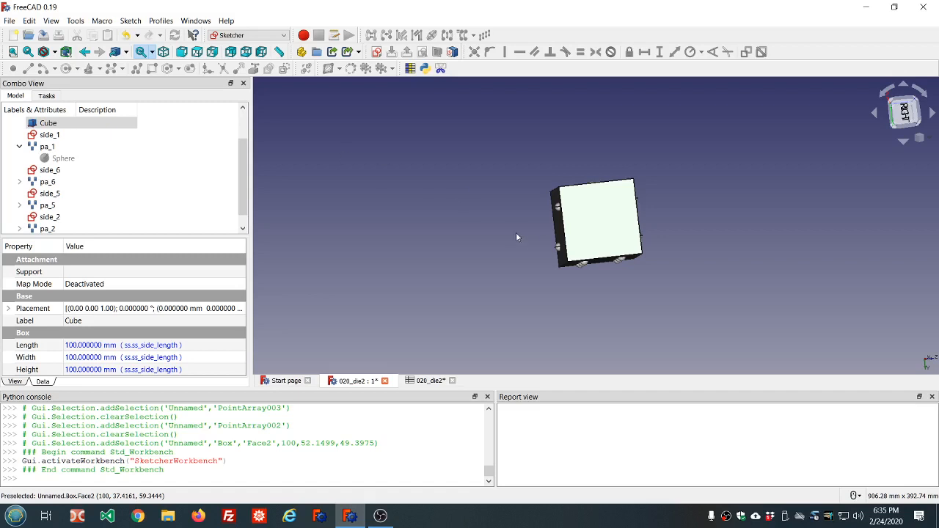
left_click(376, 52)
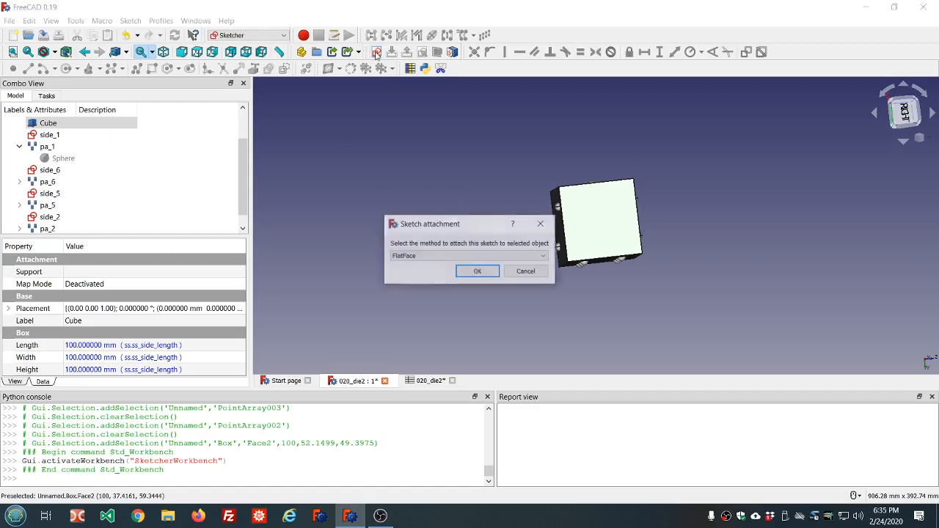
left_click(488, 273)
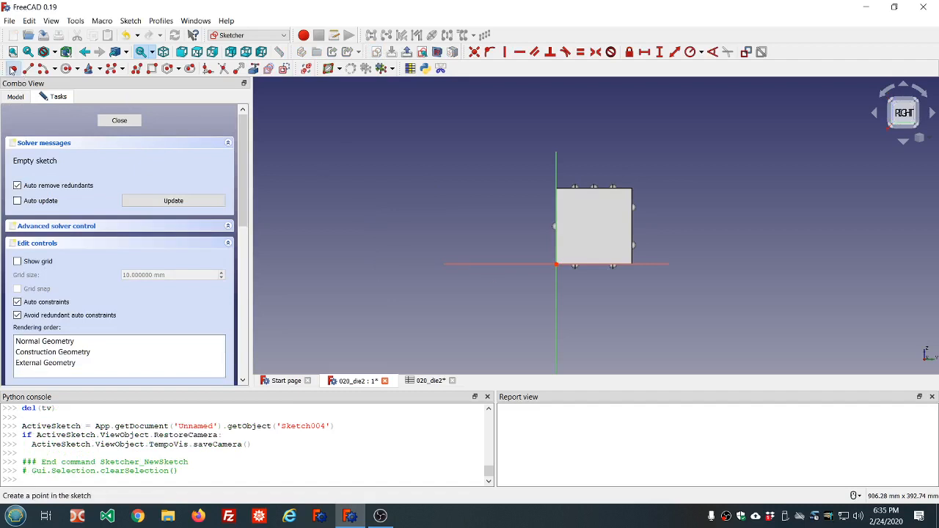
Step: Place three points diagonally across the right face at about (18, 28), (50, 57) and (83, 85) mm
left_click(12, 68)
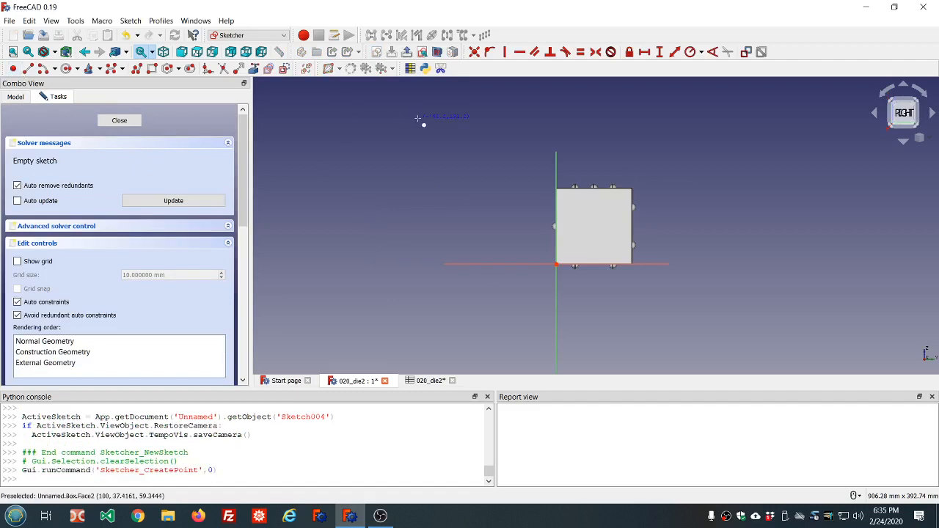
left_click(570, 242)
left_click(594, 221)
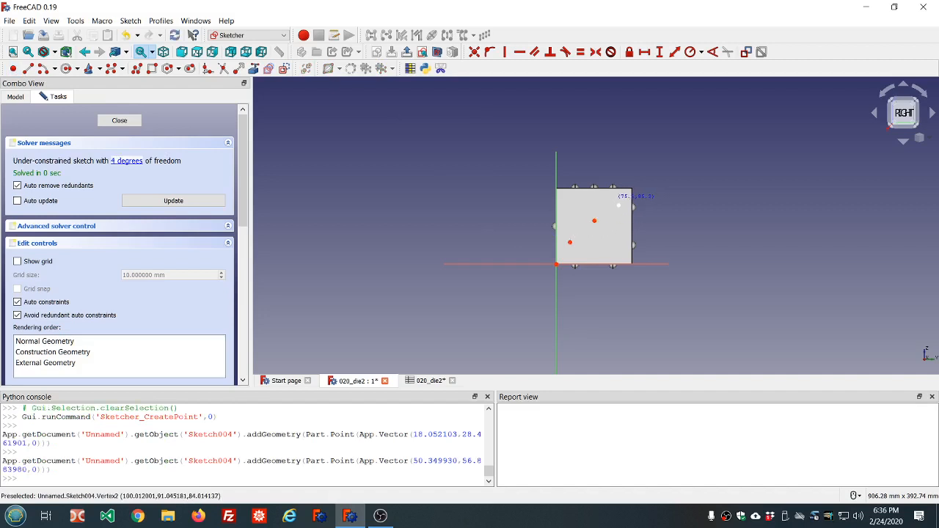
left_click(619, 200)
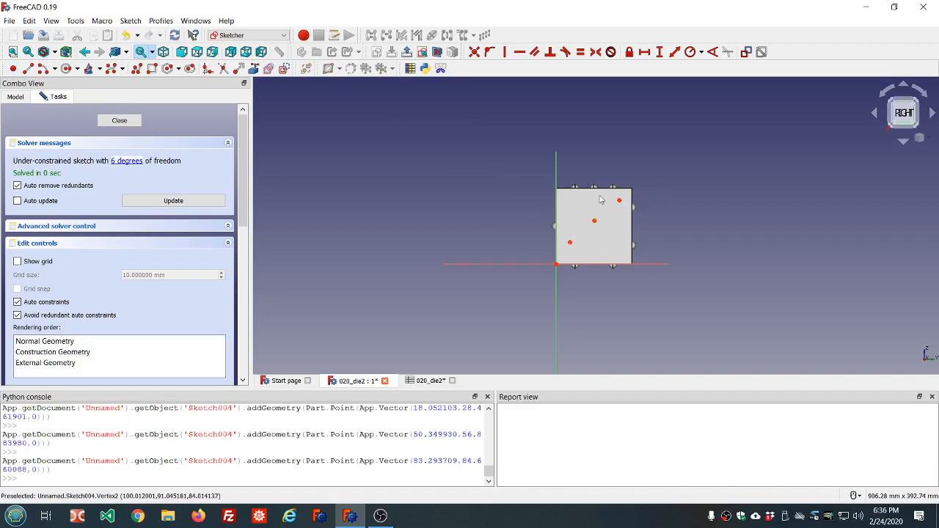
Step: Constrain the lower-left and upper-right points symmetric about the middle point
scroll(706, 206, "up", 5)
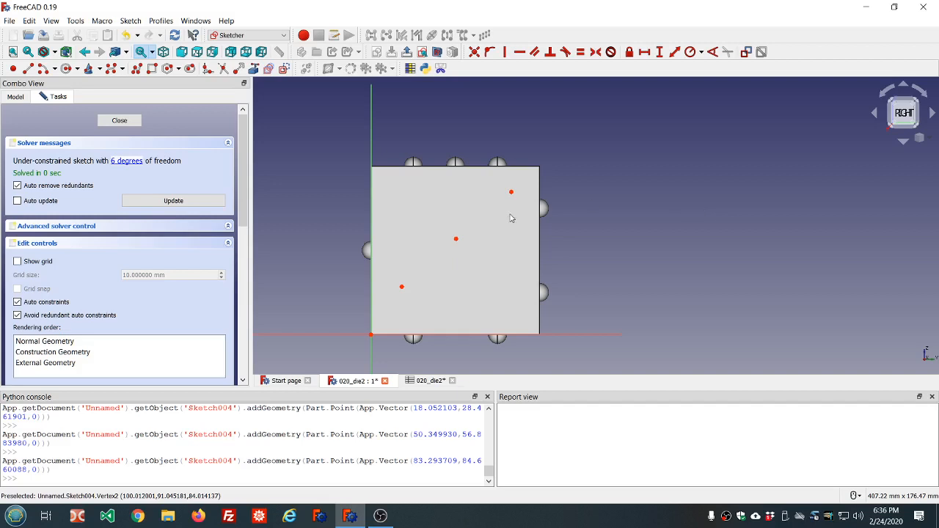
left_click(401, 286)
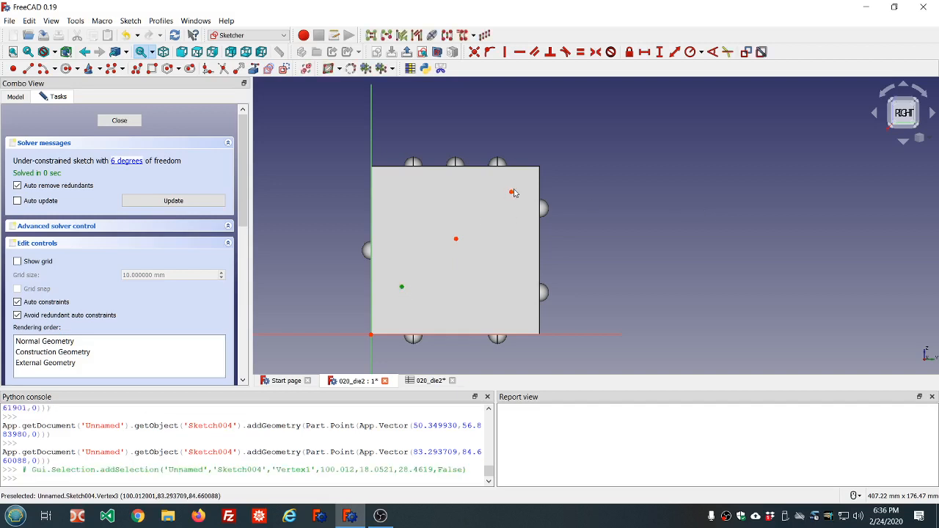
key("Escape")
left_click(511, 193)
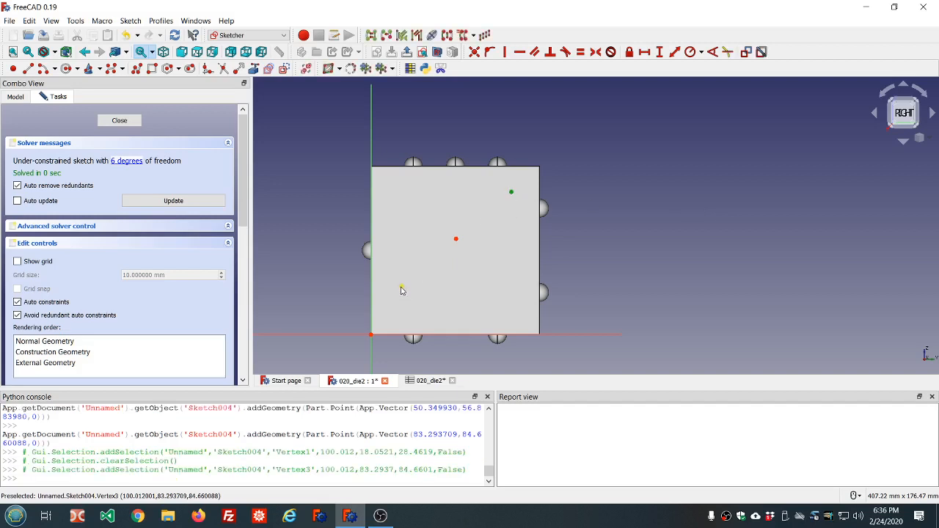
left_click(401, 286)
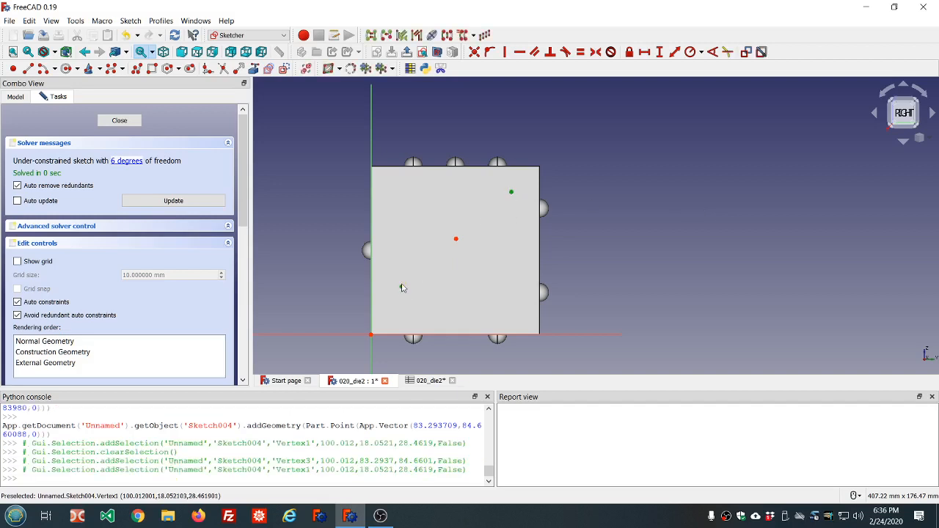
left_click(456, 241)
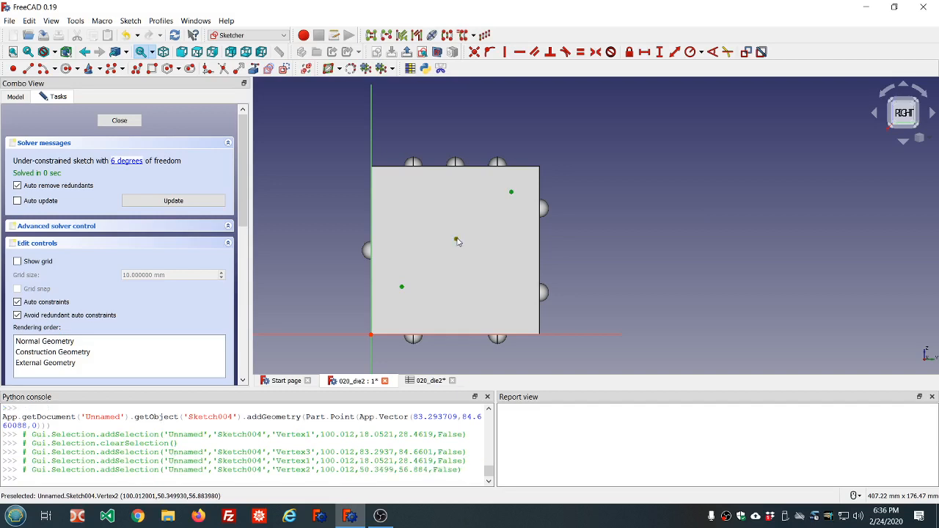
left_click(595, 54)
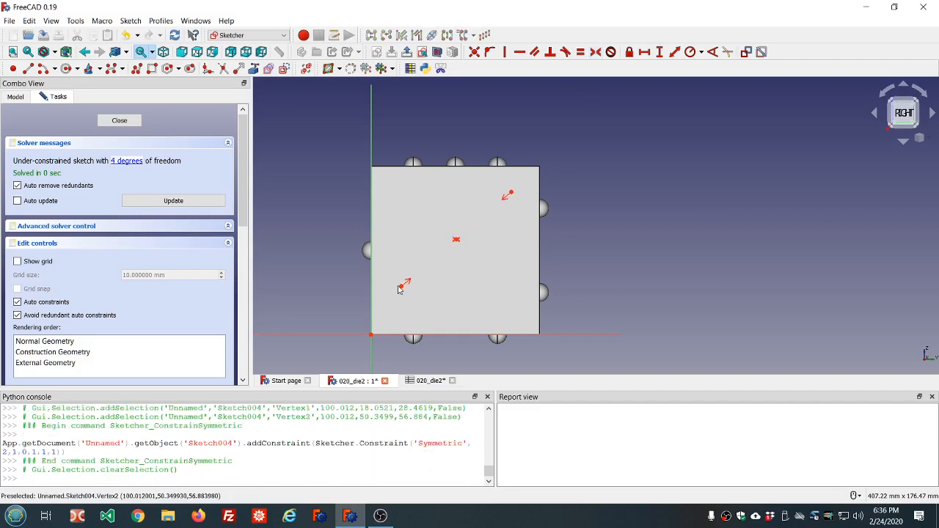
Step: Move the lower-left point to about (23, 33) mm, lock it with horizontal and vertical distance constraints, and move both dimension labels clear
mouse_move(403, 285)
left_mouse_down()
mouse_move(425, 300)
mouse_move(384, 290)
mouse_move(474, 301)
mouse_move(390, 277)
mouse_move(465, 277)
mouse_move(432, 256)
mouse_move(410, 284)
left_mouse_up()
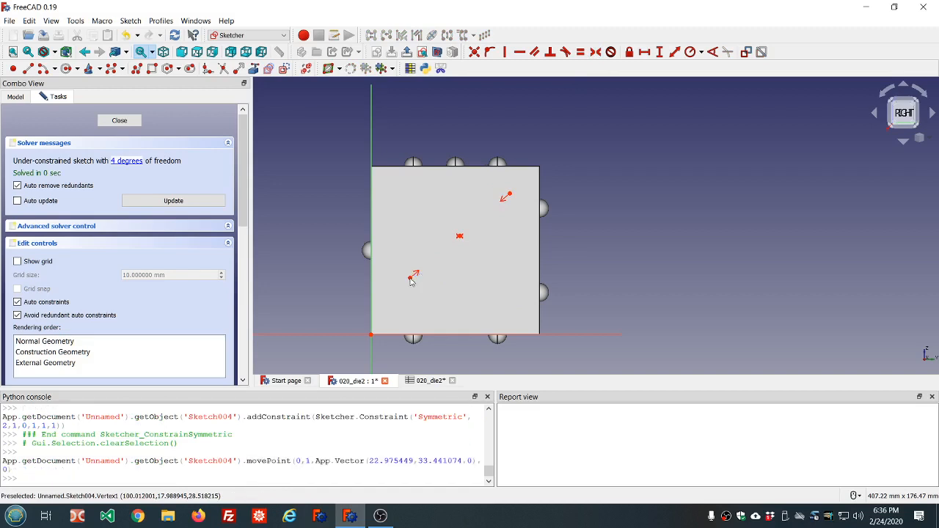
left_click(411, 282)
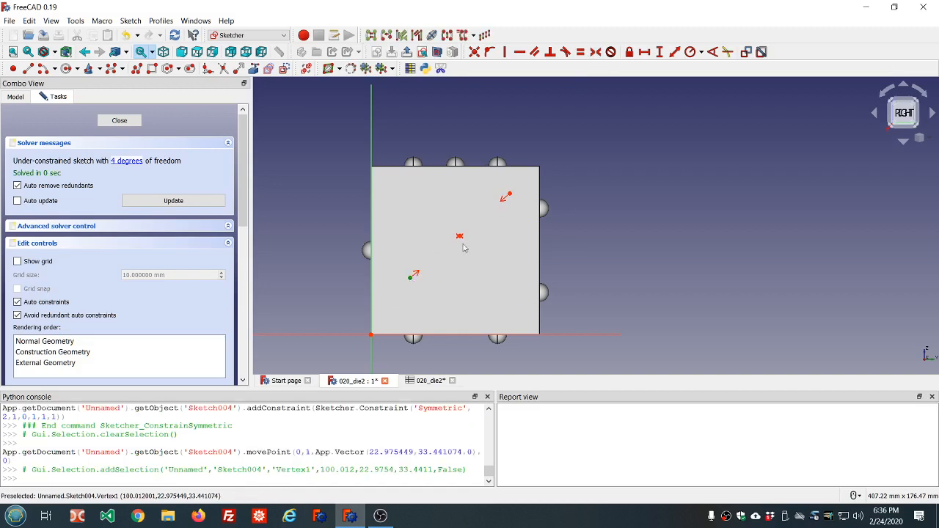
left_click(629, 52)
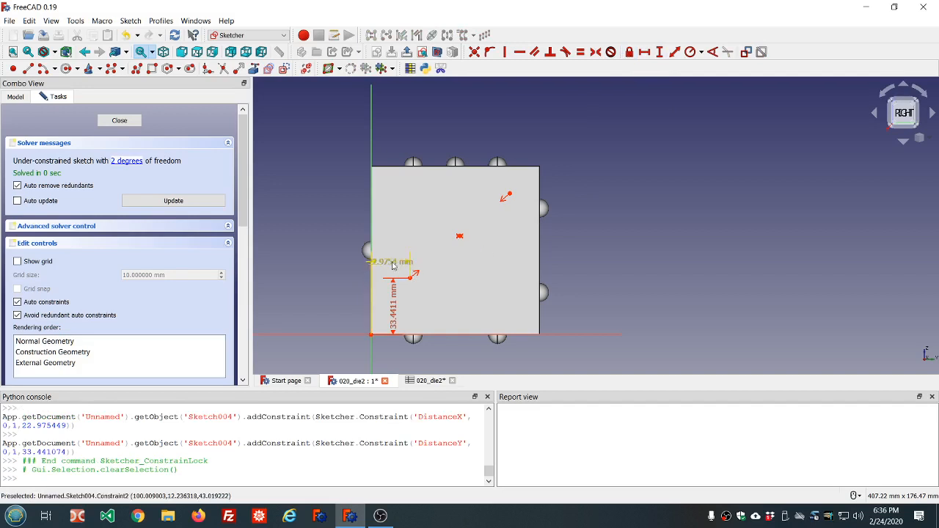
left_click_drag(389, 262, 320, 235)
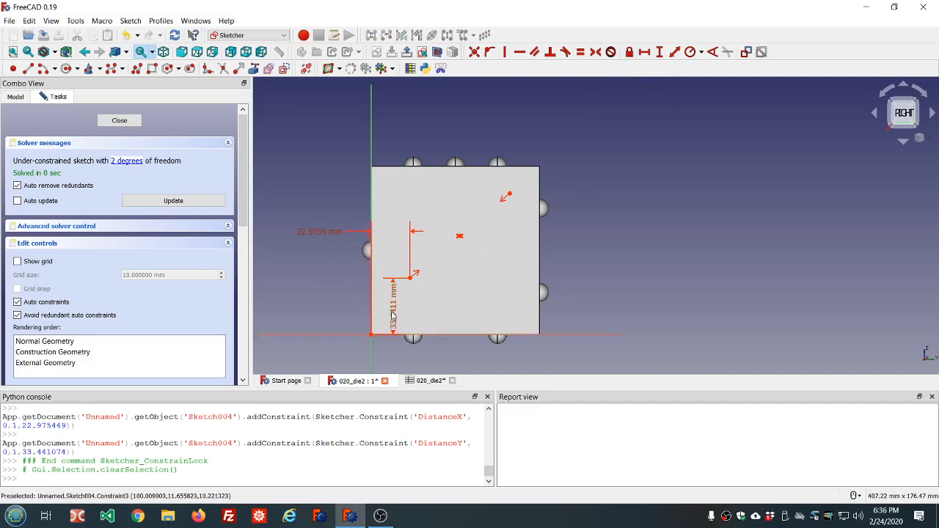
left_click_drag(394, 316, 455, 311)
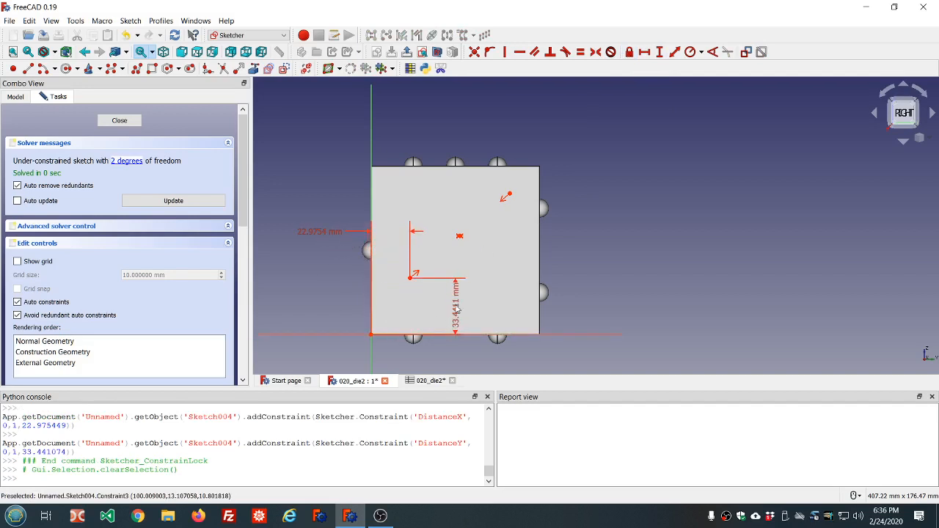
Step: Set the lower-left point's horizontal distance to the formula ss.ss_side_length/4
double_click(319, 233)
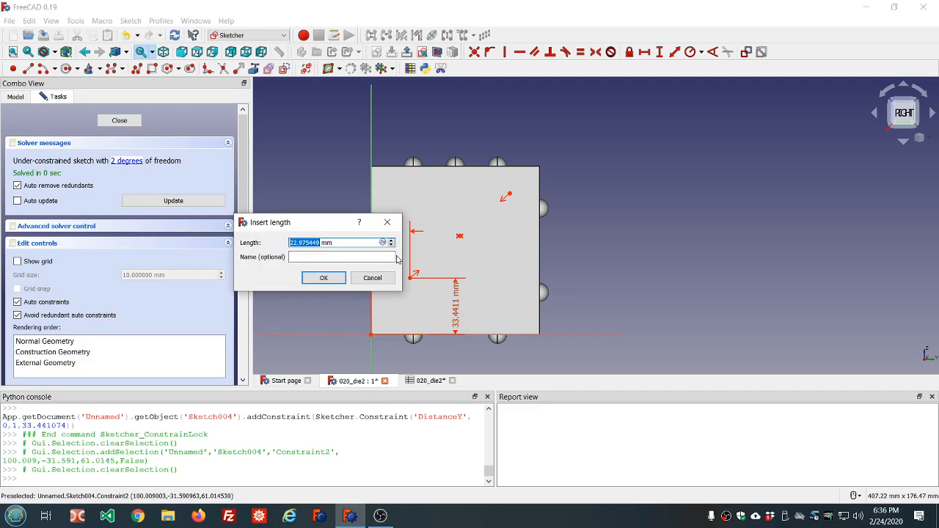
key("equal")
type("ss.ss")
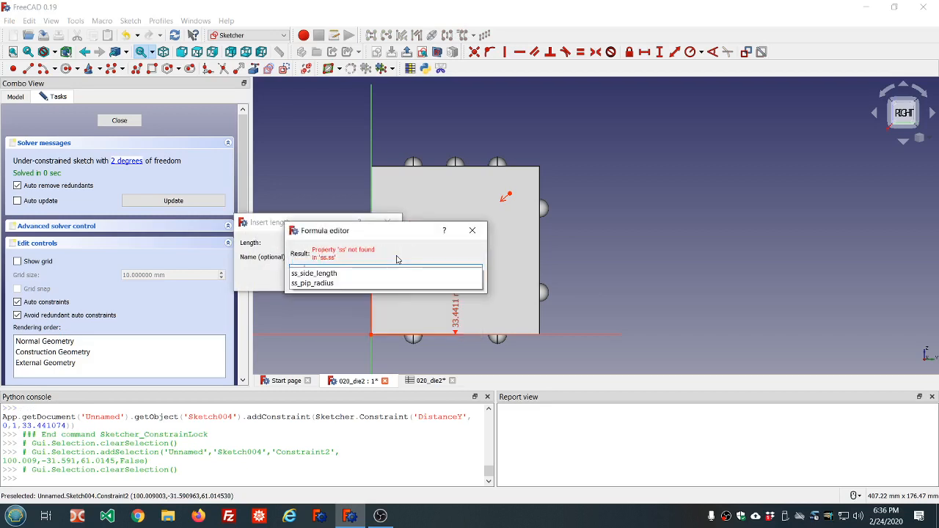
key("Down")
key("Return")
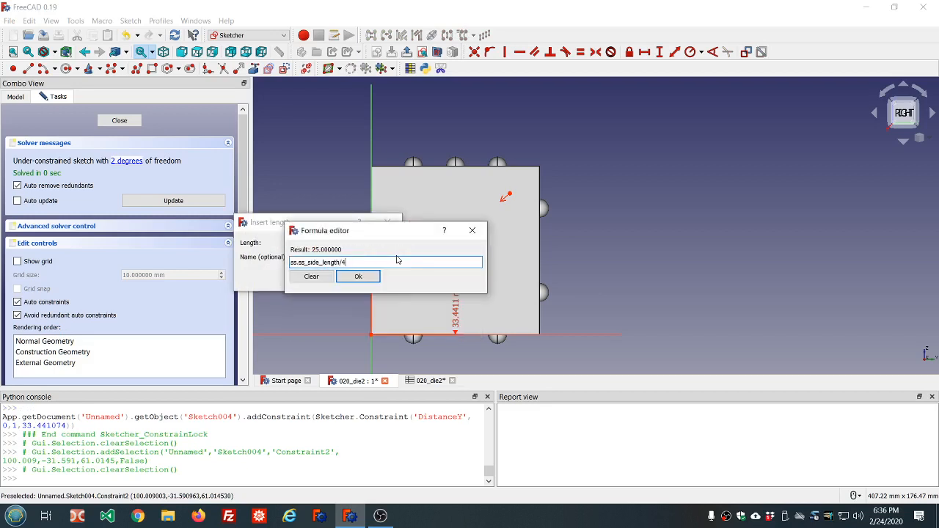
key("Return")
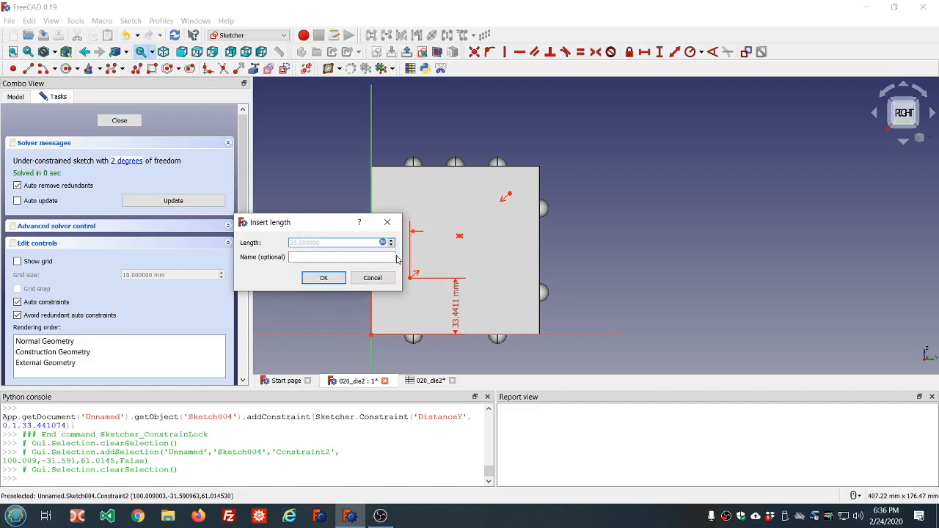
left_click(324, 278)
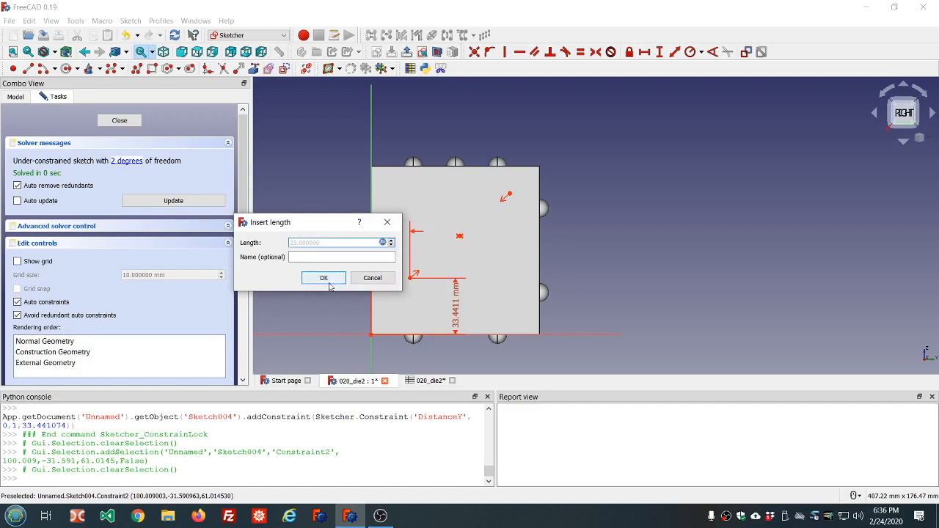
Step: Set the lower-left point's vertical distance to the formula ss.ss_side_length/4
double_click(458, 309)
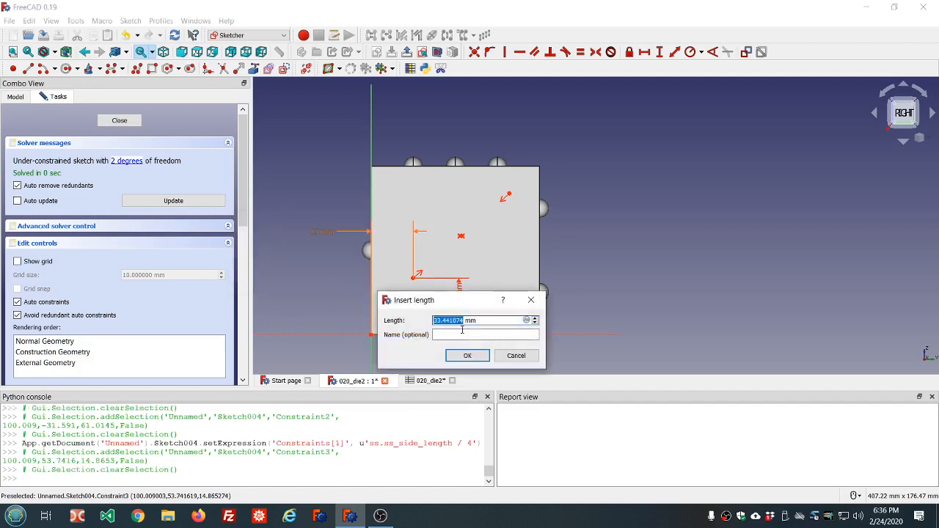
key("equal")
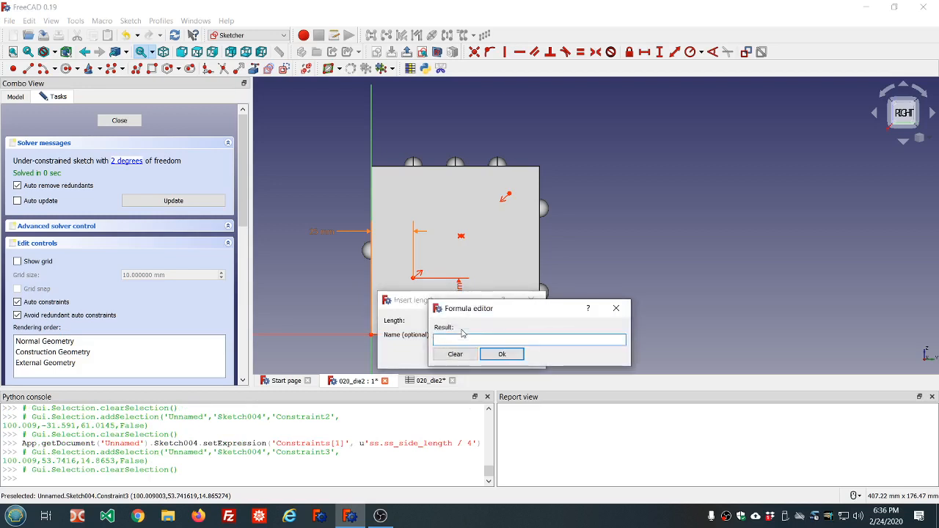
type("ss.ss")
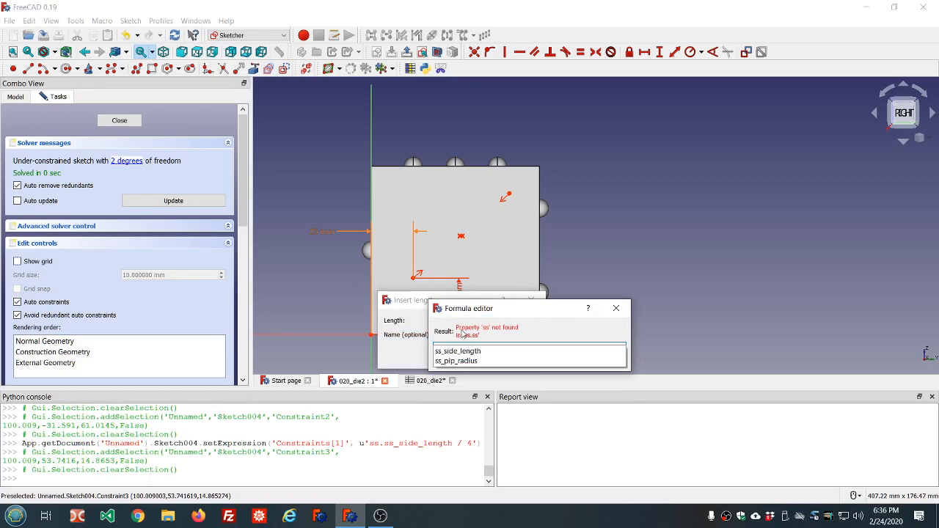
left_click(456, 351)
type("/4")
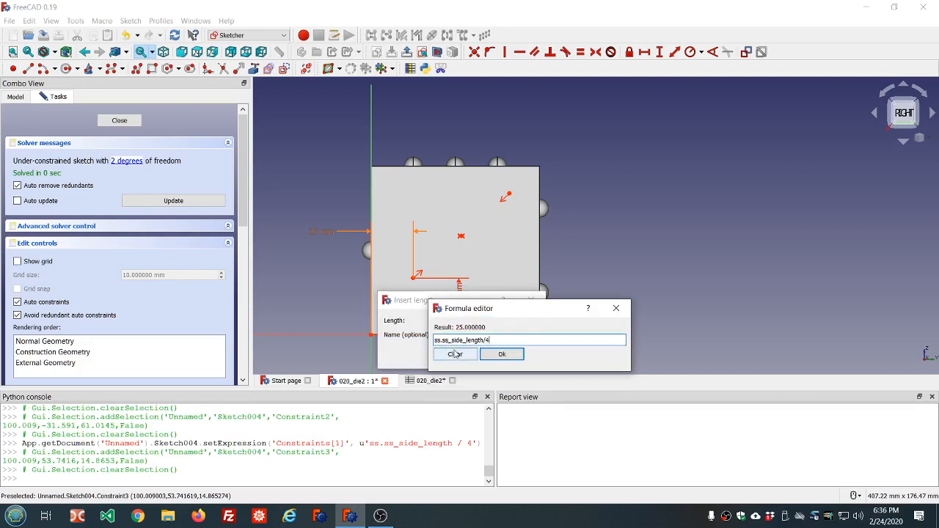
key("Return")
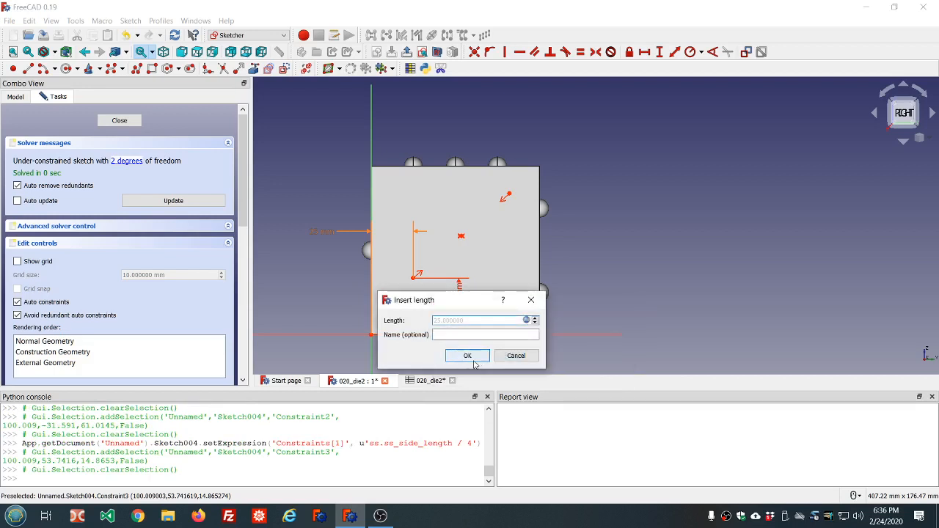
left_click(471, 358)
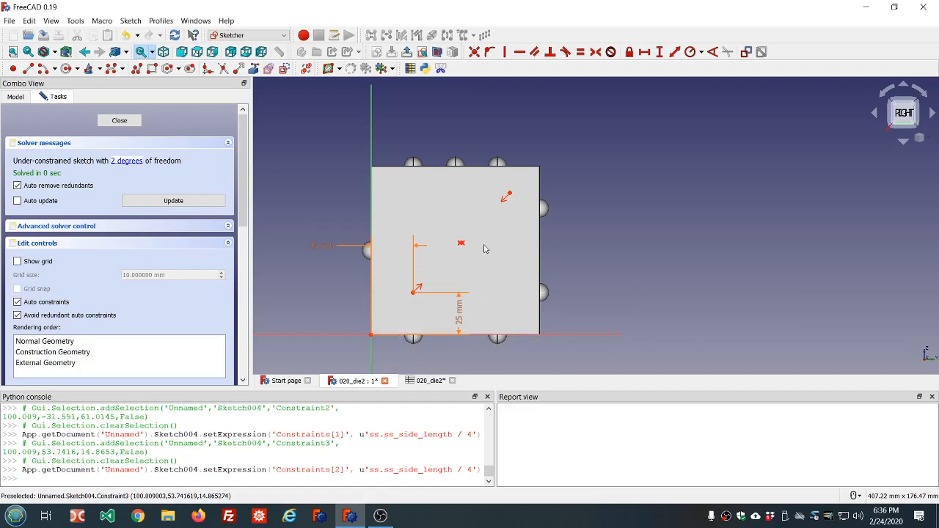
Step: Move the upper-right point to about (83, 82) mm and lock the middle point with horizontal and vertical distance constraints
mouse_move(508, 196)
left_mouse_down()
mouse_move(480, 193)
mouse_move(510, 203)
mouse_move(455, 203)
mouse_move(512, 206)
mouse_move(503, 201)
mouse_move(511, 199)
left_mouse_up()
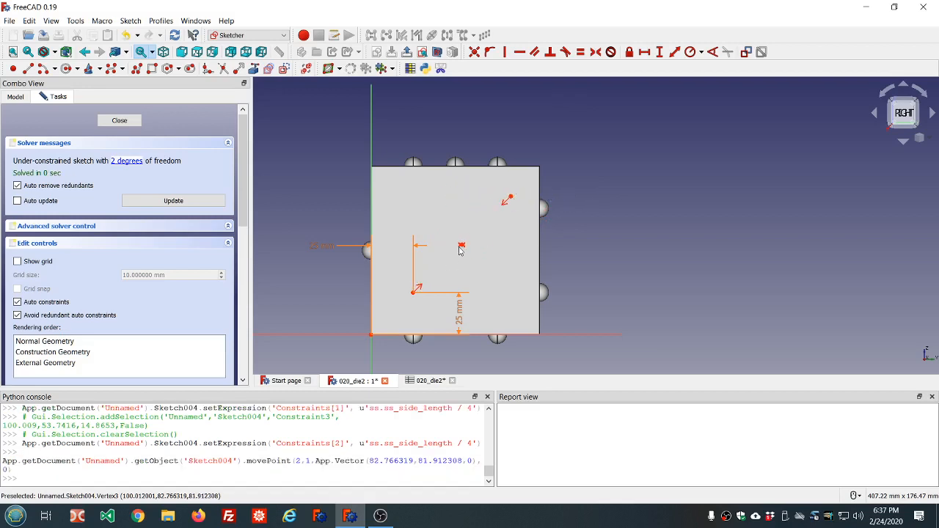
left_click(461, 245)
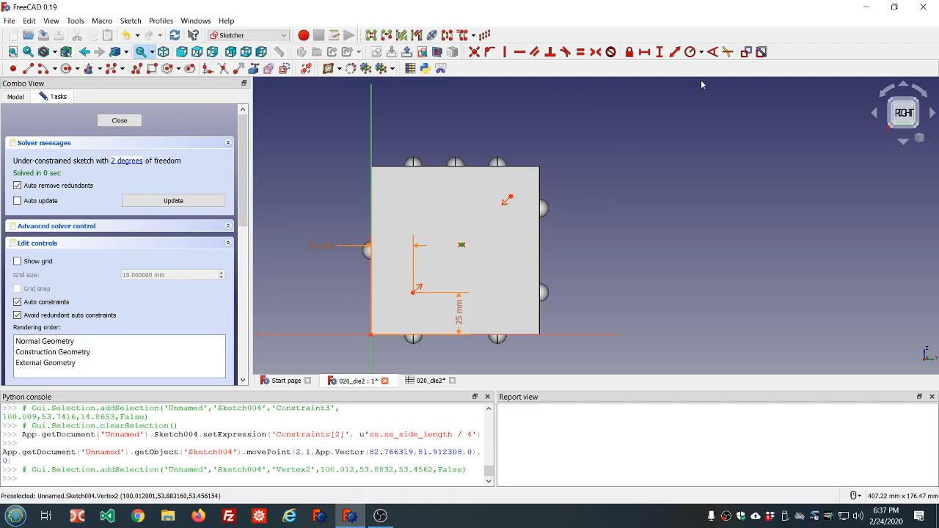
left_click(629, 53)
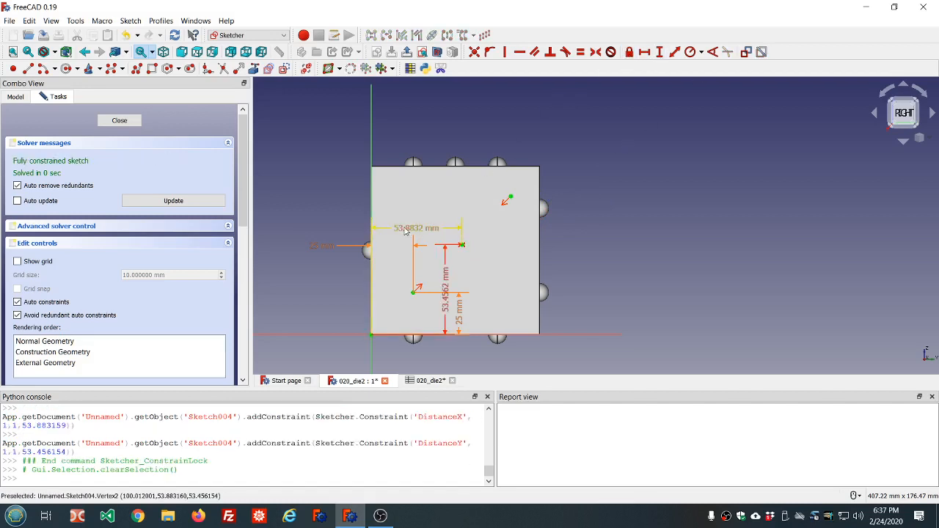
Step: Set the middle point's horizontal distance to the formula ss.ss_side_length/2
double_click(405, 231)
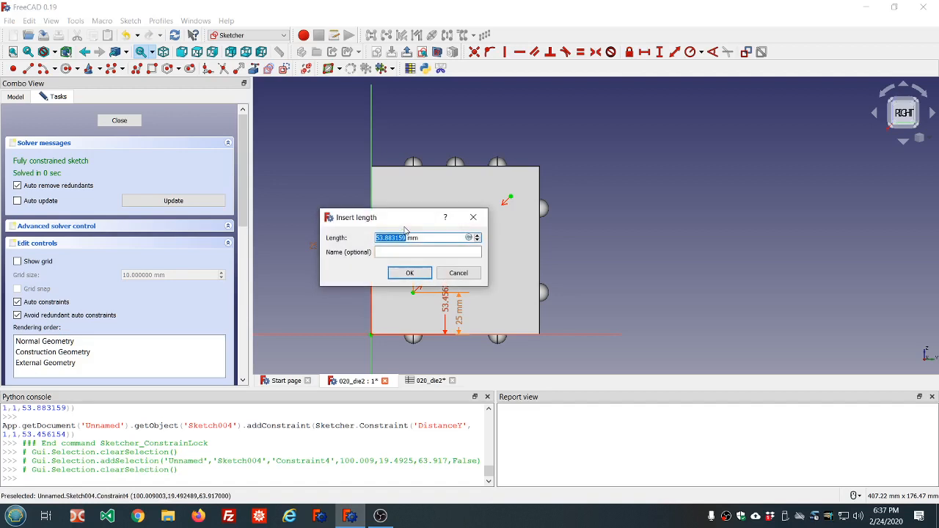
key("equal")
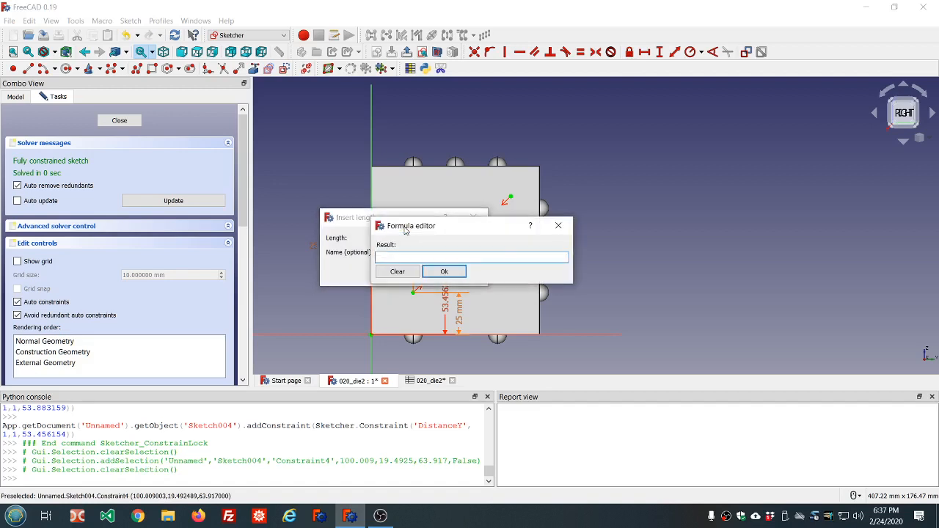
type("ss.ss")
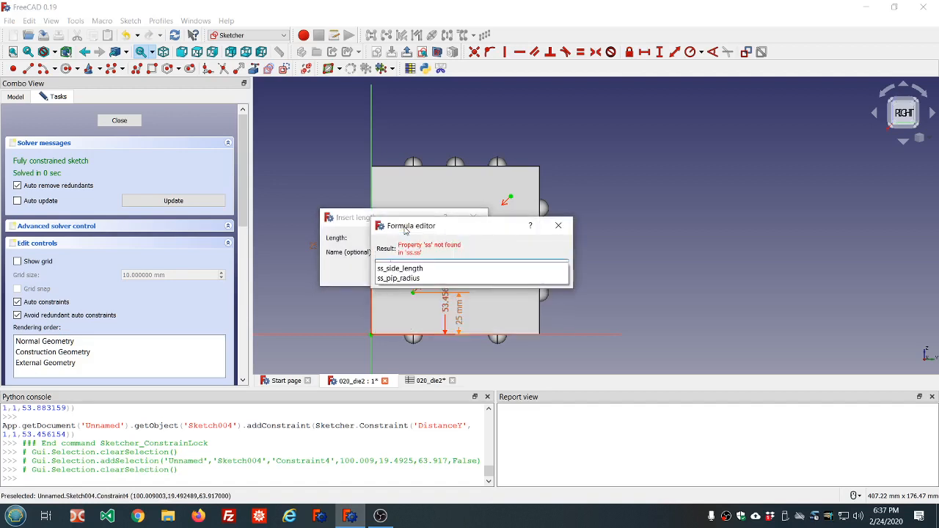
key("Down")
key("Return")
type("/2")
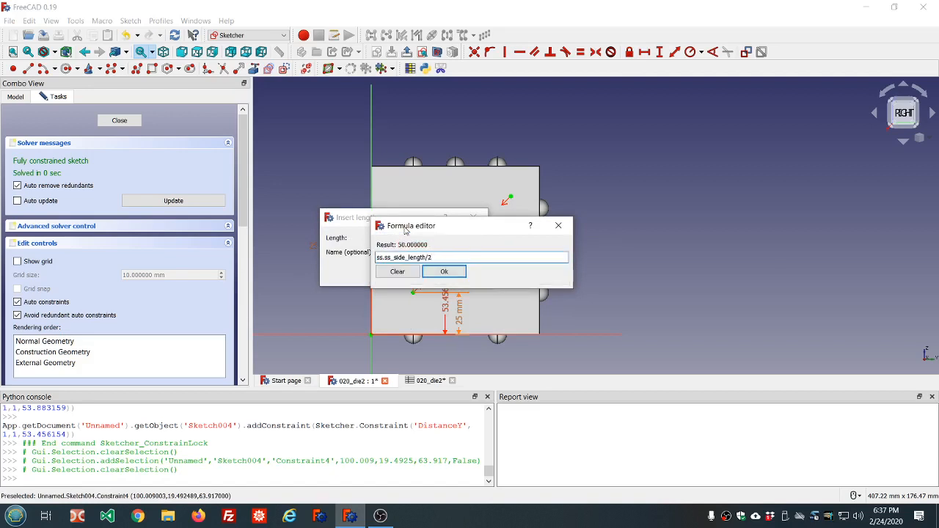
key("ctrl+a")
left_click(444, 271)
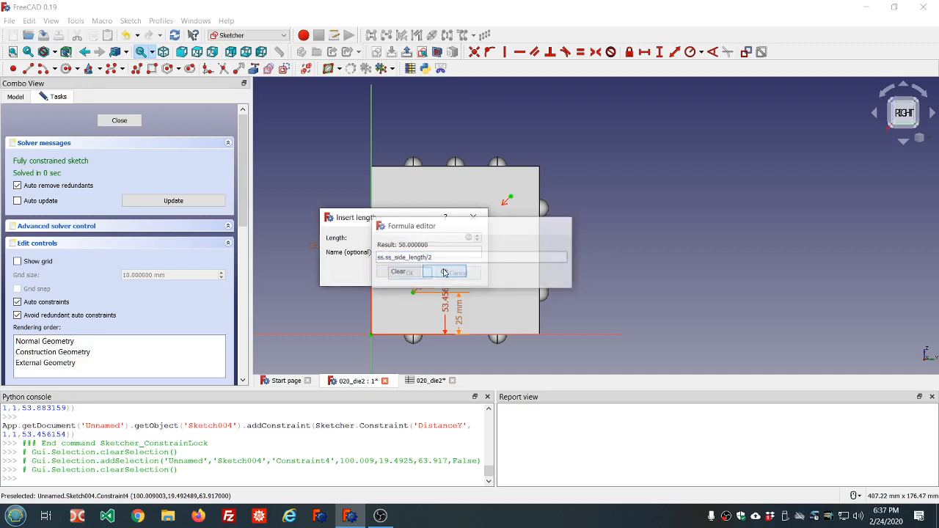
left_click(418, 273)
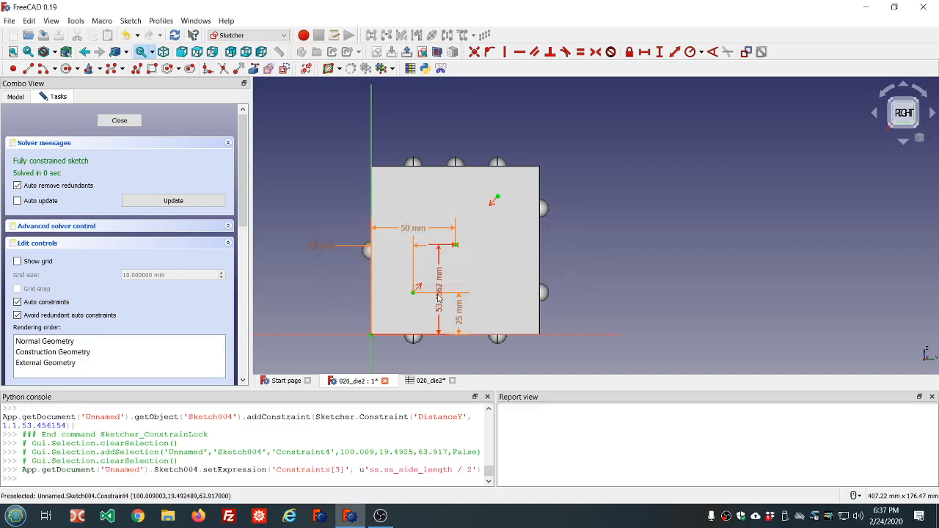
Step: Set the middle point's vertical distance to the formula ss.ss_side_length/2
double_click(440, 299)
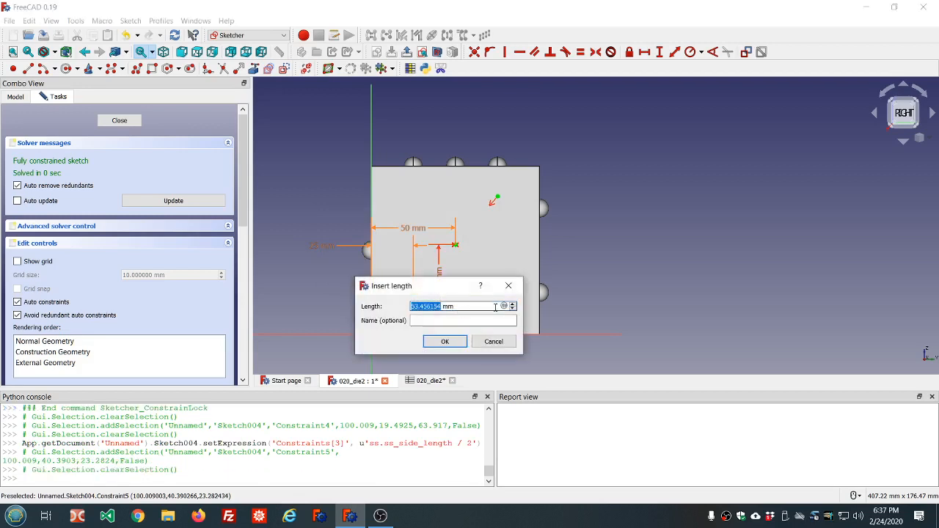
left_click(504, 307)
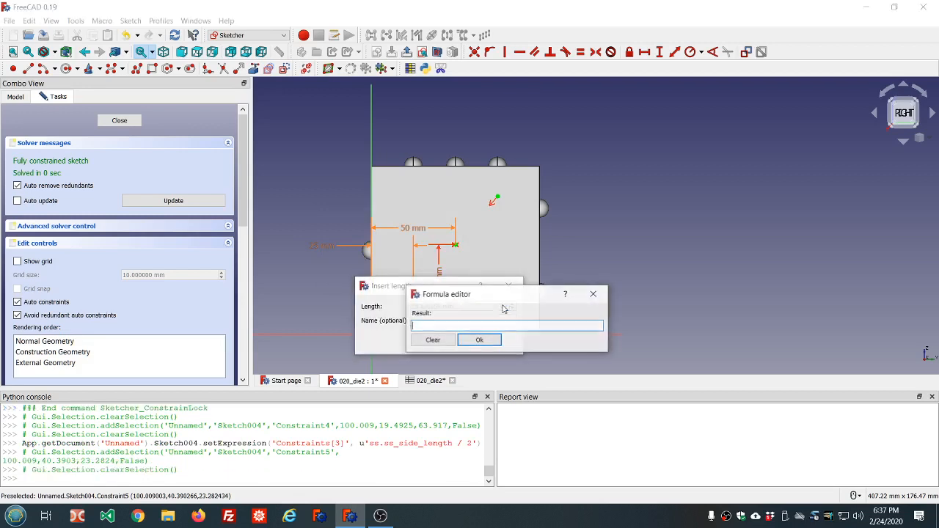
type("ss.ss_side_length / 2")
left_click(479, 339)
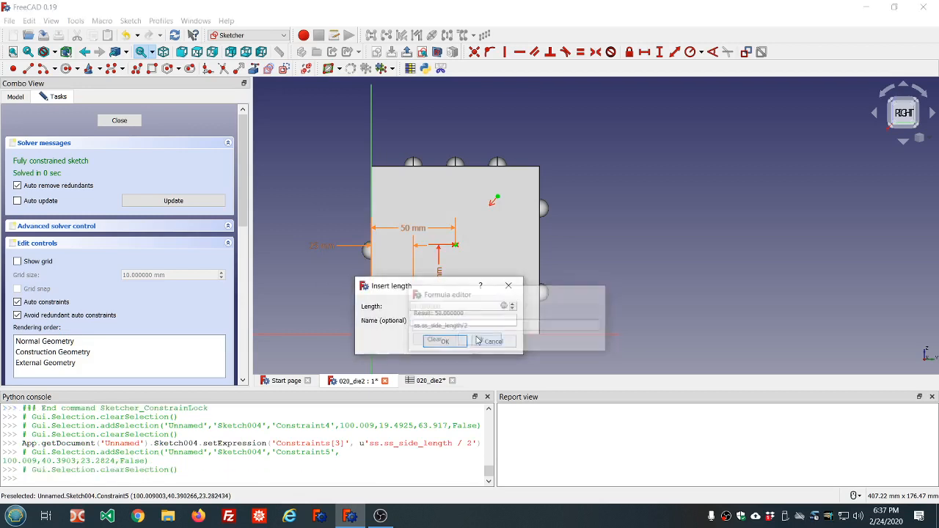
left_click(454, 343)
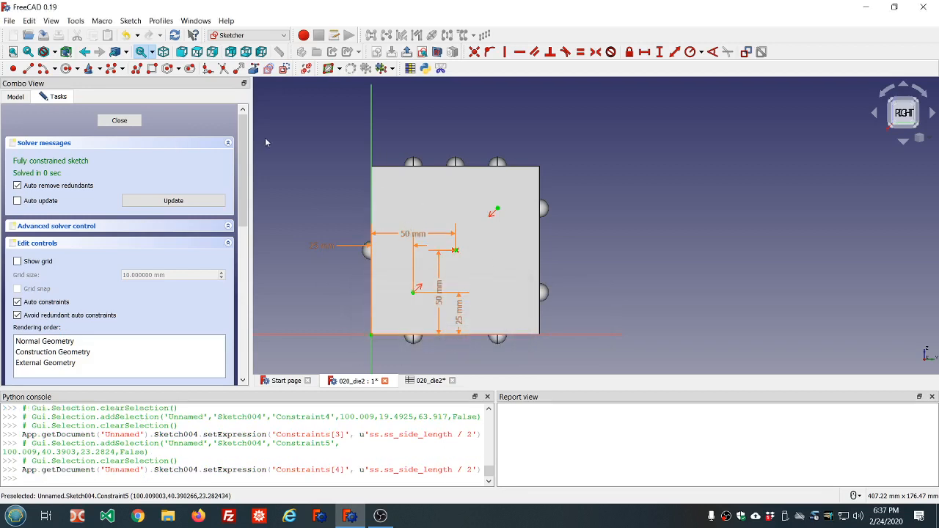
Step: Close the finished three-point sketch and rename it side_3
left_click(119, 120)
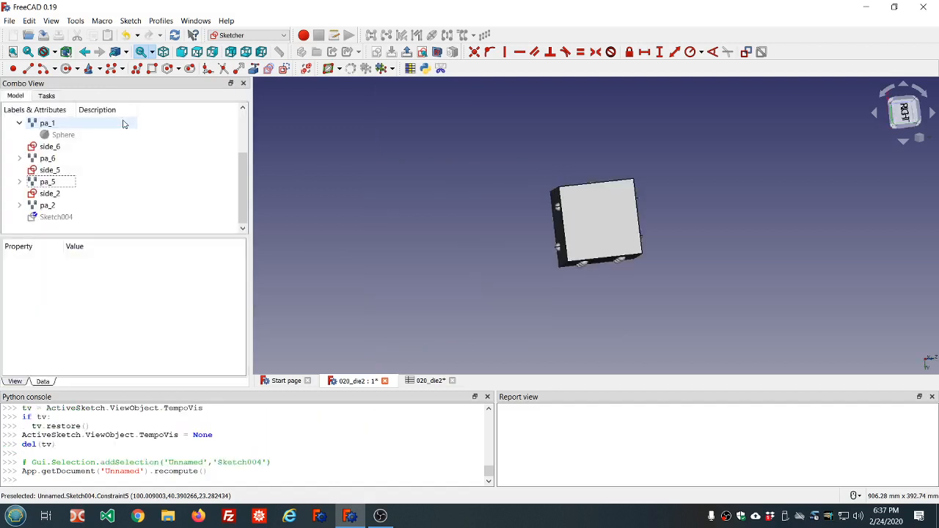
left_click(52, 217)
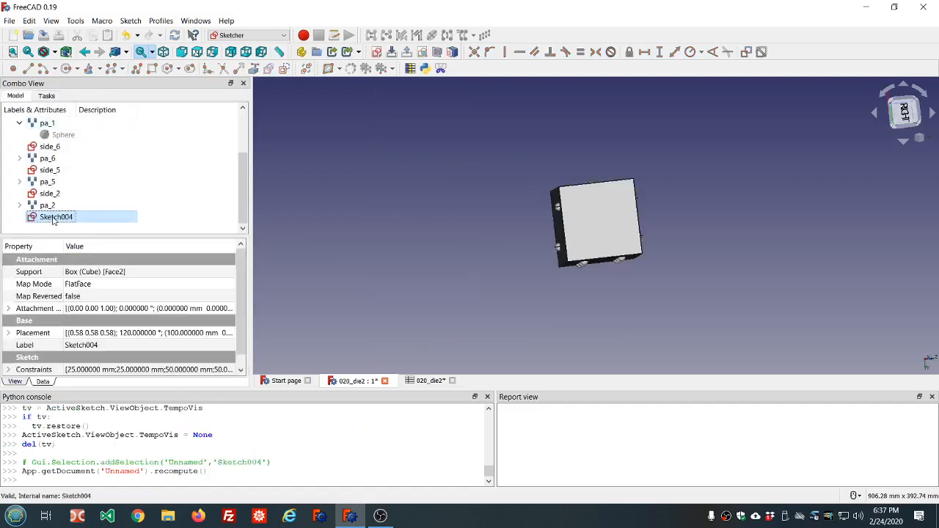
left_click(53, 217)
type("s")
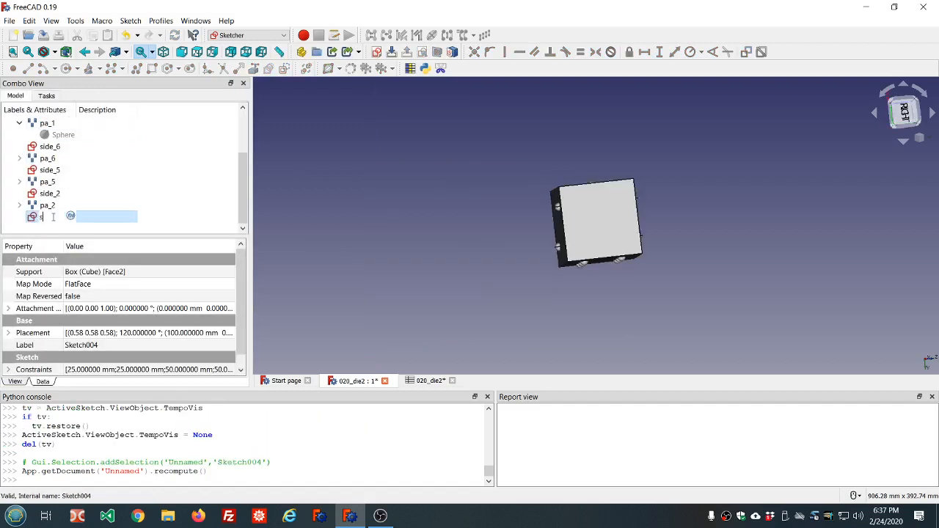
type("ide_3")
key("Return")
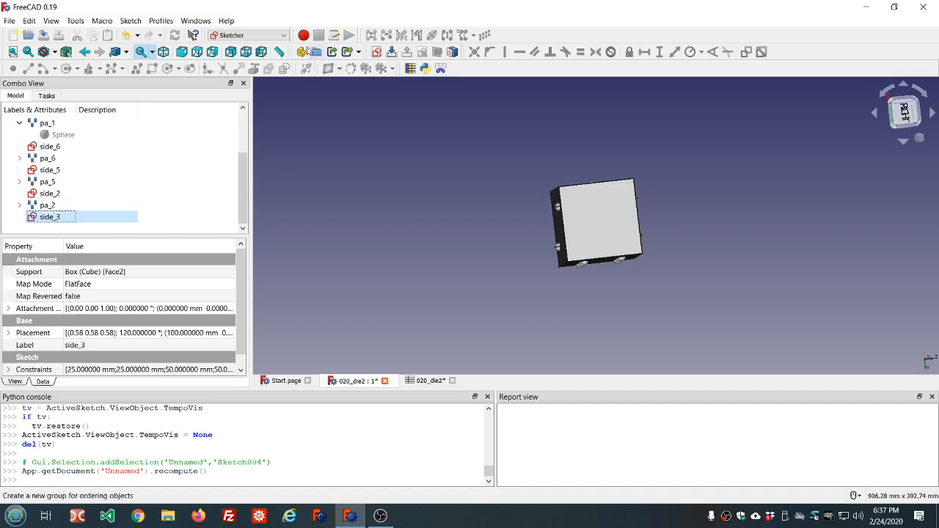
Step: Create a point array of the Sphere on the side_3 sketch points in the Draft workbench
left_click(283, 35)
left_click(229, 52)
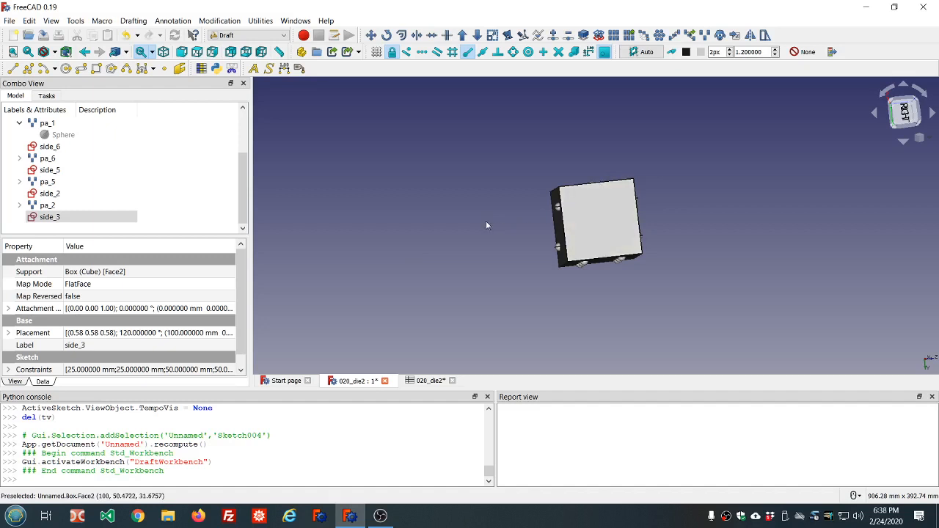
left_click(53, 136)
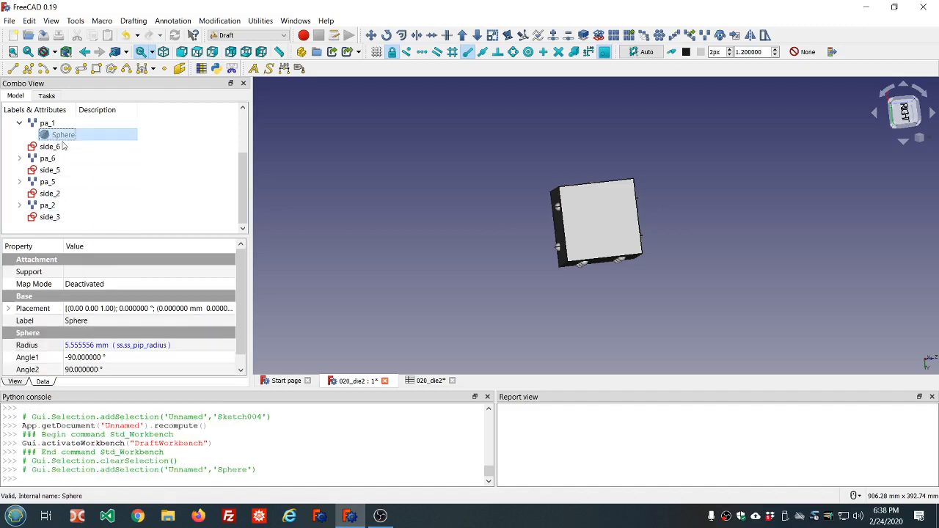
left_click(52, 218, "ctrl")
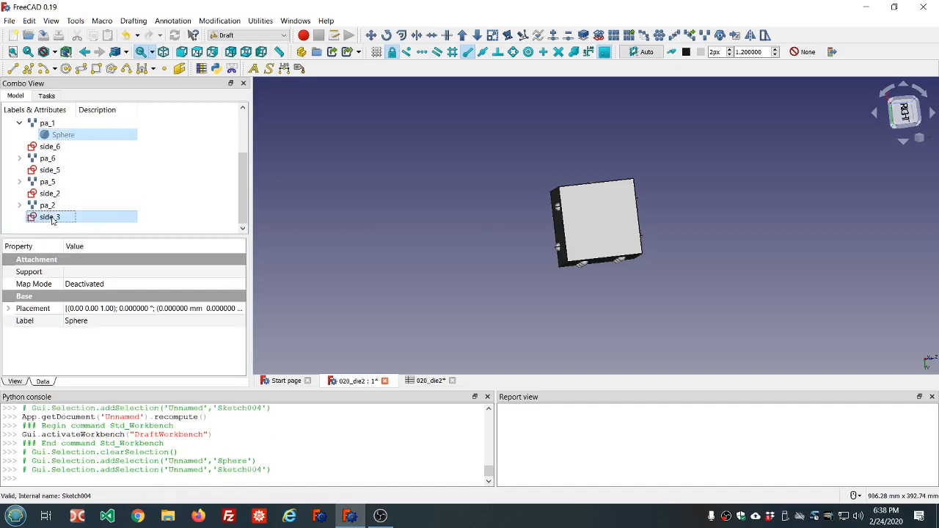
left_click(704, 36)
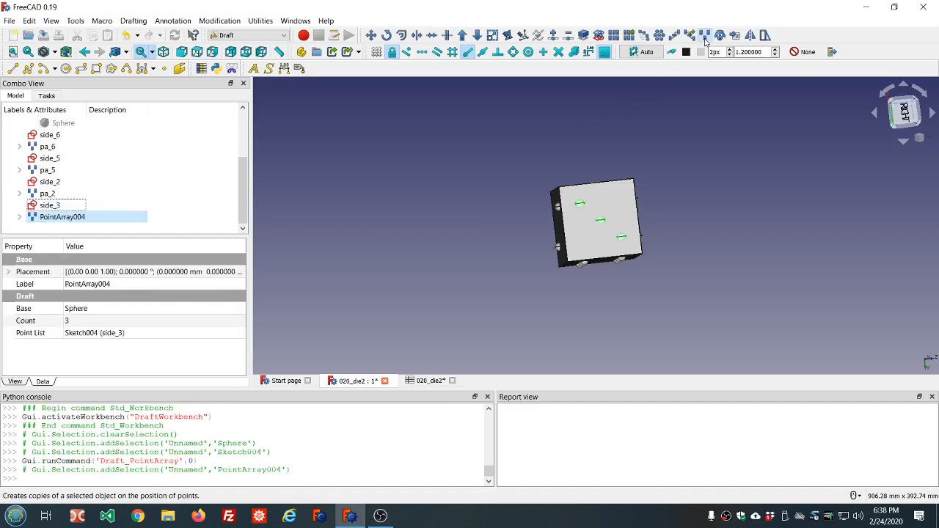
Step: Rename the new point array on the right face as pa_3
left_click(534, 150)
middle_click_drag(534, 150, 619, 157)
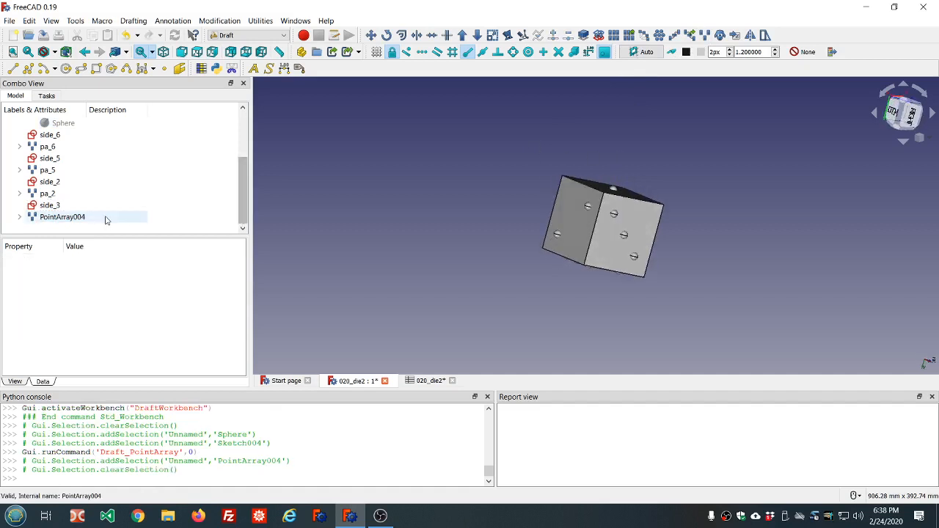
left_click(73, 217)
left_click(79, 218)
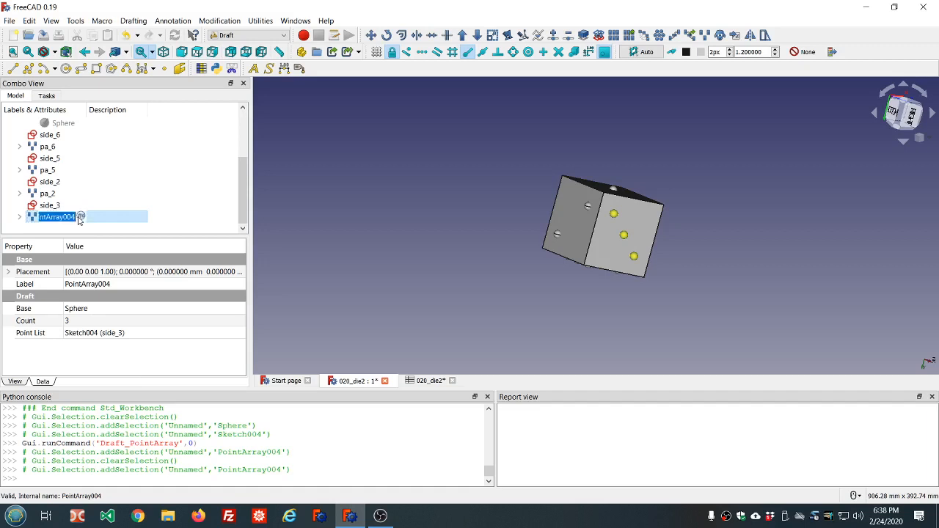
type("pa_3")
key("Return")
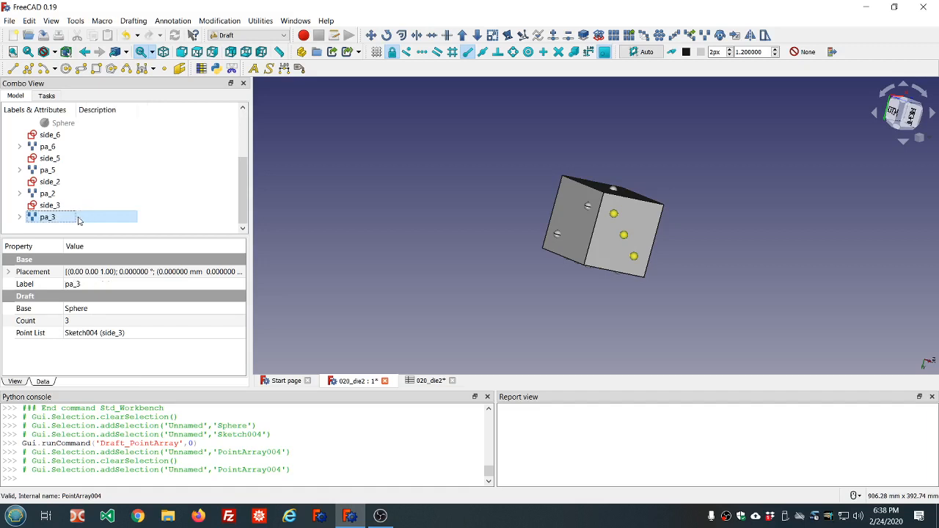
Step: Start a new sketch in the Sketcher workbench on the cube's blank left face, attached with the FlatFace method
left_click(380, 211)
middle_click_drag(379, 211, 513, 203)
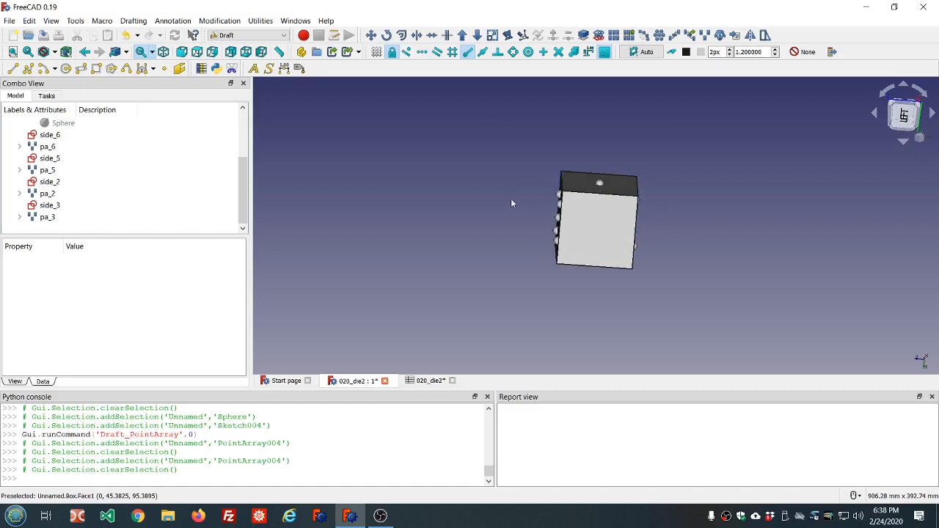
left_click(608, 230)
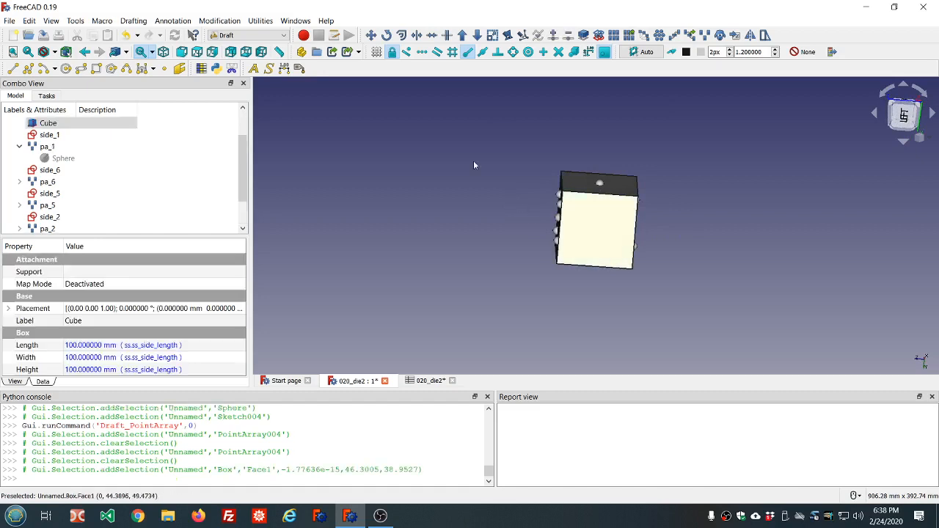
left_click(283, 36)
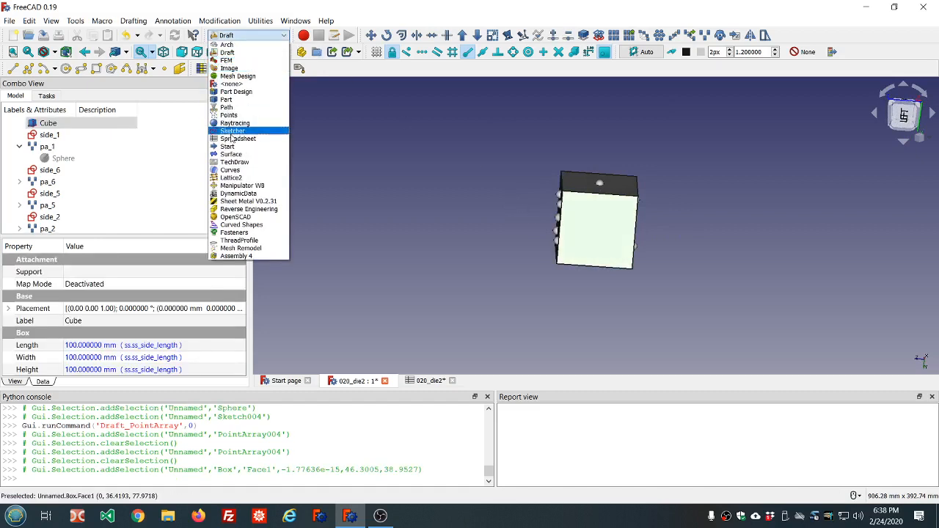
left_click(232, 132)
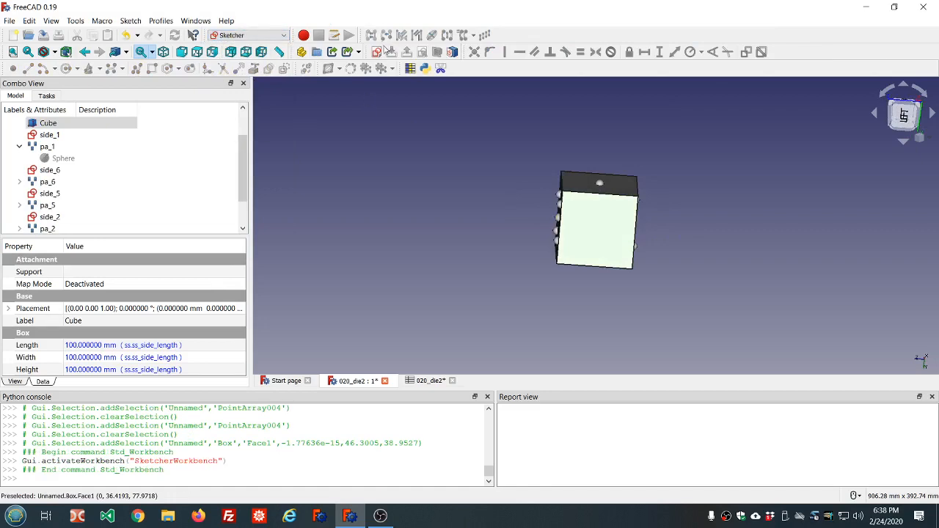
left_click(376, 51)
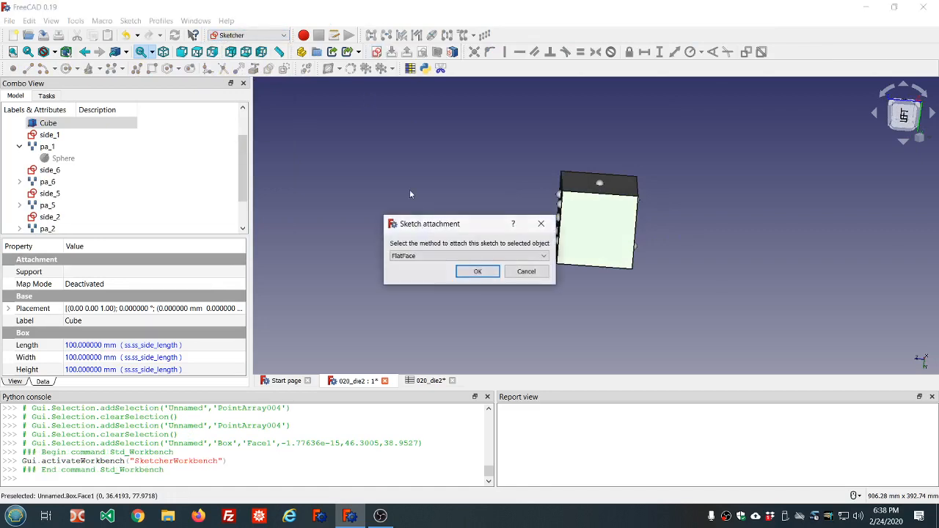
left_click(476, 273)
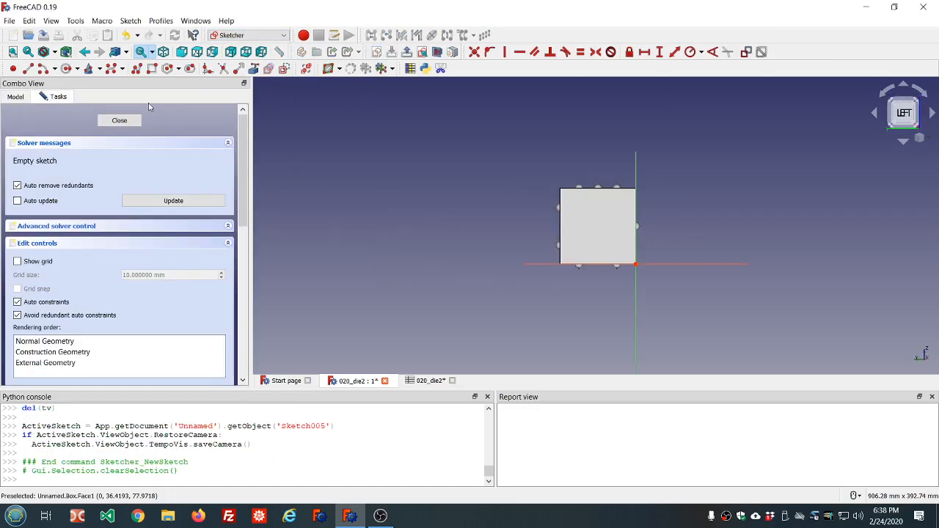
Step: Place four sketch points on the left face, one near each corner and about 20 to 30 mm in from the edges
left_click(13, 68)
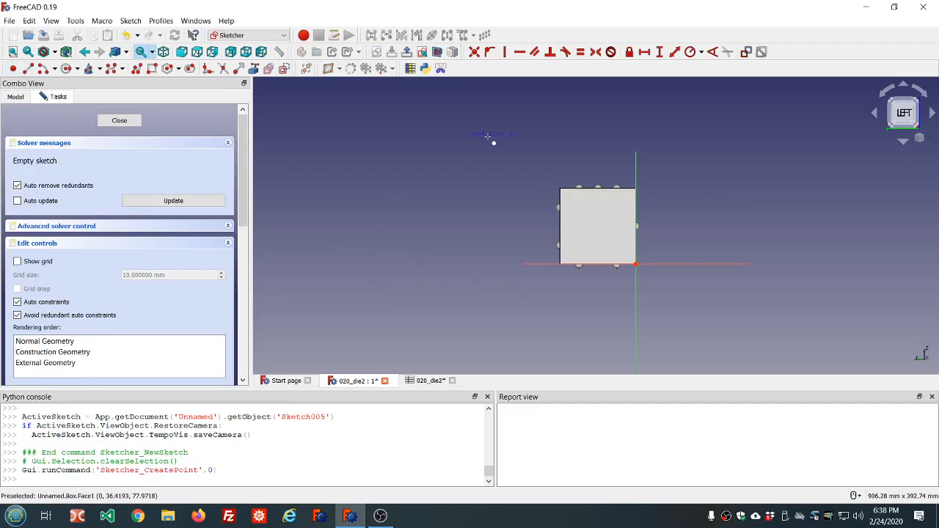
left_click(575, 205)
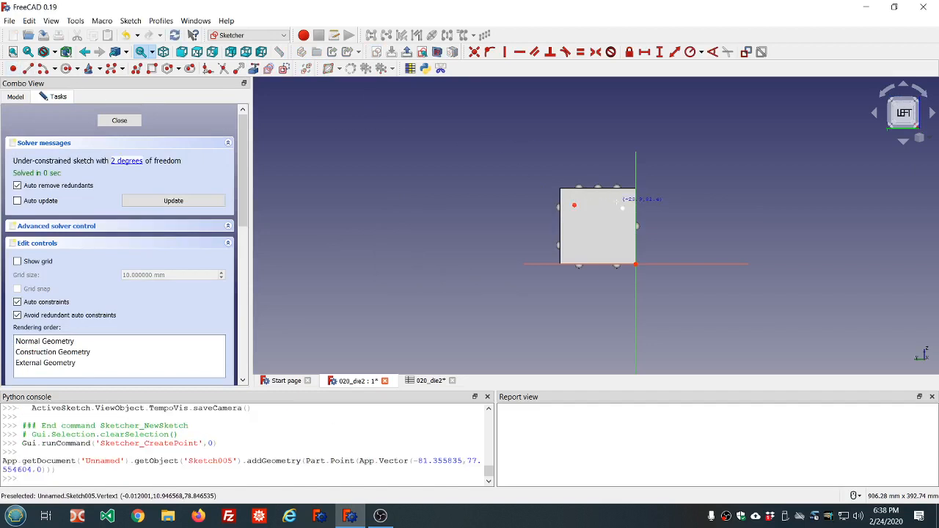
left_click(616, 202)
left_click(615, 246)
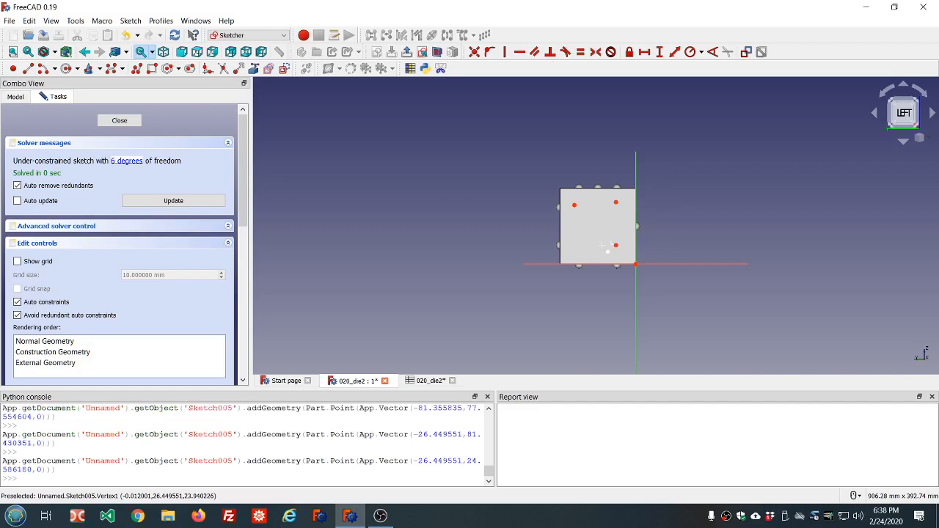
left_click(577, 243)
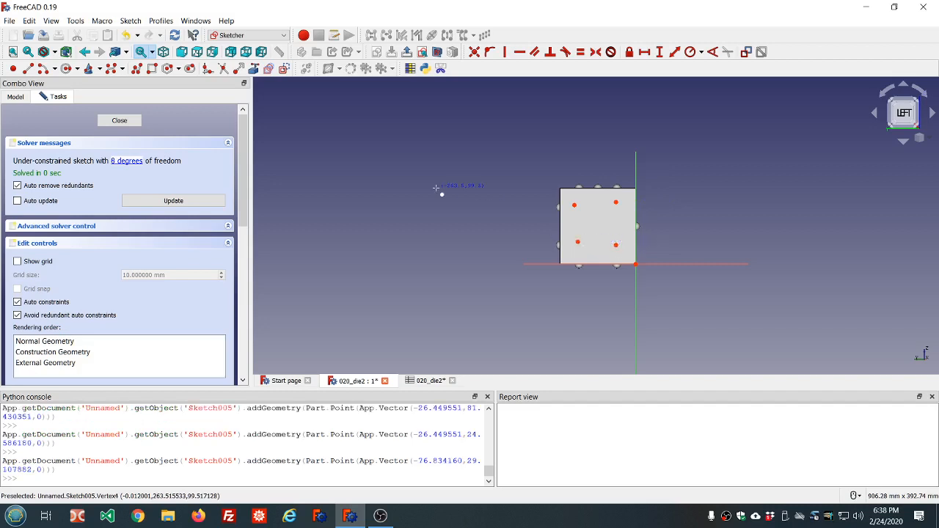
Step: Constrain the upper pair of points and the lower pair of points to be horizontally aligned
left_click(573, 204)
left_click(616, 203)
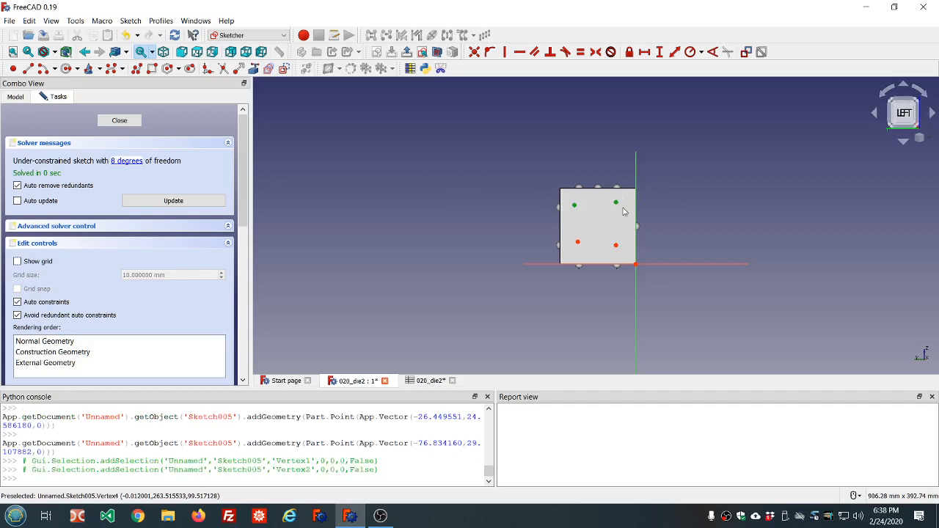
left_click(520, 52)
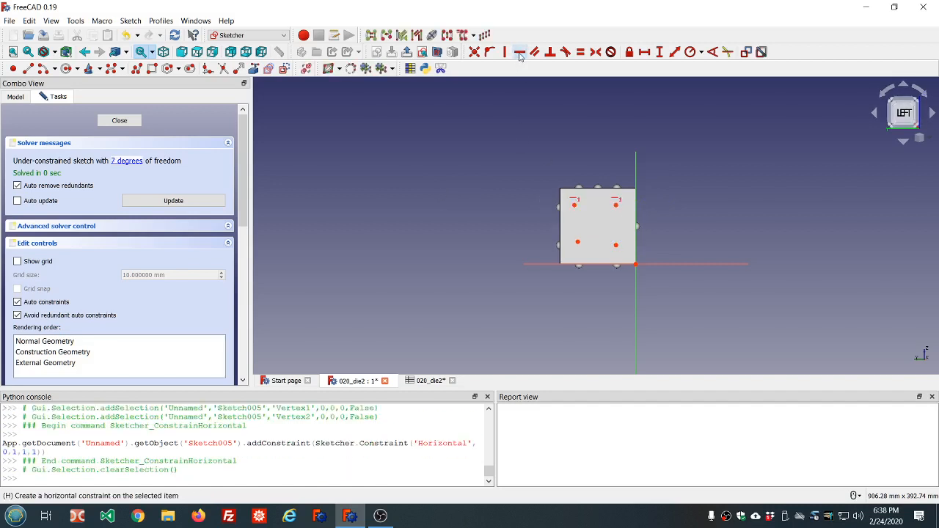
left_click(576, 242)
left_click(615, 245)
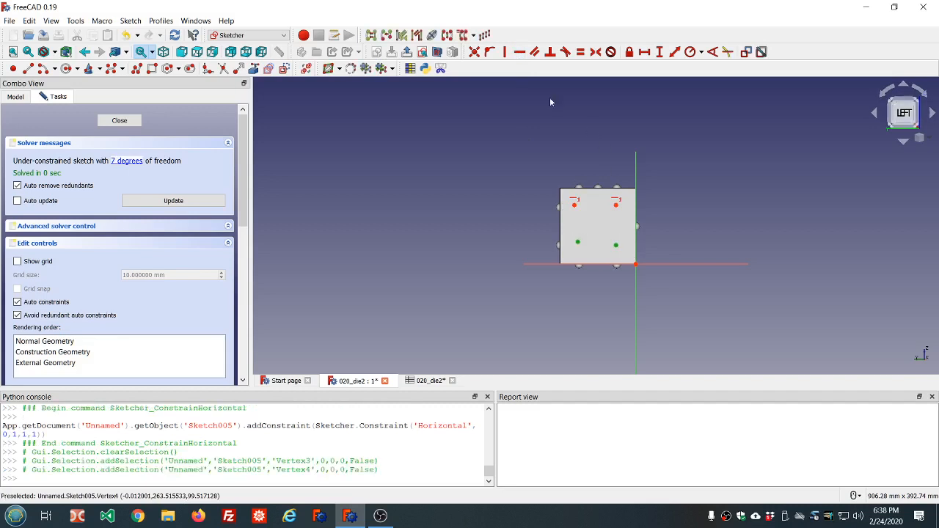
left_click(519, 52)
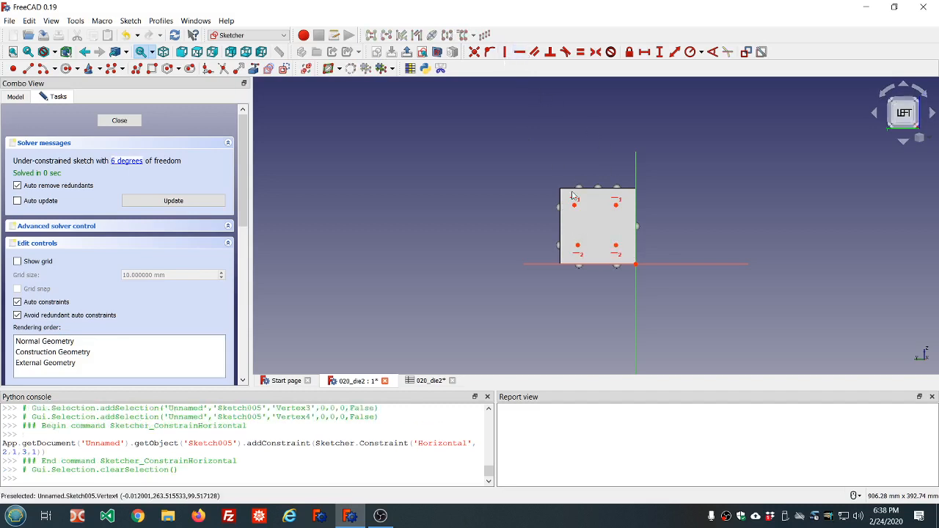
Step: Constrain the left and right pairs of points to be vertically aligned, and shift the upper-left point slightly inward
left_click(574, 204)
left_click(578, 245)
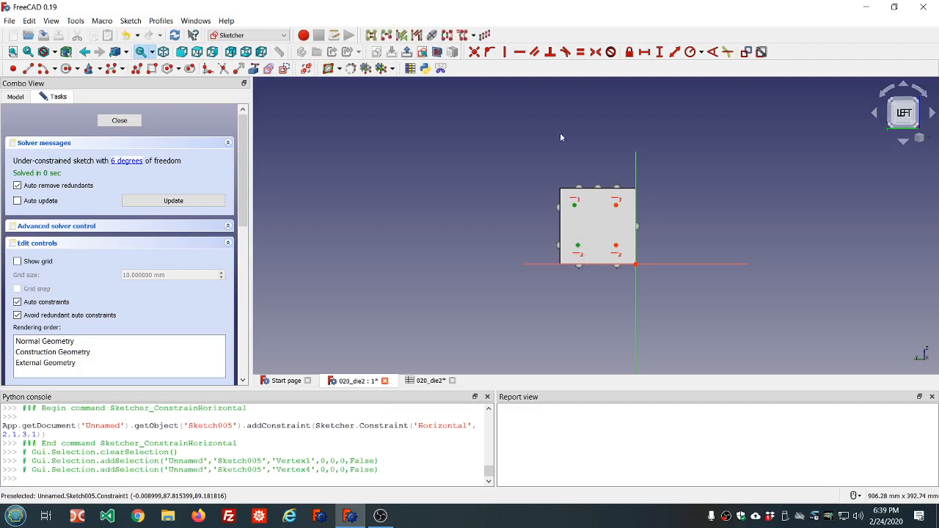
left_click(505, 52)
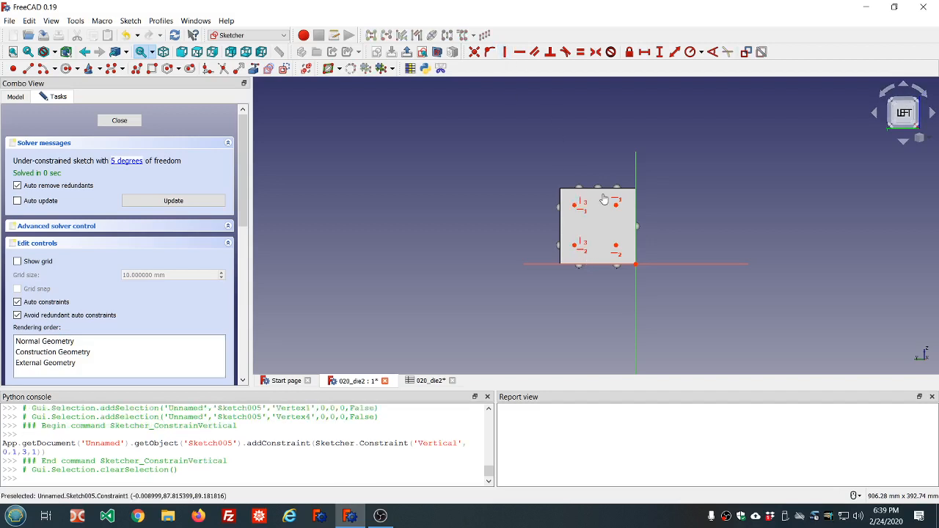
left_click(616, 204)
left_click(615, 245)
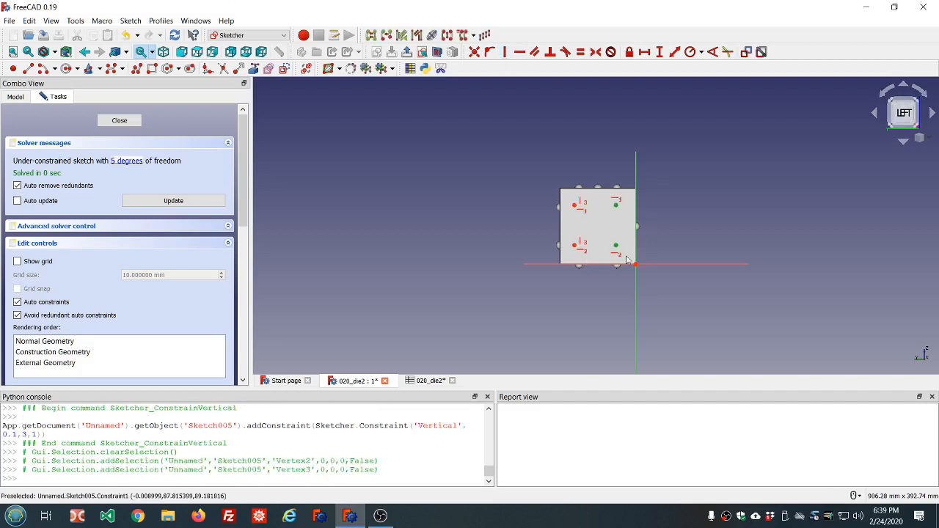
left_click(504, 53)
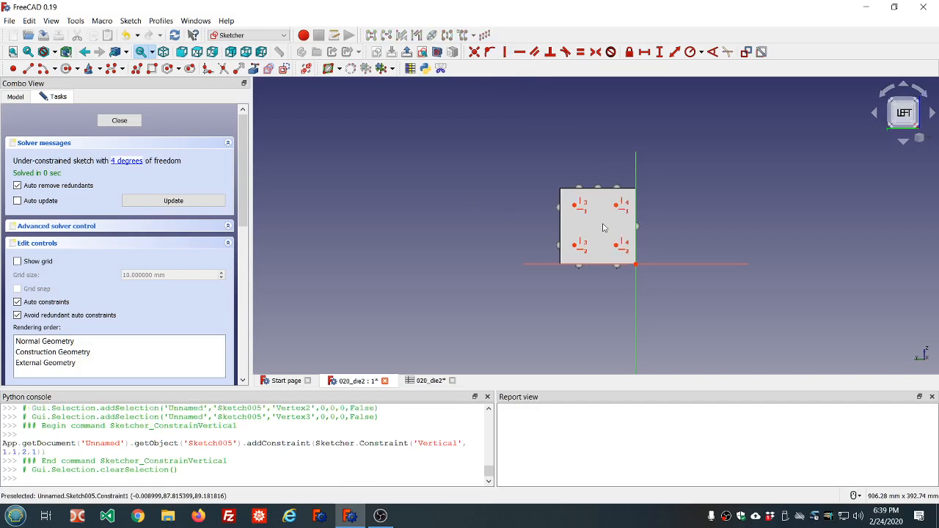
scroll(608, 231, "up", 2)
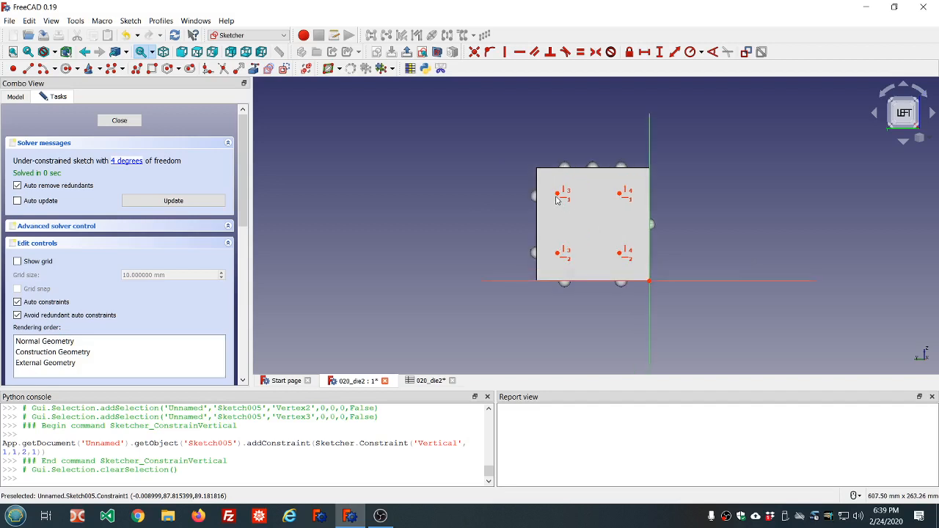
mouse_move(557, 194)
left_mouse_down()
mouse_move(588, 205)
mouse_move(548, 198)
mouse_move(590, 214)
mouse_move(567, 195)
left_mouse_up()
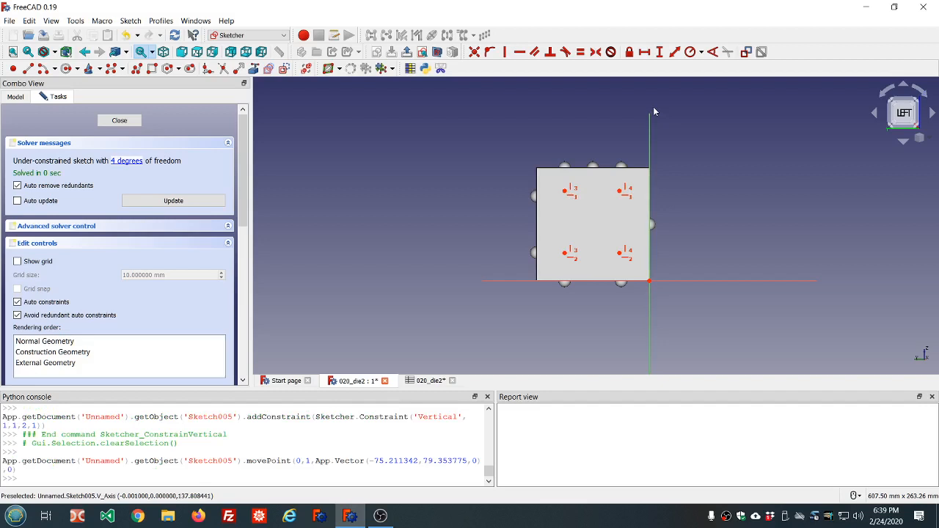
Step: Add a lock constraint to the lower-right point and move its two dimensions outside the face
left_click(623, 253)
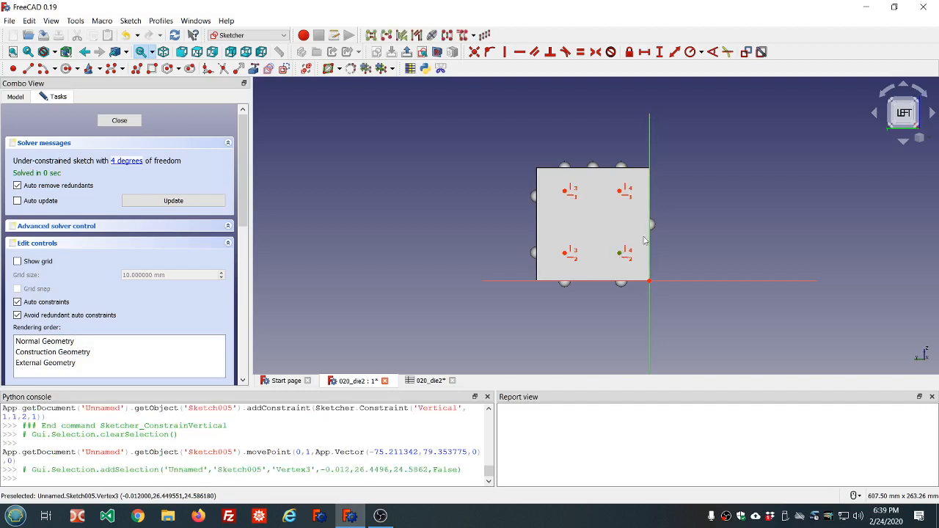
left_click(630, 53)
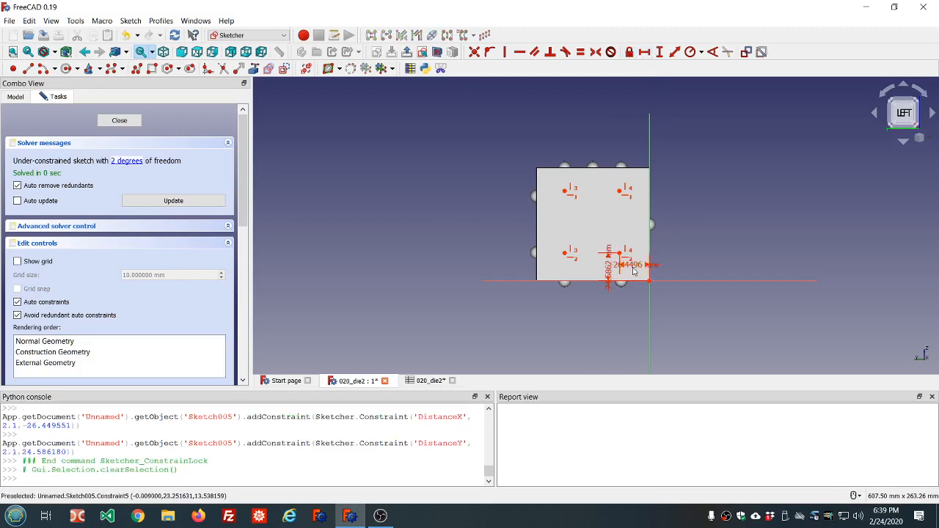
left_click_drag(633, 269, 698, 242)
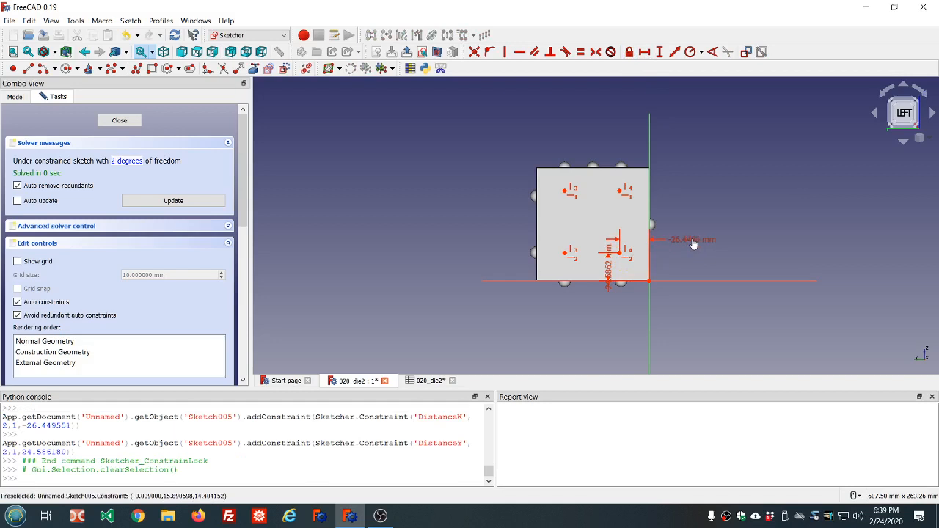
left_click_drag(608, 270, 582, 312)
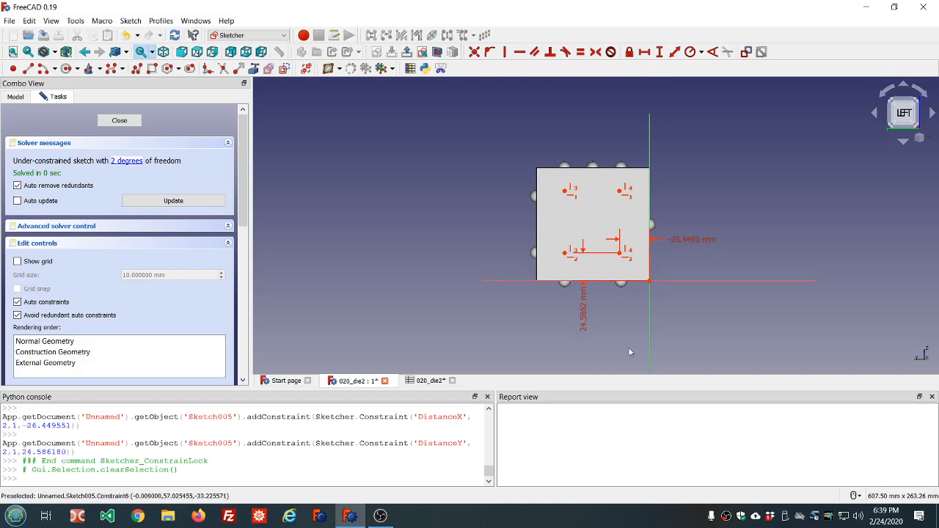
Step: Set the lower-right point's horizontal distance to the formula -ss.ss_side_length/4
double_click(683, 239)
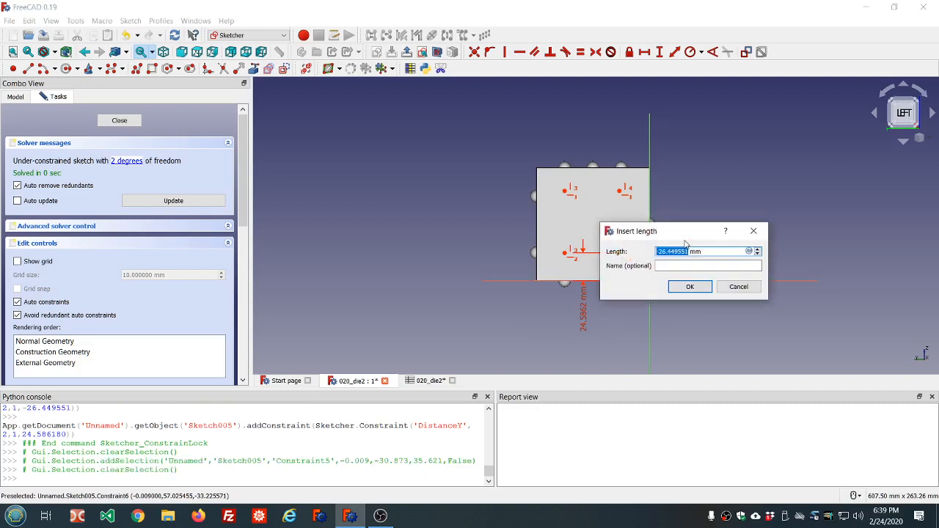
key("equal")
type("-")
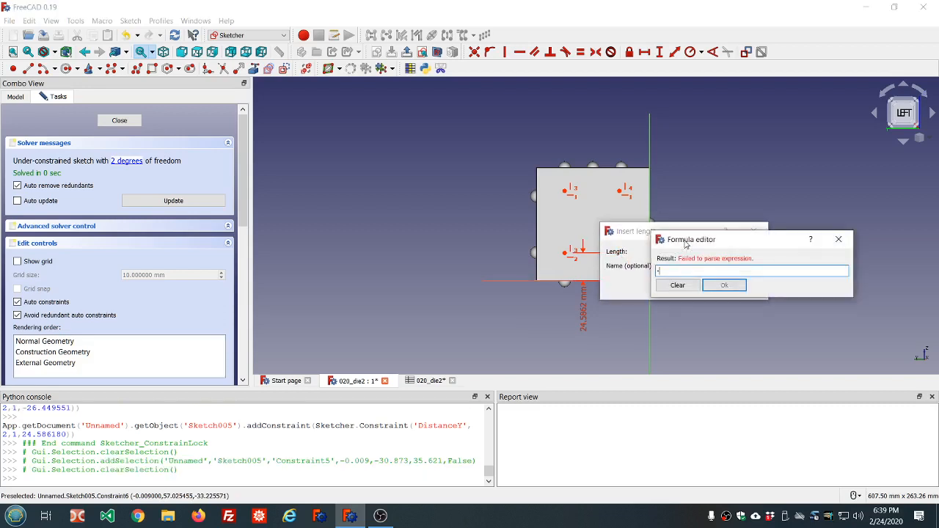
type("ss.")
key("Down")
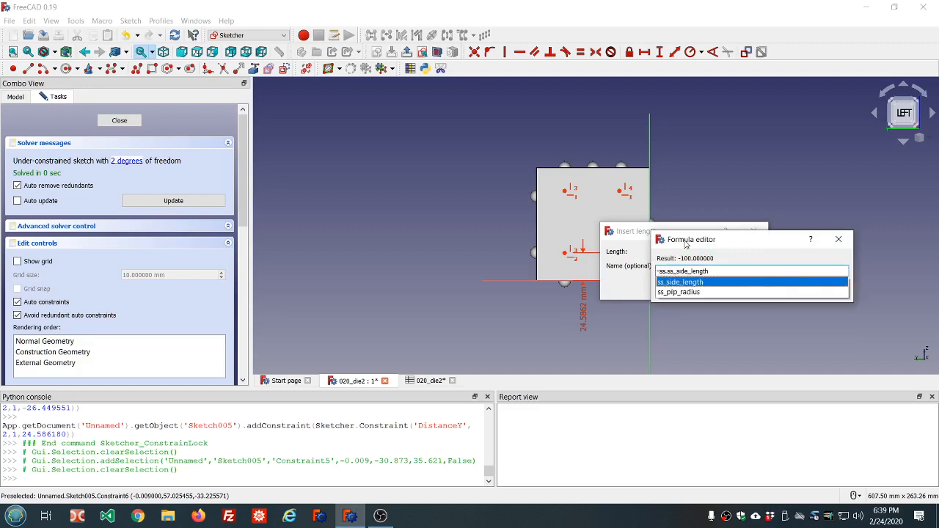
type("/4")
key("Return")
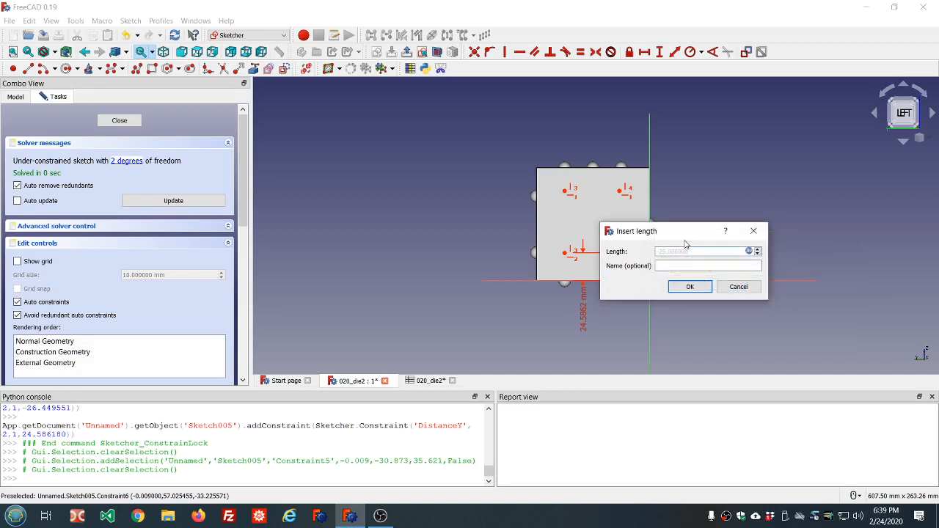
left_click(687, 287)
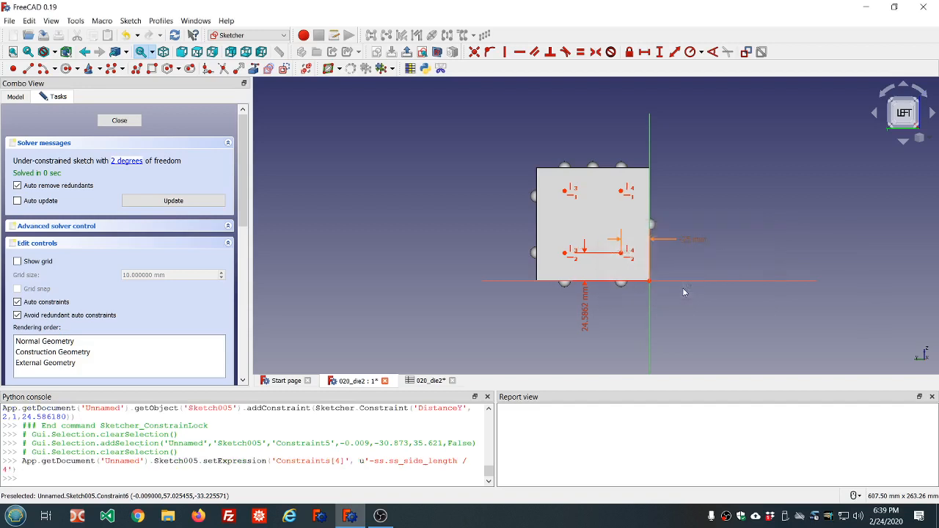
Step: Set the lower-right point's vertical distance to the formula ss.ss_side_length/4
double_click(587, 317)
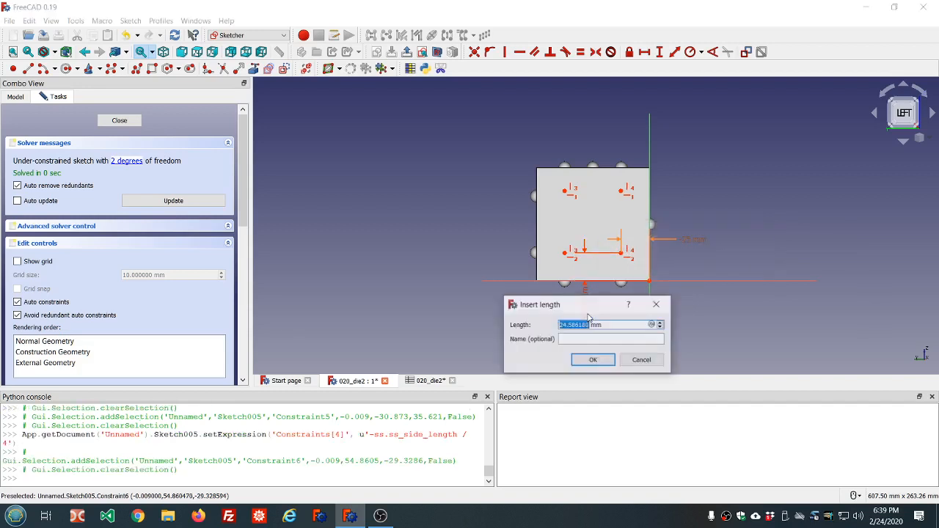
key("equal")
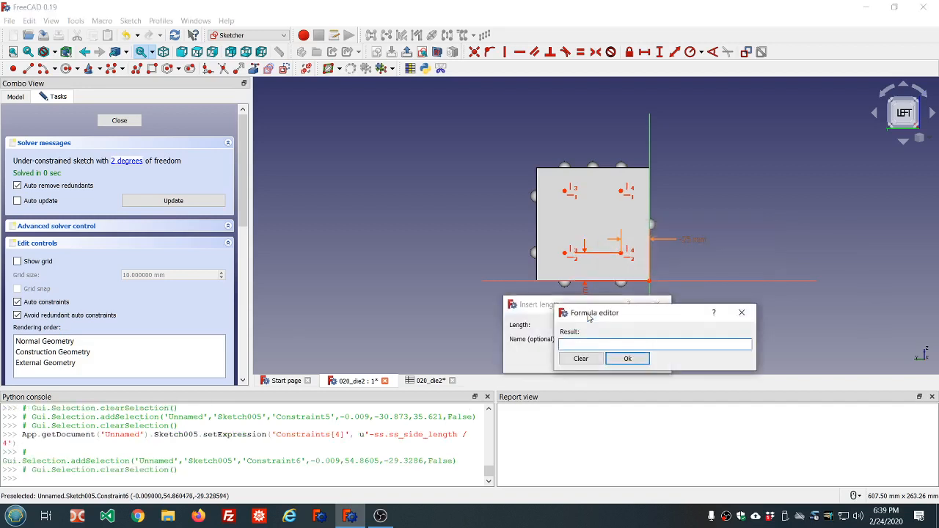
type("ss.ss")
key("Down")
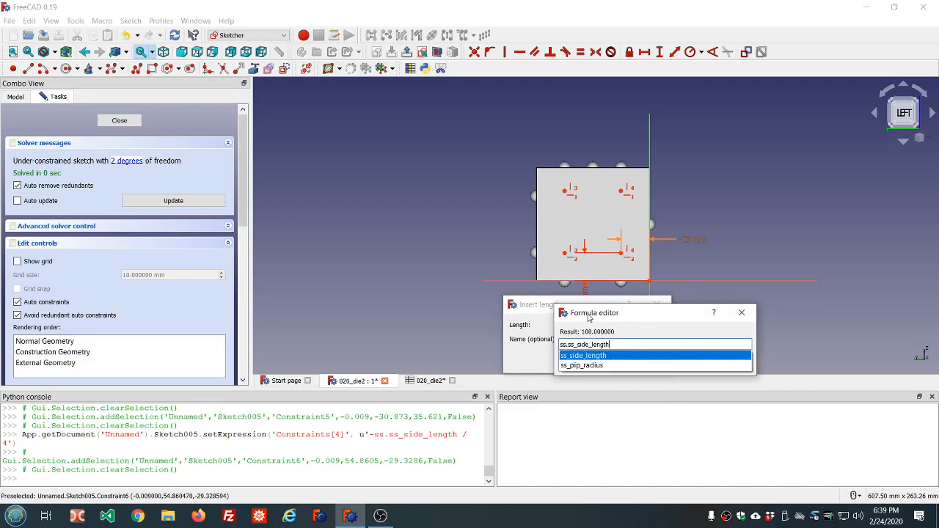
key("Return")
type("/4")
key("Return")
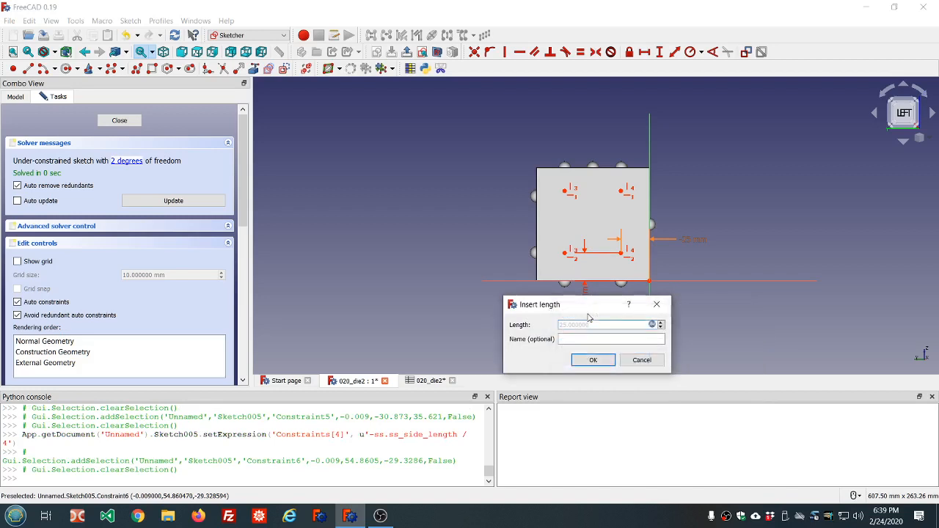
left_click(593, 360)
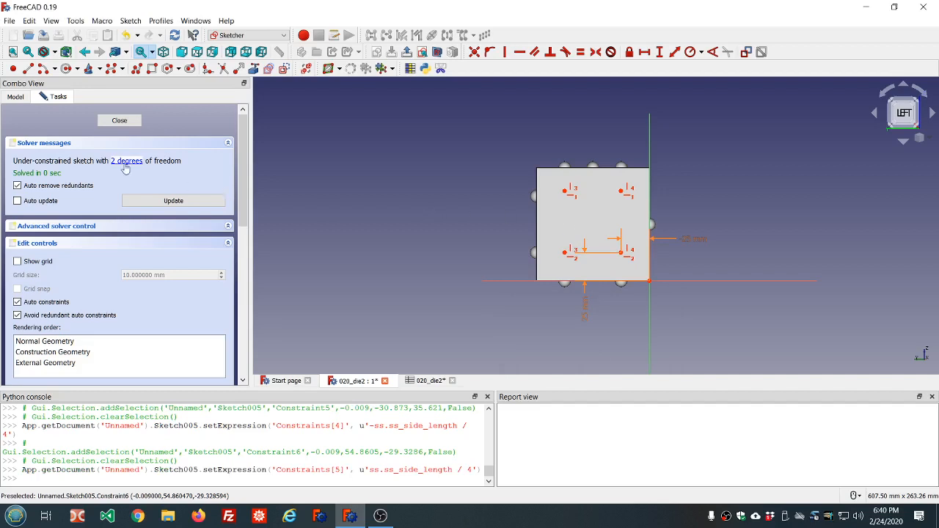
Step: Shift the upper-left point slightly toward the face's outer edge and add a lock constraint to it
mouse_move(565, 190)
left_mouse_down()
mouse_move(545, 192)
mouse_move(586, 192)
mouse_move(564, 182)
mouse_move(554, 203)
left_mouse_up()
left_click(556, 198)
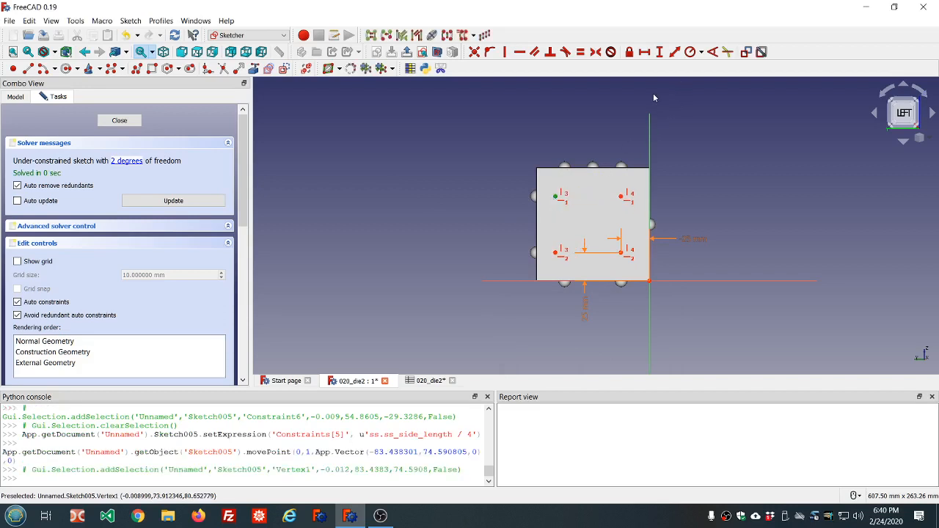
left_click(628, 55)
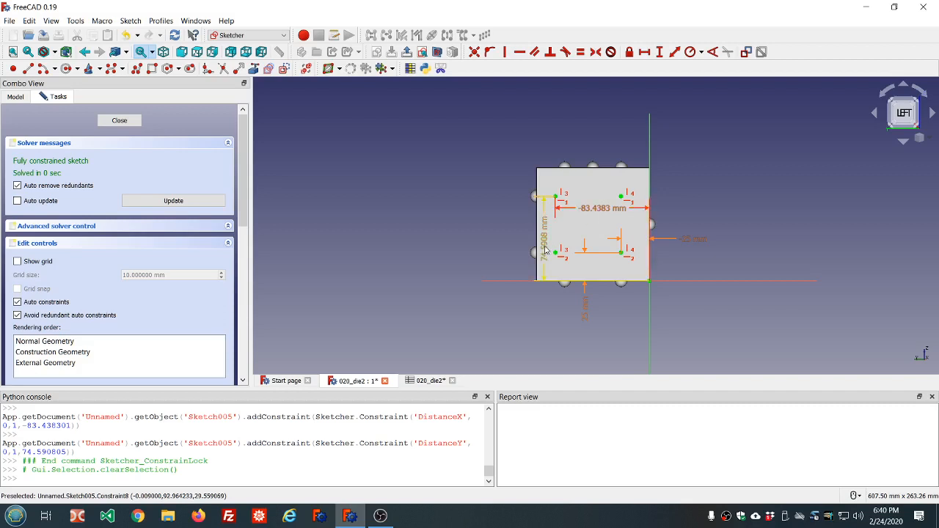
Step: Set the upper-left point's horizontal distance to the formula -ss.ss_side_length*3/4
double_click(595, 208)
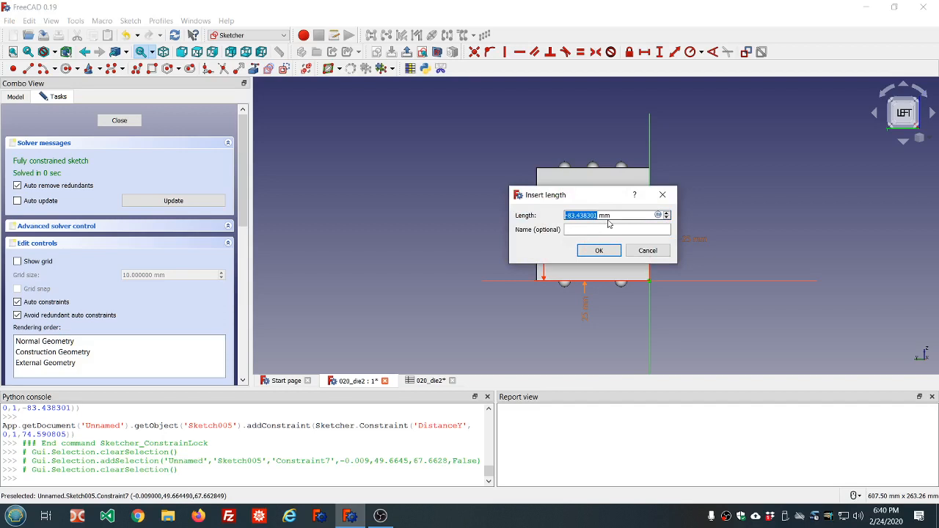
key("equal")
type("-ss.ss")
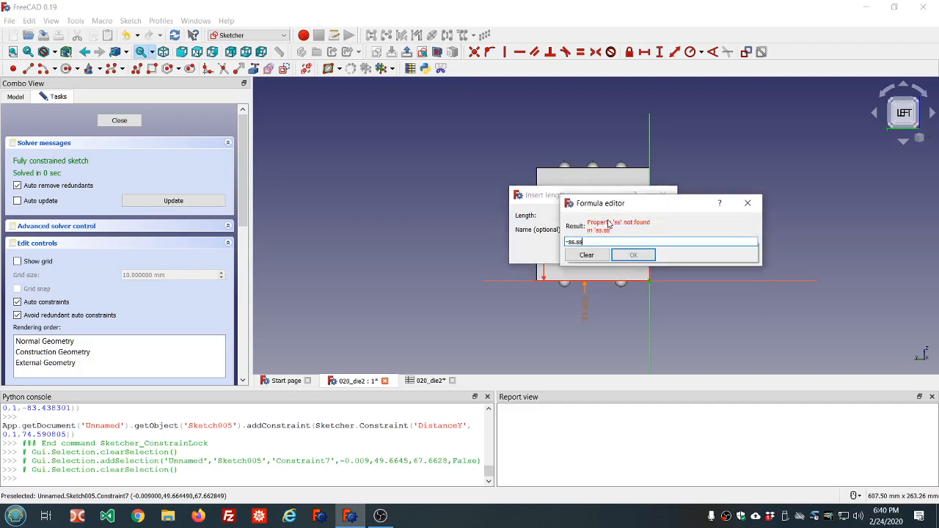
key("Down")
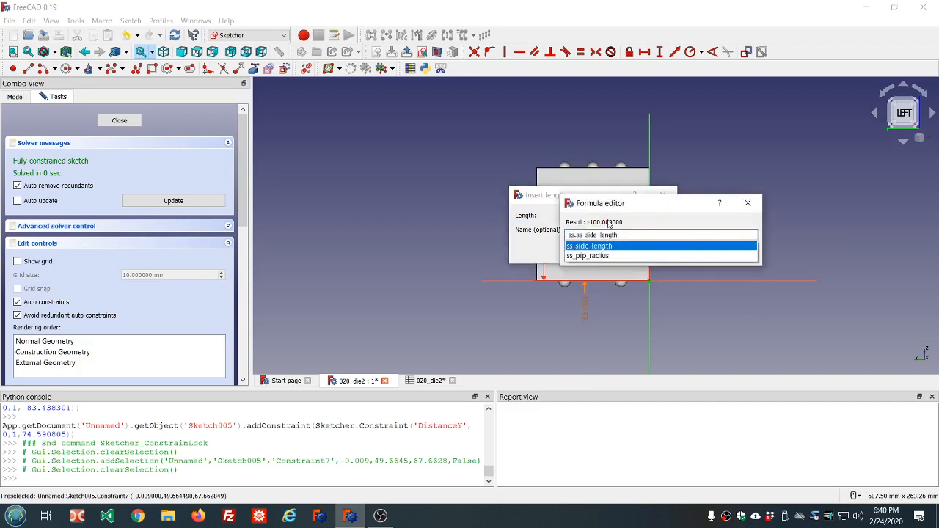
type("/")
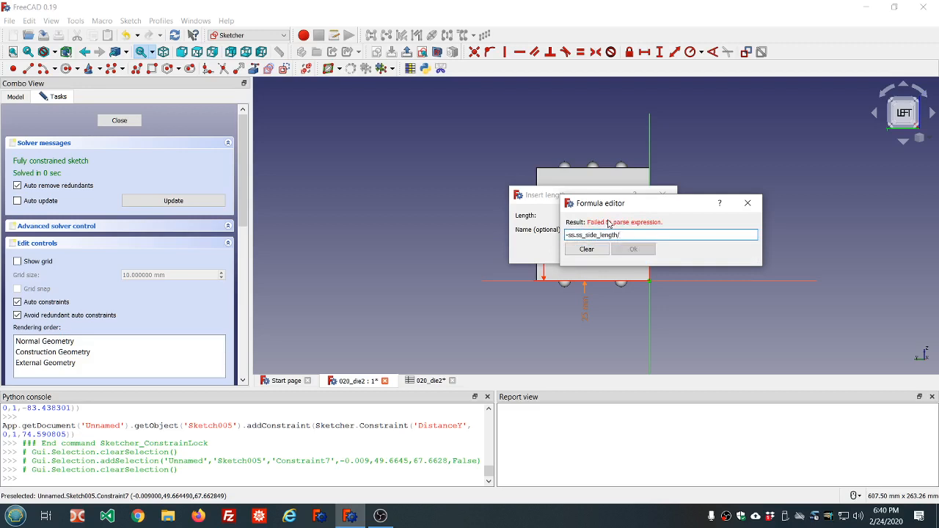
key("BackSpace")
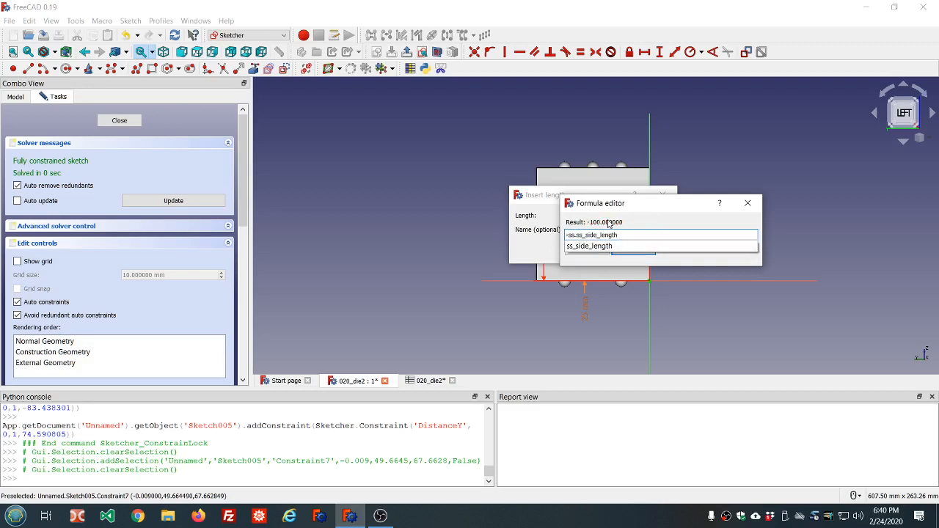
type("3/4")
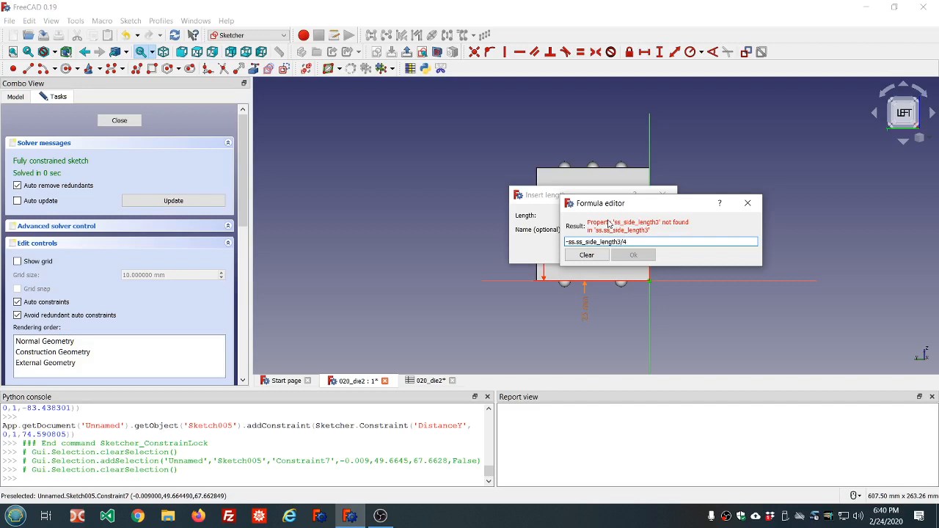
type("*")
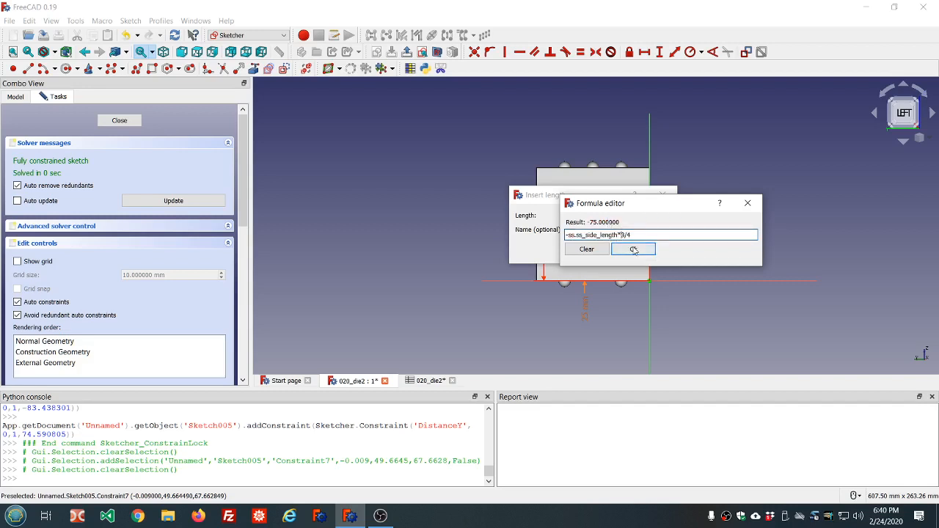
left_click(633, 249)
left_click(598, 251)
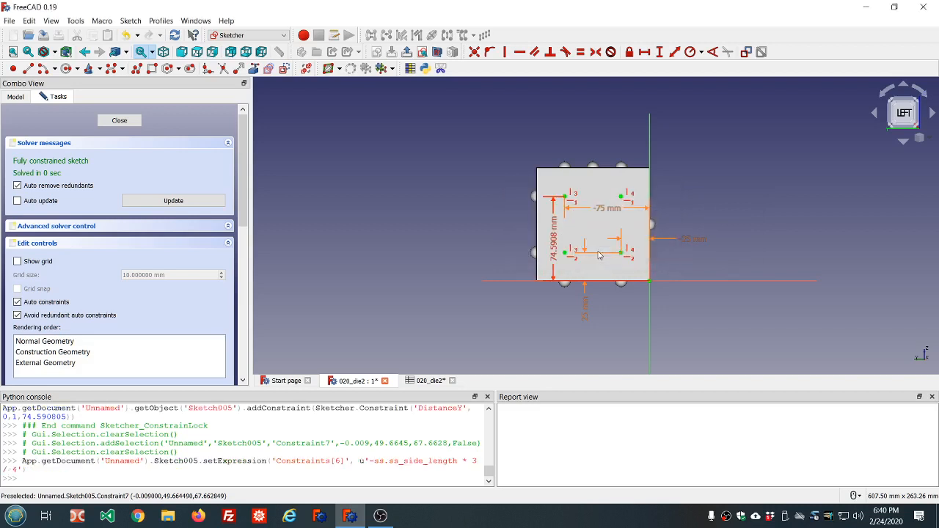
Step: Set the upper-left point's vertical distance to the formula ss.ss_side_length*3/4
double_click(555, 252)
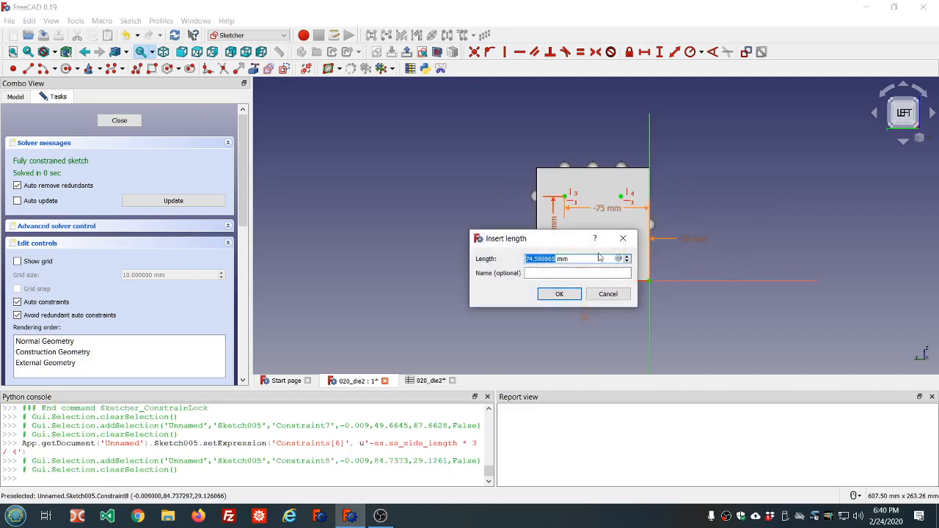
type("=ss.ss")
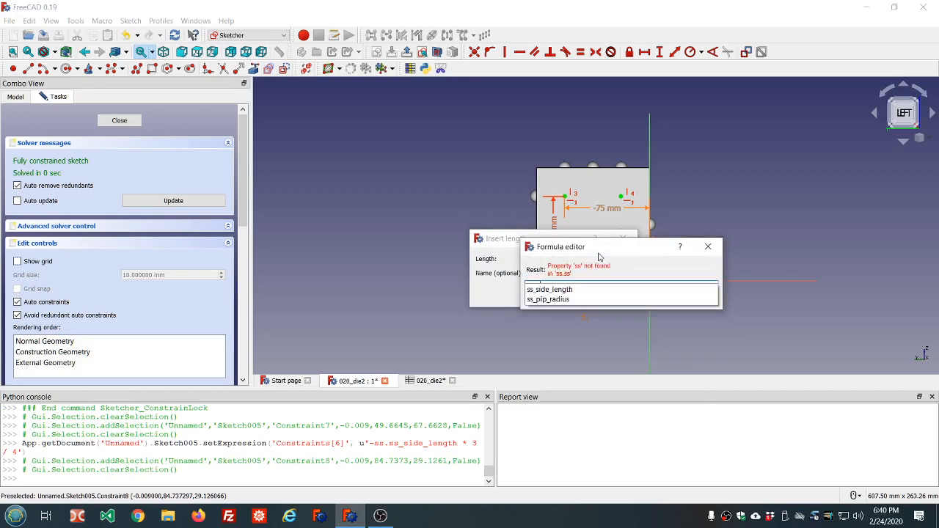
key("Down")
key("Return")
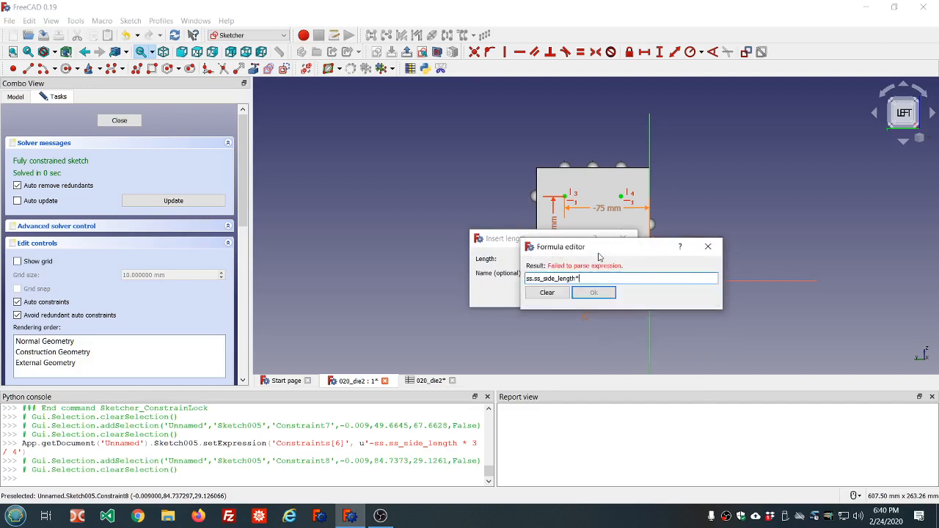
type("*3/4")
left_click(593, 292)
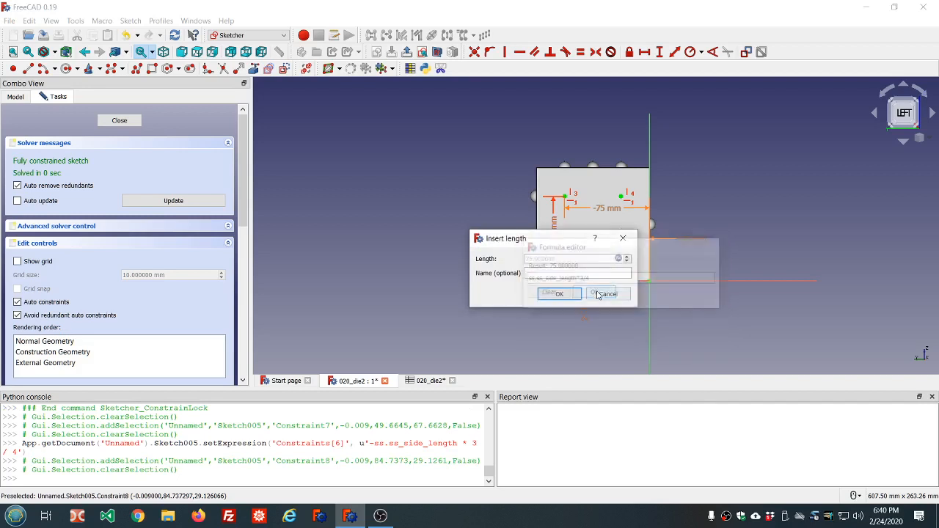
left_click(560, 292)
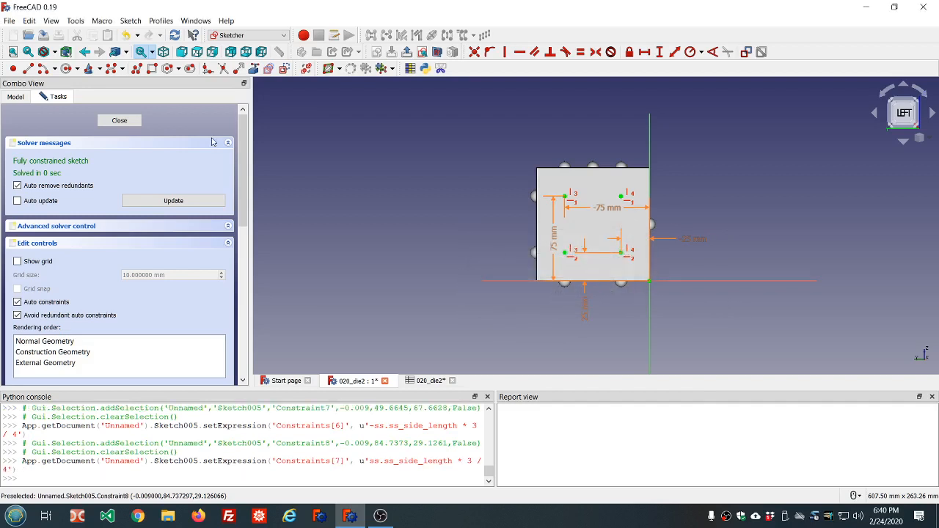
Step: Close the four-point sketch and rename it side_4
left_click(118, 122)
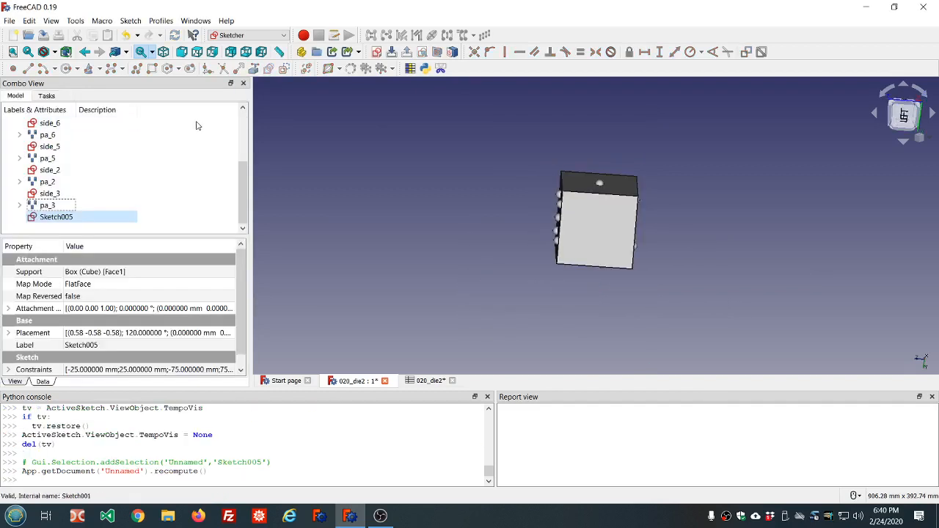
left_click(66, 218)
left_click(66, 217)
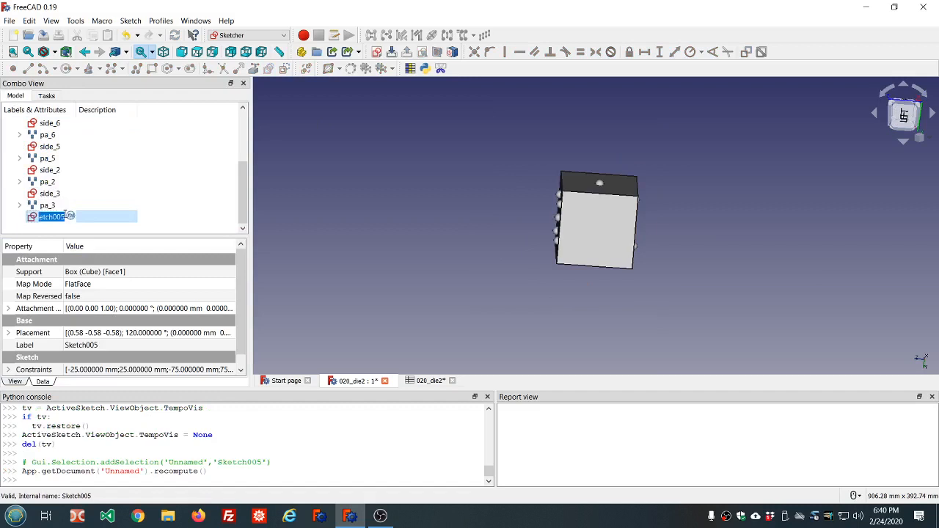
type("side_4")
key("Return")
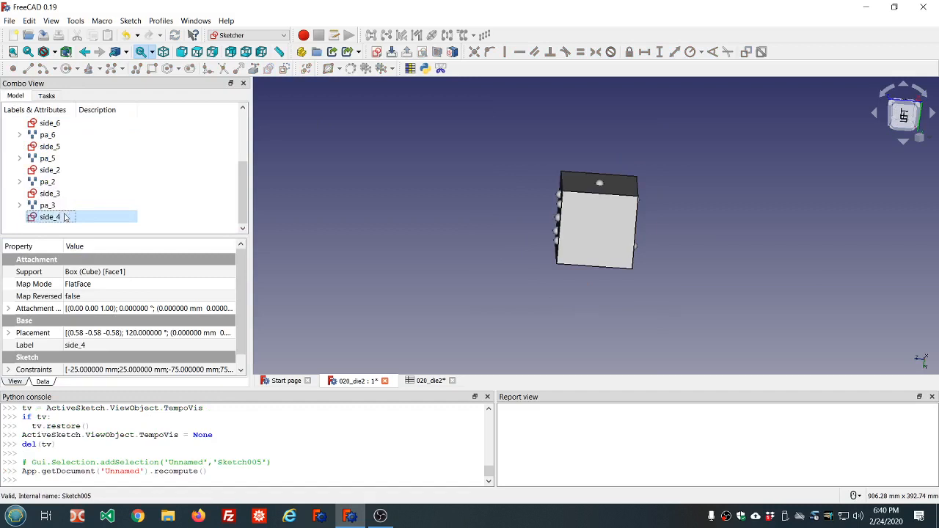
Step: Create a Draft point array of the Sphere on the points of the side_4 sketch
scroll(57, 192, "up", 2)
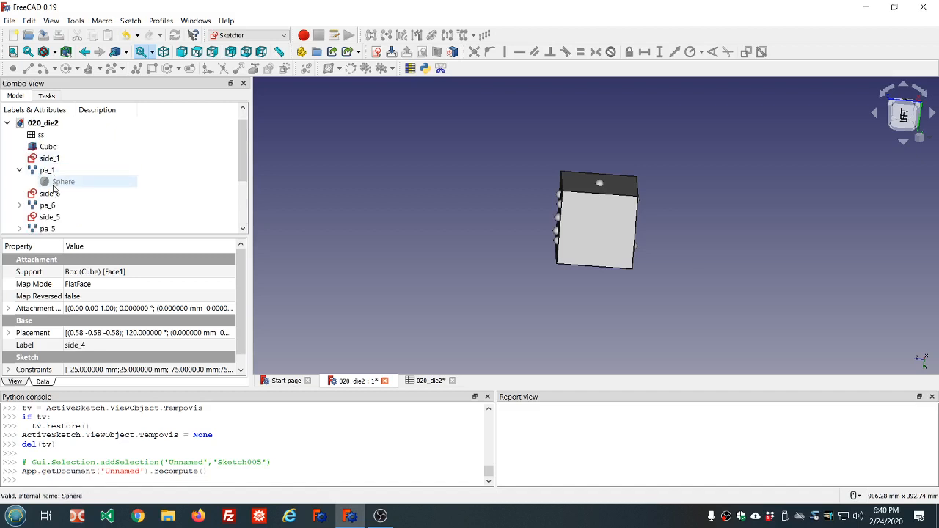
left_click(54, 183)
scroll(125, 189, "down", 2)
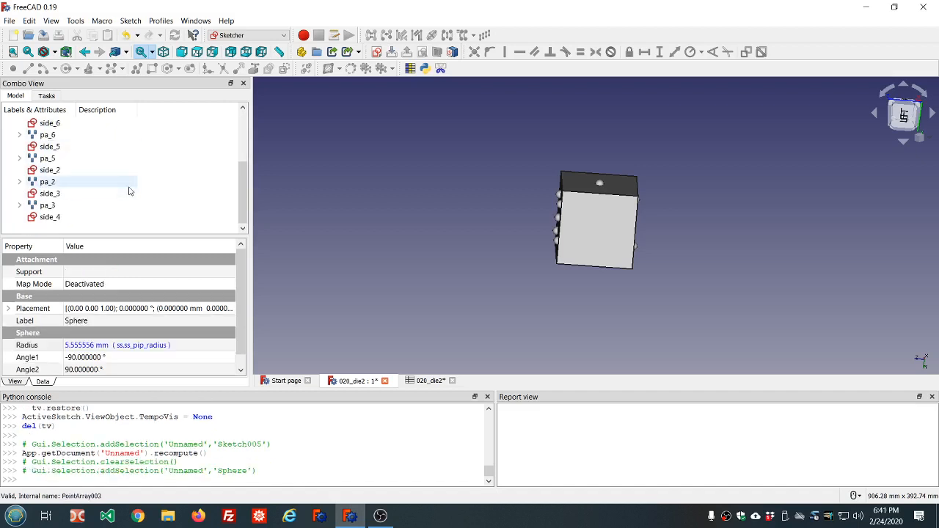
left_click(48, 217)
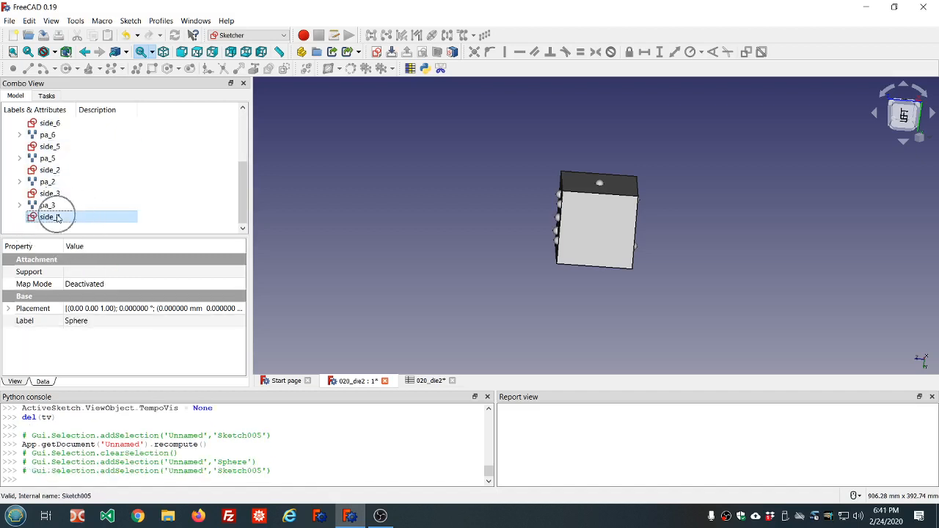
left_click(246, 35)
left_click(228, 52)
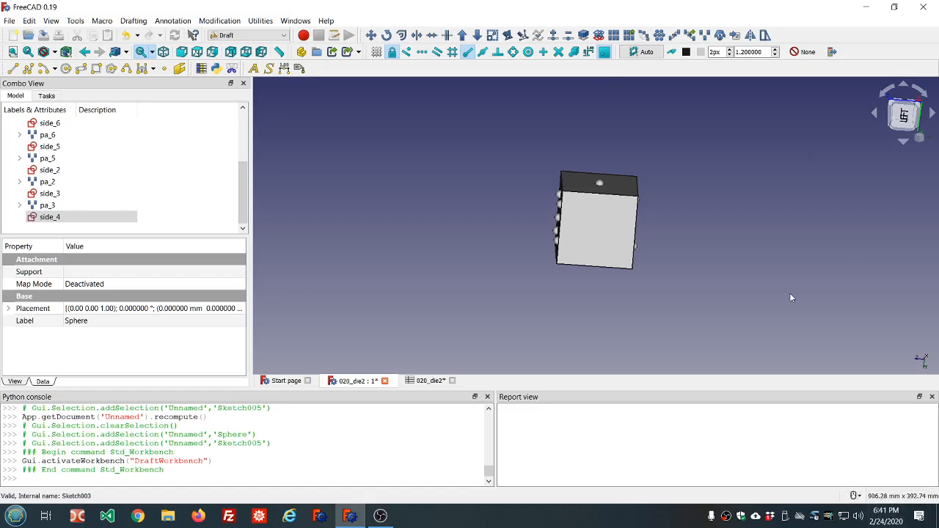
scroll(767, 254, "up", 2)
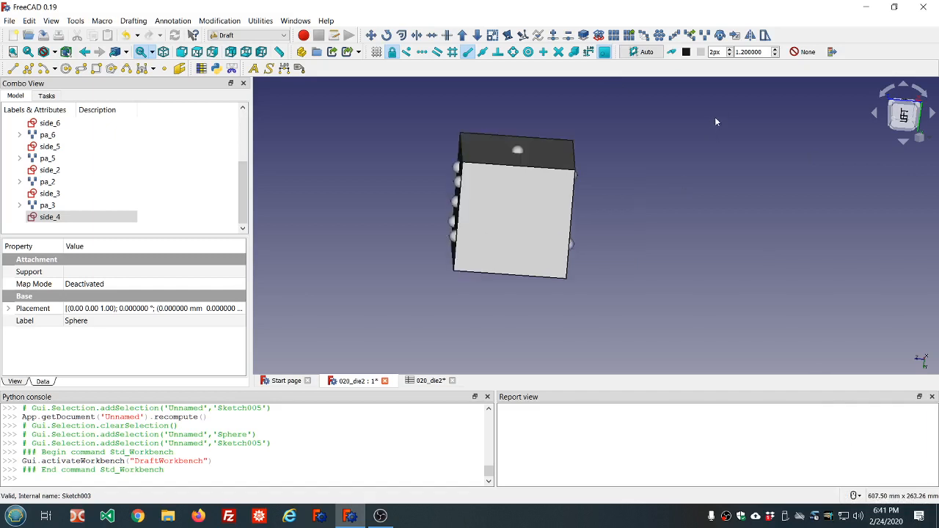
left_click(705, 37)
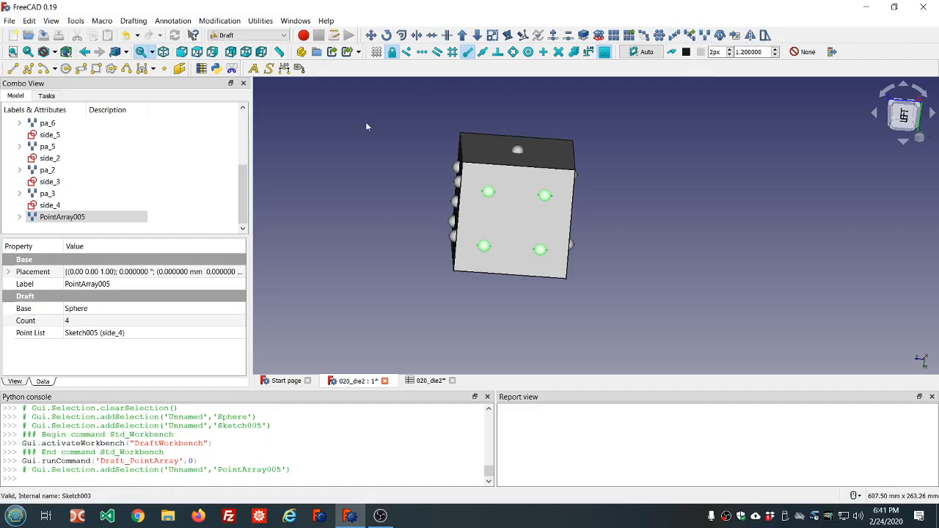
Step: Rename the new point array on the four-pip face as pa_4
left_click(403, 126)
middle_click_drag(375, 178, 504, 164)
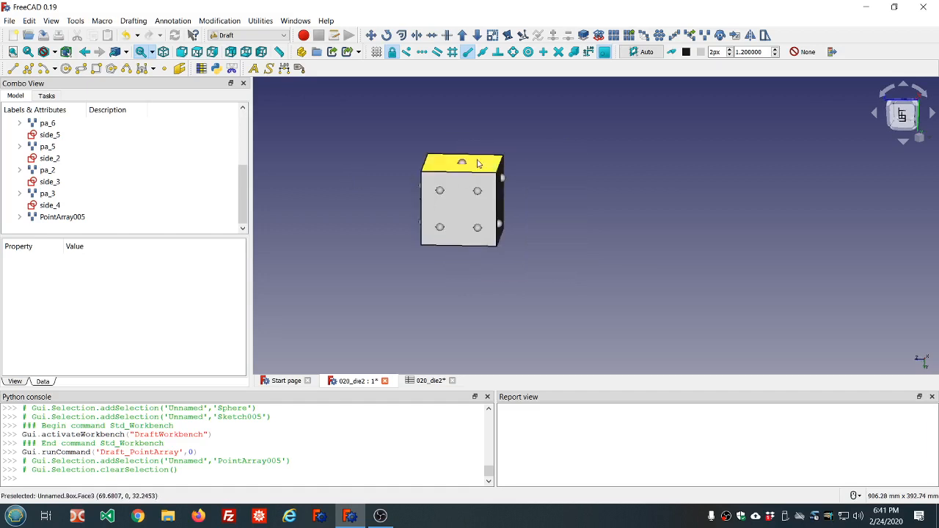
scroll(504, 165, "up", 3)
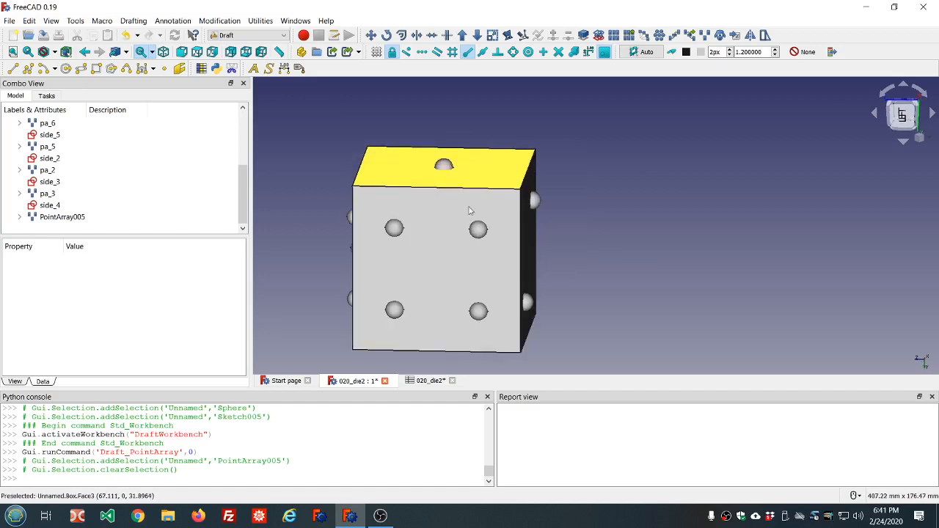
left_click(66, 218)
left_click(66, 217)
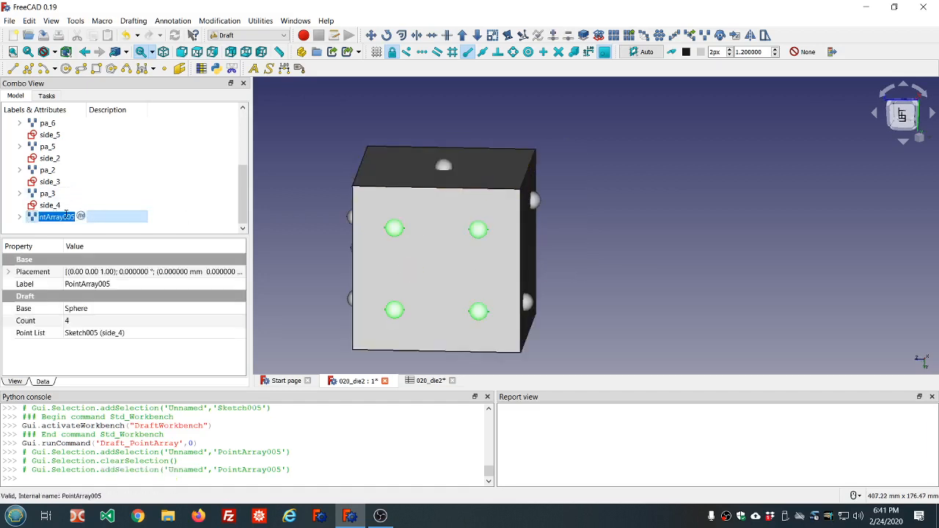
type("pa_4")
left_click(117, 170)
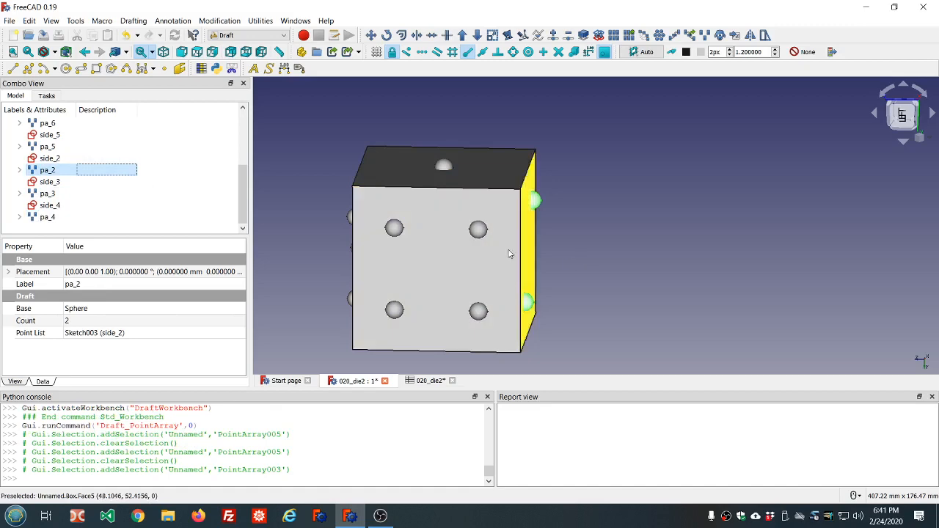
Step: Change the ss_pip_radius formula in the ss spreadsheet to =ss_side_length / 16 and return to the 3D model
middle_click_drag(406, 266, 556, 246)
scroll(556, 249, "down", 2)
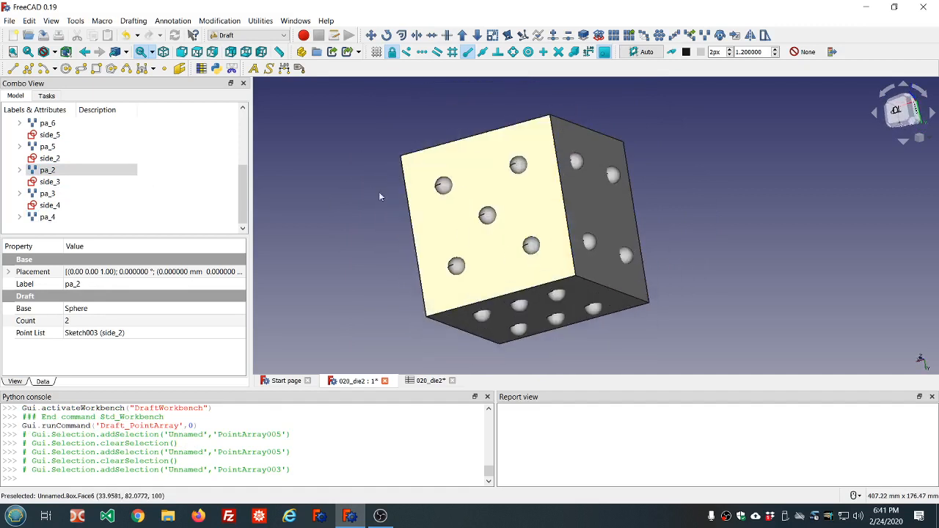
scroll(184, 175, "up", 3)
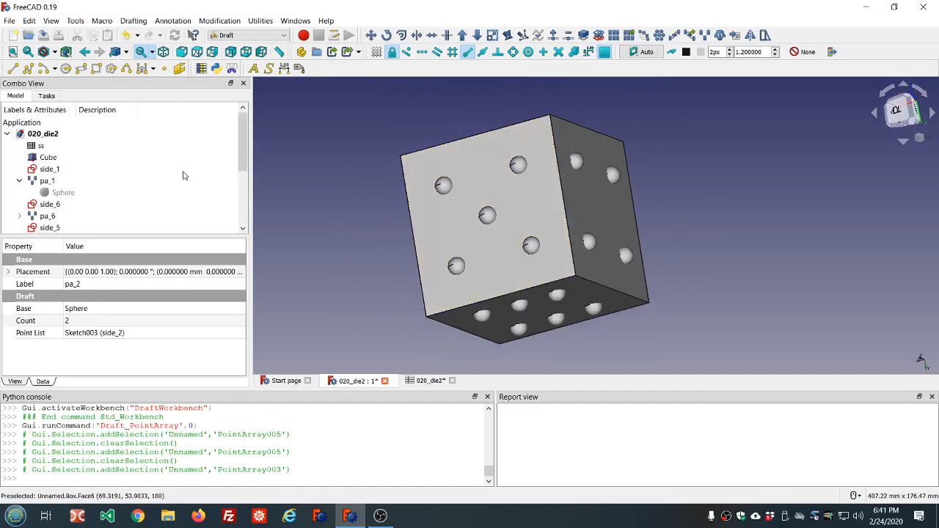
double_click(65, 148)
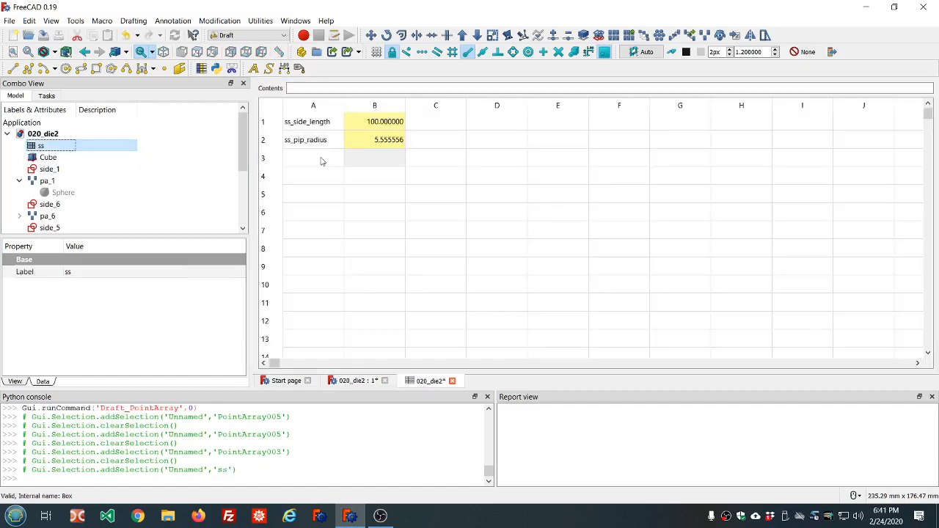
left_click(380, 140)
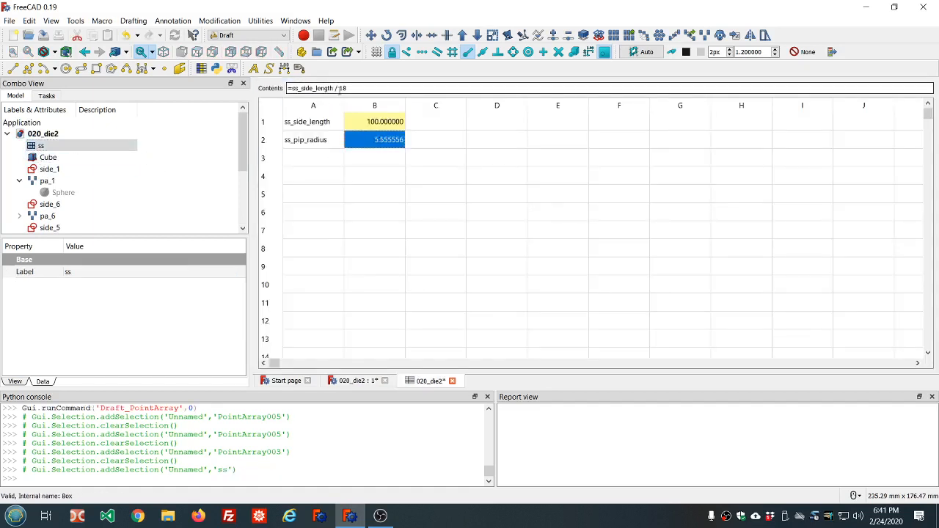
left_click(340, 88)
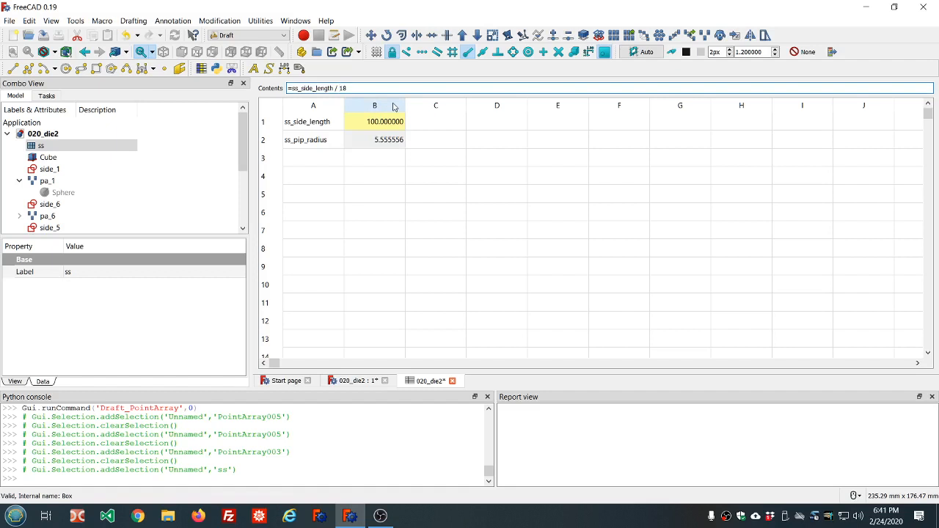
type("6")
key("Return")
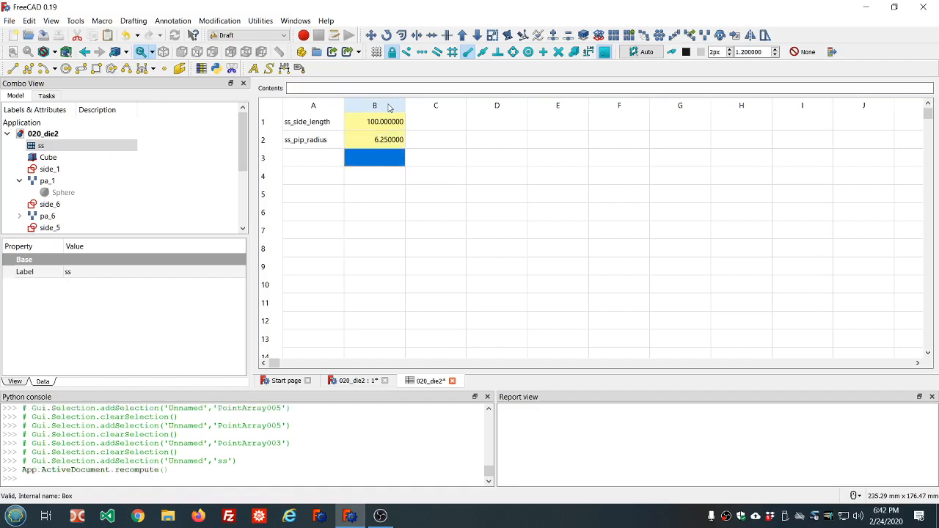
left_click(352, 382)
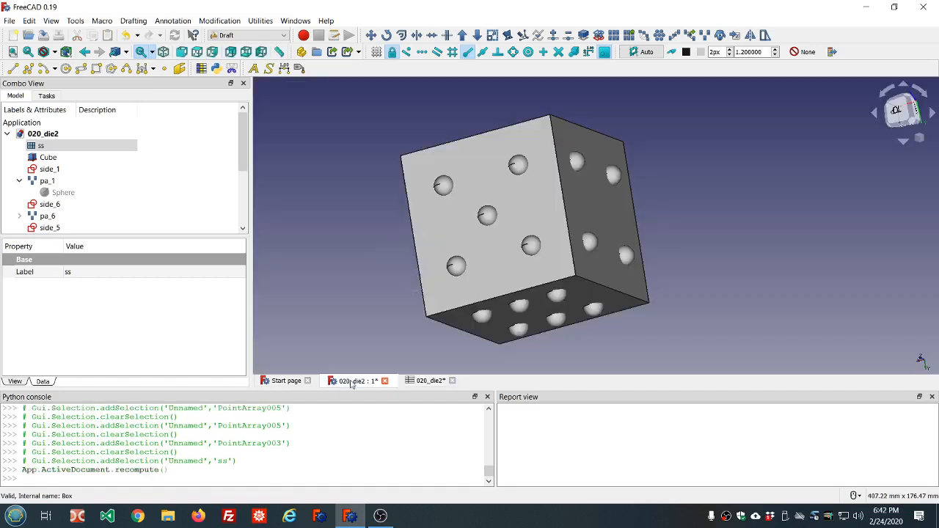
Step: Change the ss_pip_radius formula in the ss spreadsheet to =ss_side_length / 14 and return to the 3D model to check the pips
left_click(365, 280)
left_click_drag(369, 212, 466, 189)
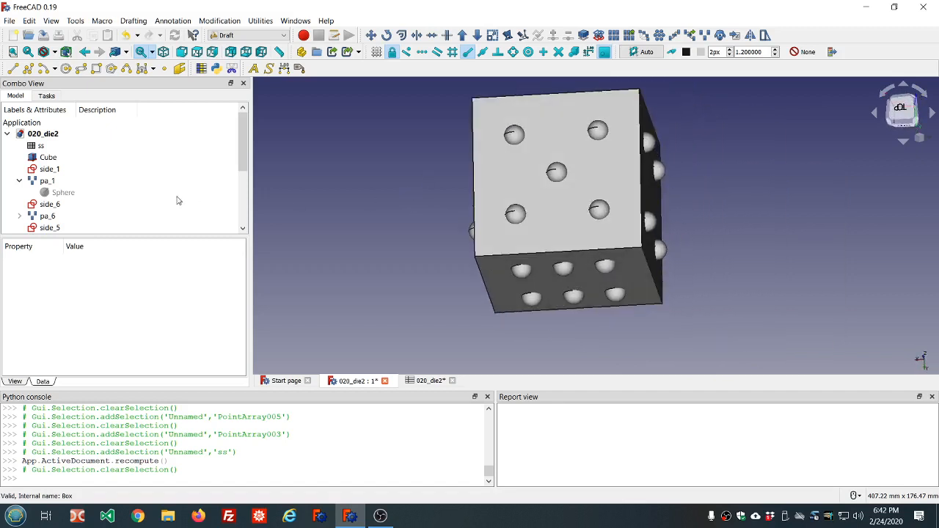
double_click(110, 145)
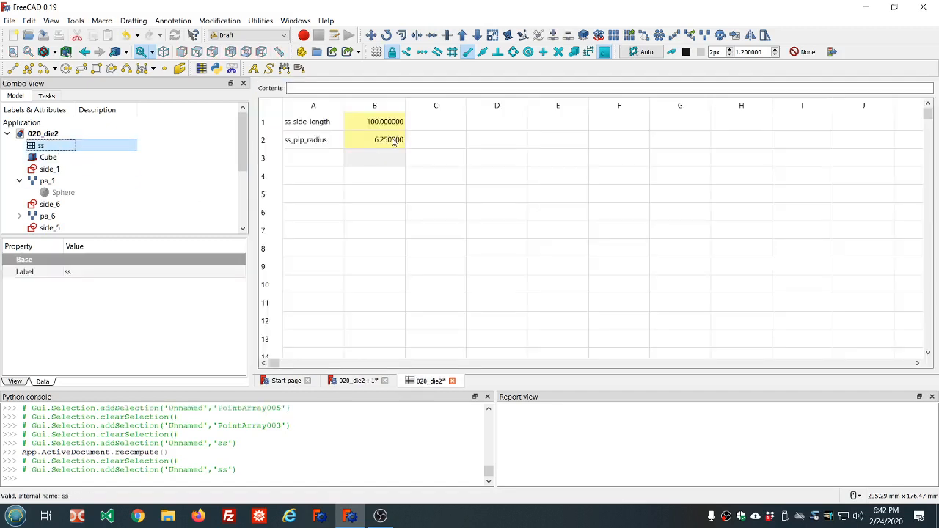
left_click(394, 141)
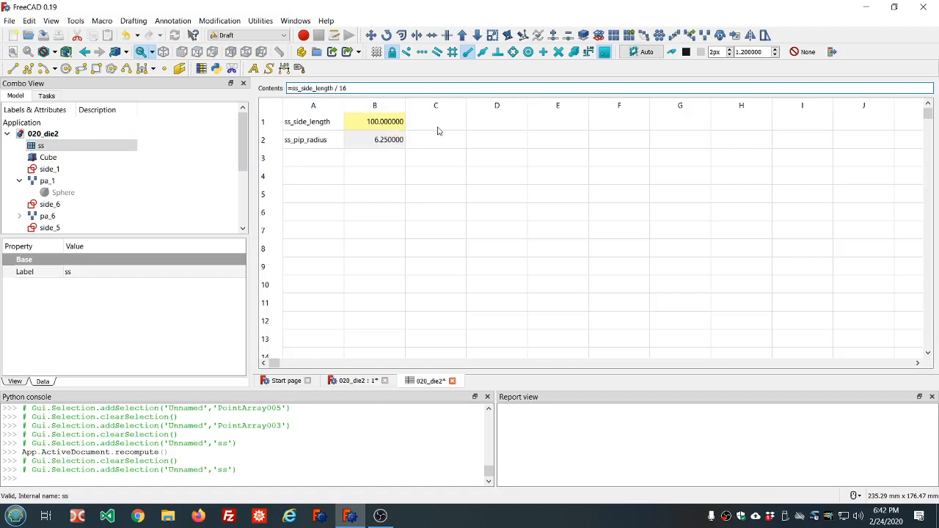
type("4")
key("Return")
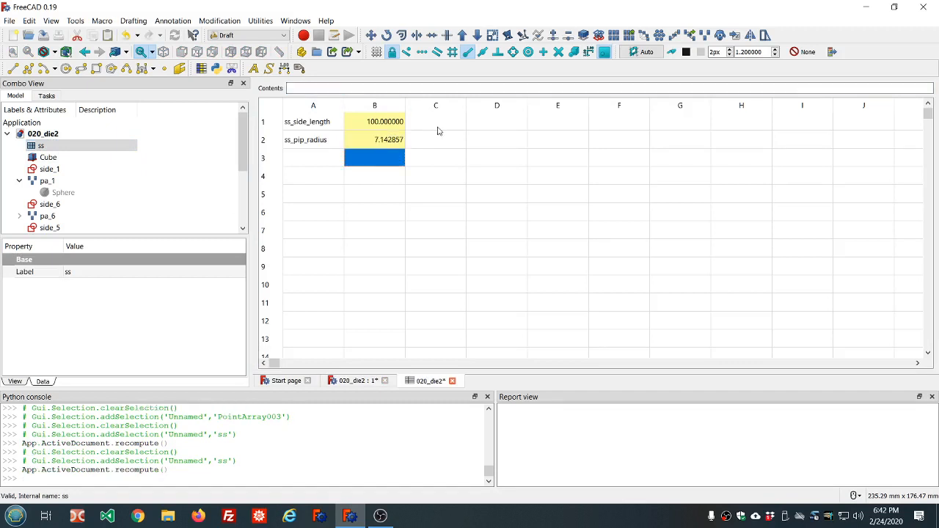
left_click(354, 381)
left_click(424, 297)
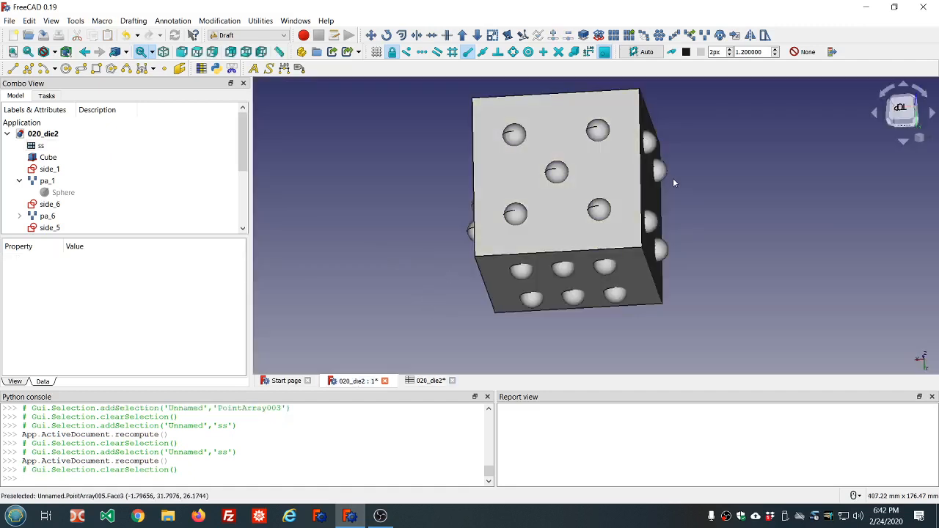
middle_click_drag(673, 178, 406, 201)
scroll(406, 209, "down", 2)
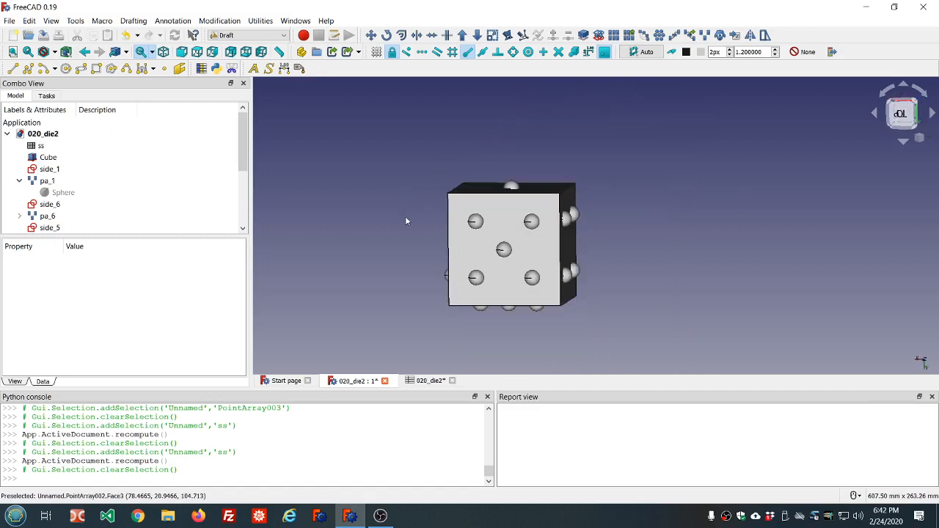
Step: Fuse the six point arrays pa_1 to pa_6 into one object with the Part workbench's Union
left_click(19, 180)
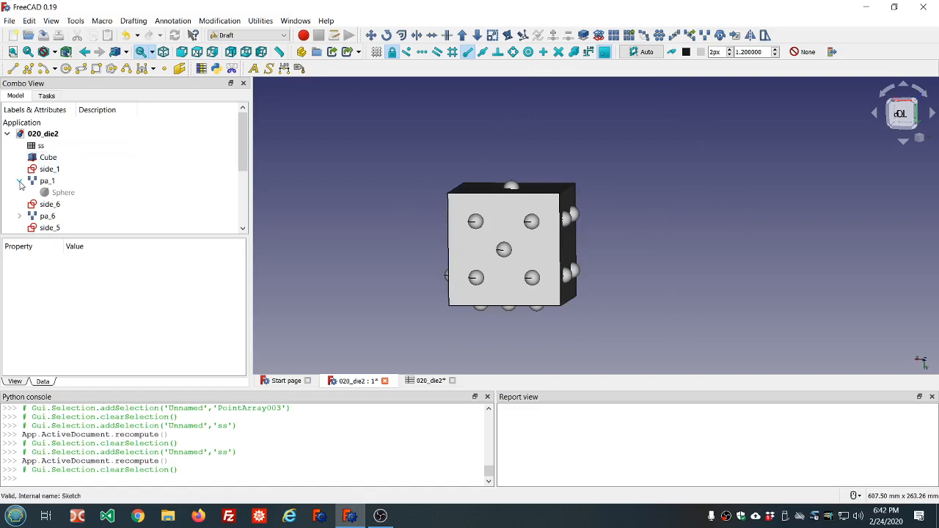
scroll(105, 154, "down", 3)
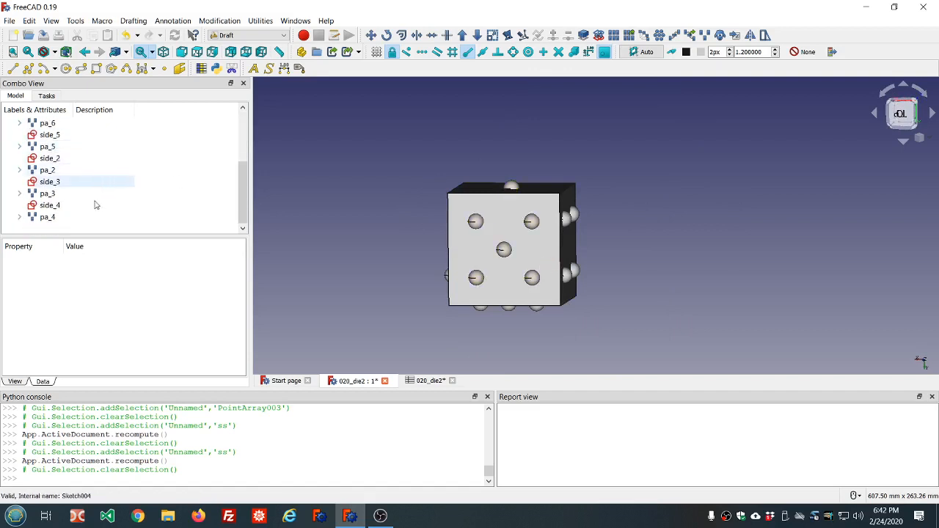
left_click(51, 219)
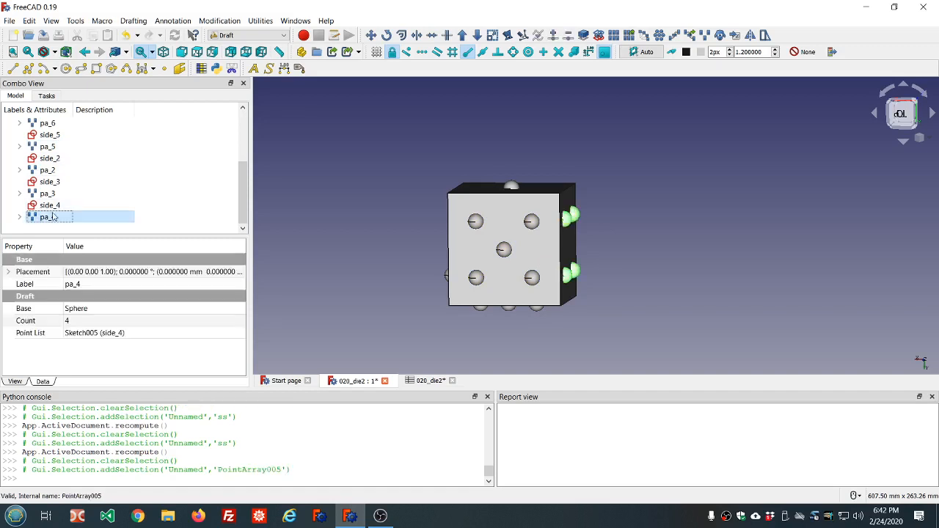
left_click(52, 195, "ctrl")
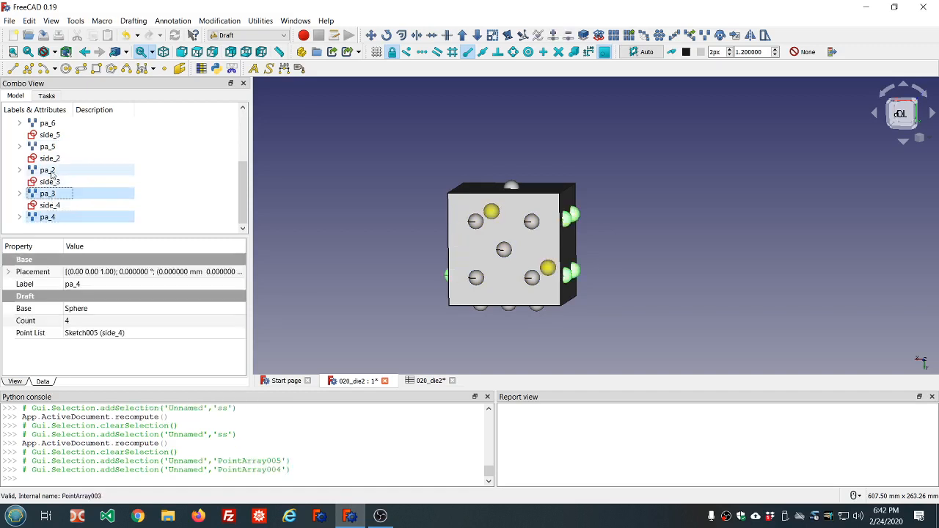
left_click(48, 171, "ctrl")
left_click(45, 150, "ctrl")
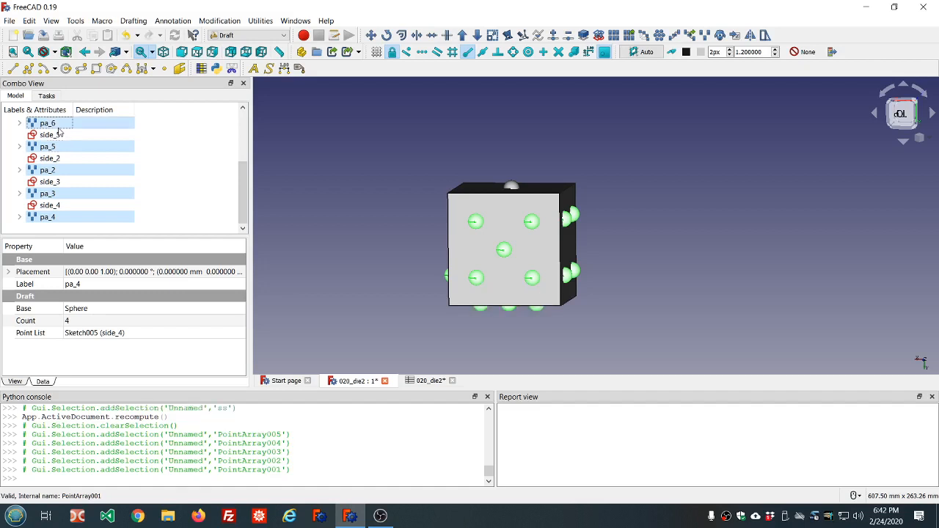
left_click(47, 123, "ctrl")
scroll(112, 155, "up", 2)
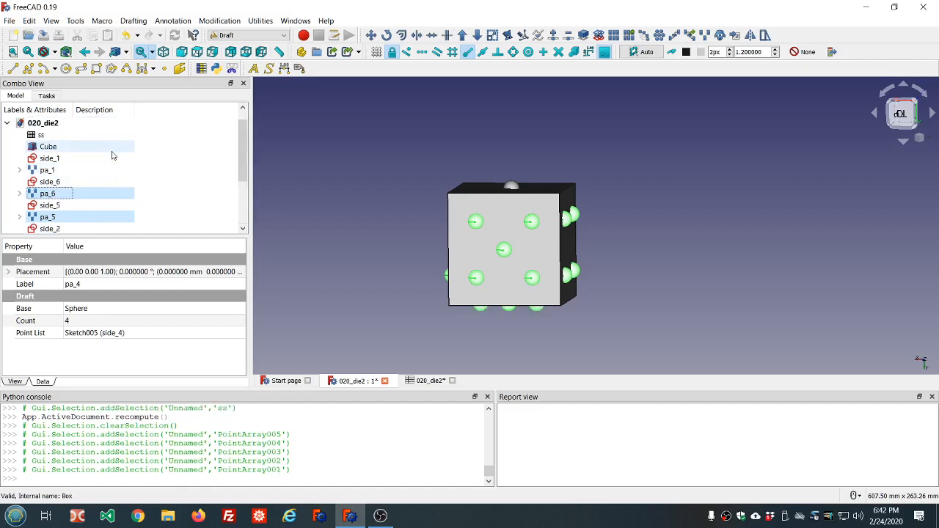
left_click(63, 170, "ctrl")
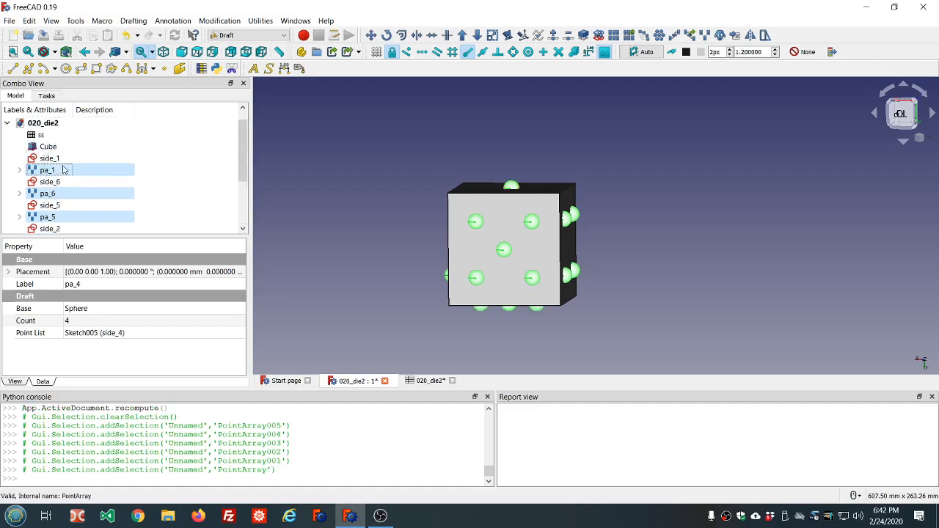
left_click(49, 147, "ctrl")
left_click(228, 37)
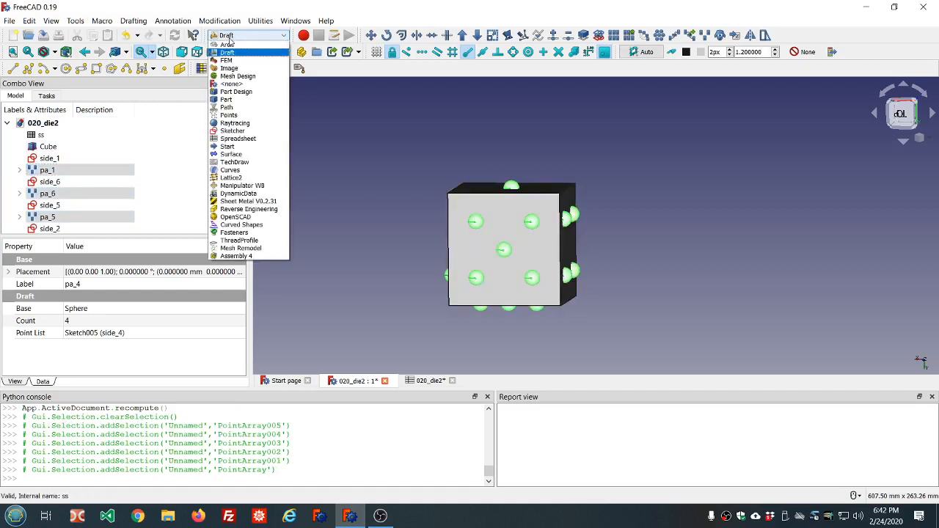
left_click(229, 99)
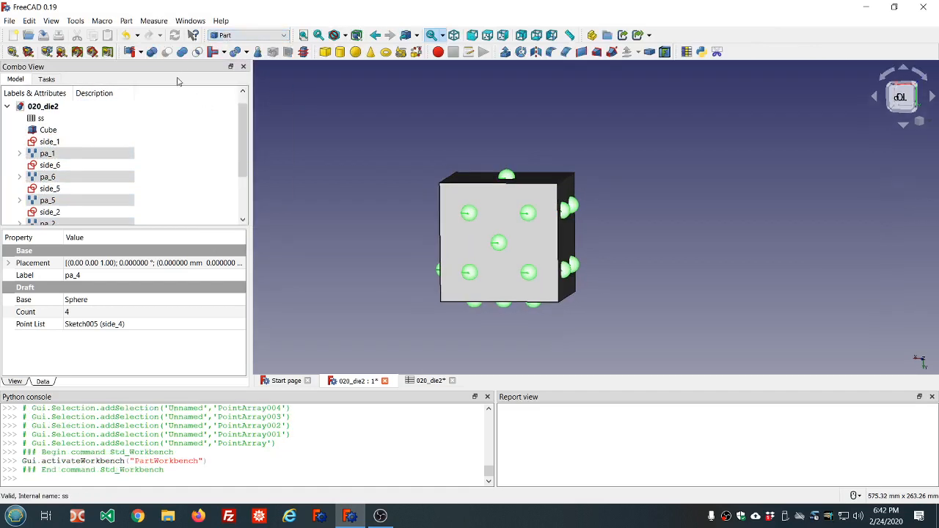
left_click(183, 53)
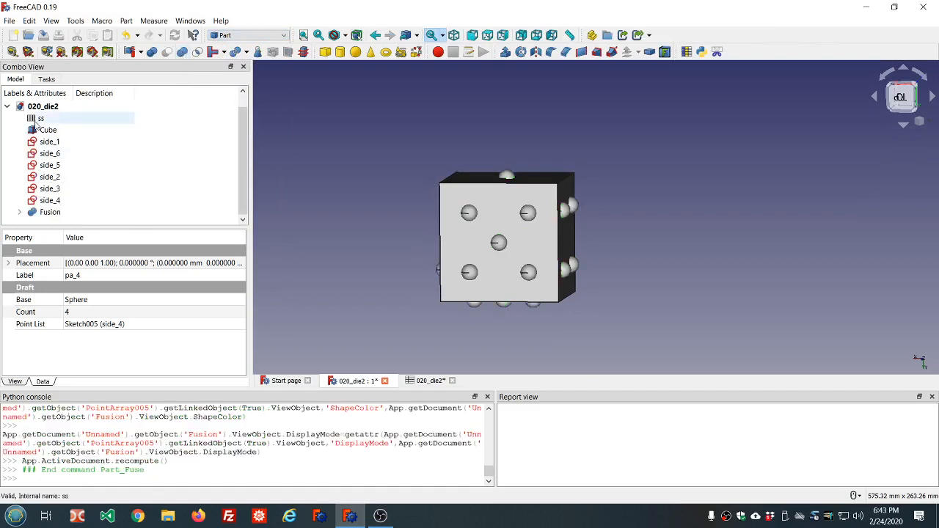
Step: Set the Cube's shape color to light green, #55ff7f
left_click(103, 129)
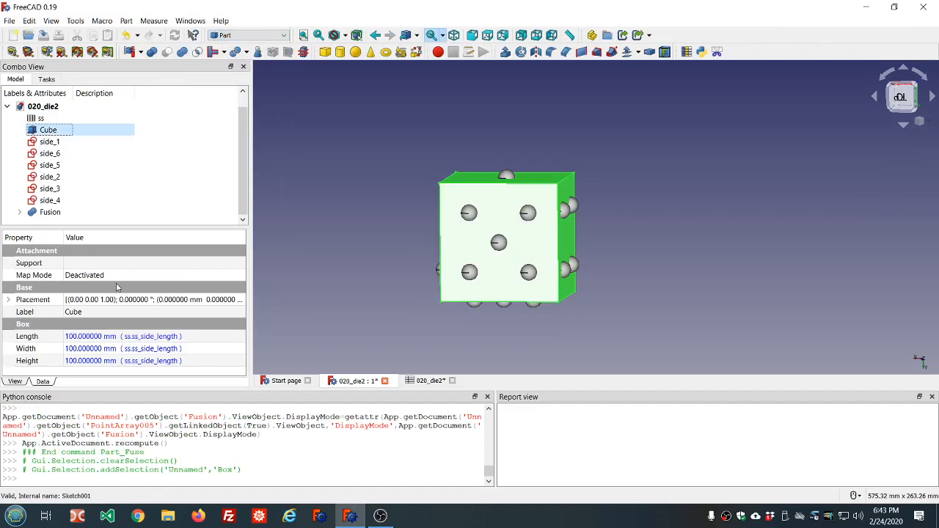
left_click(16, 383)
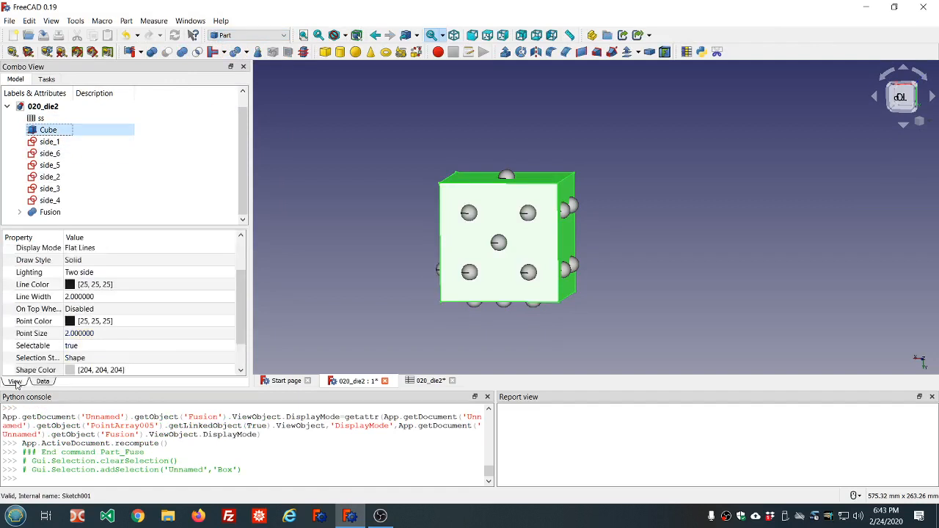
scroll(169, 336, "down", 1)
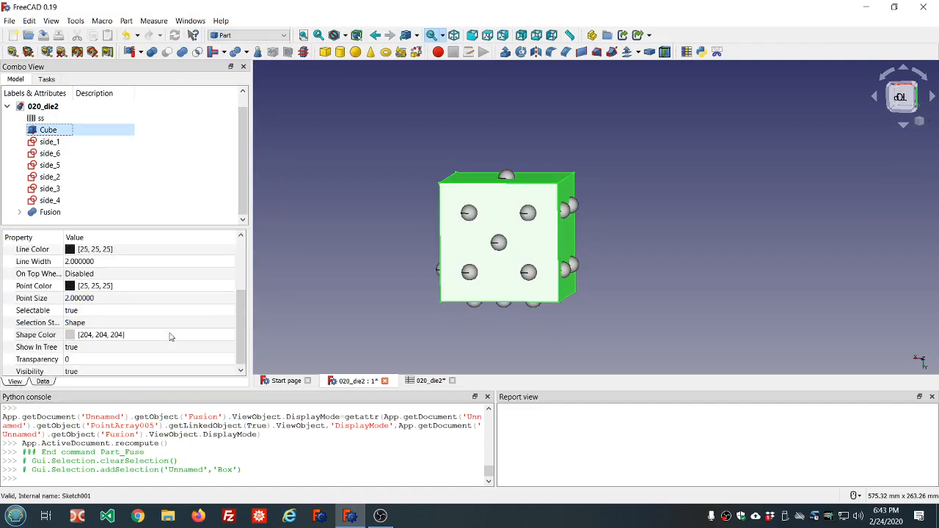
left_click(71, 336)
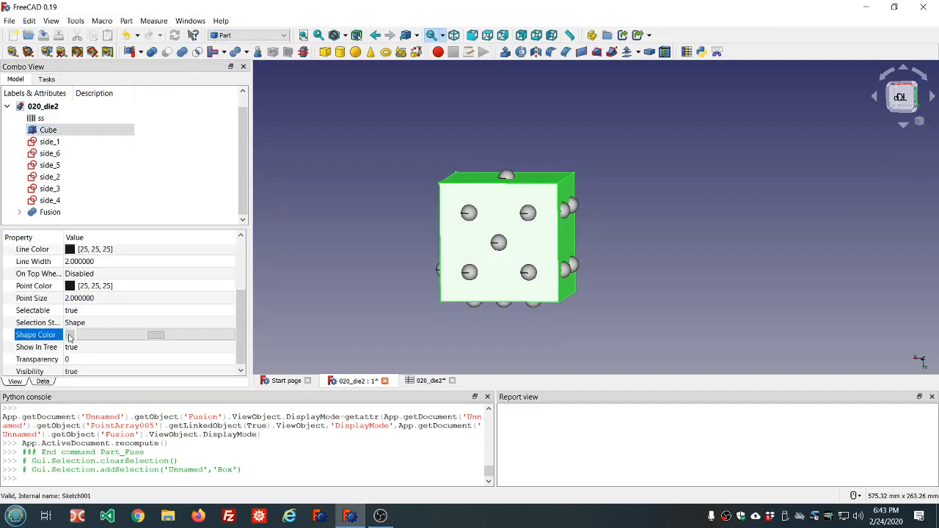
left_click(155, 336)
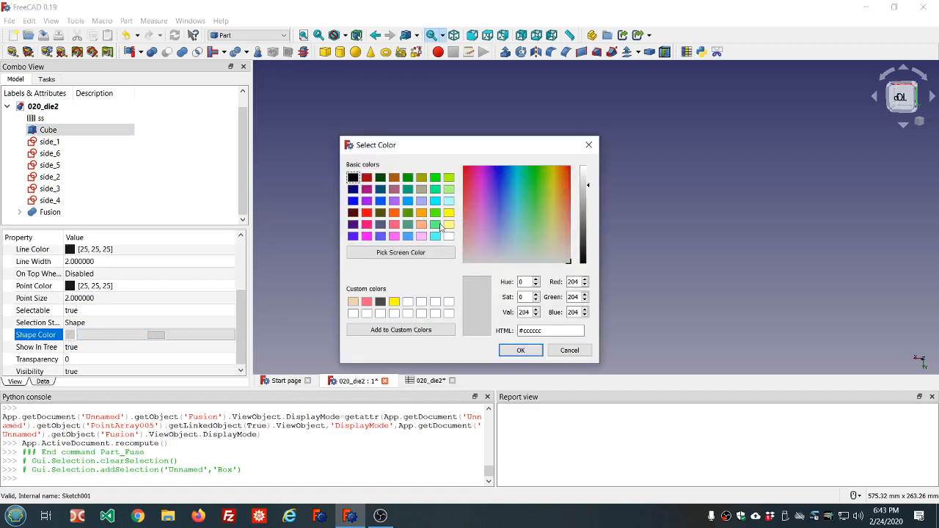
left_click(436, 224)
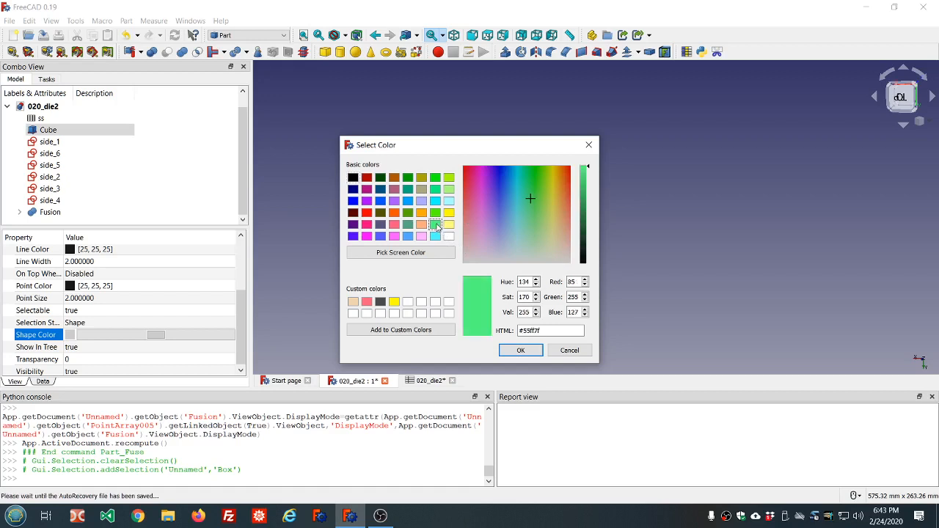
left_click(517, 351)
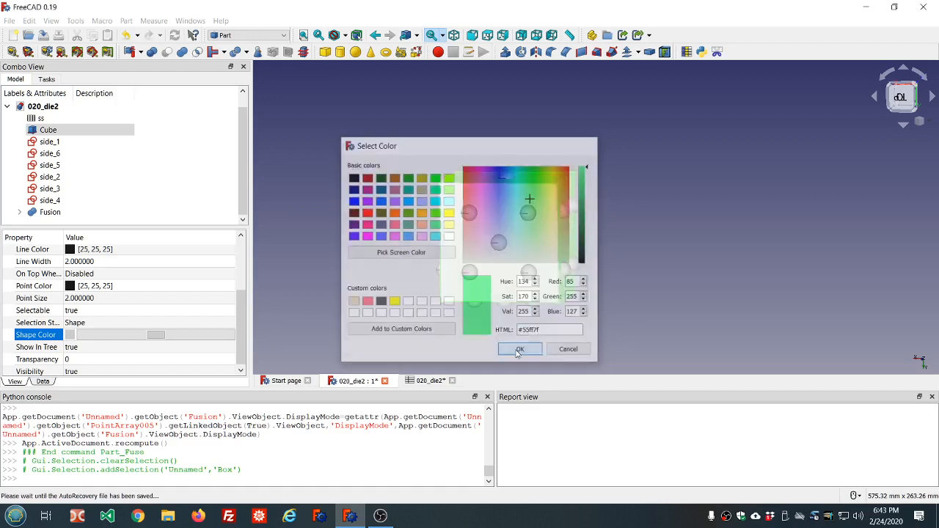
left_click(385, 301)
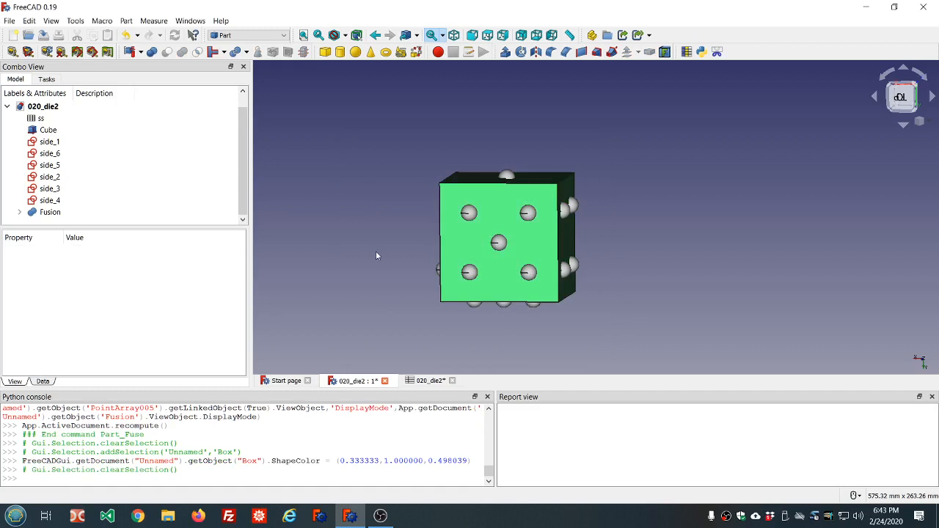
middle_click_drag(379, 257, 390, 237)
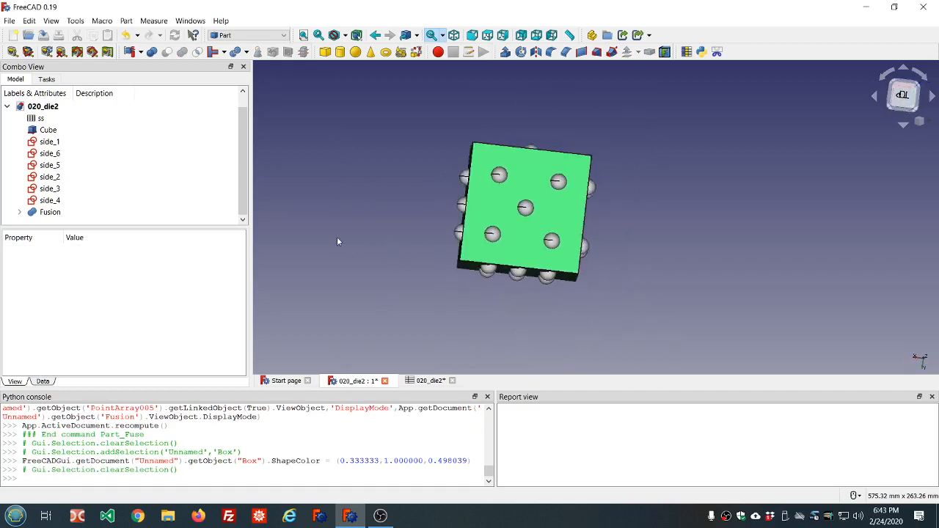
Step: Set the shape color of the fused pip spheres to red, #ff0000
left_click(56, 212)
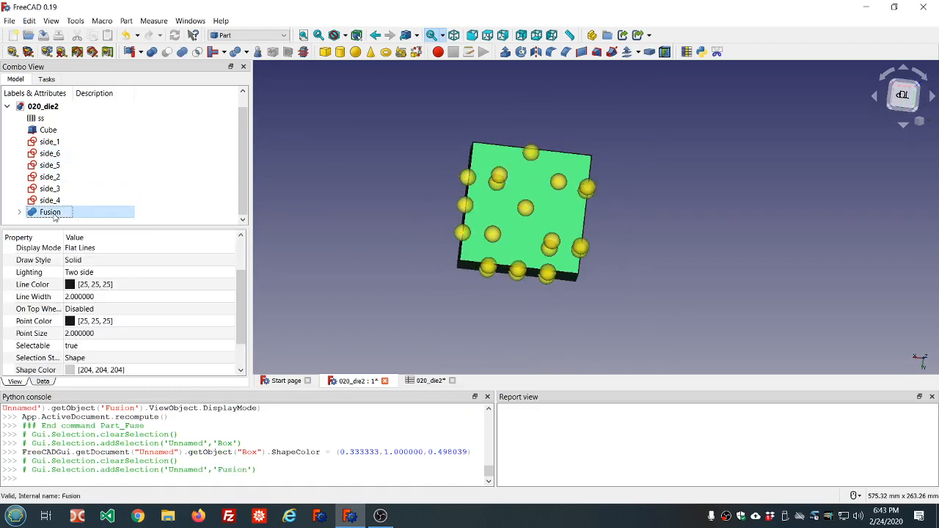
left_click(69, 372)
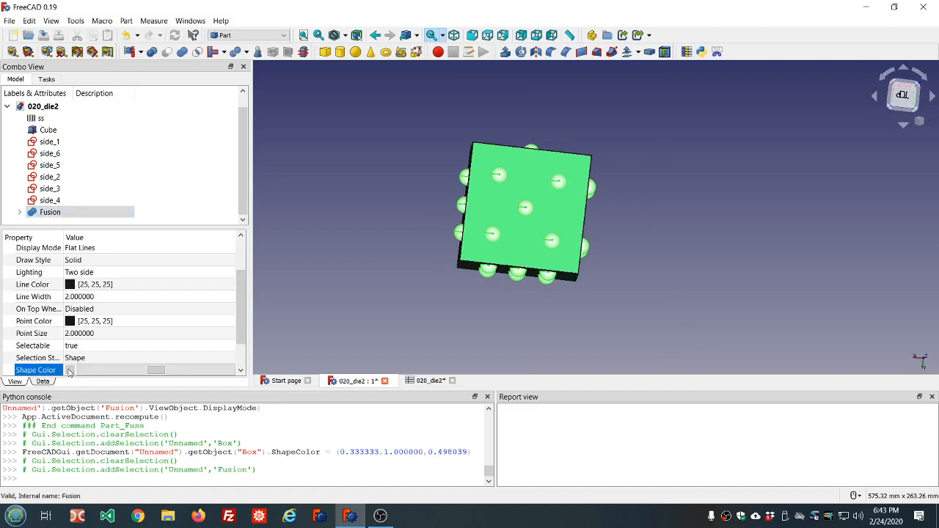
left_click(152, 370)
left_click(152, 370)
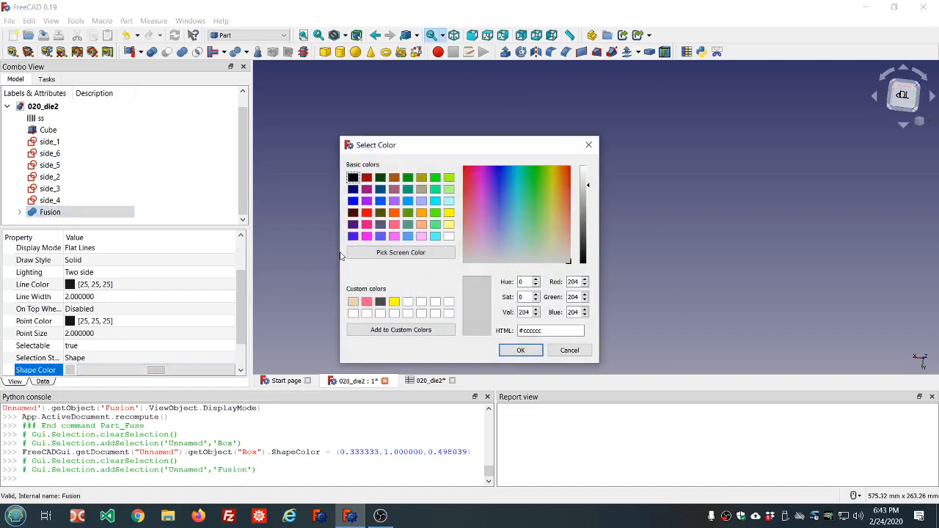
left_click(367, 213)
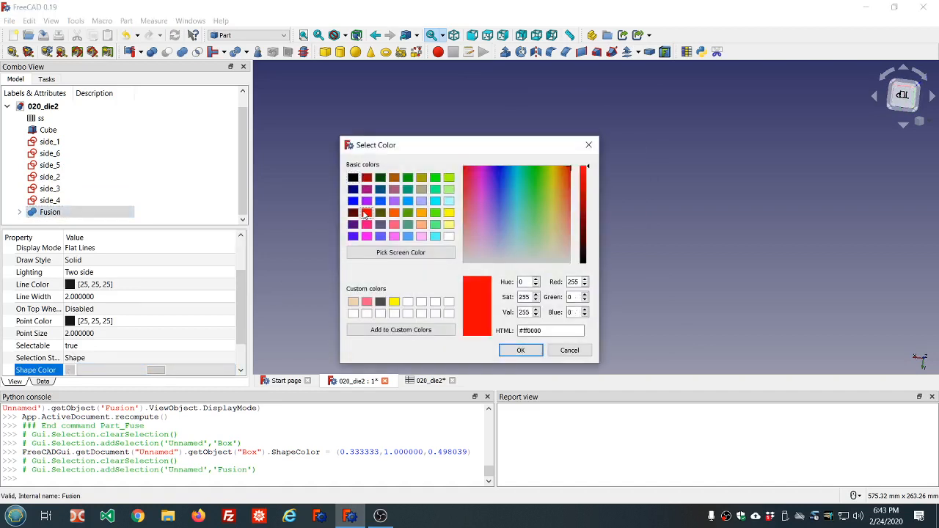
left_click(520, 351)
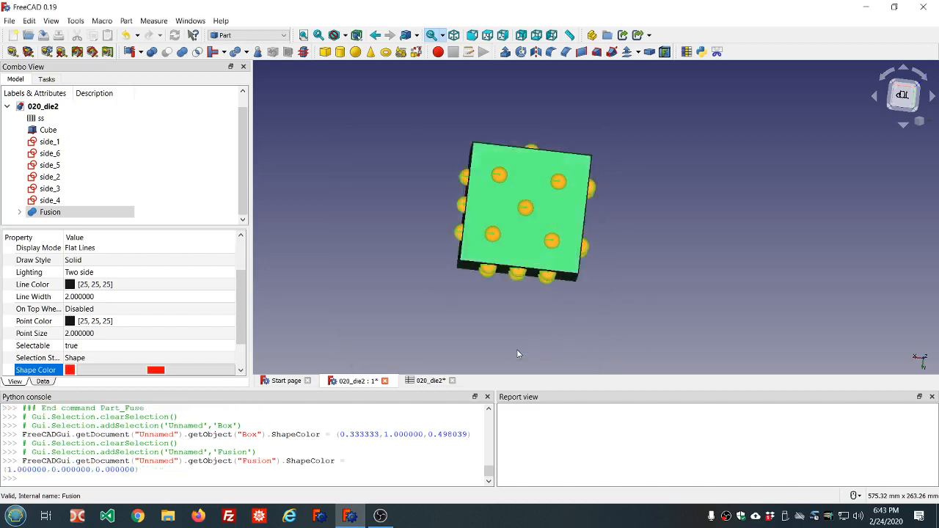
left_click(391, 249)
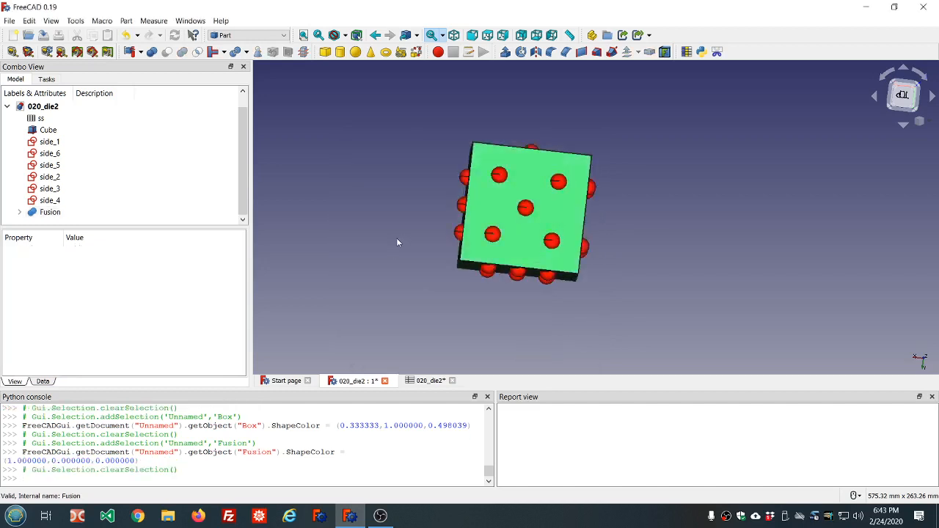
Step: Cut the fused pip spheres out of the Cube and inspect the recessed pips on the die faces
left_click(57, 134)
left_click(50, 212, "ctrl")
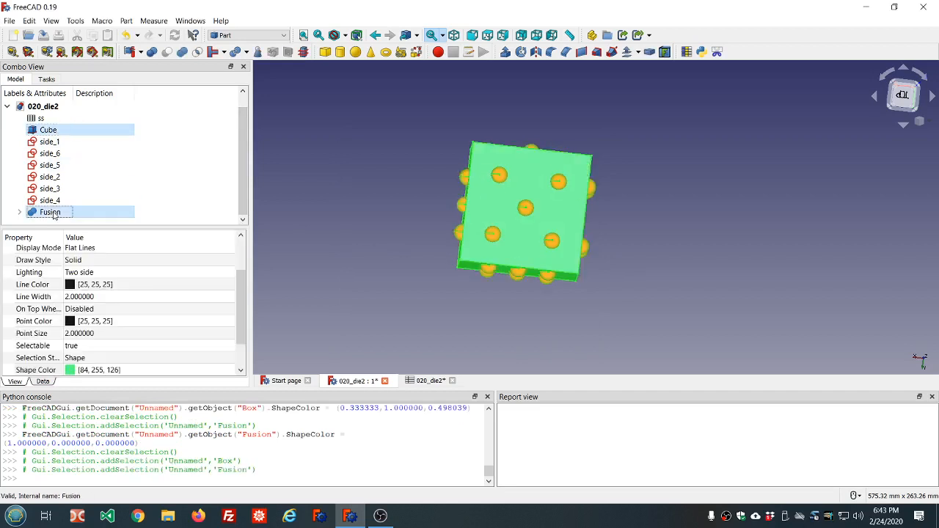
left_click(167, 51)
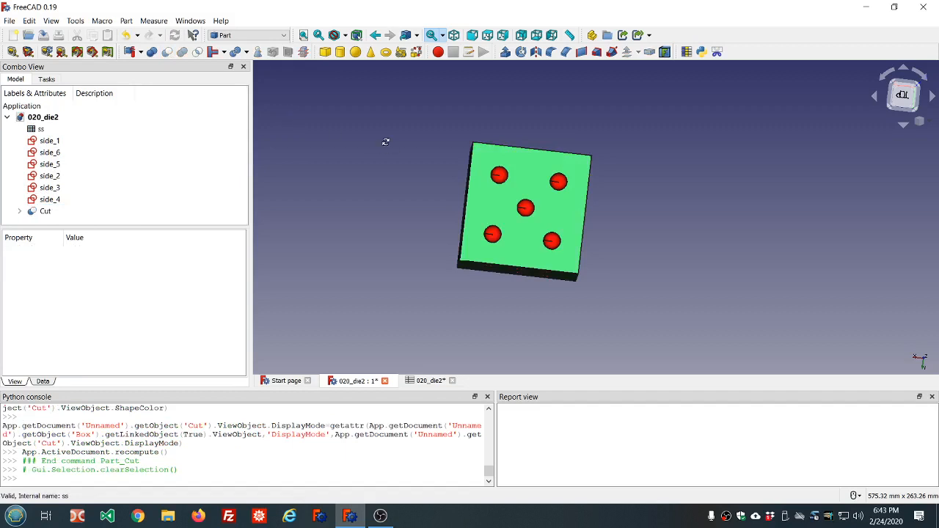
middle_click_drag(385, 141, 465, 172)
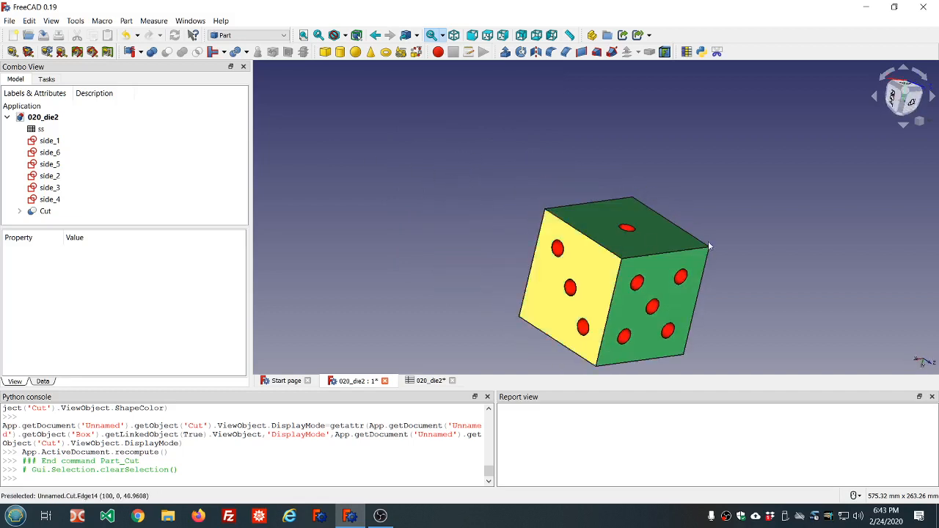
scroll(735, 283, "up", 2)
middle_click_drag(693, 209, 648, 187)
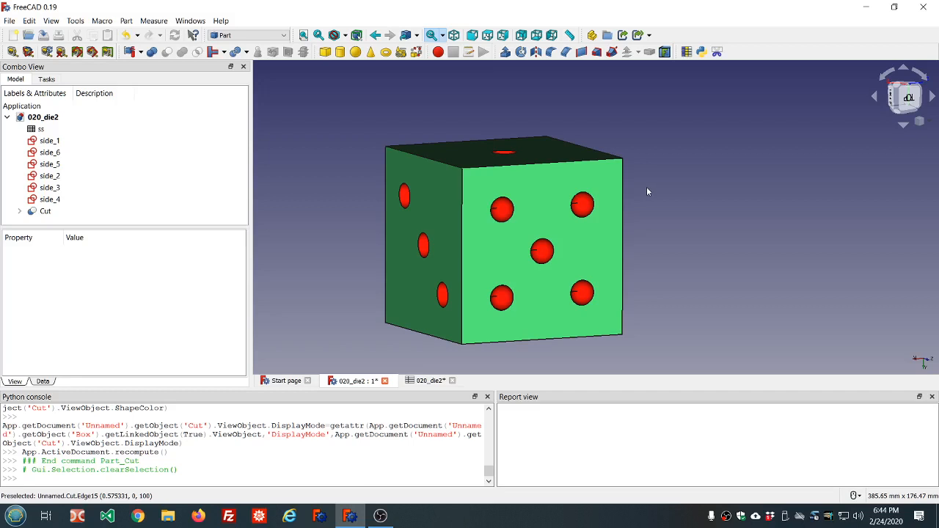
Step: Examine the Cut object as a whole and its five-pip face by selecting each, and clear the selection
middle_click_drag(646, 237, 624, 242)
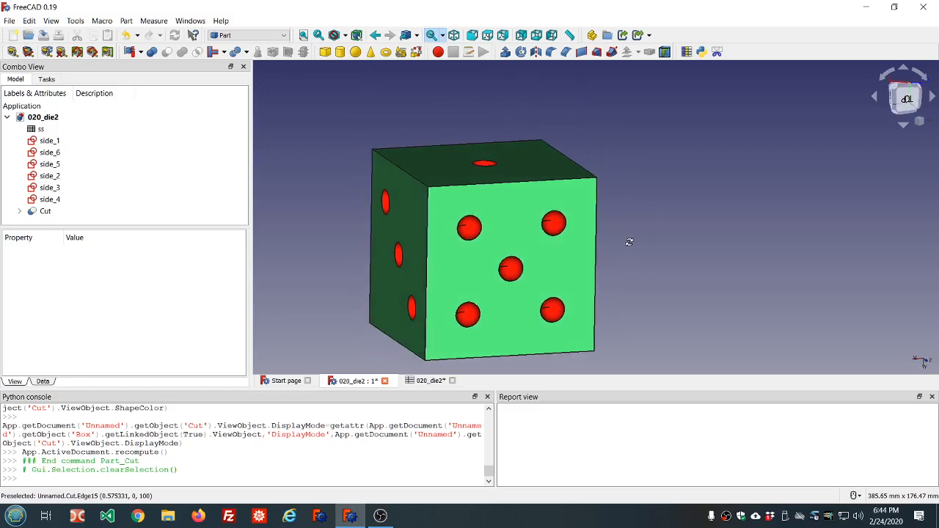
scroll(569, 301, "down", 2)
scroll(564, 348, "up", 2)
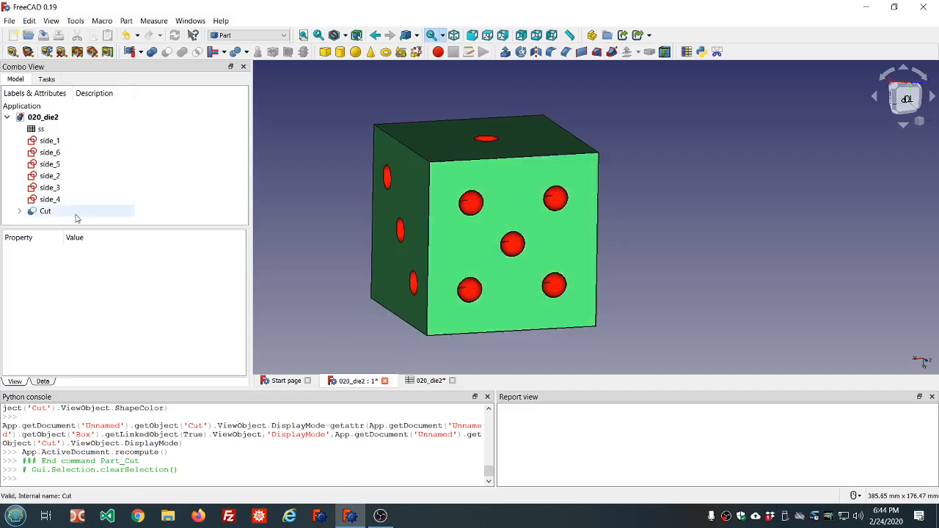
left_click(45, 211)
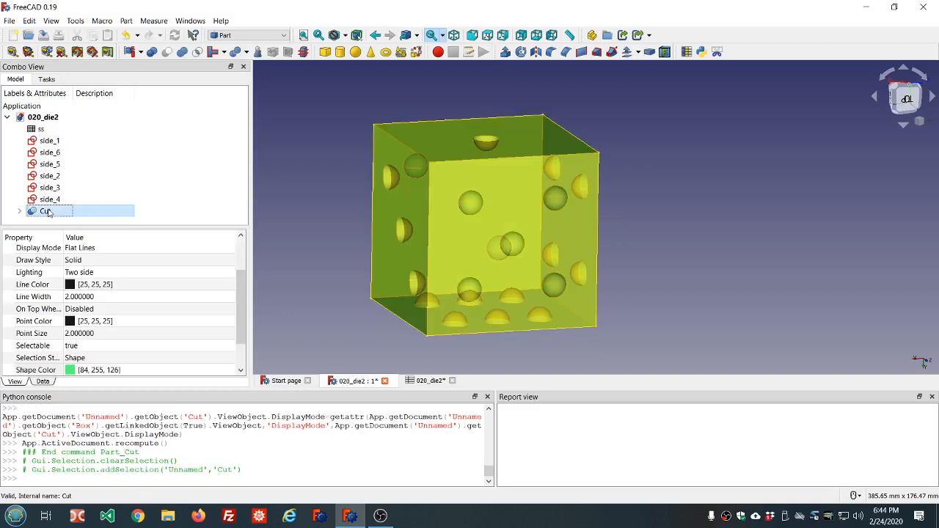
left_click(296, 170)
left_click(493, 187)
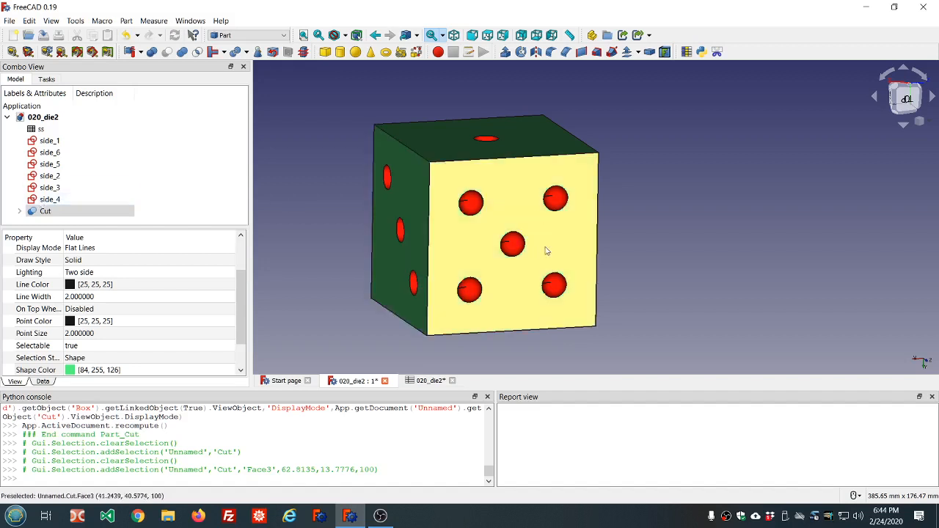
left_click(692, 146)
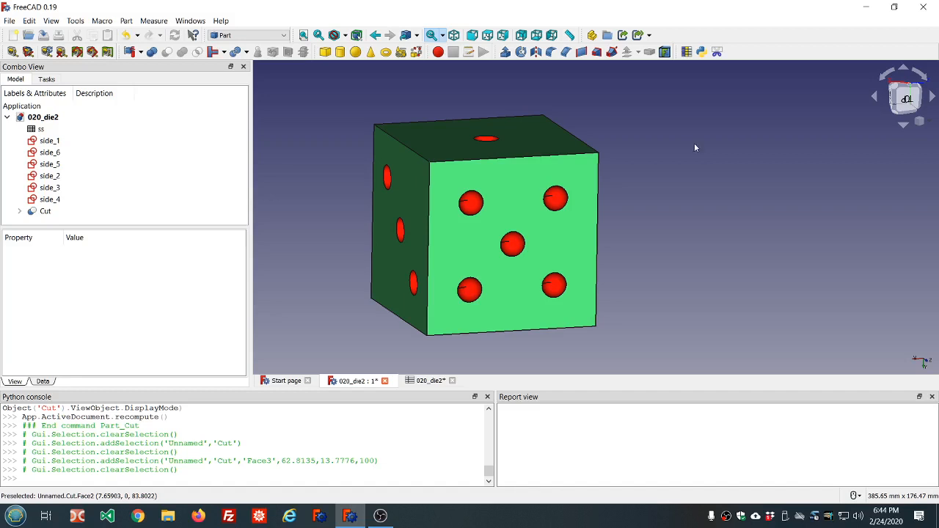
Step: Inspect the finished die from the top view and from an angle showing the three-, five- and six-pip faces
left_click(907, 99)
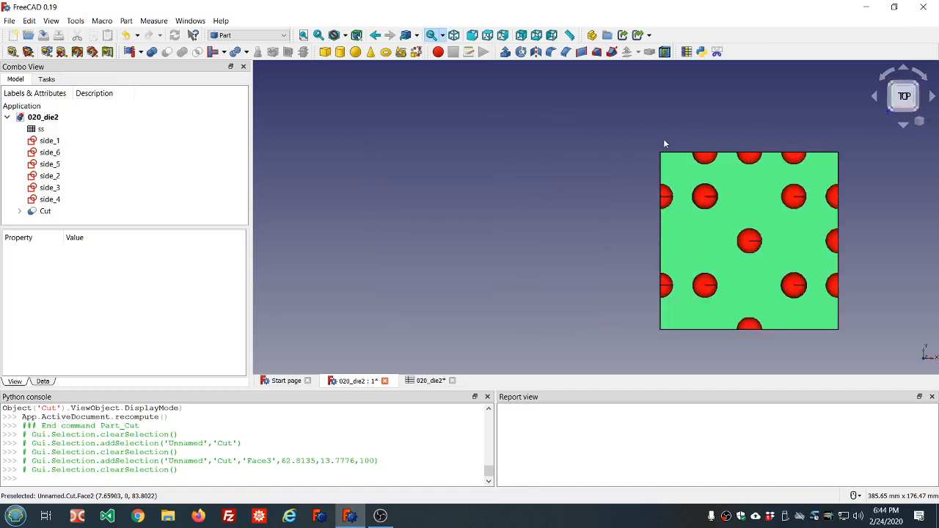
scroll(663, 143, "down", 3)
scroll(773, 147, "up", 3)
middle_click_drag(773, 138, 722, 160)
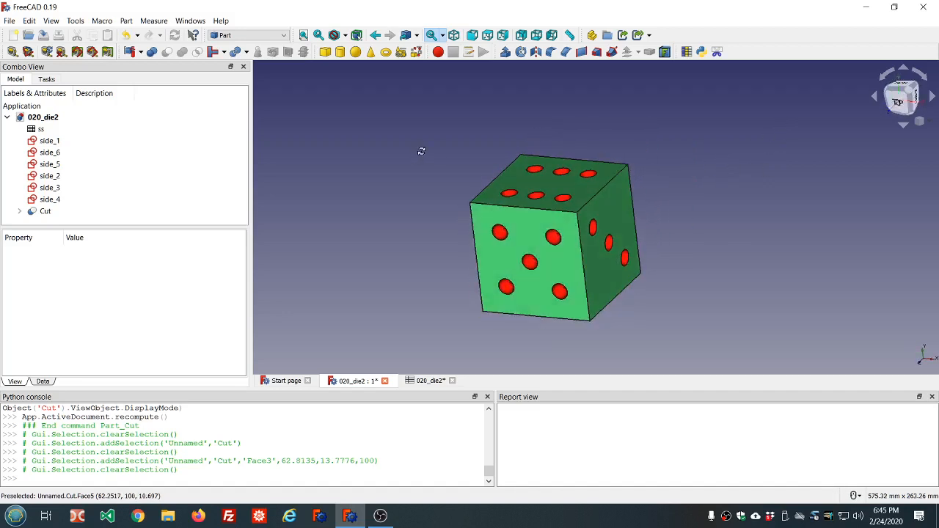
middle_click_drag(421, 151, 412, 135)
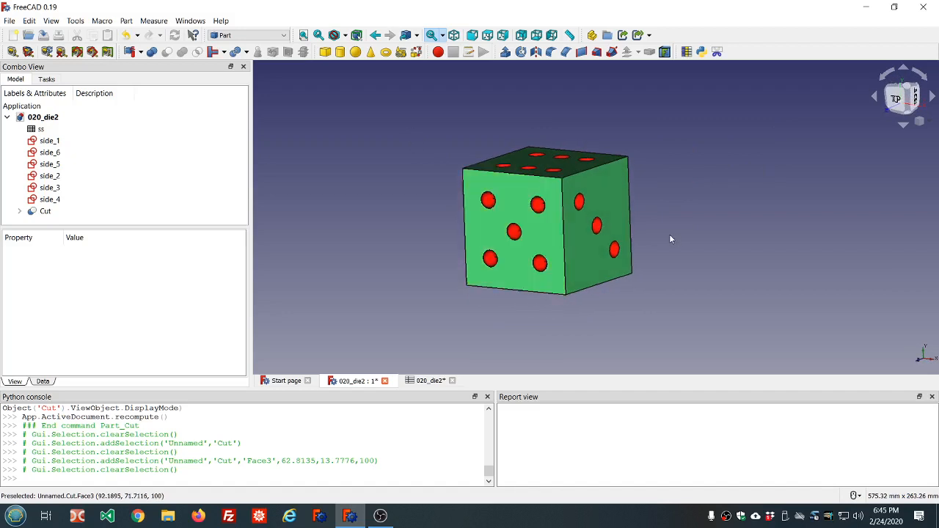
scroll(669, 234, "up", 3)
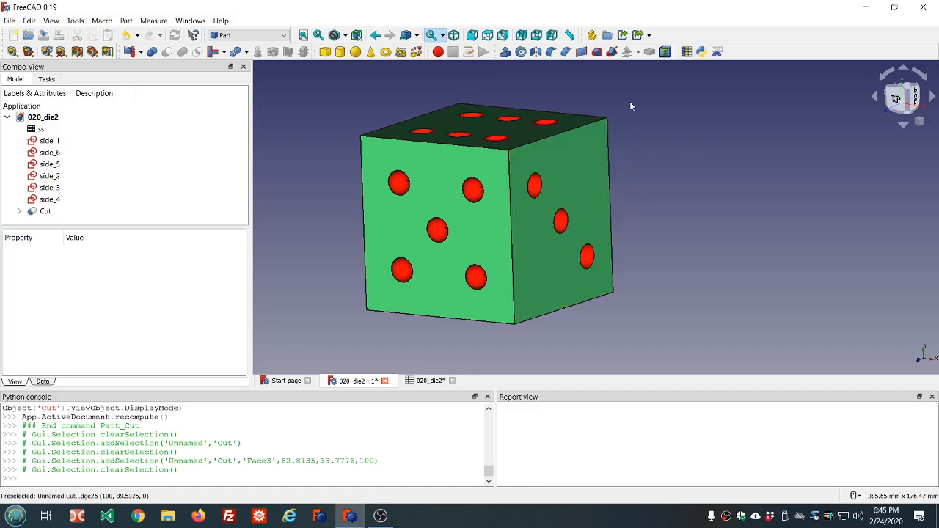
middle_click_drag(629, 106, 629, 111)
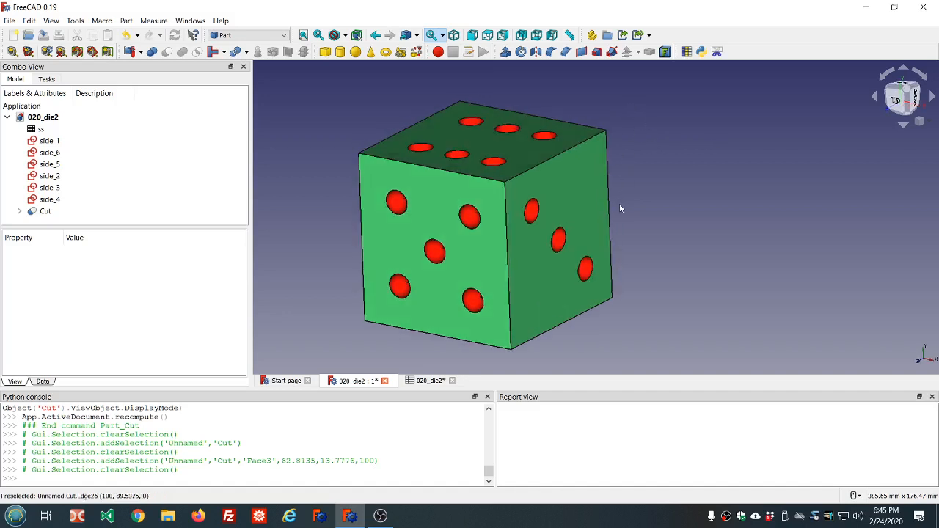
scroll(622, 272, "down", 2)
scroll(617, 309, "up", 2)
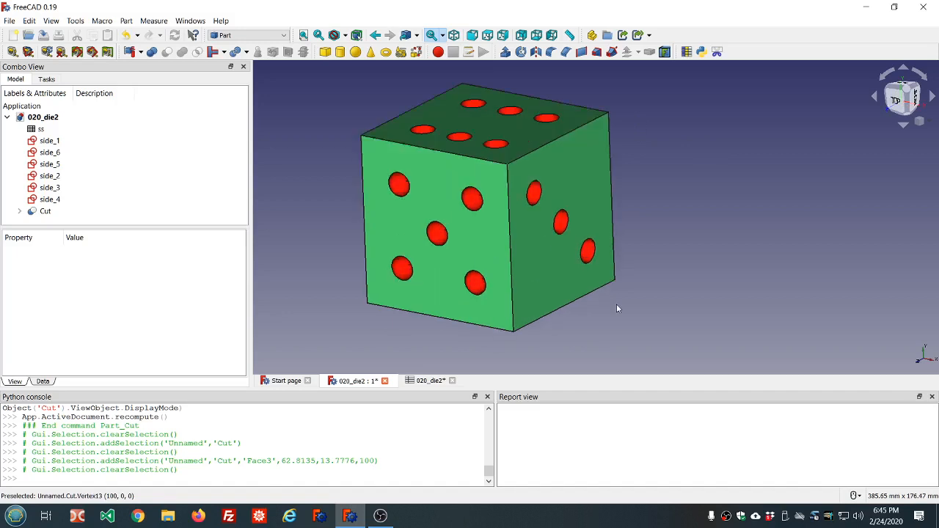